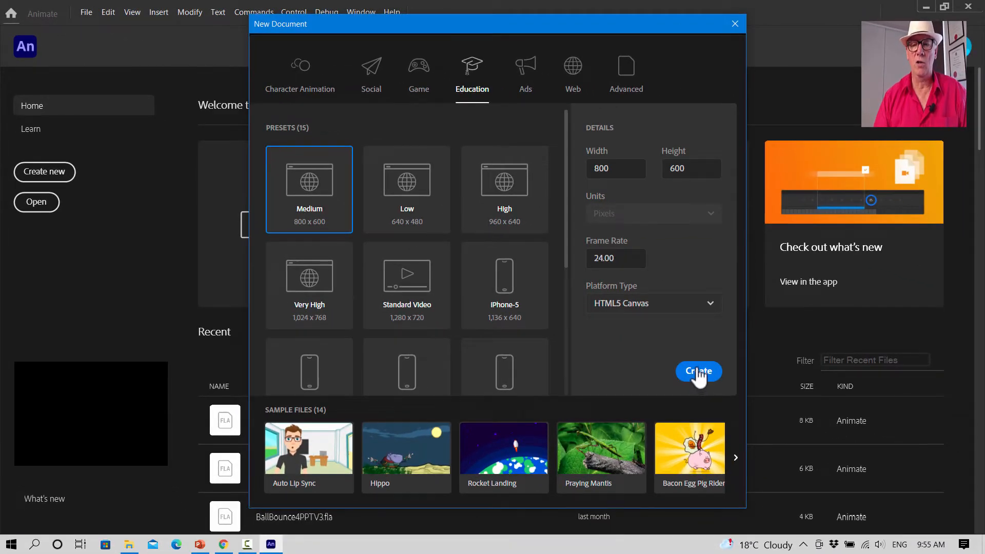
Step: Create an HTML5 Canvas document of 800 x 600 pixels at 24 fps from the Medium education preset
{"action": "left_click", "coordinate": [699, 371]}
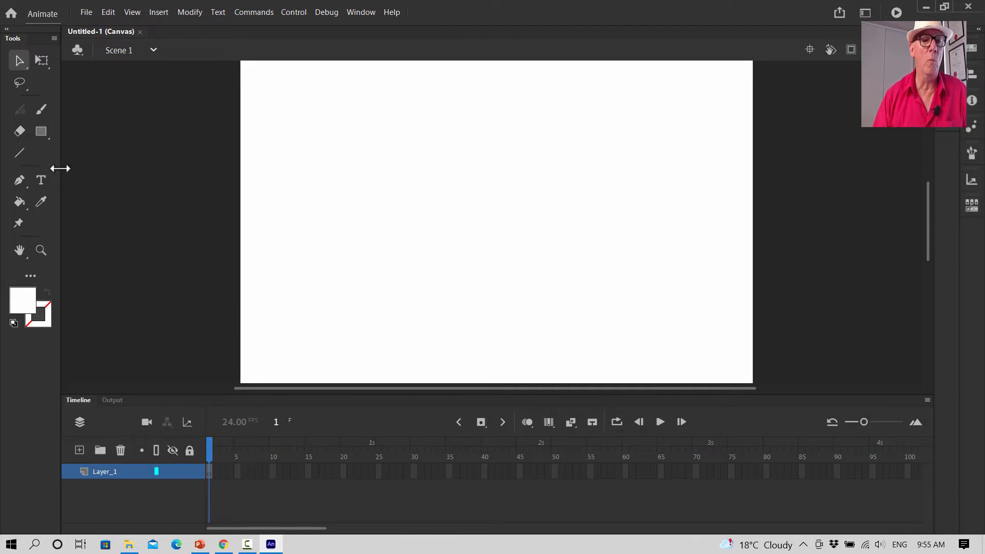
Step: Narrow the Tools panel to a single column and hide it from the workspace
{"action": "left_click_drag", "start_coordinate": [59, 167], "coordinate": [30, 167]}
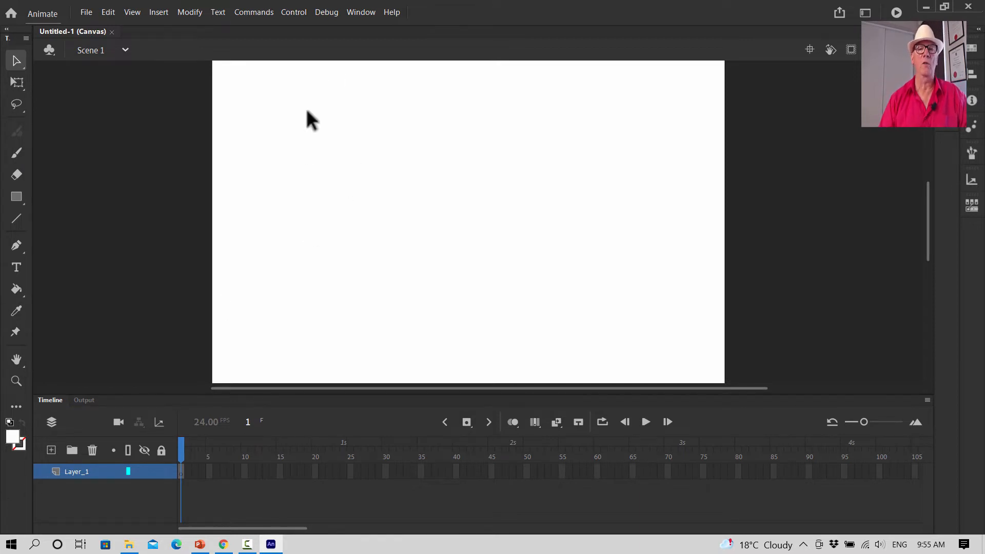
{"action": "left_click", "coordinate": [359, 13]}
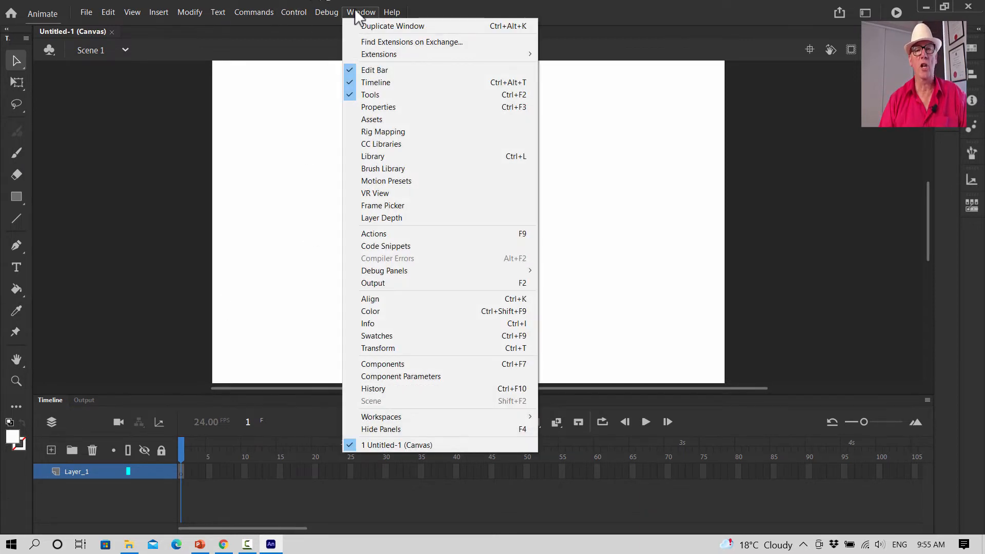
{"action": "left_click", "coordinate": [352, 93]}
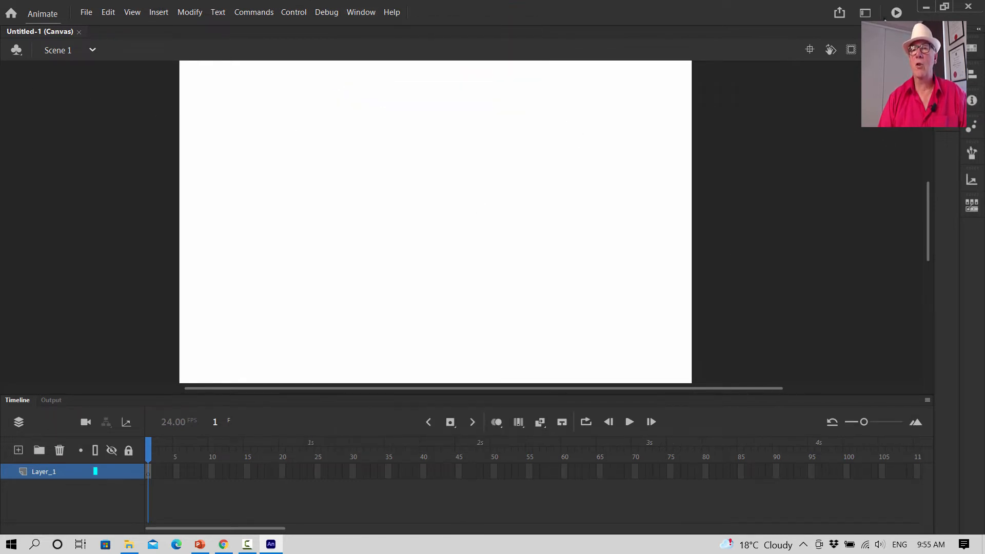
Step: Reselect the Essentials workspace and hide the Timeline panel
{"action": "left_click", "coordinate": [864, 13]}
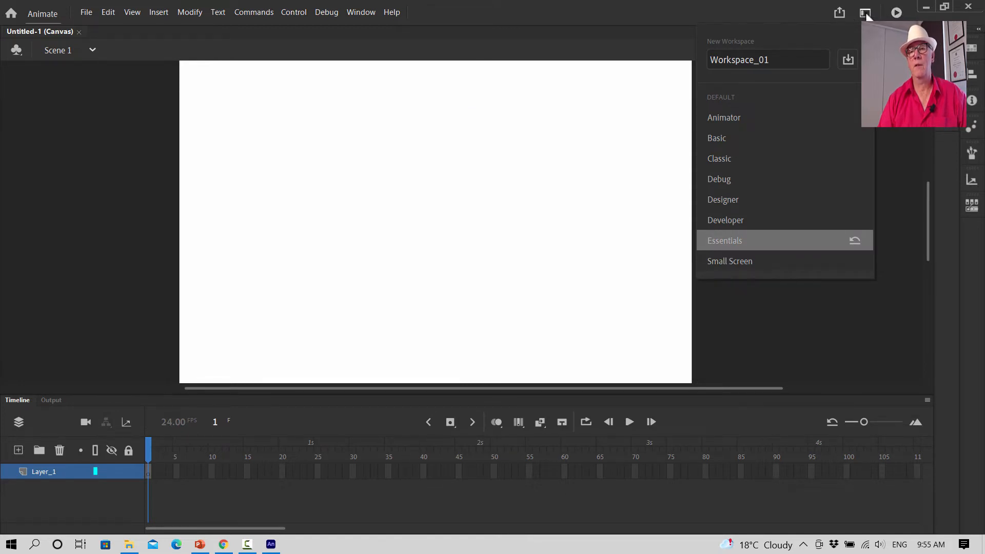
{"action": "left_click", "coordinate": [734, 236]}
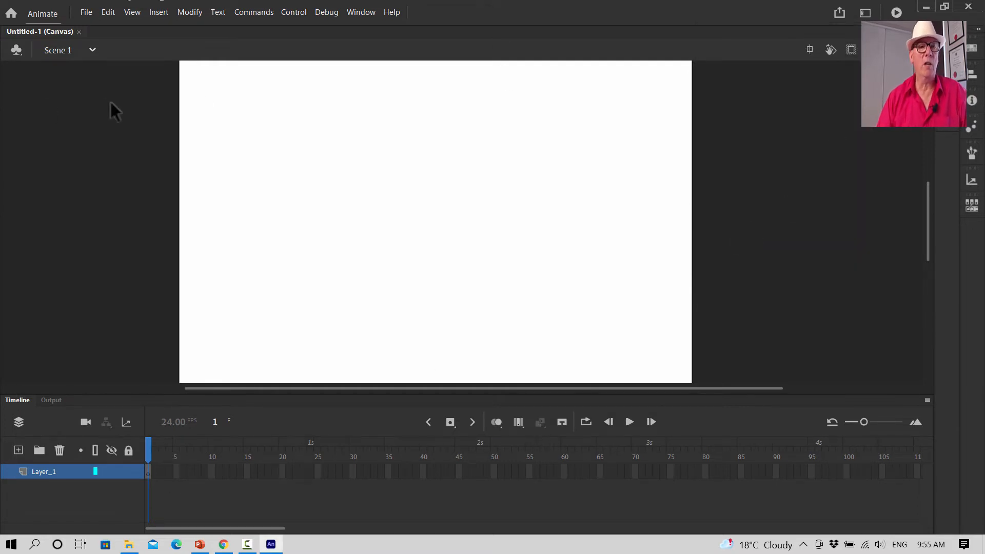
{"action": "left_click", "coordinate": [367, 11]}
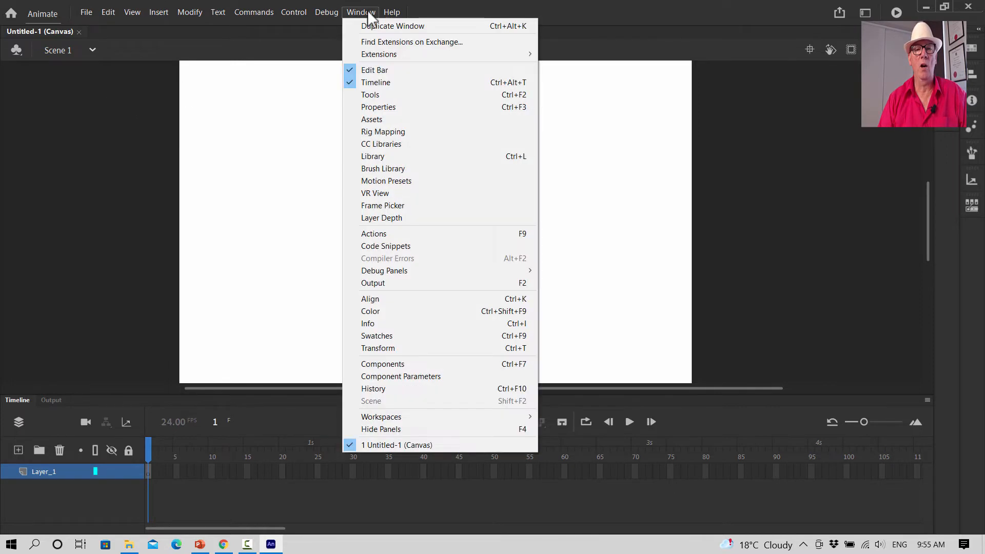
{"action": "left_click", "coordinate": [352, 82]}
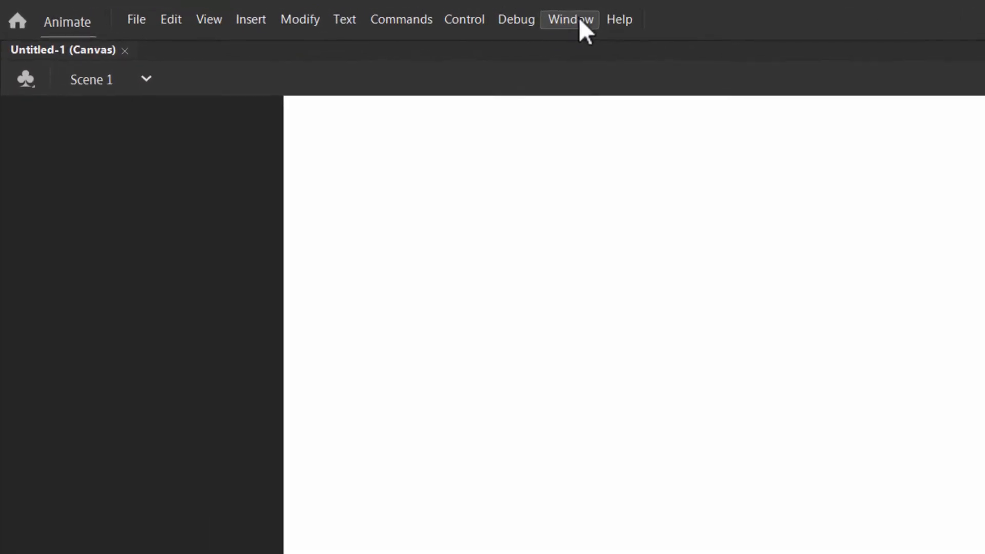
Step: Show the Timeline and Tools panels again and widen the Tools panel to two columns
{"action": "left_click", "coordinate": [365, 13]}
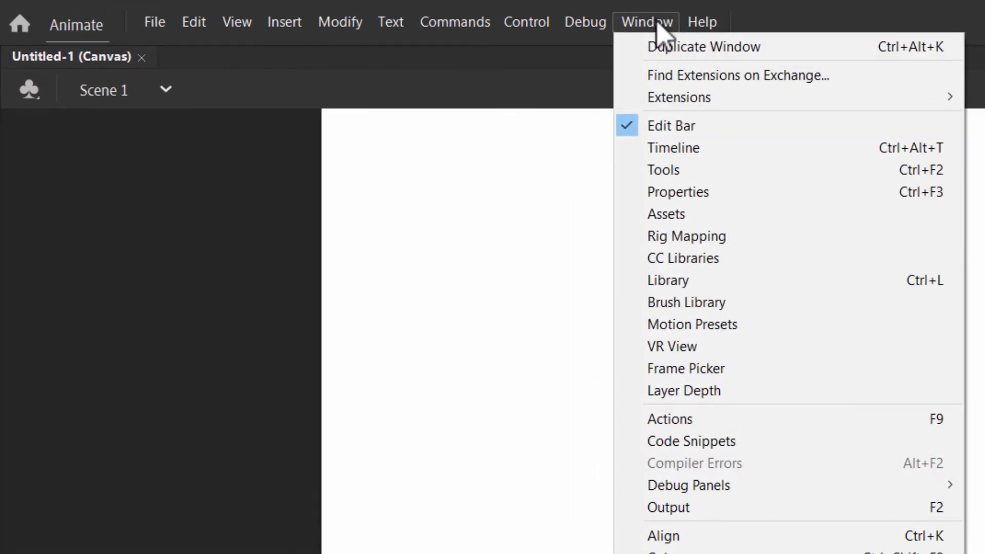
{"action": "left_click", "coordinate": [631, 148]}
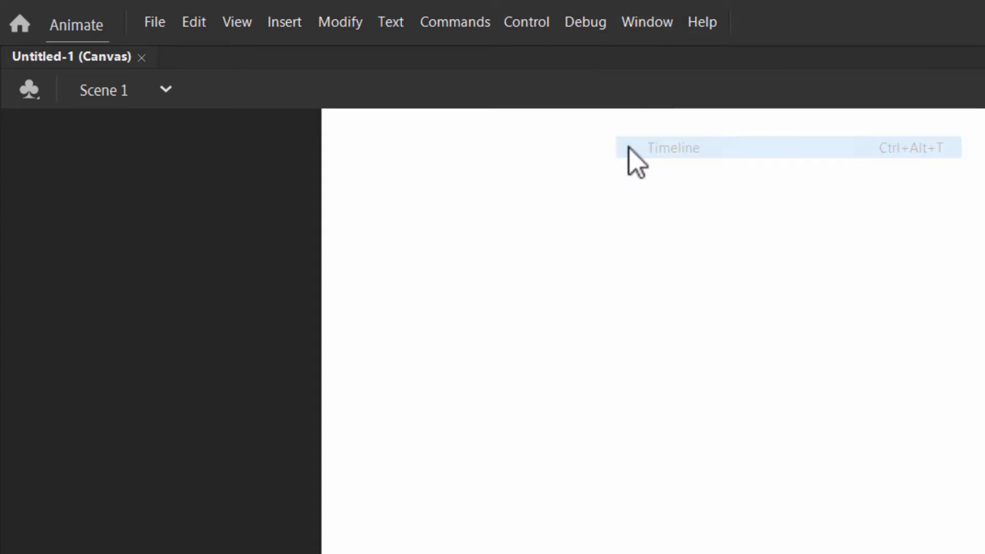
{"action": "left_click", "coordinate": [649, 25]}
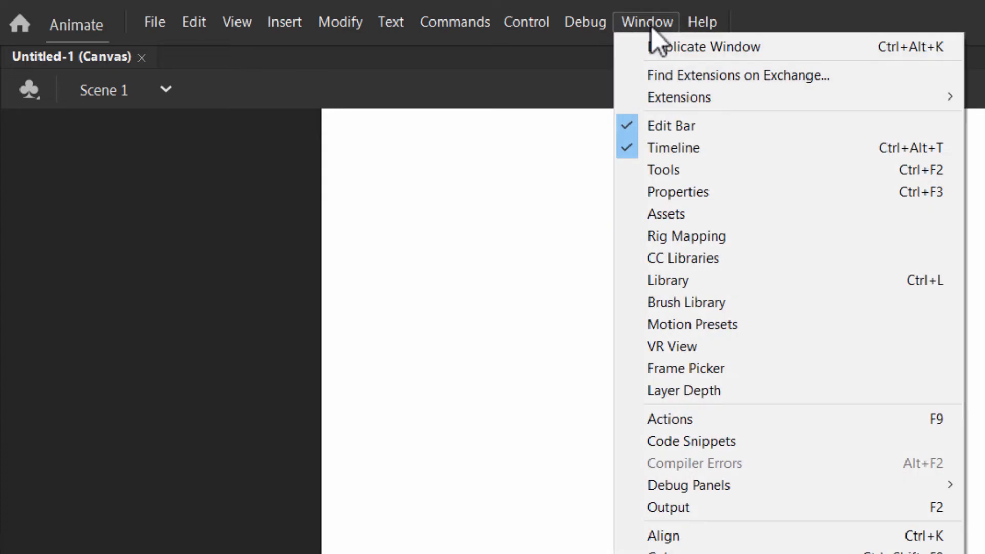
{"action": "left_click", "coordinate": [631, 174]}
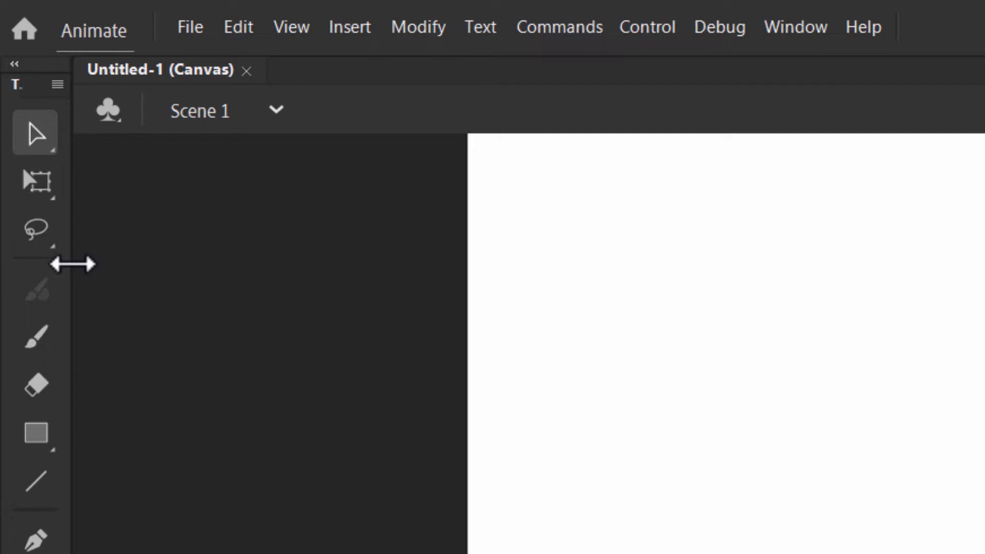
{"action": "left_click_drag", "start_coordinate": [72, 264], "coordinate": [128, 266]}
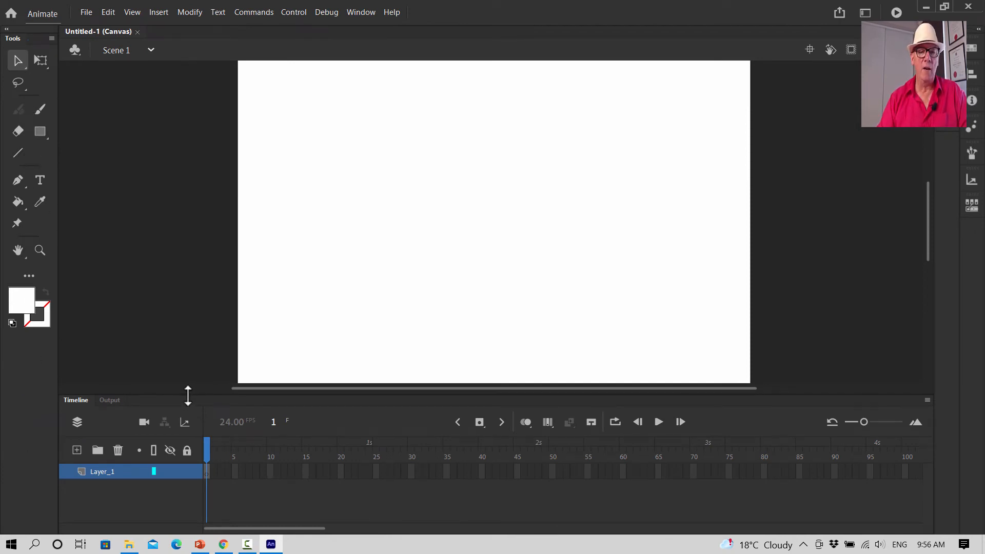
Step: Enlarge the Timeline panel upward, and shrink it to slightly less than its original height
{"action": "left_click_drag", "start_coordinate": [186, 394], "coordinate": [186, 319]}
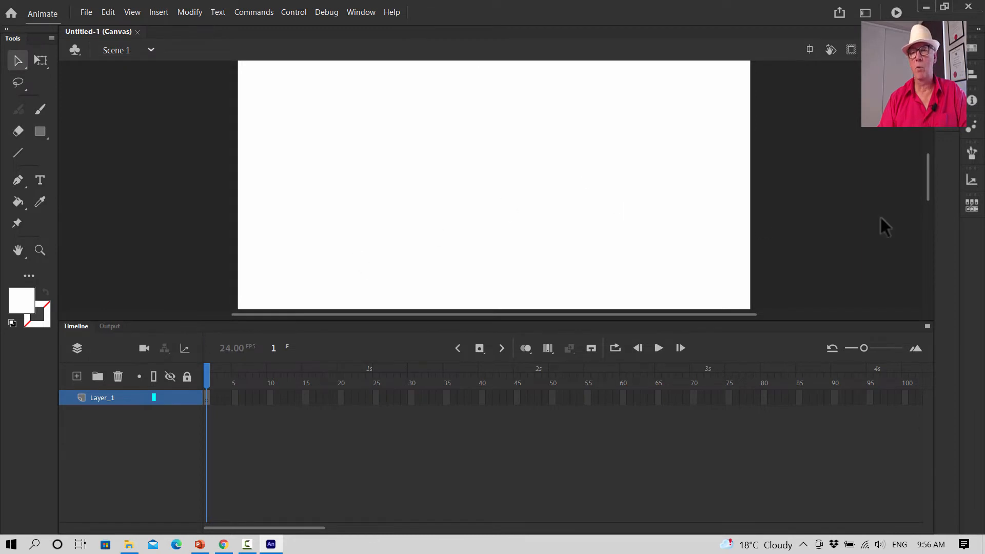
{"action": "mouse_move", "coordinate": [928, 177]}
{"action": "left_mouse_down"}
{"action": "mouse_move", "coordinate": [925, 239]}
{"action": "mouse_move", "coordinate": [925, 168]}
{"action": "mouse_move", "coordinate": [926, 181]}
{"action": "left_mouse_up"}
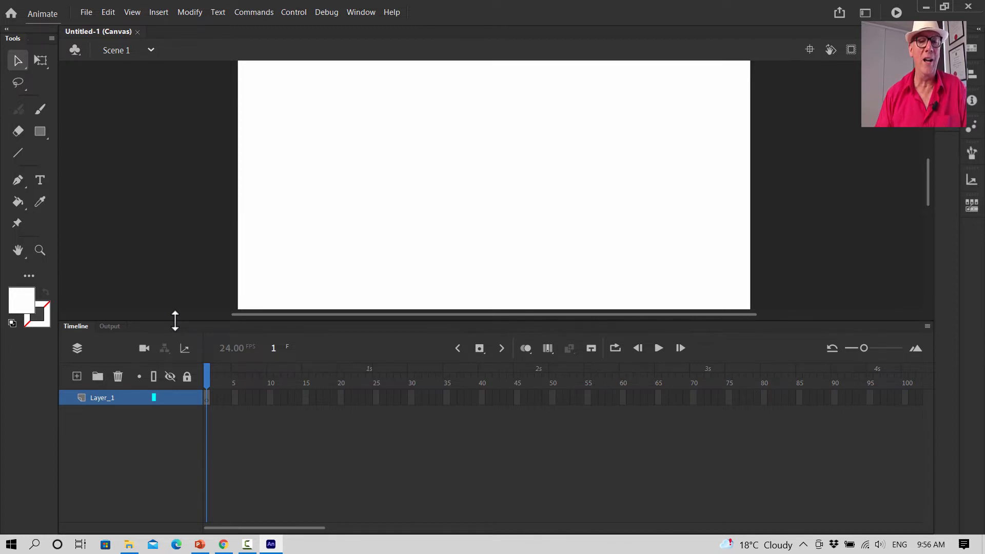
{"action": "left_click_drag", "start_coordinate": [175, 320], "coordinate": [174, 406]}
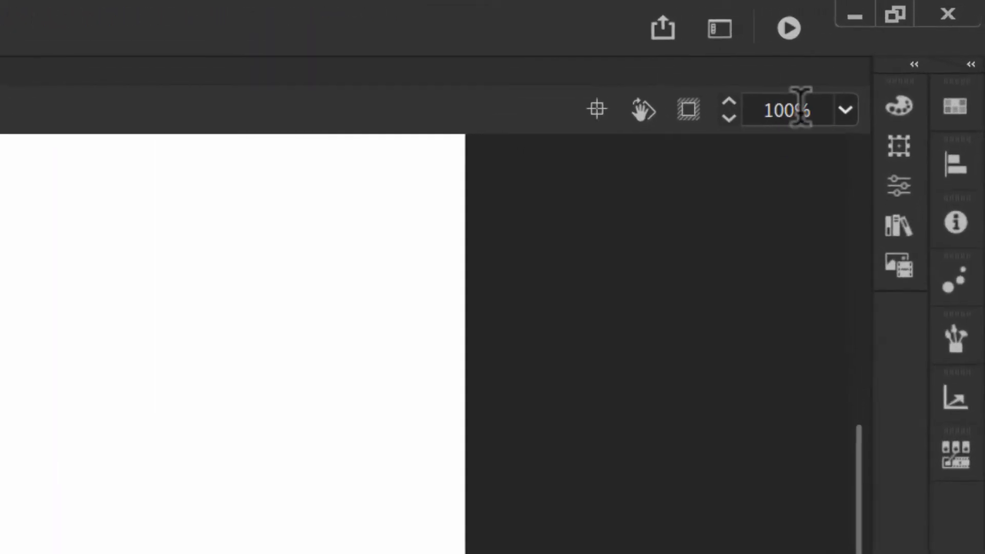
Step: Set the stage magnification to 75%, and refine it to 85% so the whole stage fits in view
{"action": "left_click", "coordinate": [846, 110]}
{"action": "left_click", "coordinate": [732, 378]}
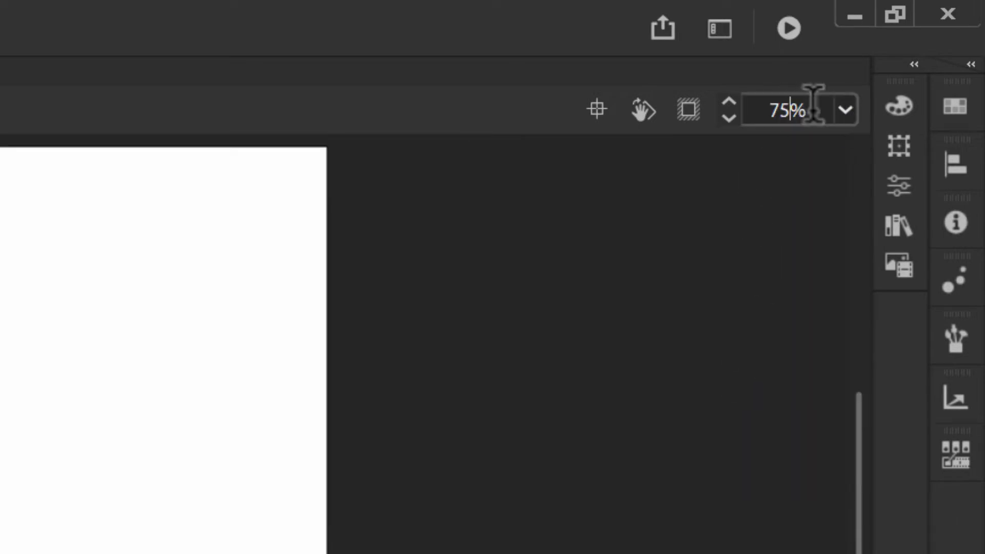
{"action": "left_click", "coordinate": [788, 110]}
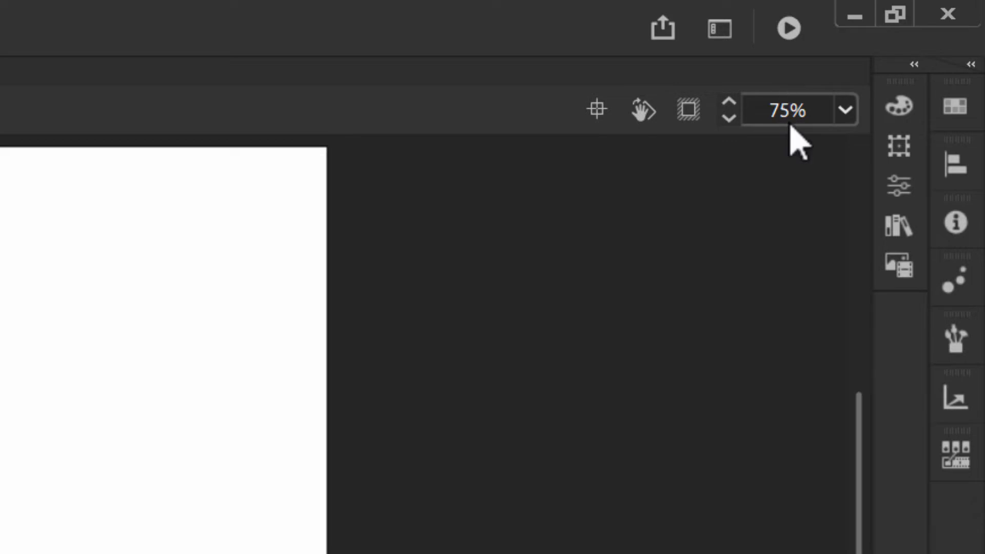
{"action": "key", "text": "Left"}
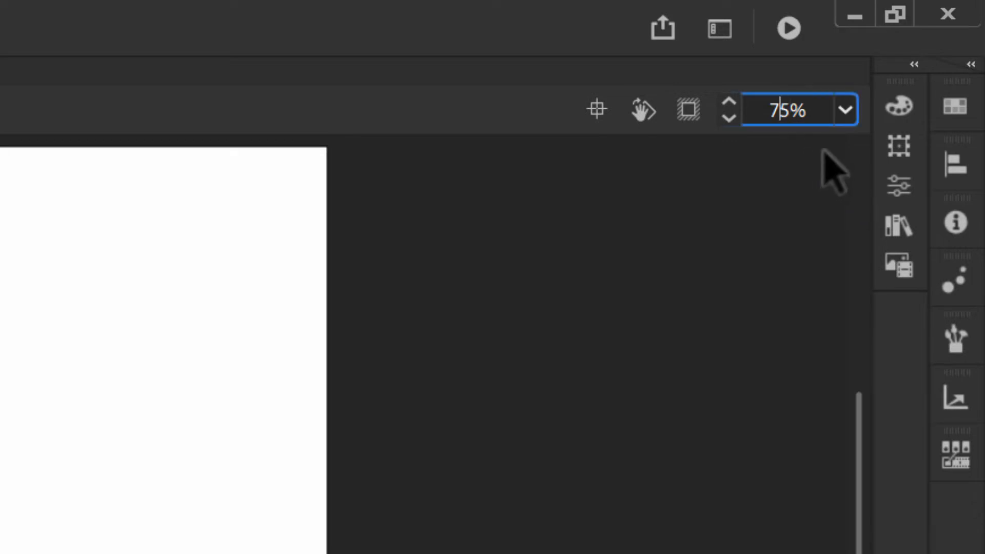
{"action": "key", "text": "BackSpace"}
{"action": "type", "text": "8"}
{"action": "key", "text": "Return"}
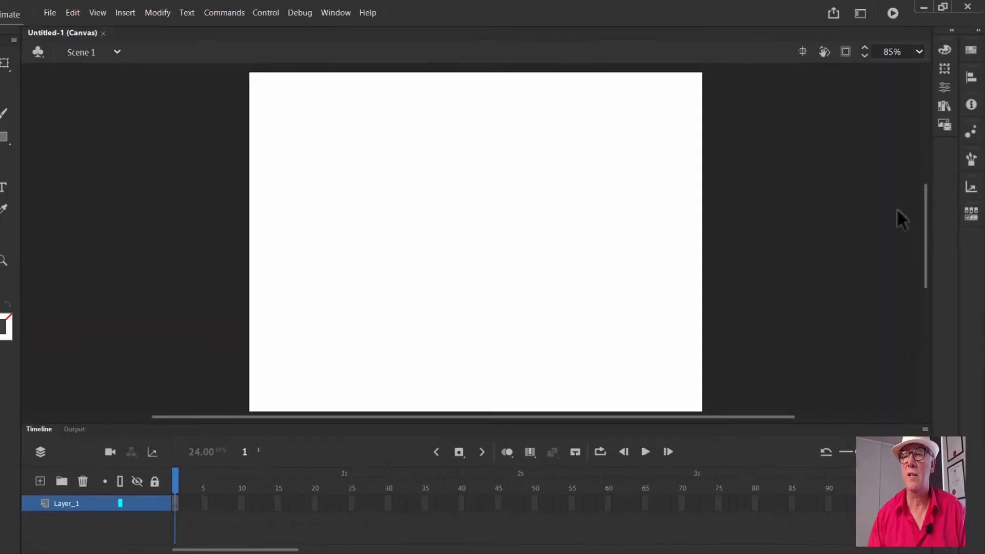
{"action": "left_click_drag", "start_coordinate": [928, 214], "coordinate": [929, 214]}
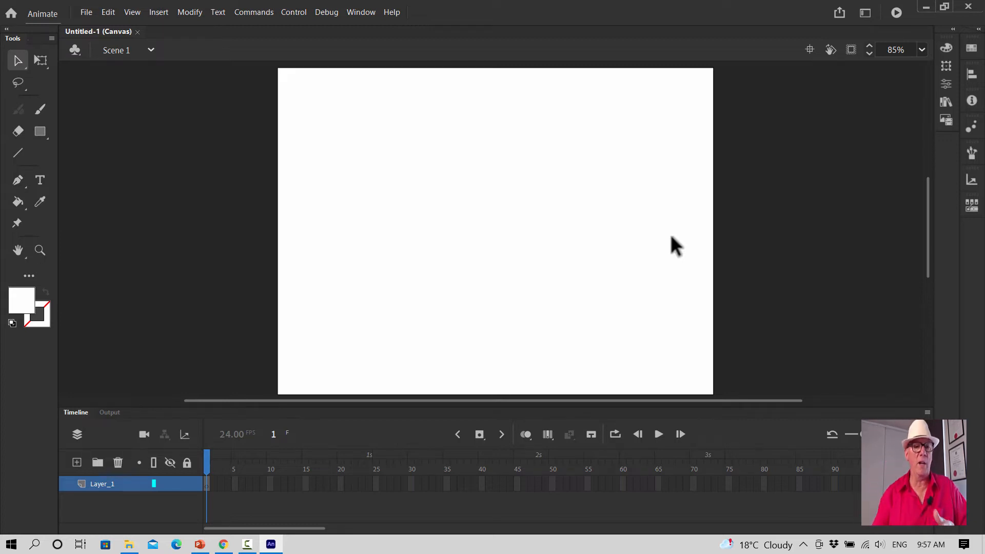
Step: Rename the only layer in the Timeline as Background
{"action": "left_click", "coordinate": [108, 485]}
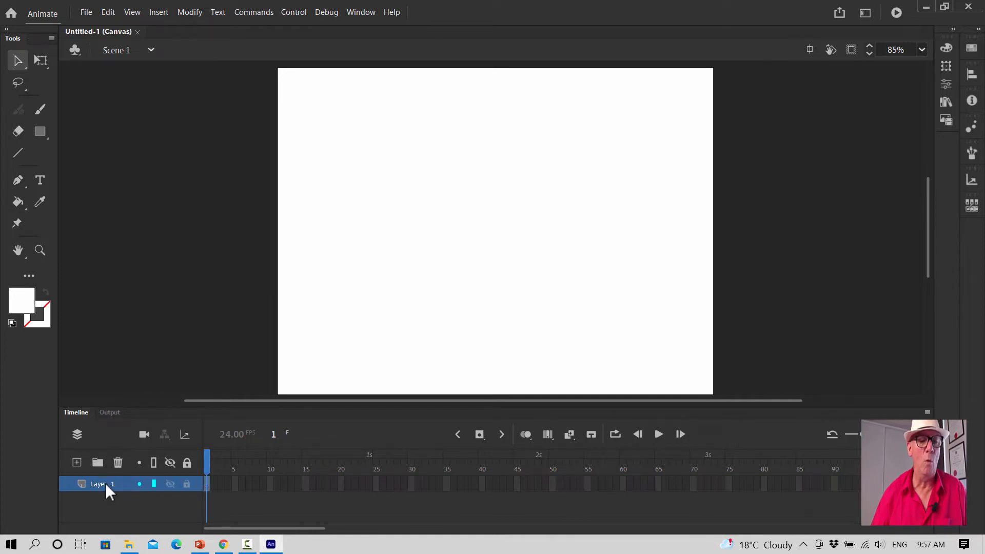
{"action": "double_click", "coordinate": [106, 482]}
{"action": "left_click", "coordinate": [125, 481]}
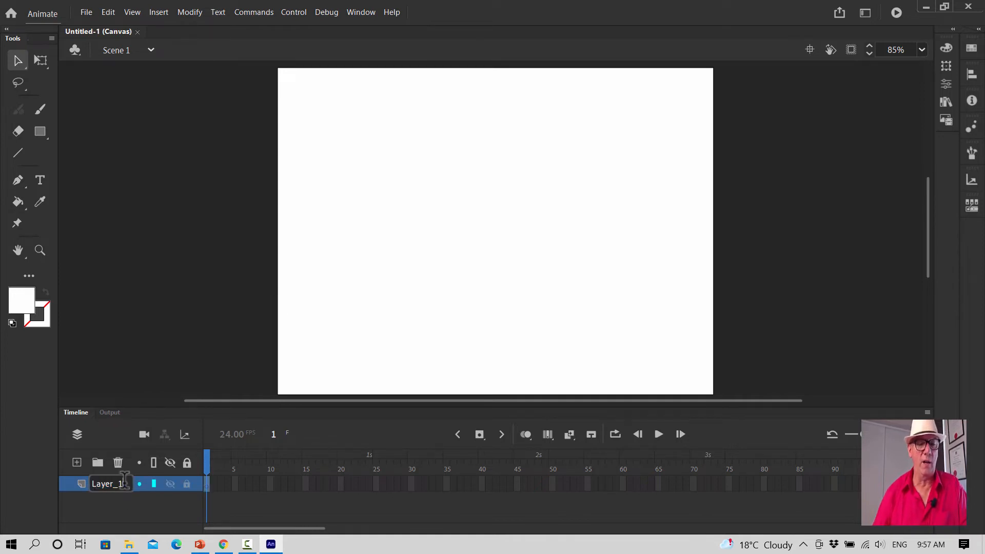
{"action": "key", "text": "BackSpace"}
{"action": "key", "text": "BackSpace"}
{"action": "key", "text": "BackSpace"}
{"action": "key", "text": "BackSpace"}
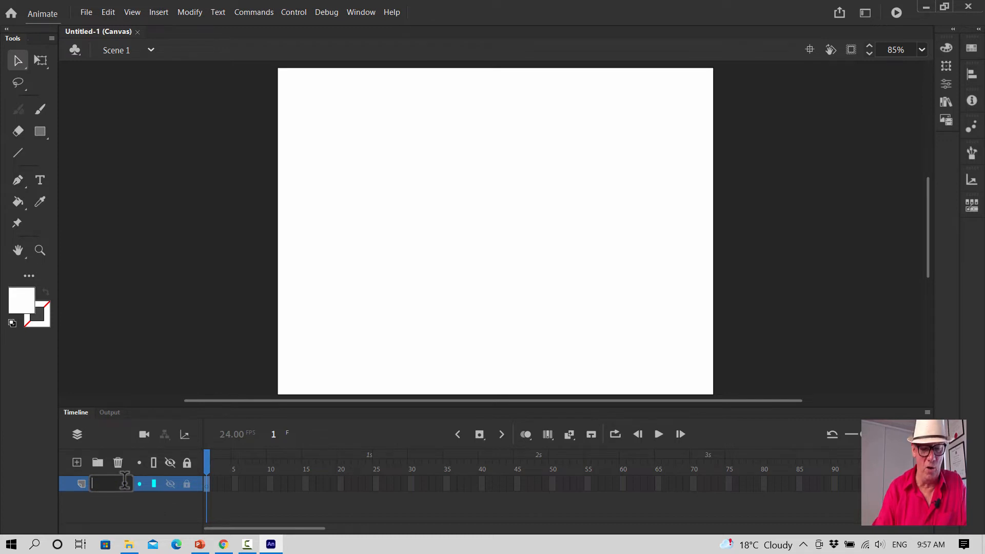
{"action": "type", "text": "Back"}
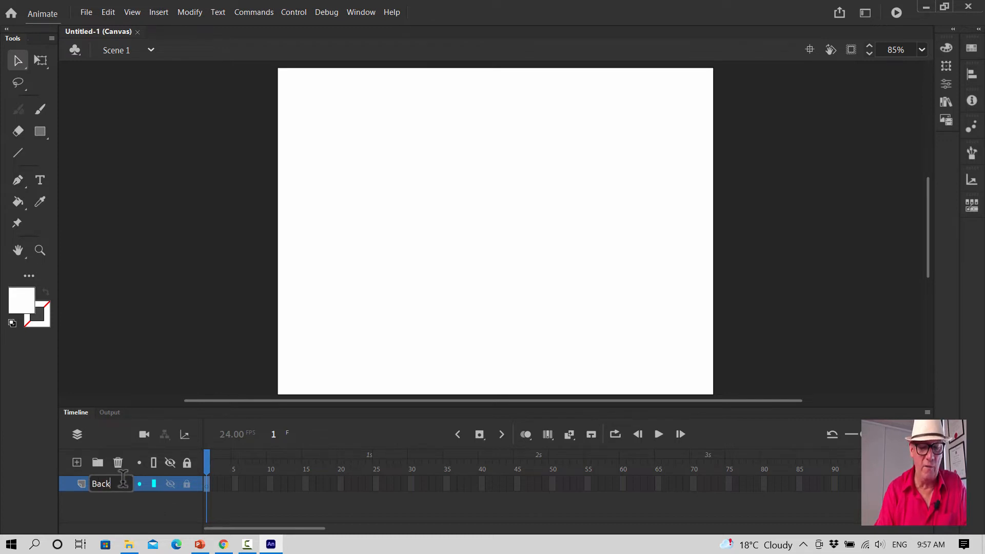
{"action": "type", "text": "ground"}
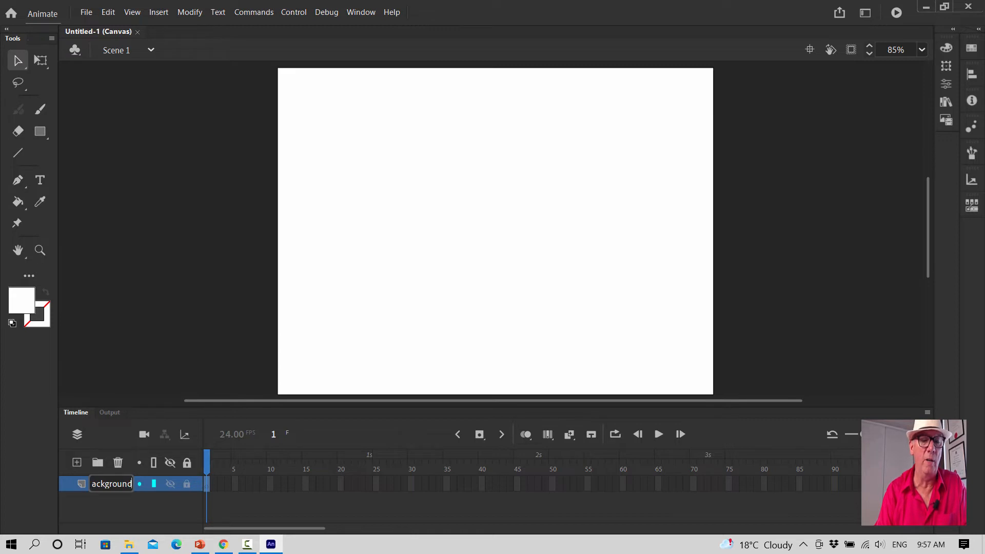
{"action": "left_click", "coordinate": [64, 488]}
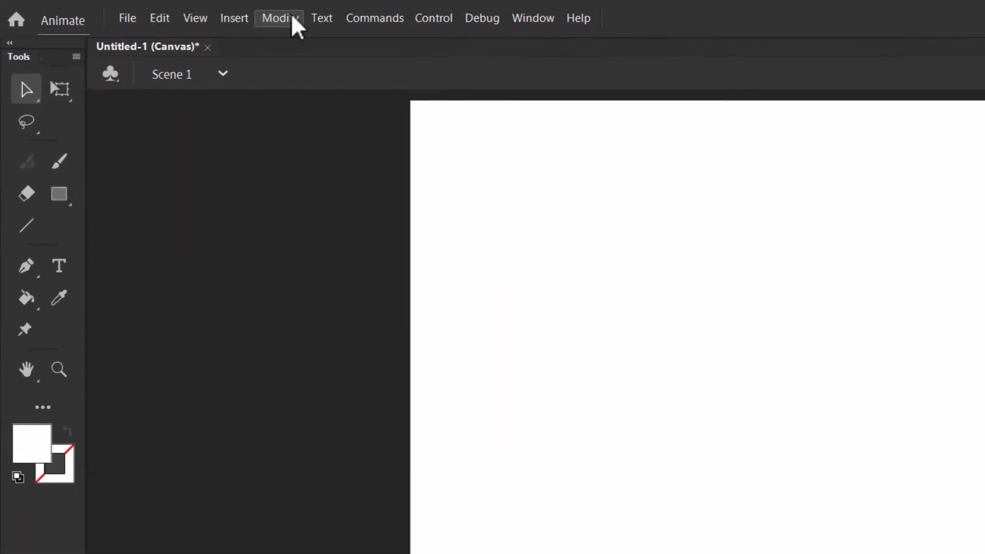
Step: Set the document's frame rate to 12 in the Document Settings
{"action": "left_click", "coordinate": [197, 12]}
{"action": "left_click", "coordinate": [357, 46]}
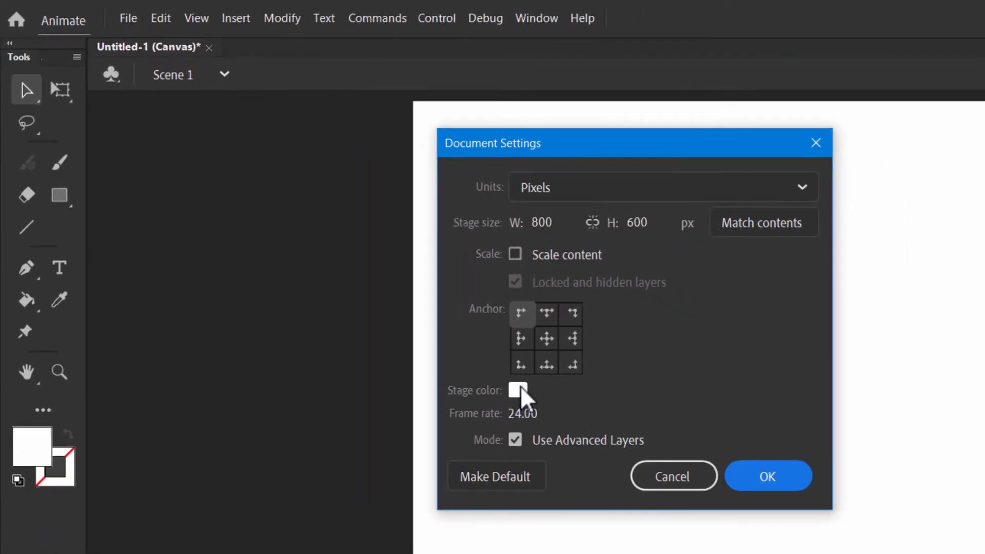
{"action": "left_click", "coordinate": [520, 413]}
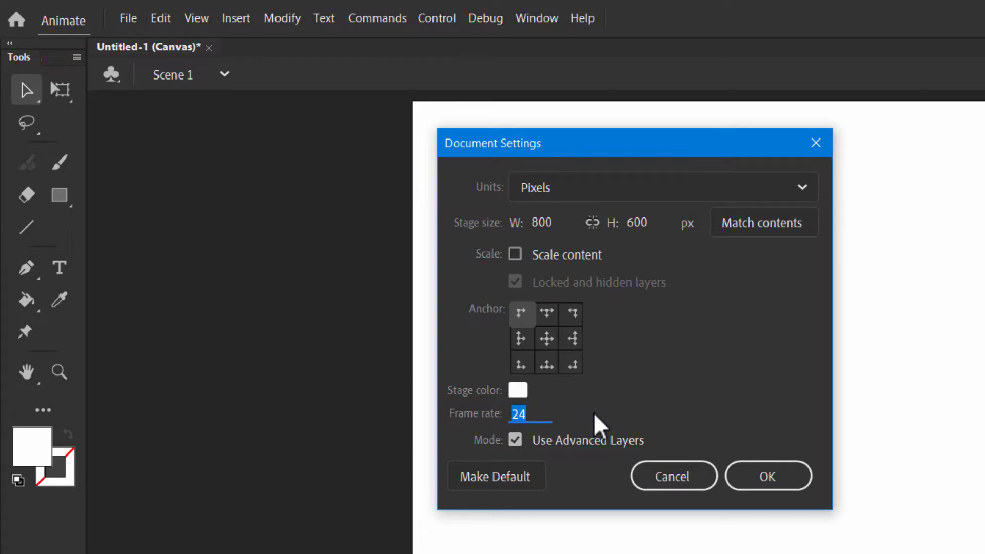
{"action": "type", "text": "12"}
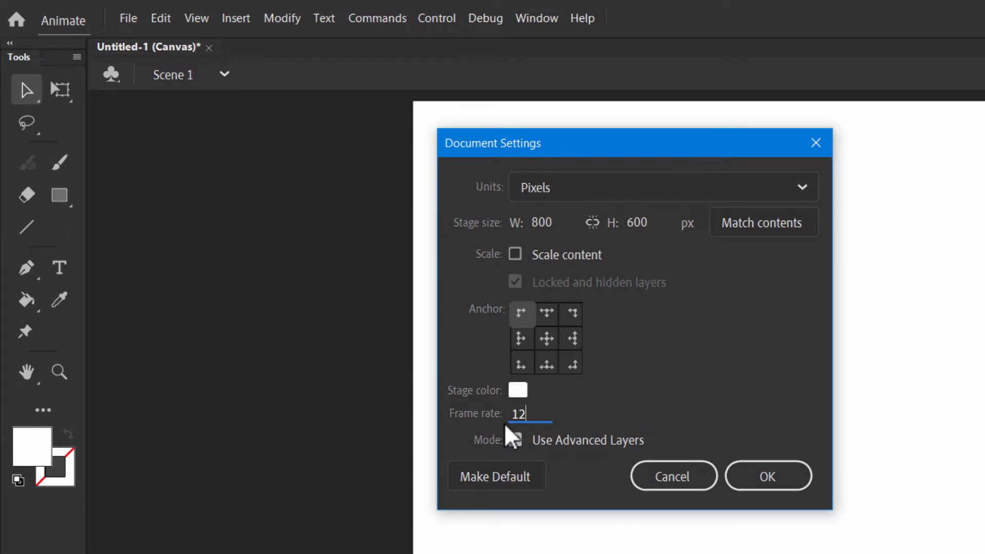
{"action": "left_click", "coordinate": [765, 491]}
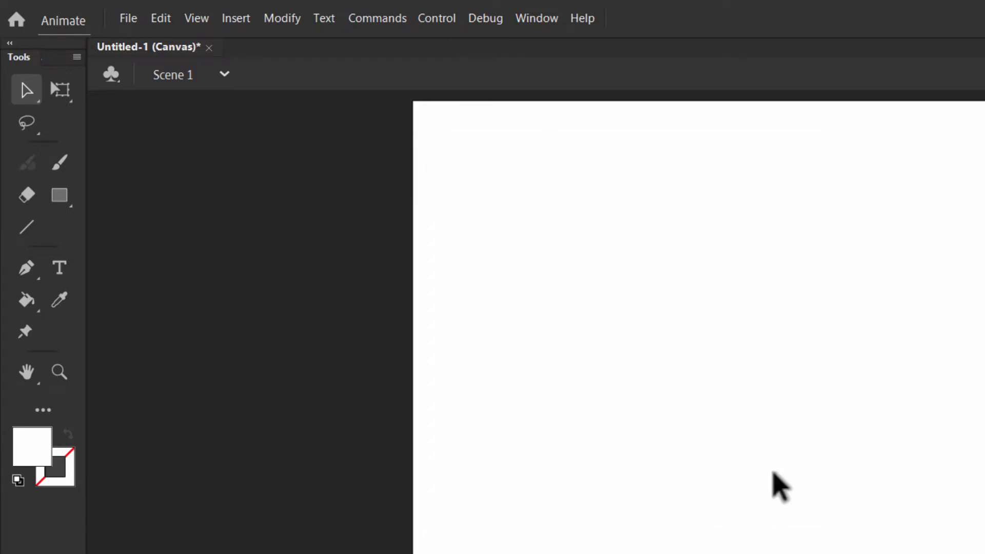
Step: Show the document properties and set the stage color to dark blue #0000CC
{"action": "left_click", "coordinate": [531, 20]}
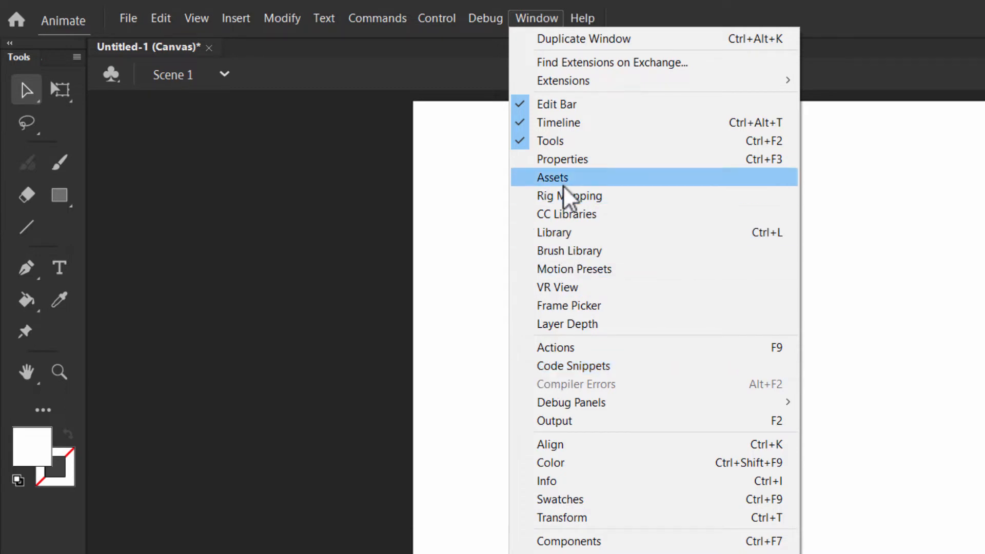
{"action": "left_click", "coordinate": [575, 163]}
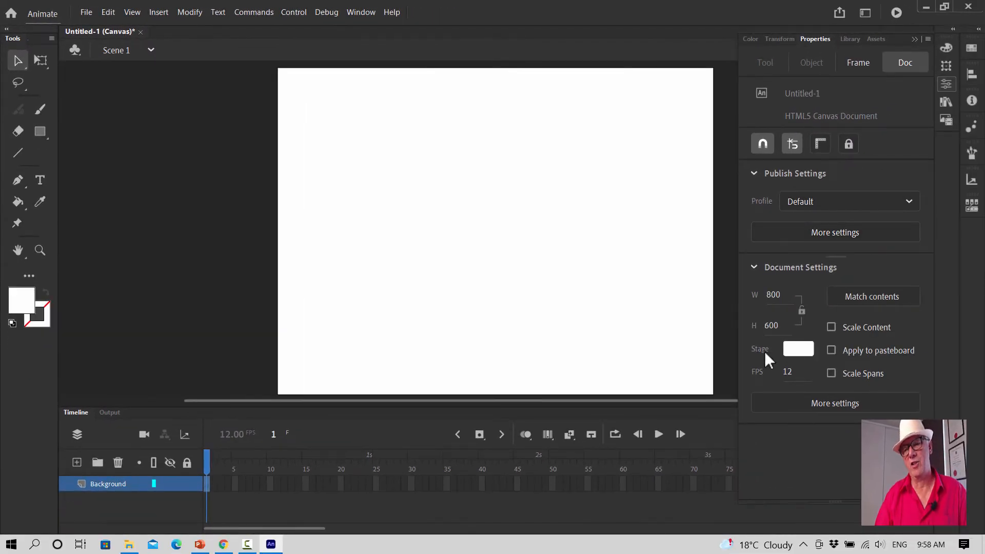
{"action": "left_click", "coordinate": [795, 350]}
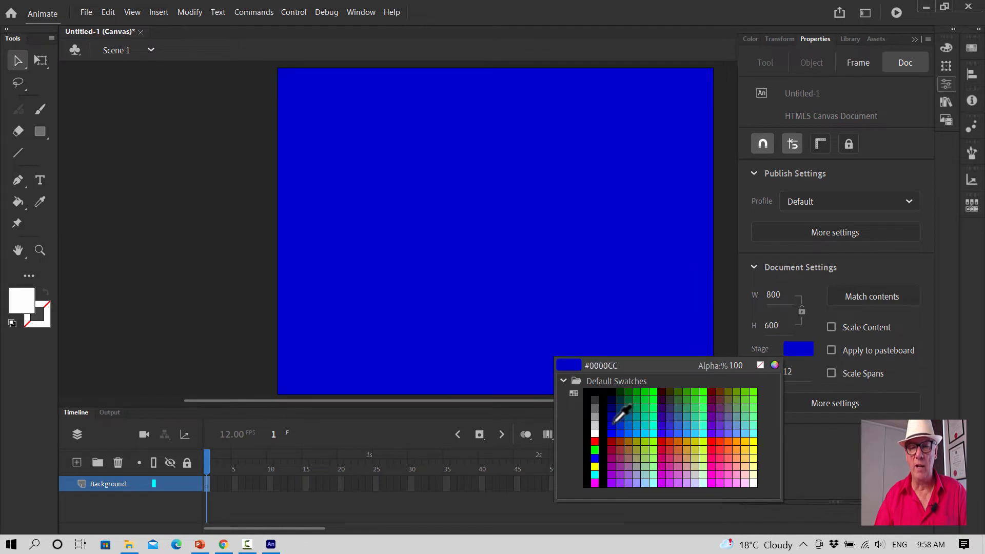
{"action": "left_click", "coordinate": [617, 417]}
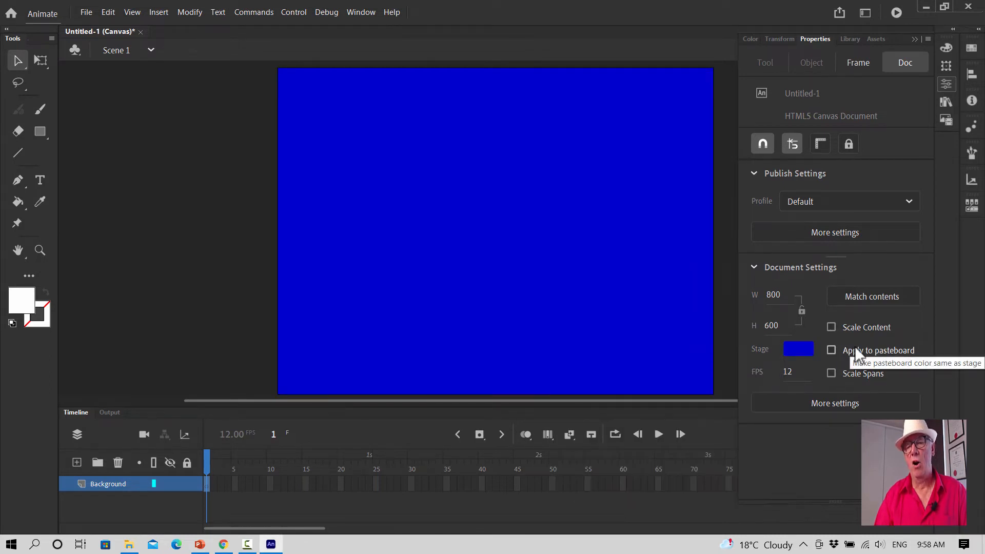
{"action": "left_click", "coordinate": [804, 368]}
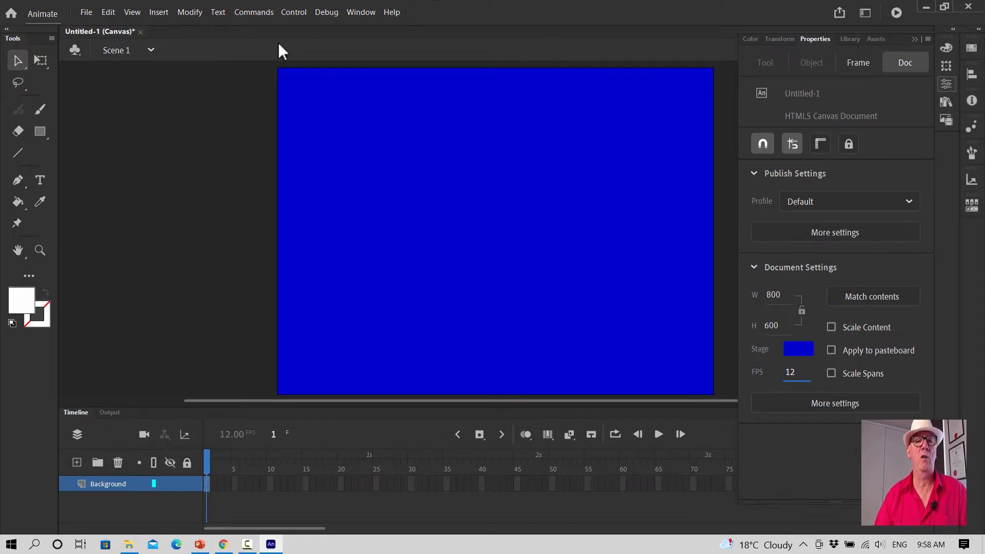
{"action": "left_click", "coordinate": [192, 14]}
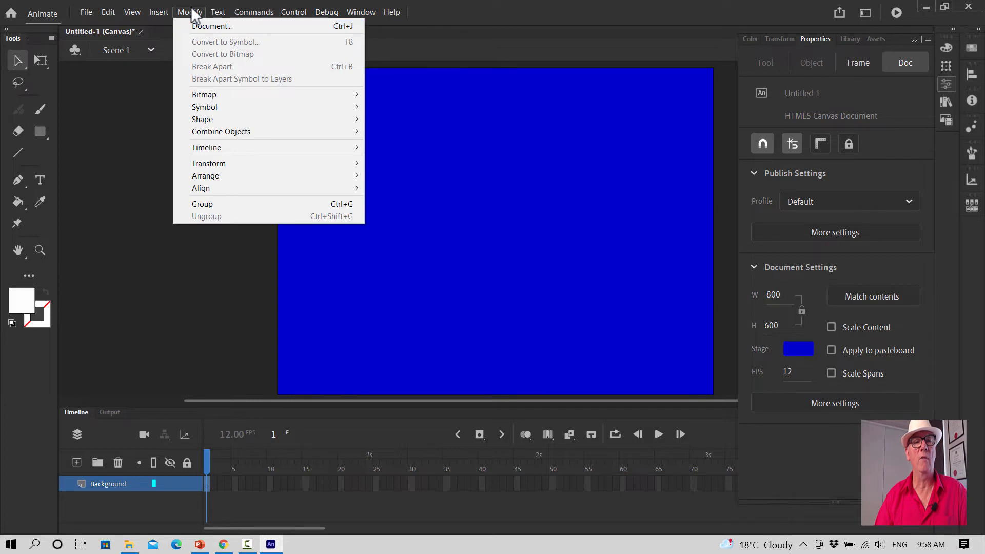
{"action": "left_click", "coordinate": [193, 14]}
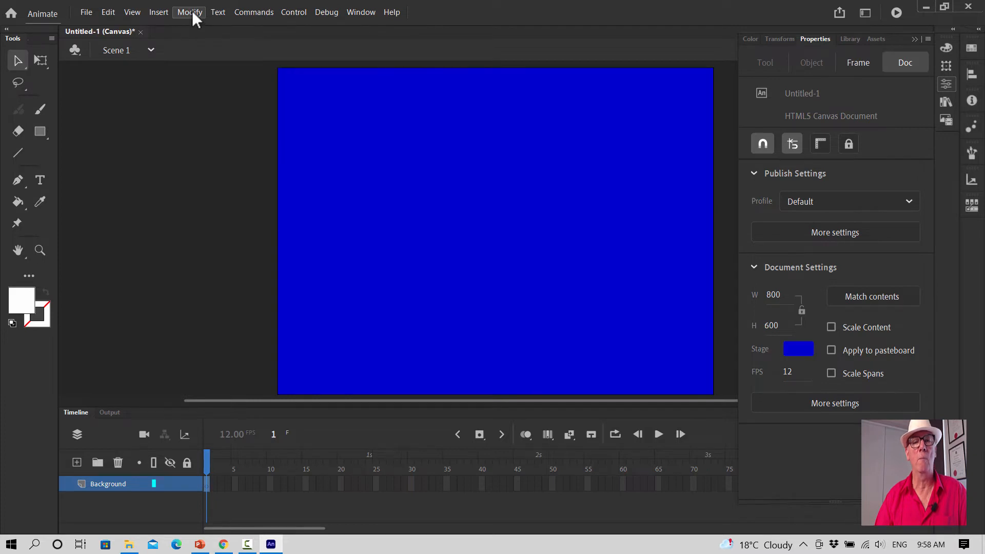
{"action": "left_click", "coordinate": [948, 82]}
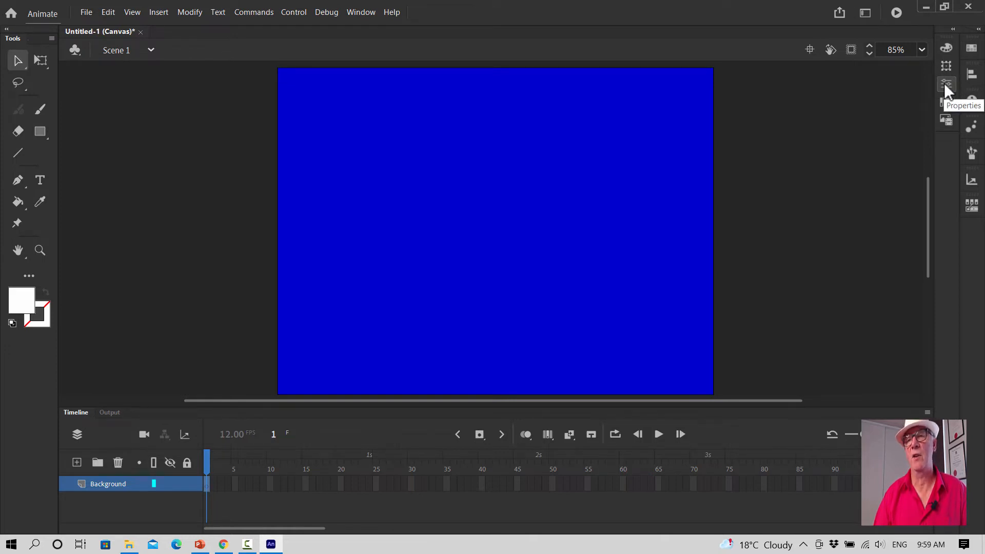
{"action": "left_click", "coordinate": [944, 84]}
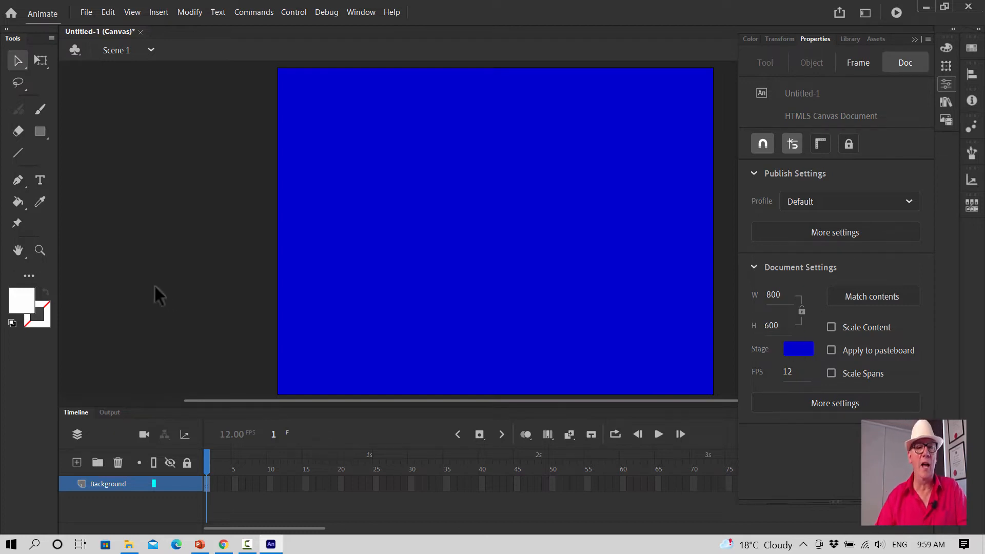
Step: Activate the Rectangle tool for drawing, after briefly switching to the Oval tool
{"action": "left_click", "coordinate": [15, 61]}
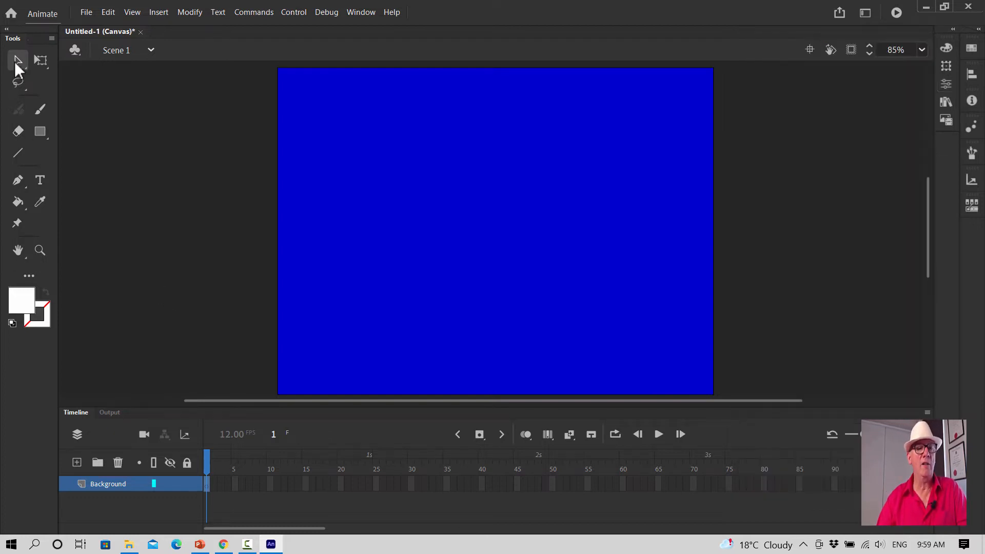
{"action": "left_click", "coordinate": [40, 134]}
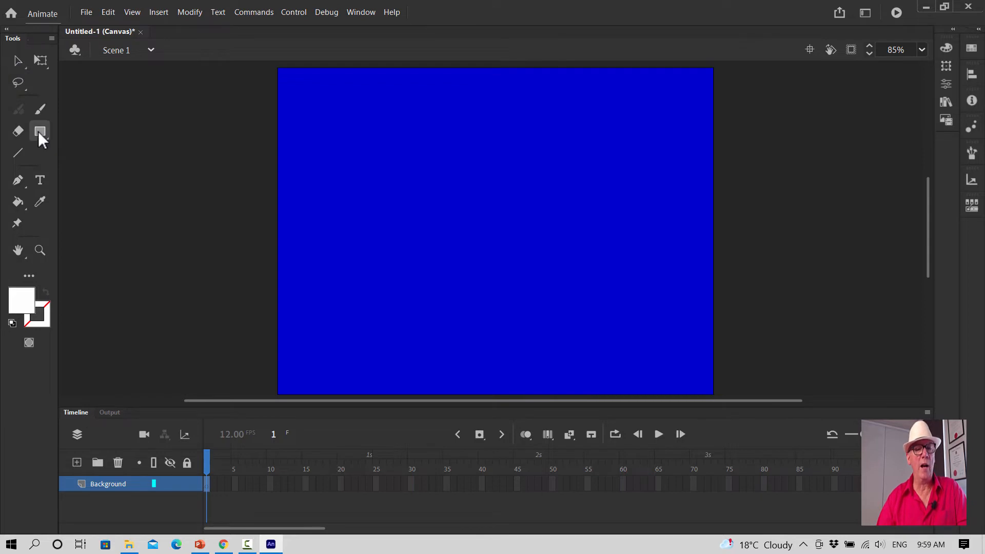
{"action": "left_click", "coordinate": [41, 132]}
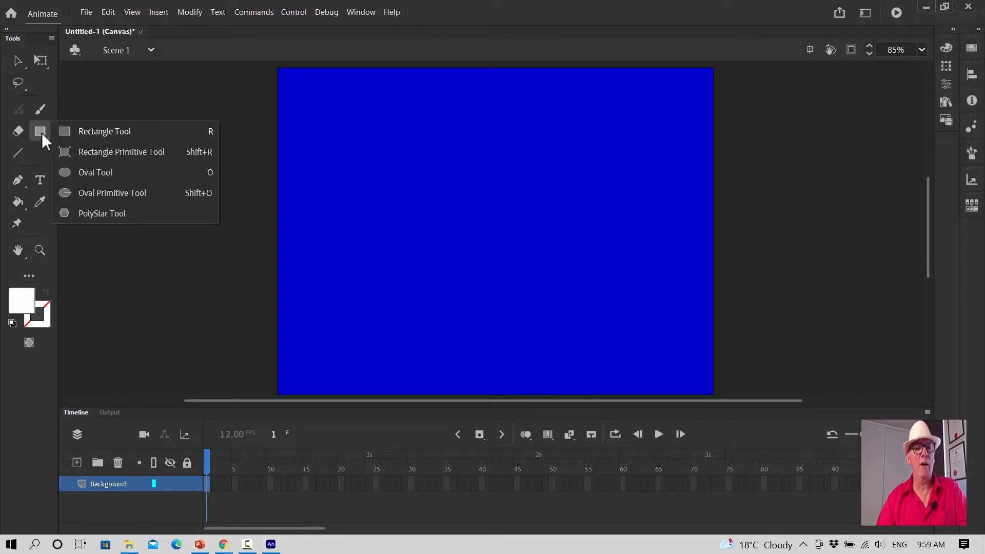
{"action": "left_click", "coordinate": [84, 175]}
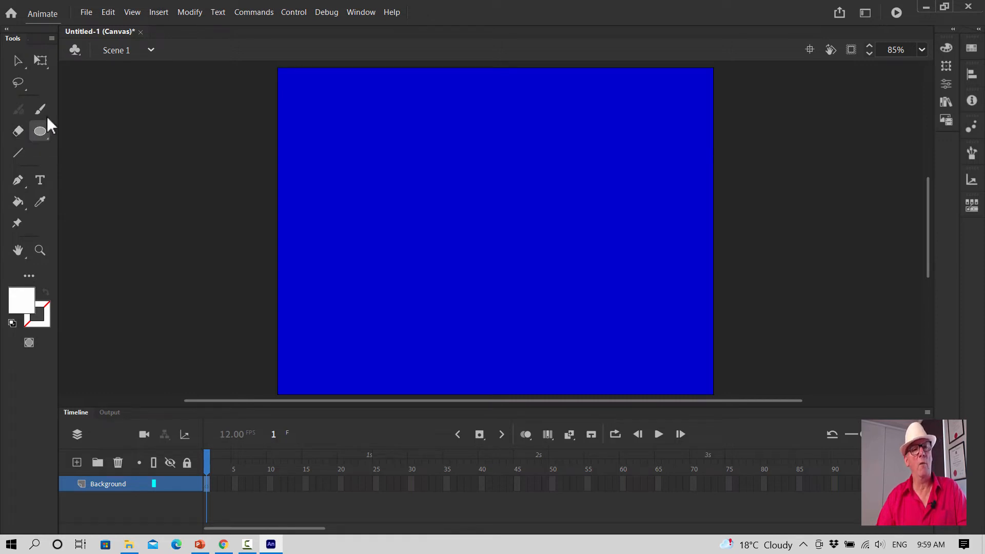
{"action": "left_click", "coordinate": [41, 134]}
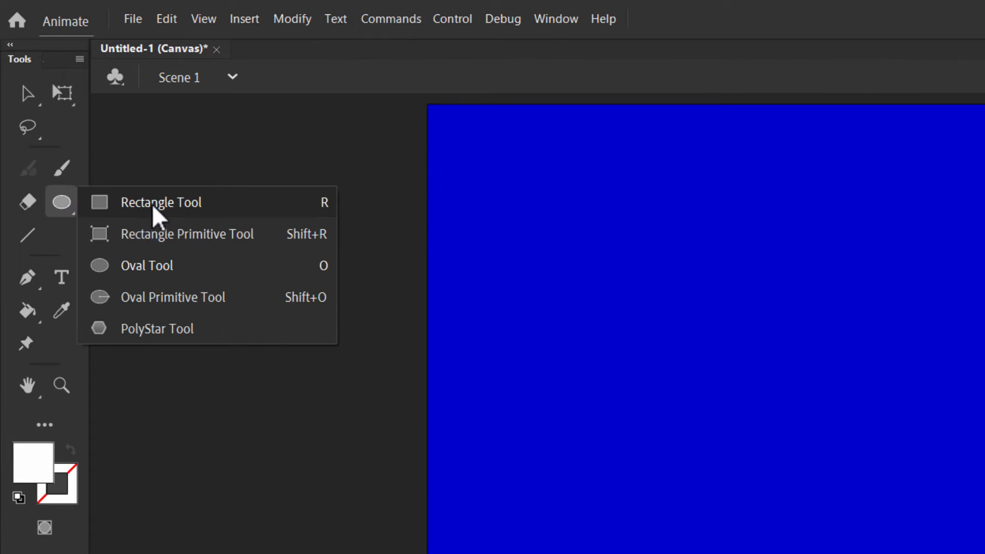
{"action": "left_click", "coordinate": [153, 205]}
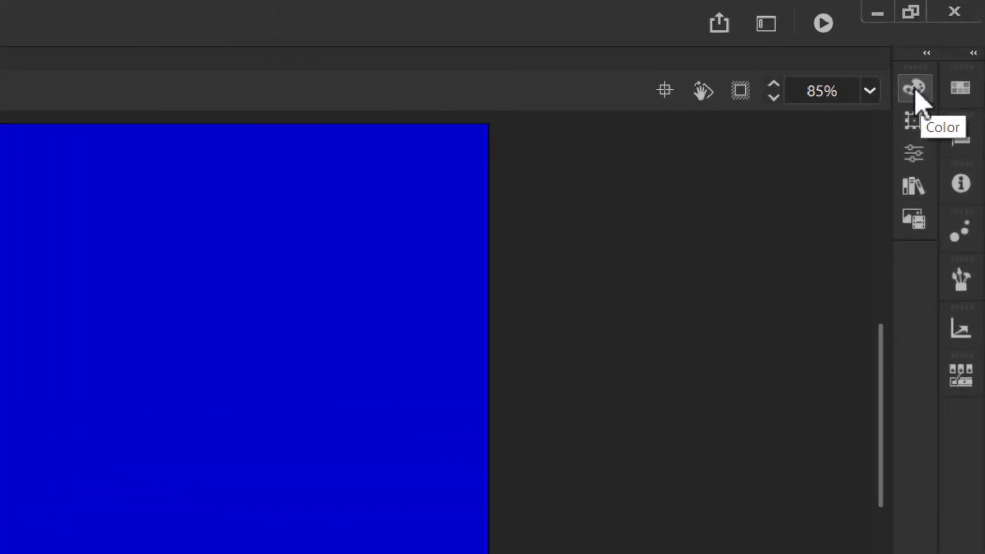
Step: Show the fill and stroke color settings for the Rectangle tool
{"action": "left_click", "coordinate": [914, 88]}
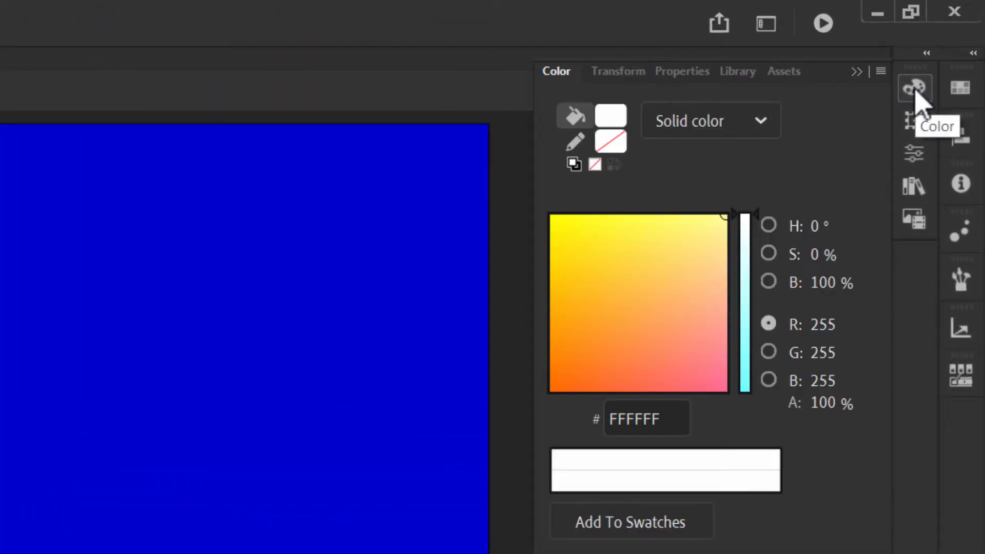
{"action": "left_click", "coordinate": [856, 72]}
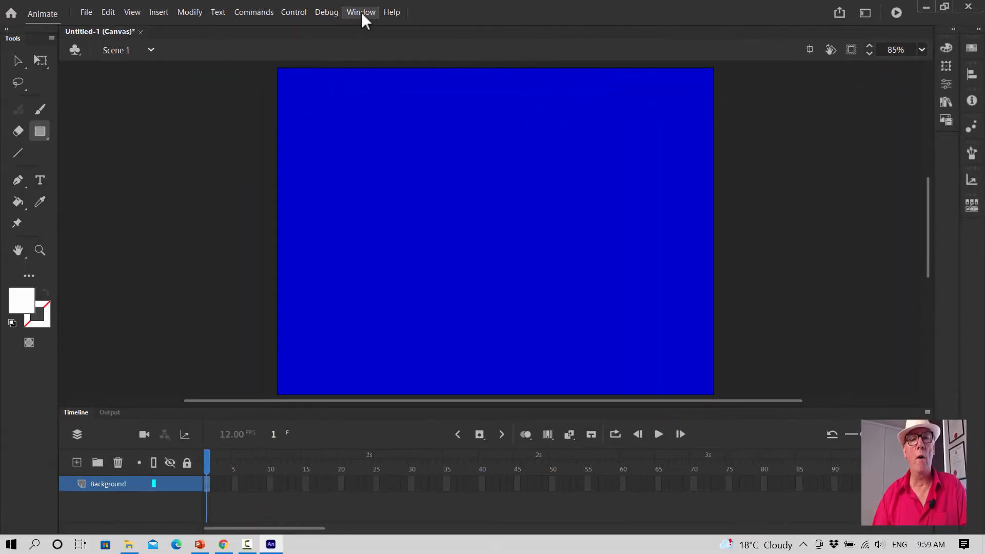
{"action": "left_click", "coordinate": [361, 12]}
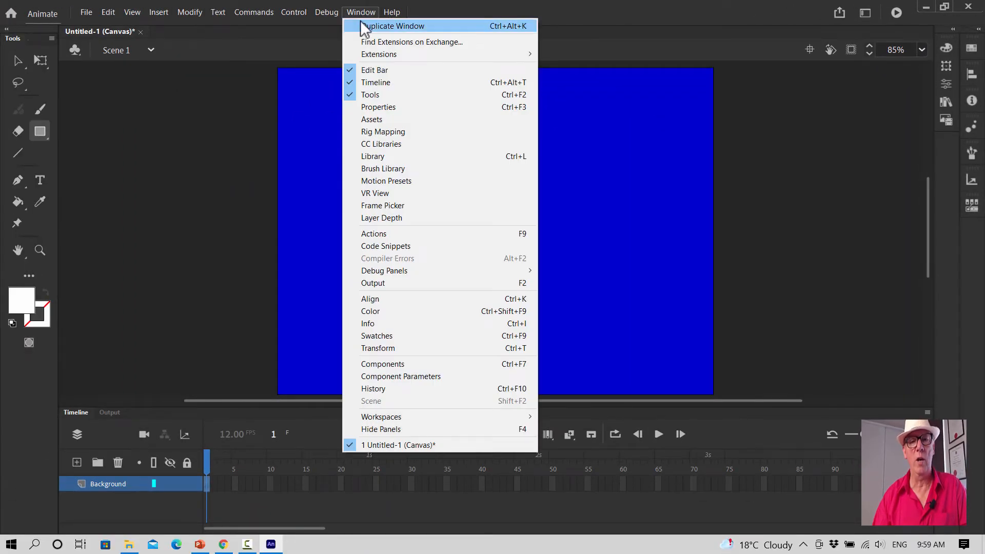
{"action": "left_click", "coordinate": [389, 310]}
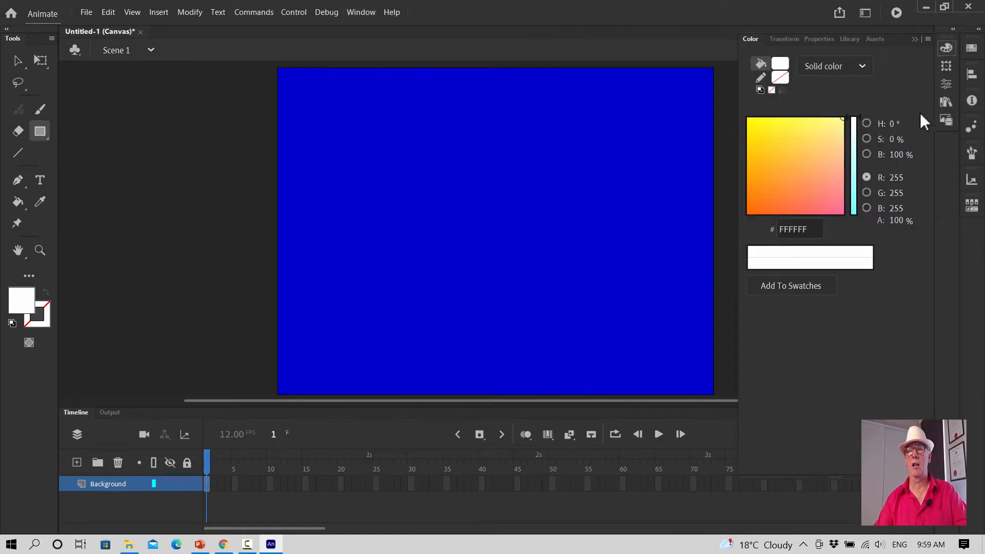
Step: Try to give the stroke the turquoise color #00FFCC from the default swatches
{"action": "left_click", "coordinate": [780, 63]}
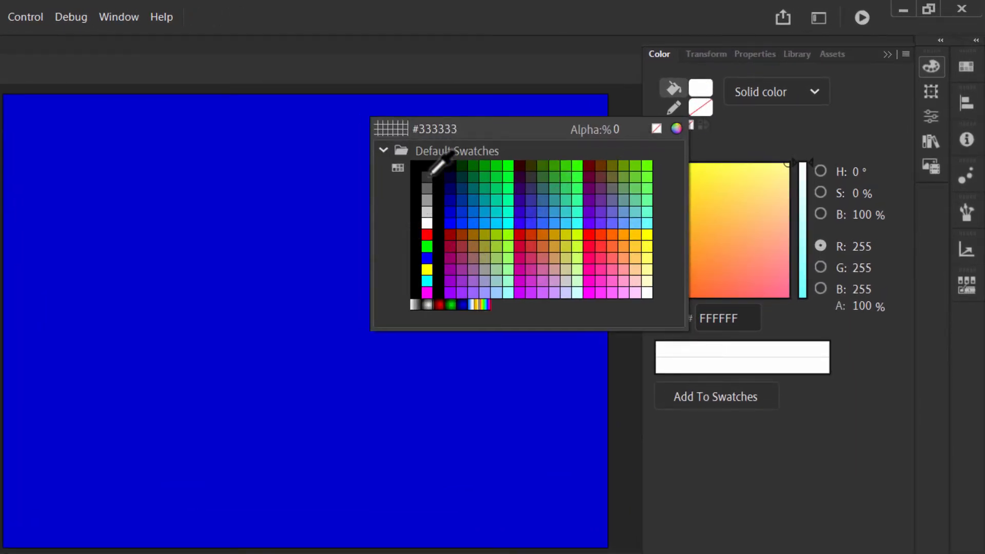
{"action": "left_click", "coordinate": [427, 168]}
{"action": "left_click", "coordinate": [701, 108]}
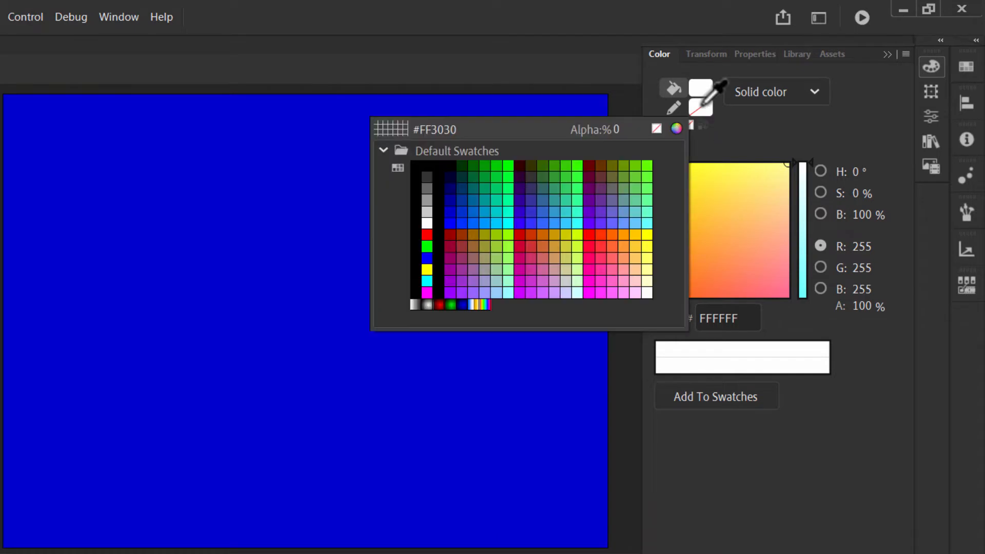
{"action": "left_click", "coordinate": [439, 163]}
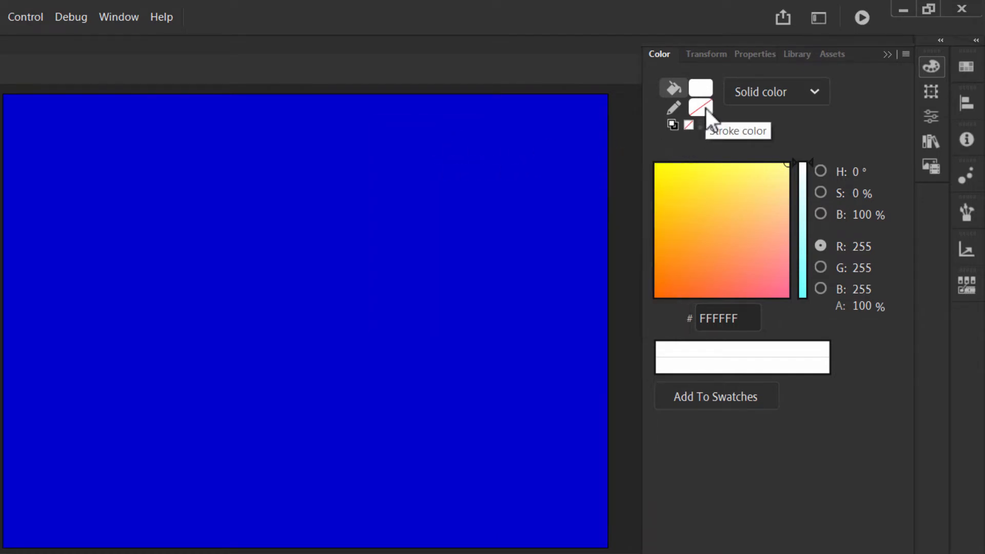
{"action": "left_click", "coordinate": [706, 109]}
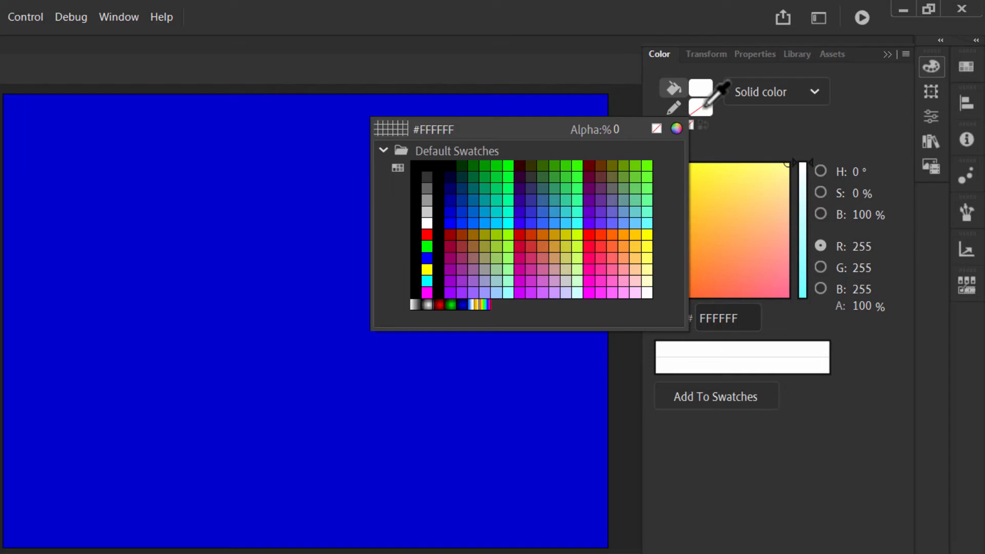
{"action": "left_click", "coordinate": [508, 210]}
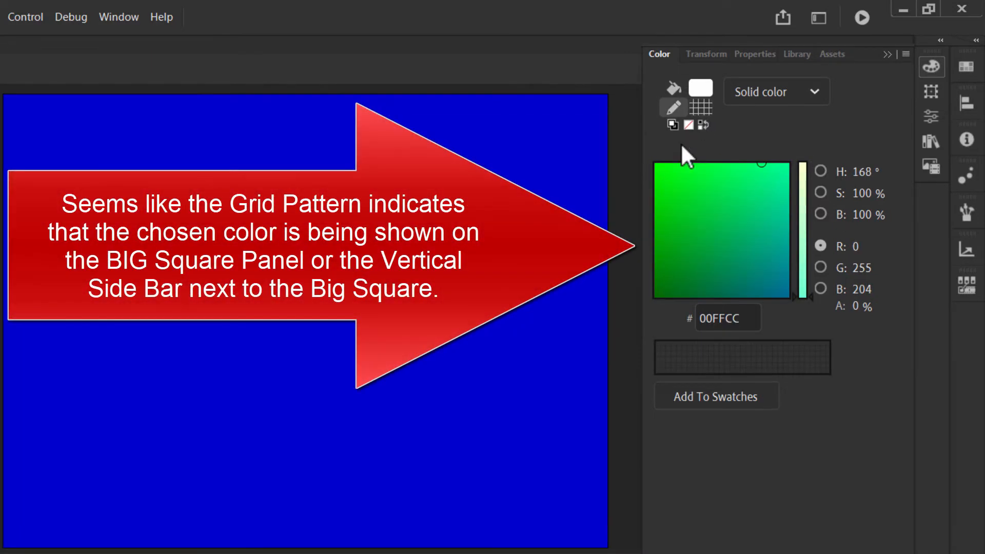
Step: Try black #000000 as the stroke color with a test rectangle in the upper half of the stage, and undo the rectangle
{"action": "left_click", "coordinate": [704, 110]}
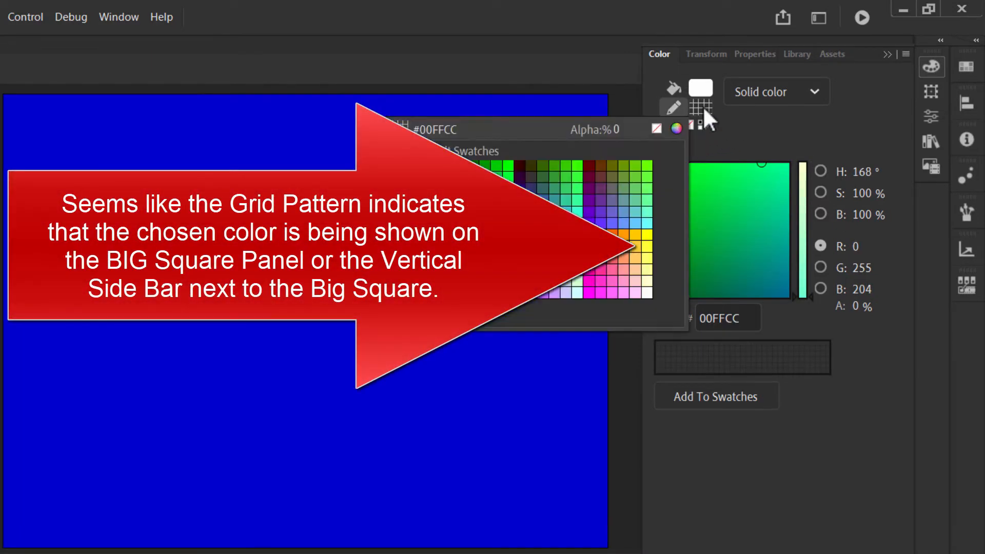
{"action": "left_click", "coordinate": [703, 109]}
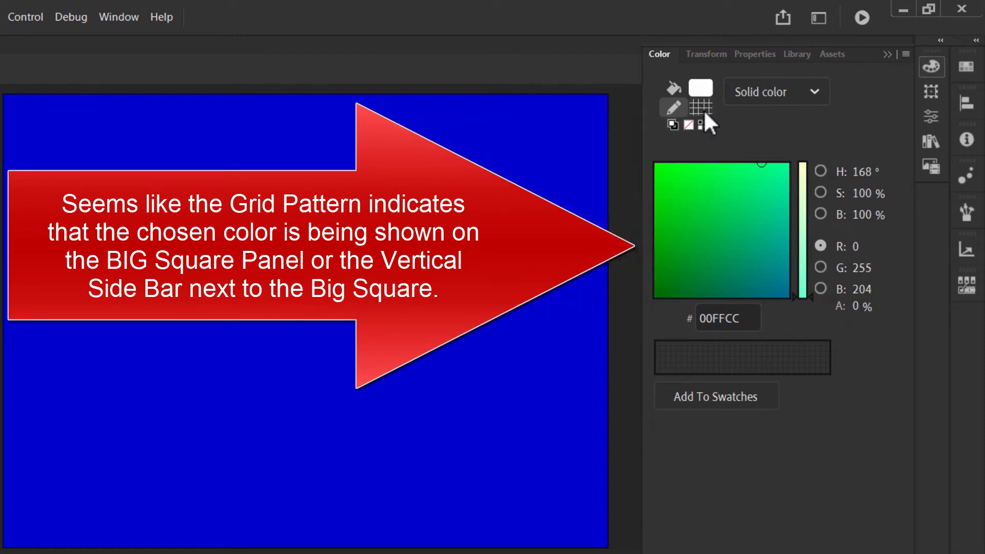
{"action": "left_click", "coordinate": [703, 109]}
{"action": "left_click", "coordinate": [444, 147]}
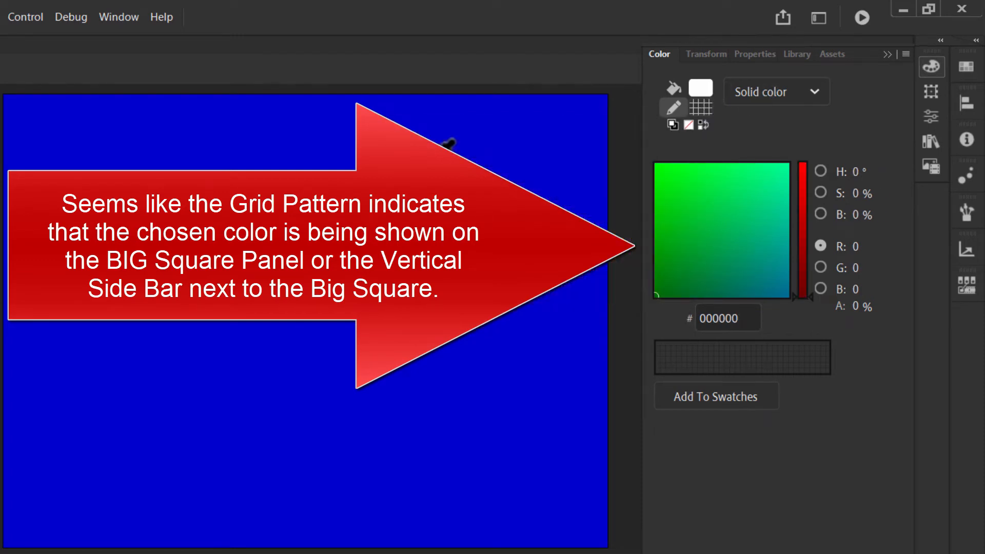
{"action": "left_click", "coordinate": [707, 109]}
{"action": "left_click", "coordinate": [707, 108]}
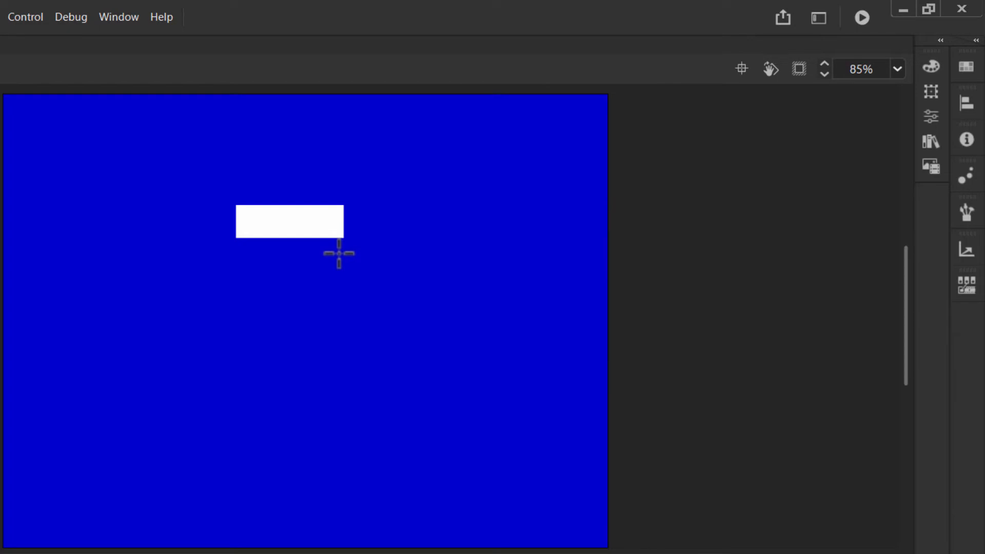
{"action": "key", "text": "ctrl+z"}
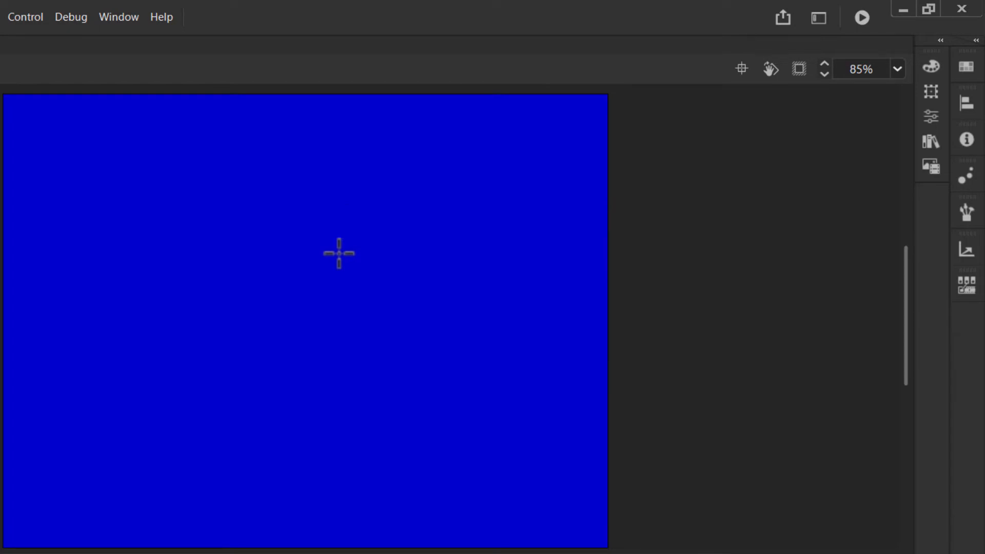
Step: Try red #FF0000 as the stroke color and shift it to #FF3053 in the color field
{"action": "left_click", "coordinate": [931, 67]}
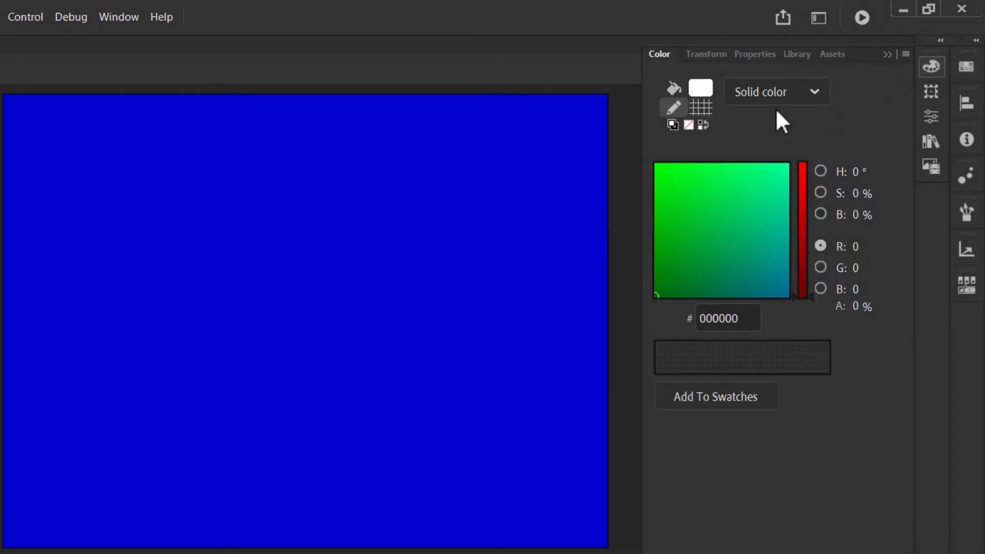
{"action": "left_click", "coordinate": [702, 108]}
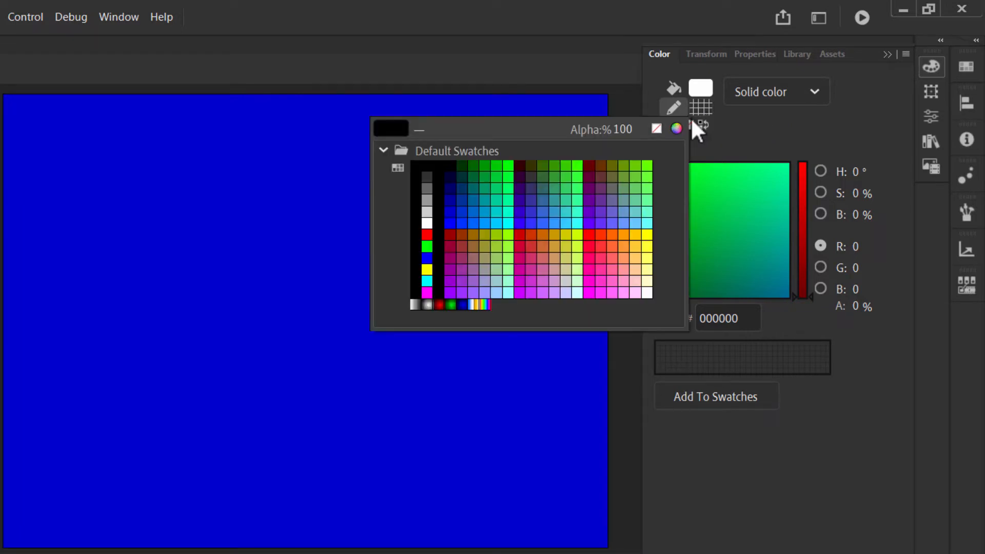
{"action": "left_click", "coordinate": [590, 236]}
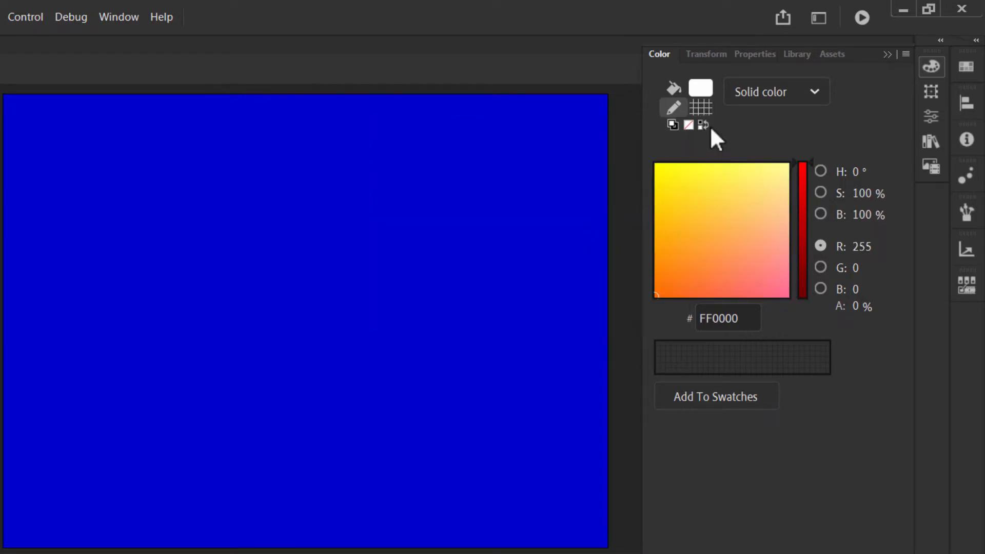
{"action": "left_click", "coordinate": [696, 270]}
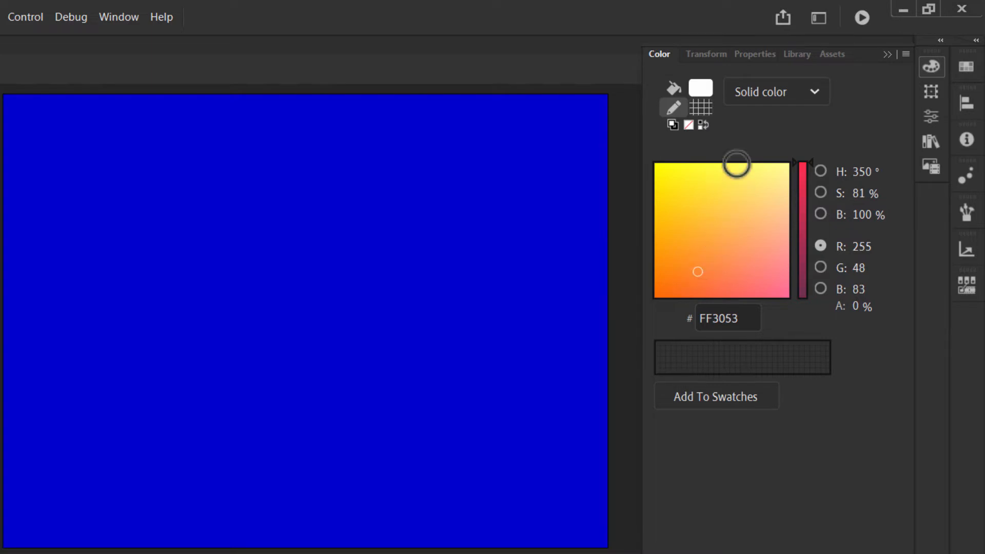
Step: Set the stroke color to none so that shapes are drawn without an outline
{"action": "left_click", "coordinate": [706, 109]}
{"action": "left_click", "coordinate": [705, 108]}
{"action": "left_click", "coordinate": [701, 105]}
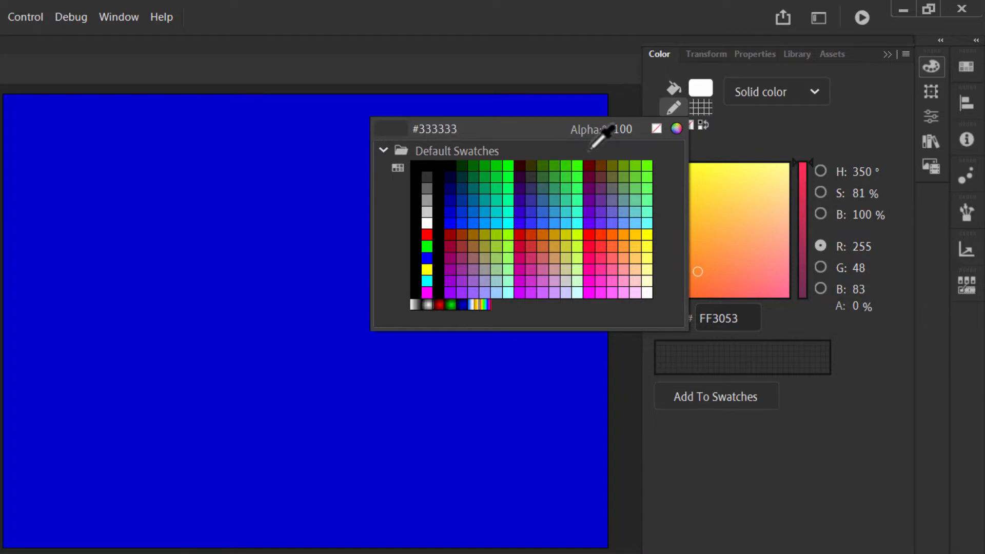
{"action": "left_click", "coordinate": [657, 128]}
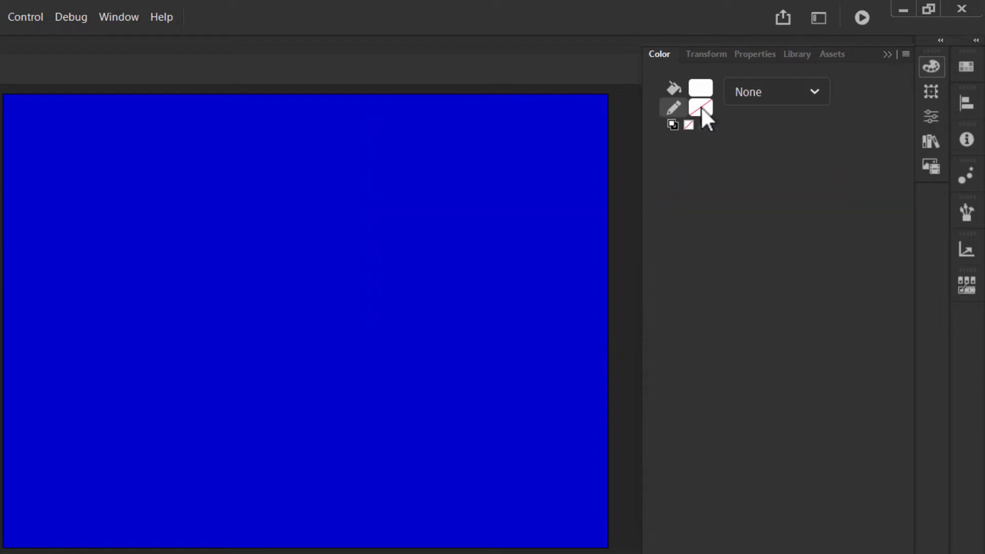
Step: Set the fill color to yellow #FFFF00 and draw a wide, thin rectangle near the bottom of the stage
{"action": "left_click", "coordinate": [702, 89]}
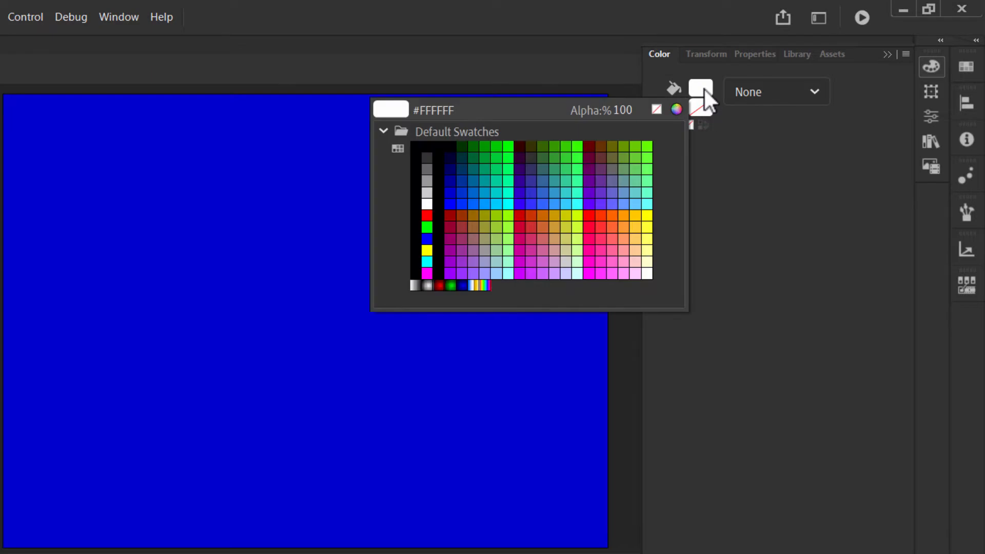
{"action": "left_click", "coordinate": [426, 250]}
{"action": "left_click_drag", "start_coordinate": [267, 252], "coordinate": [332, 317]}
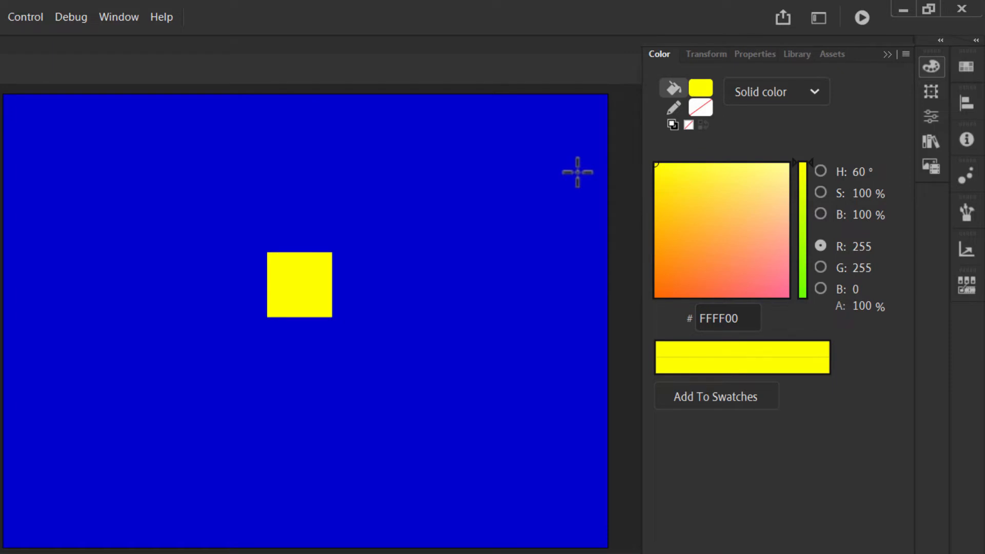
{"action": "key", "text": "ctrl+z"}
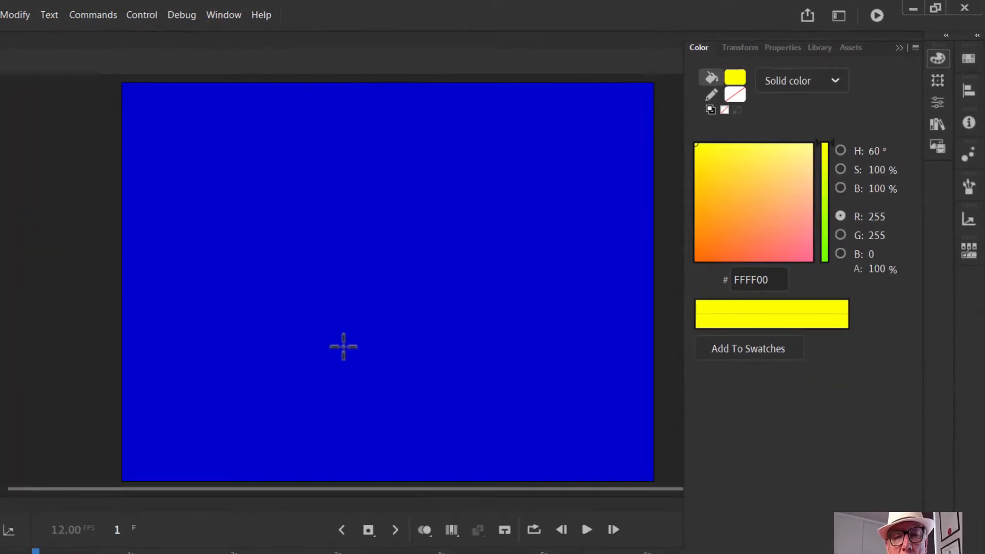
{"action": "left_click_drag", "start_coordinate": [272, 432], "coordinate": [543, 460]}
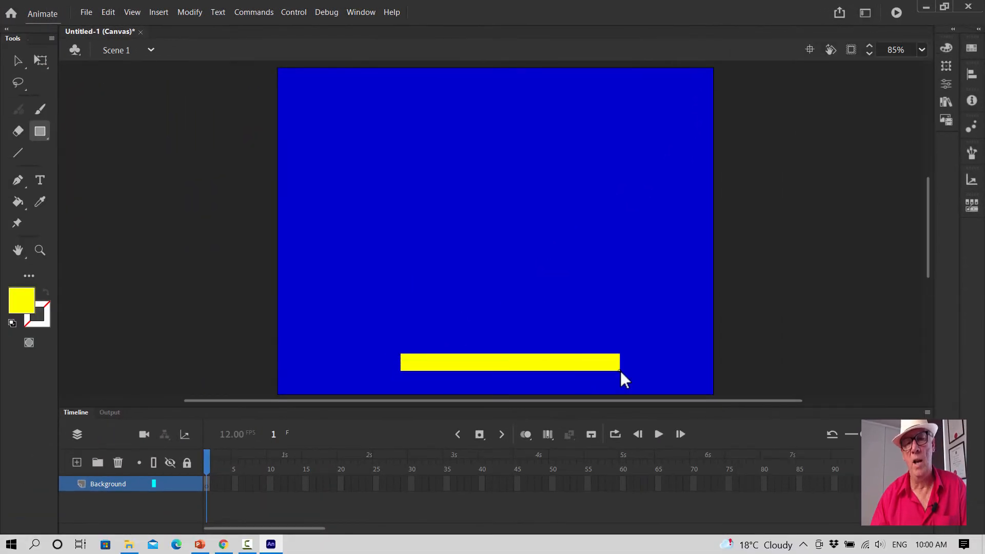
Step: Undo the yellow rectangle and draw a wide, thin rectangle with a dark gray #333333 fill near the bottom of the stage
{"action": "key", "text": "ctrl+z"}
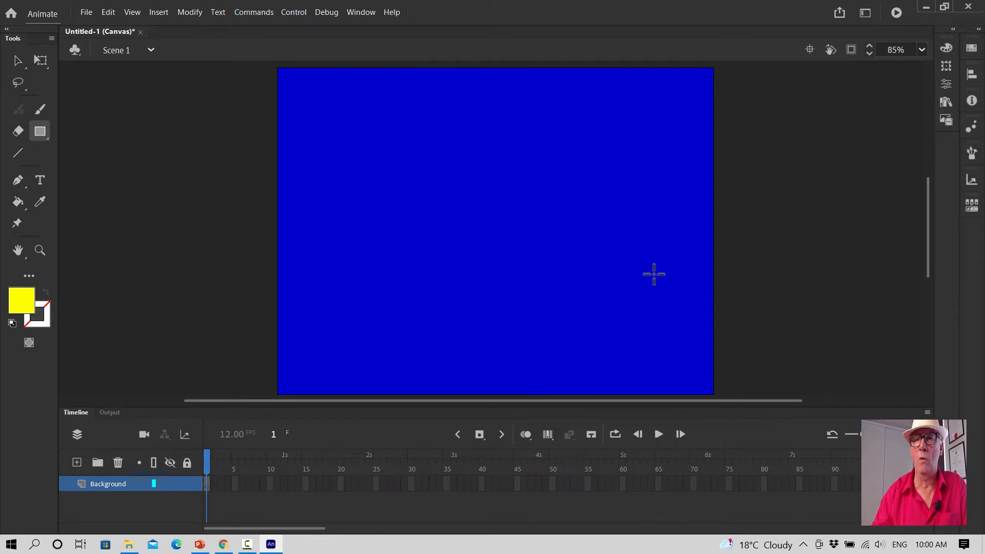
{"action": "left_click", "coordinate": [948, 49]}
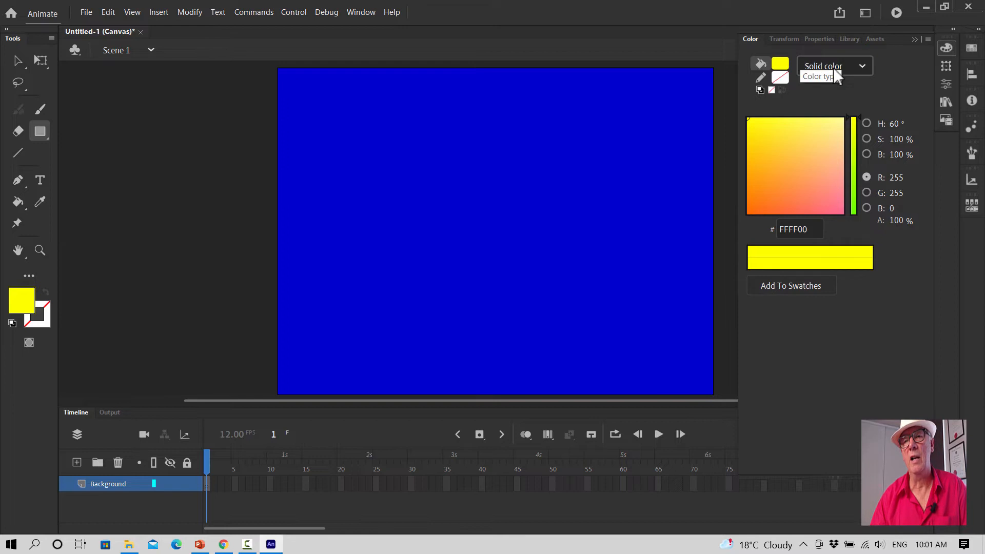
{"action": "left_click", "coordinate": [777, 59]}
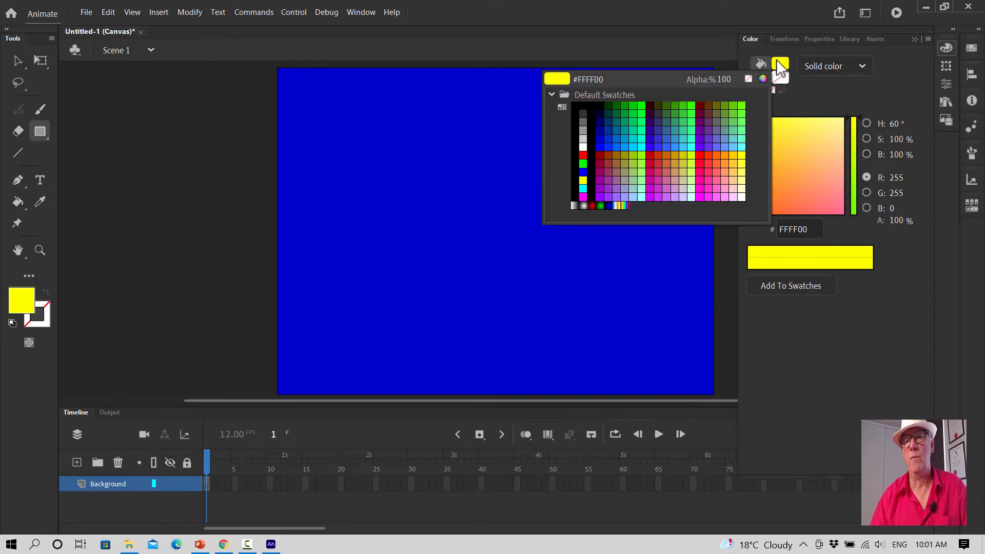
{"action": "left_click", "coordinate": [583, 113]}
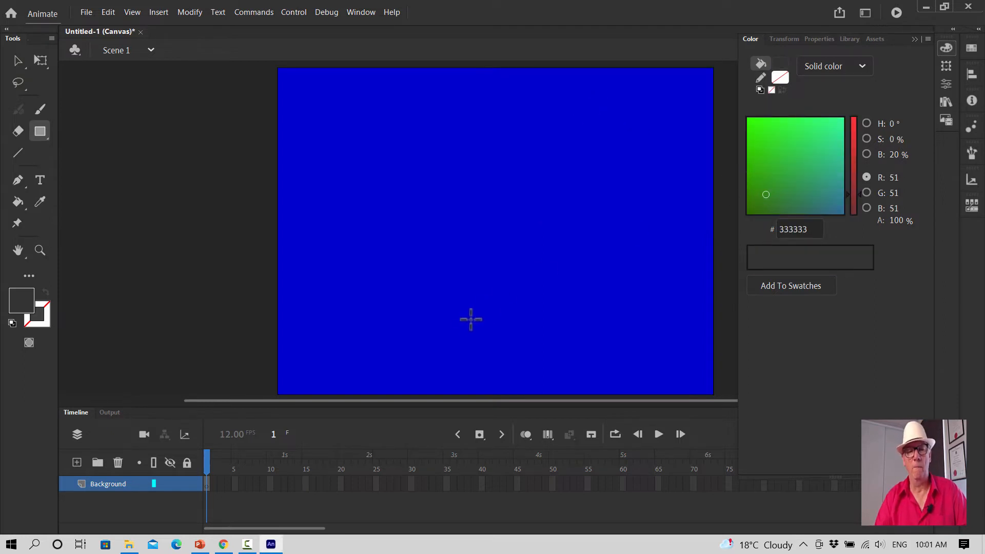
{"action": "left_click_drag", "start_coordinate": [386, 353], "coordinate": [625, 373]}
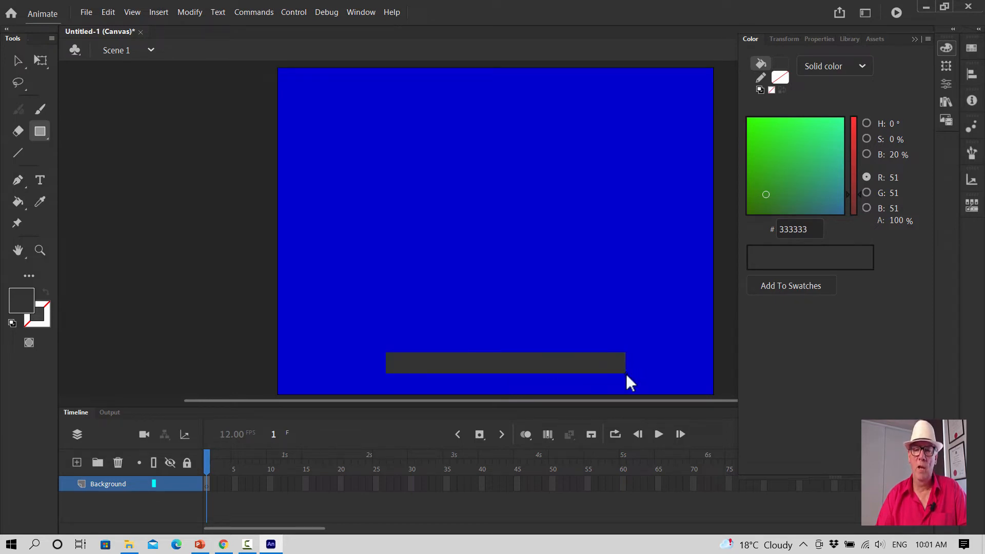
Step: Recolor the dark gray rectangle's fill to black #000000 and deselect it
{"action": "left_click", "coordinate": [18, 60]}
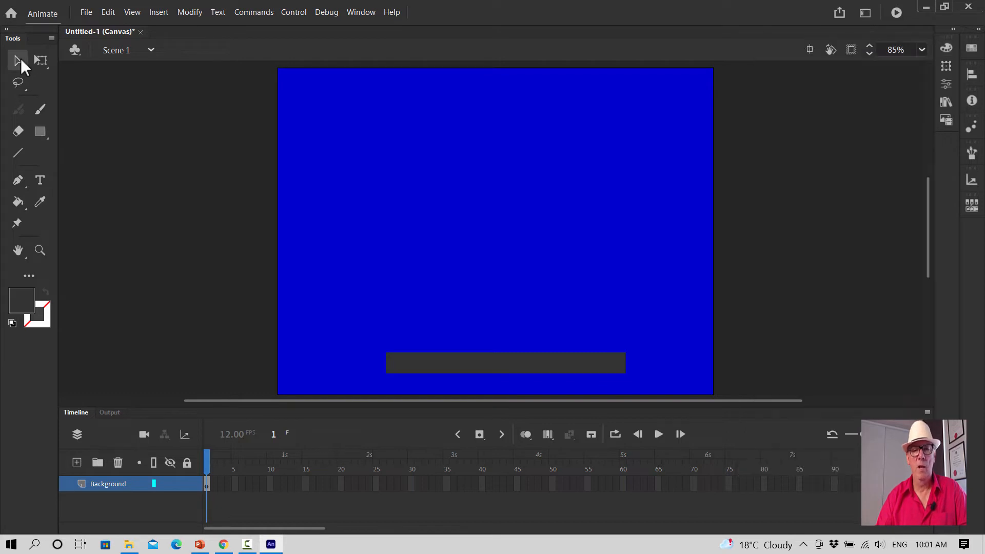
{"action": "left_click", "coordinate": [453, 358]}
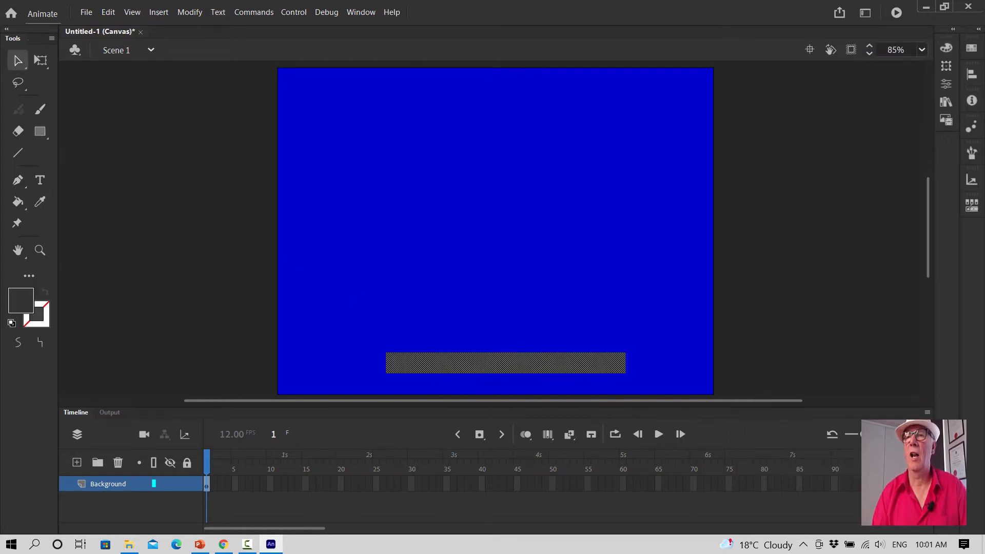
{"action": "left_click", "coordinate": [946, 49]}
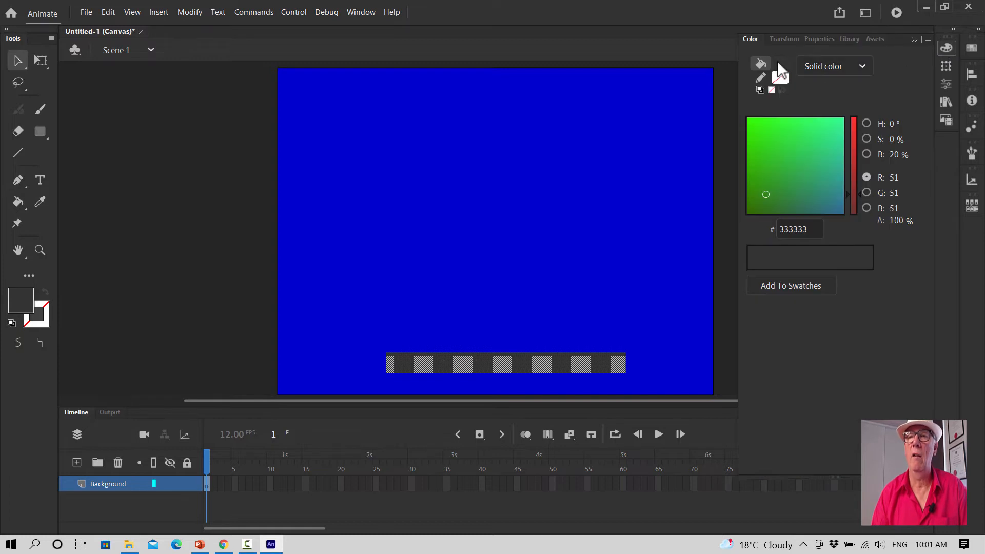
{"action": "left_click", "coordinate": [780, 76]}
{"action": "left_click", "coordinate": [580, 106]}
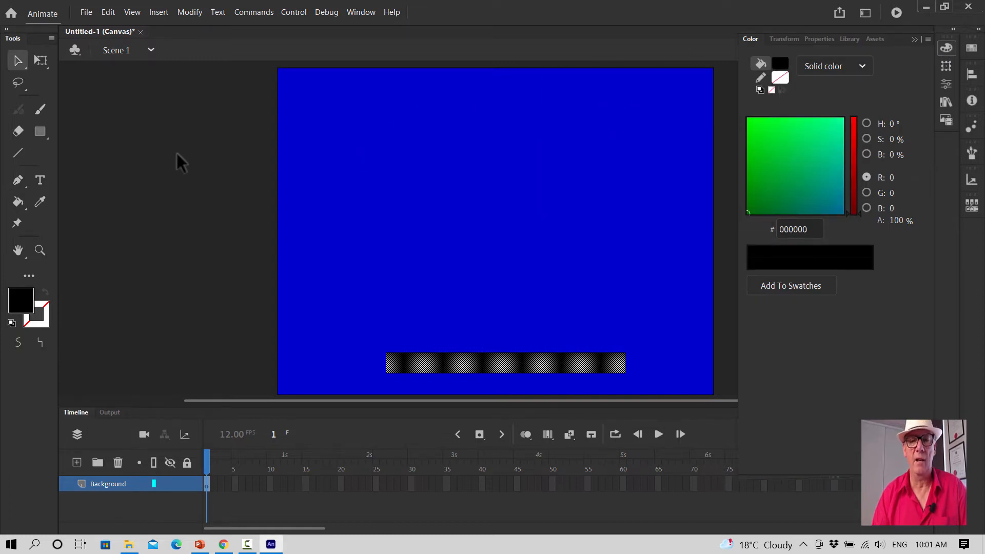
{"action": "left_click", "coordinate": [250, 167]}
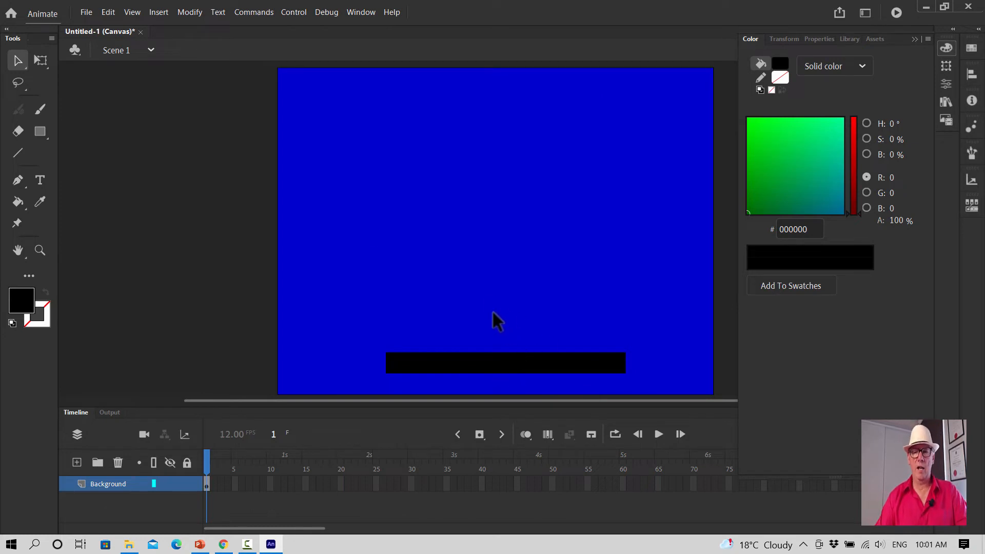
Step: Move the black rectangle slightly to the left along the bottom of the stage and deselect it
{"action": "left_click", "coordinate": [491, 357]}
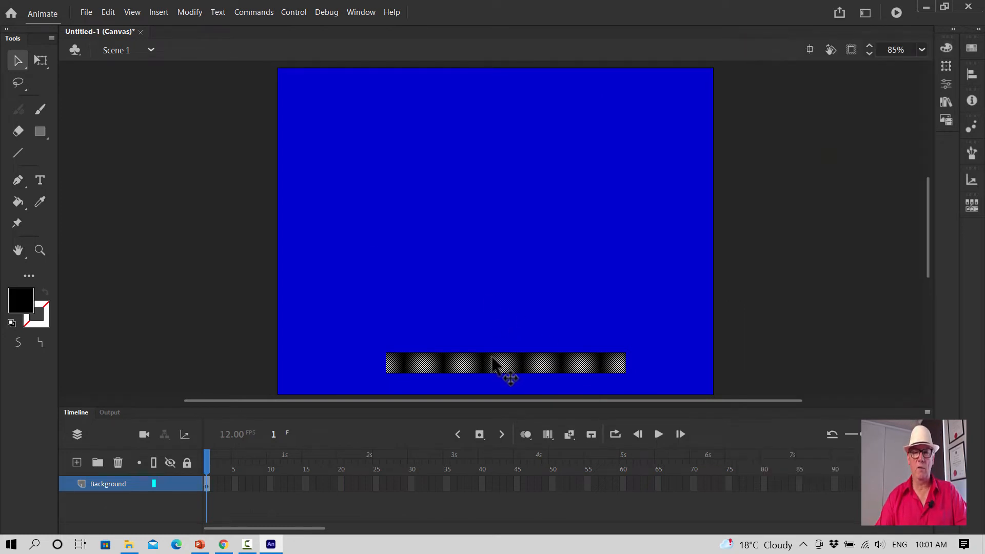
{"action": "left_click_drag", "start_coordinate": [490, 357], "coordinate": [487, 359]}
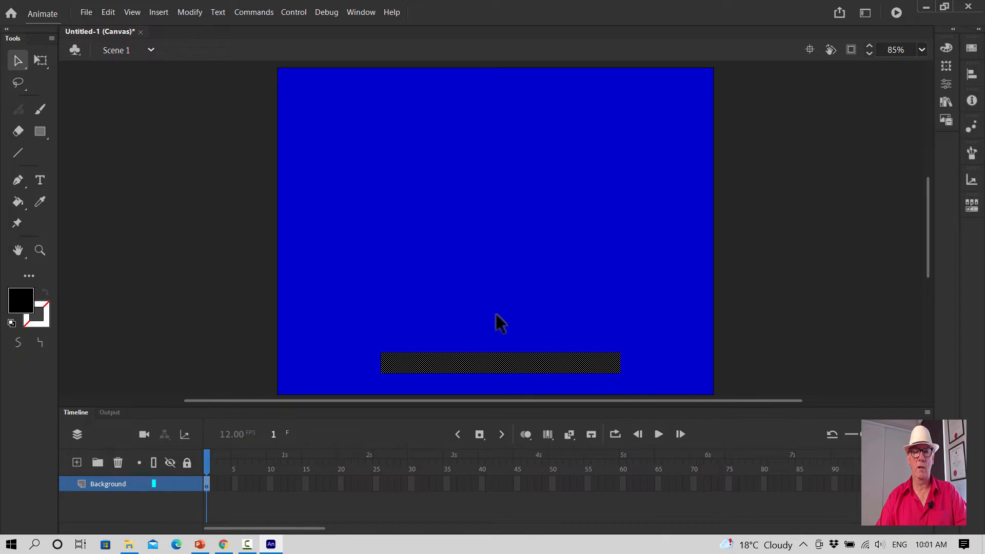
{"action": "left_click", "coordinate": [224, 268]}
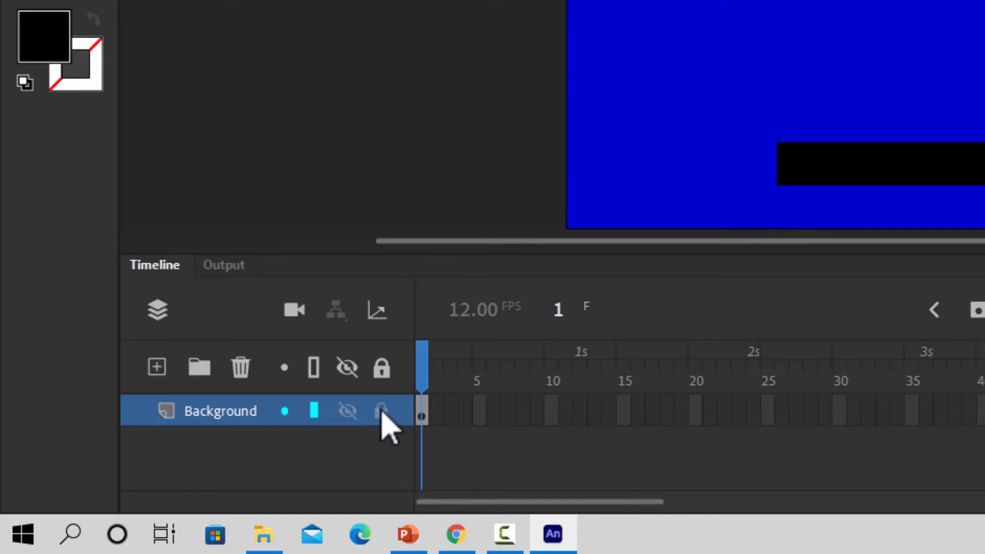
Step: Lock the Background layer and add a new layer named Ball above it
{"action": "left_click", "coordinate": [382, 411]}
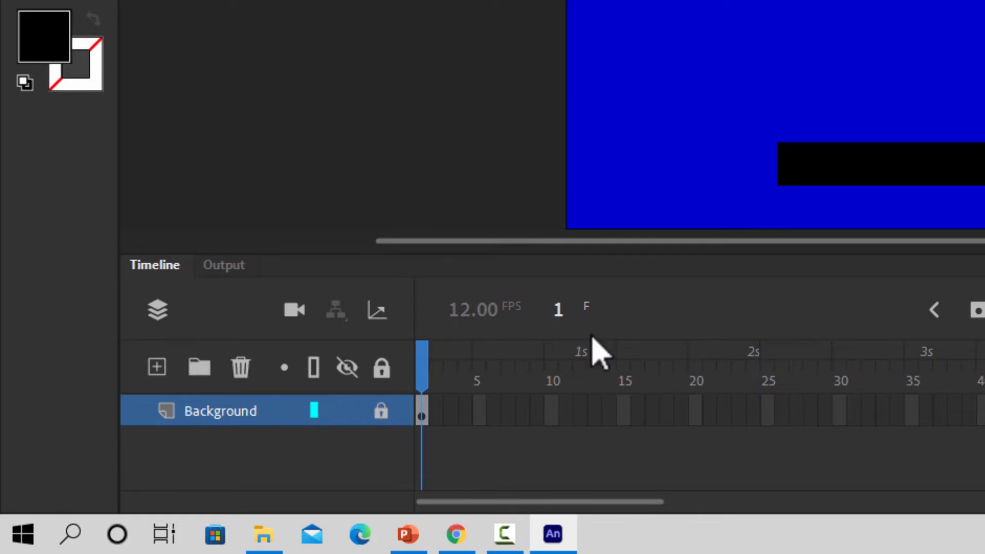
{"action": "left_click", "coordinate": [157, 367]}
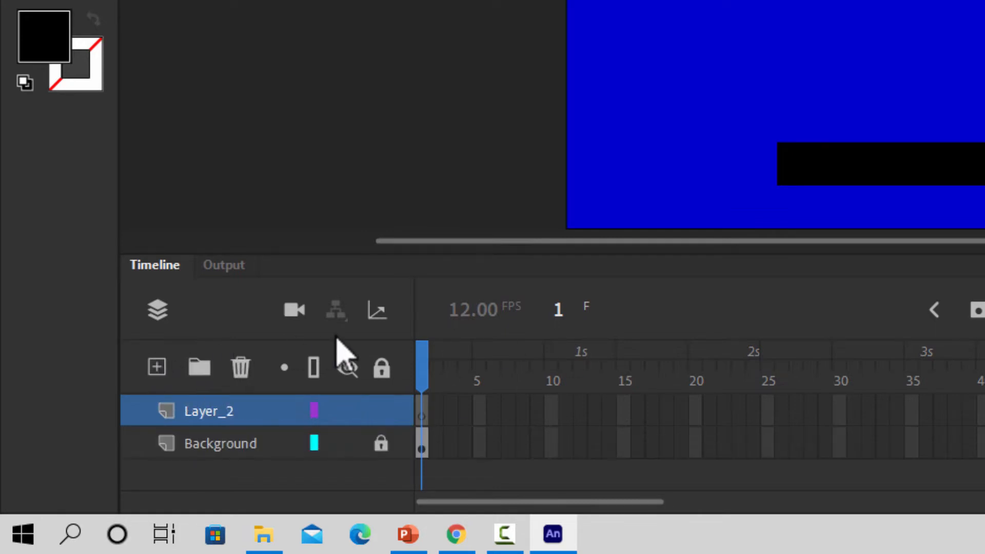
{"action": "double_click", "coordinate": [241, 413]}
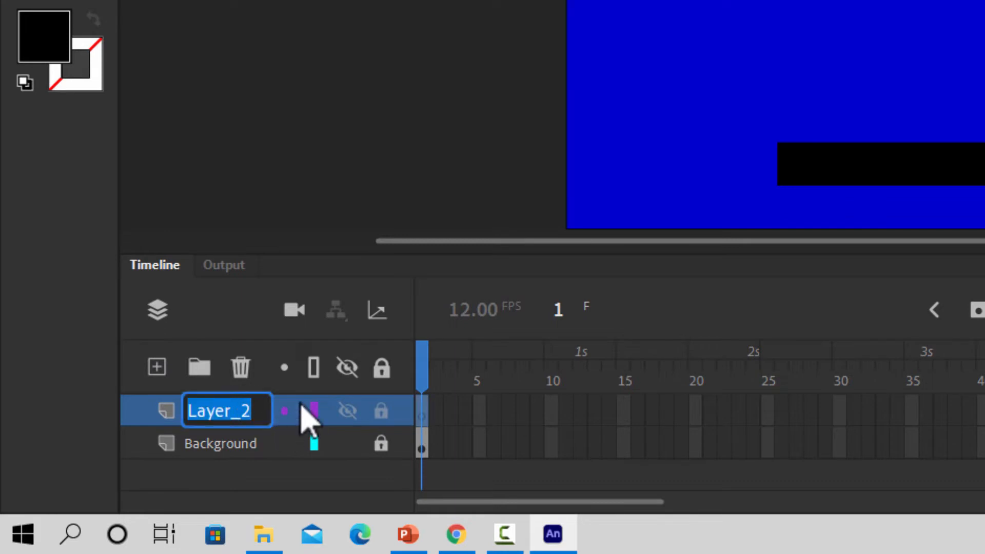
{"action": "key", "text": "BackSpace"}
{"action": "type", "text": "Ball"}
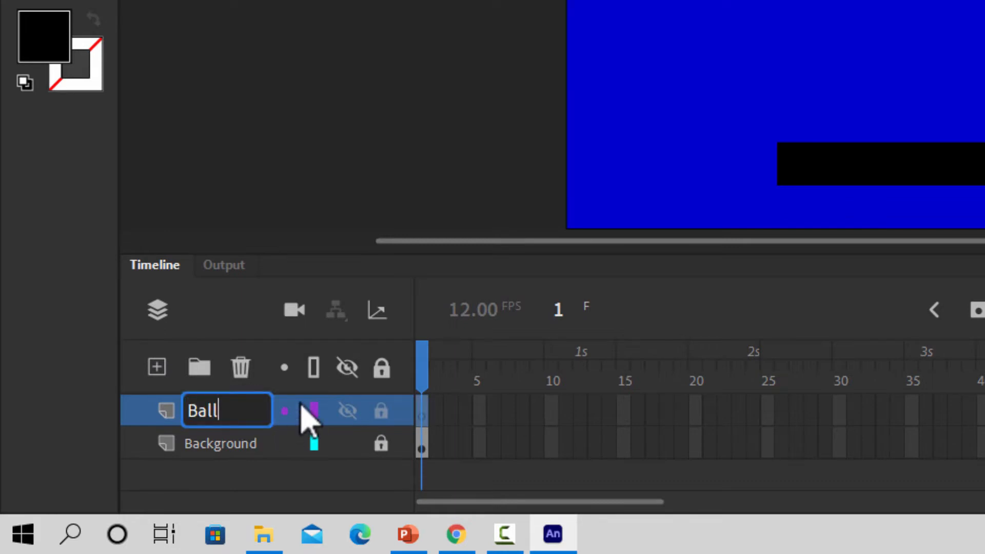
{"action": "key", "text": "Return"}
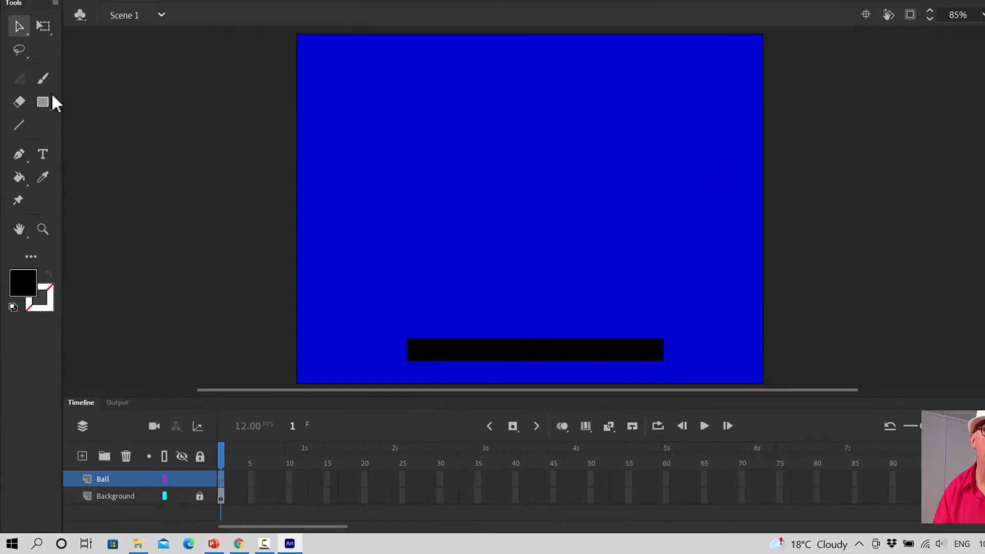
Step: Try drawing a small circle with the Oval tool and a yellow #FFFF00 fill on the Ball layer, and undo the circle
{"action": "left_click", "coordinate": [41, 103]}
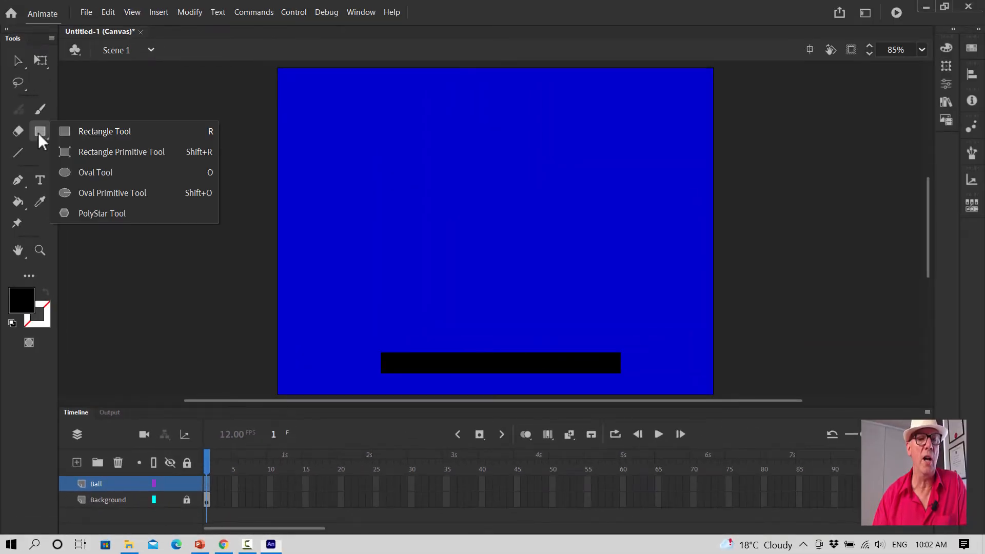
{"action": "left_click", "coordinate": [90, 173]}
{"action": "left_click", "coordinate": [947, 84]}
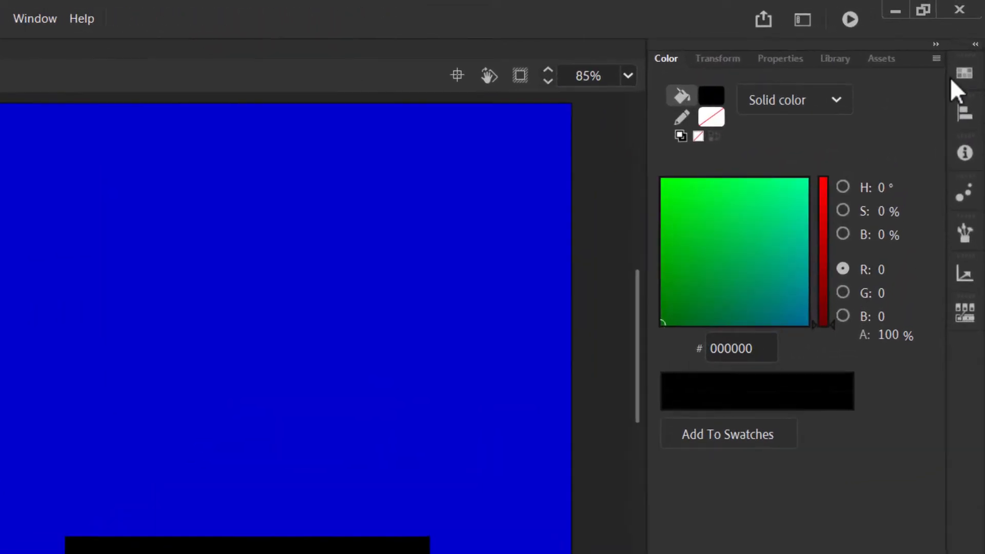
{"action": "left_click", "coordinate": [935, 44]}
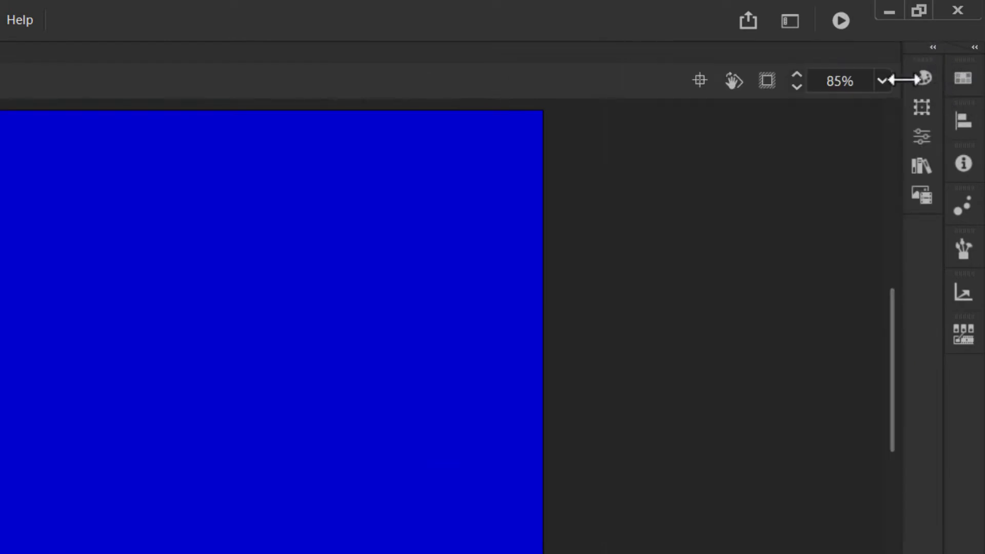
{"action": "left_click", "coordinate": [917, 81]}
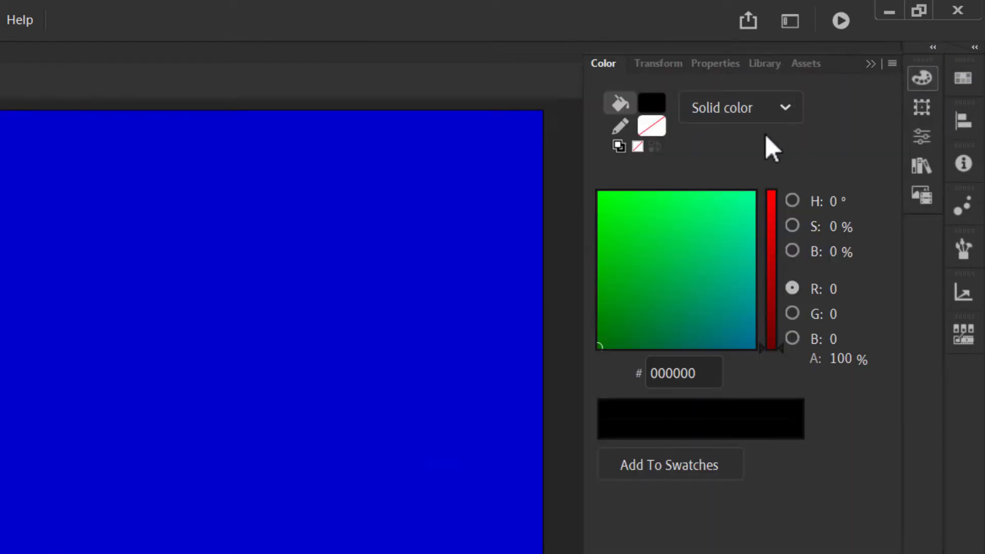
{"action": "left_click", "coordinate": [661, 106]}
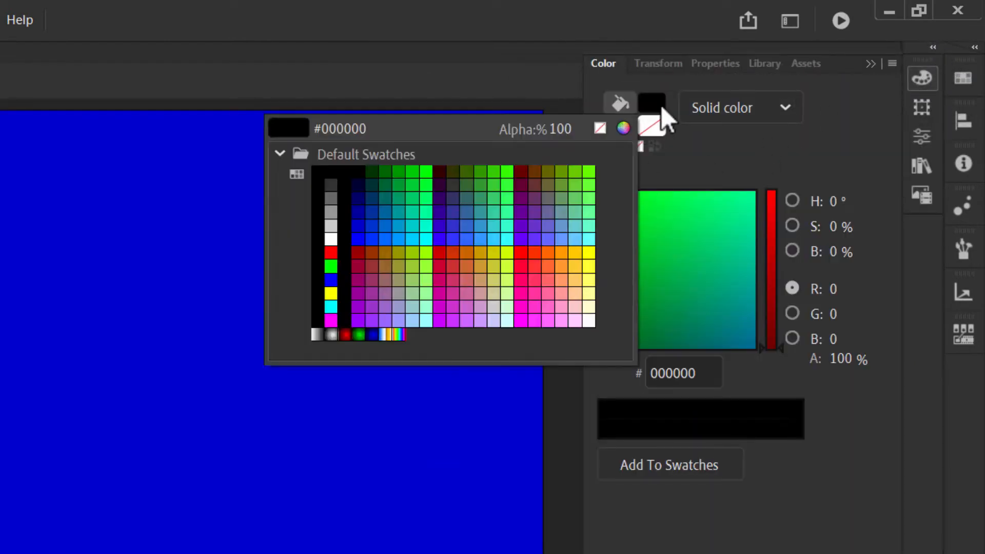
{"action": "left_click", "coordinate": [331, 292]}
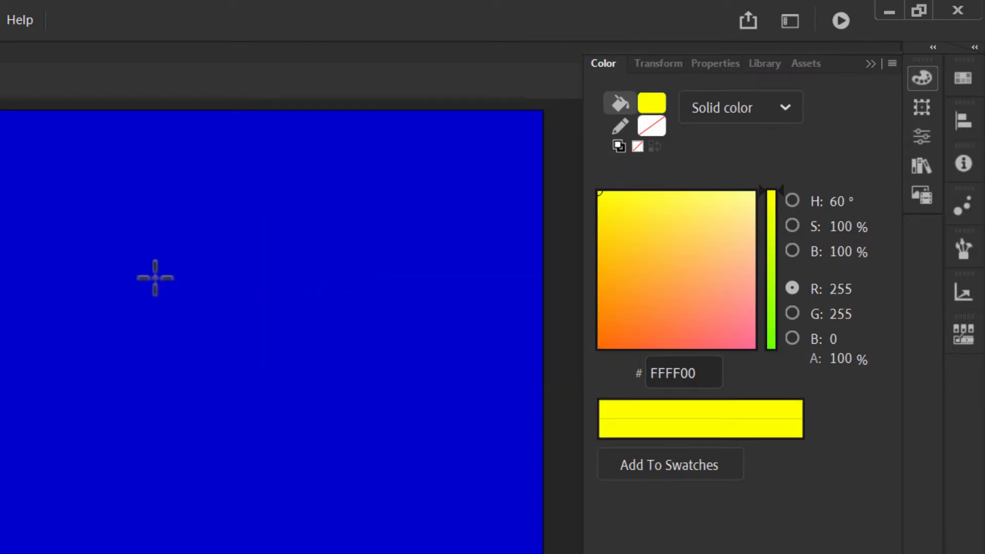
{"action": "left_click_drag", "start_coordinate": [154, 276], "coordinate": [215, 348]}
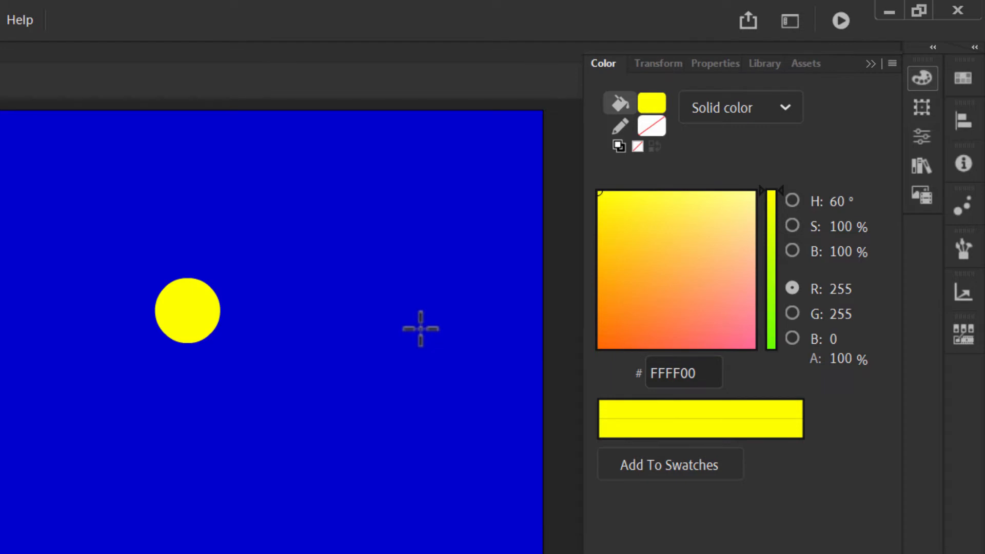
{"action": "key", "text": "ctrl+z"}
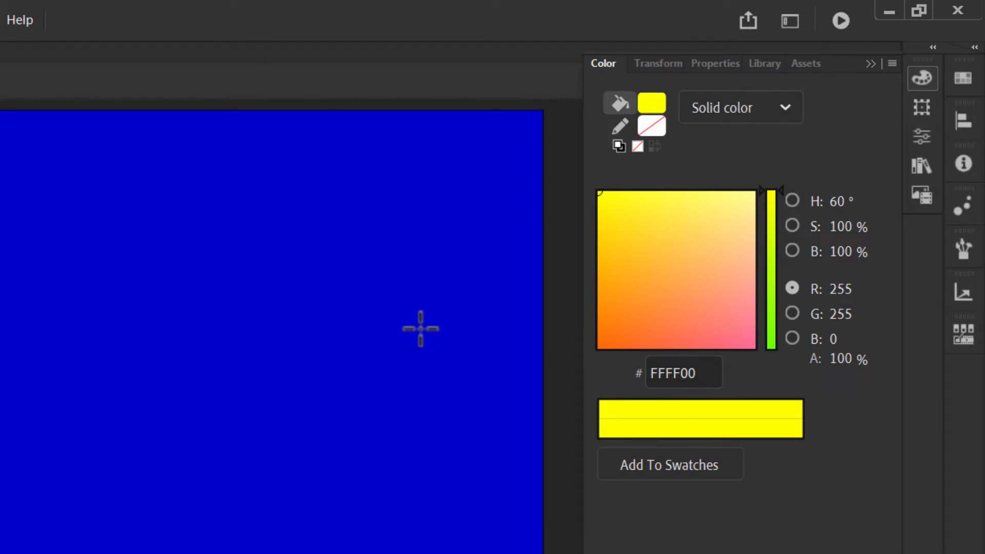
Step: Change the fill type to Radial gradient, draw a black-to-white test circle on the stage, and undo the circle
{"action": "left_click", "coordinate": [780, 107]}
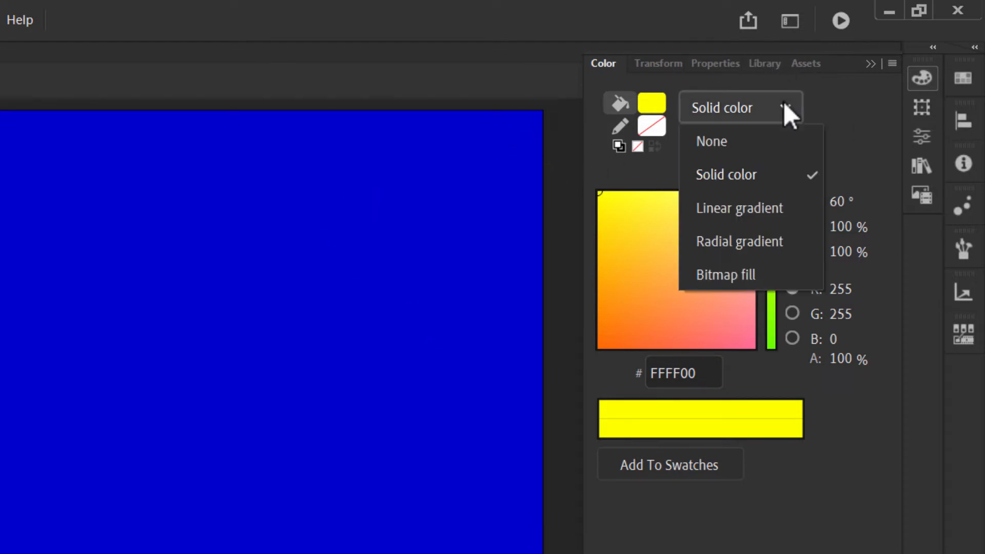
{"action": "left_click", "coordinate": [767, 242]}
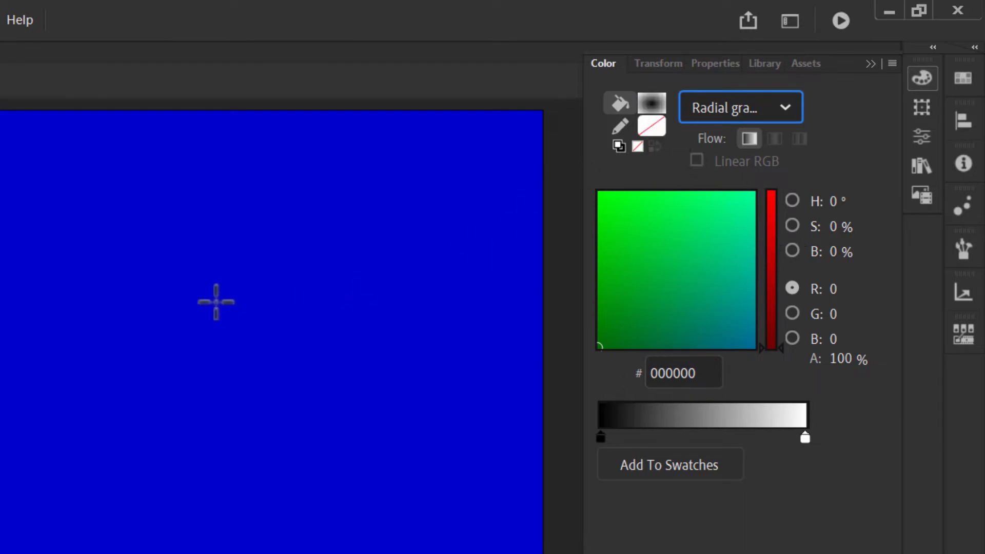
{"action": "left_click_drag", "start_coordinate": [216, 275], "coordinate": [296, 356]}
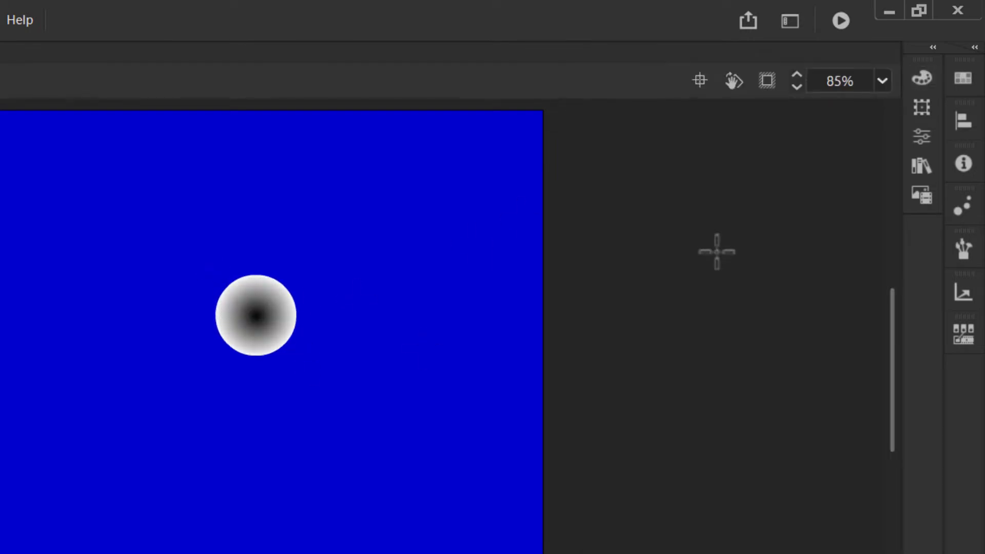
{"action": "key", "text": "ctrl+z"}
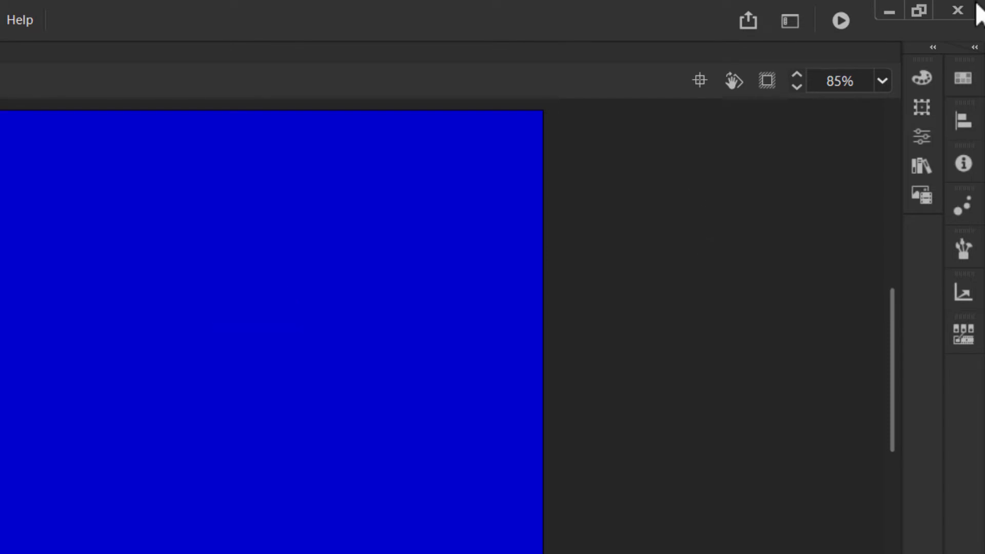
Step: Set the radial gradient's inner color to light yellow #FFFF66 and its outer color to orange-yellow #FFCC00
{"action": "left_click", "coordinate": [922, 78]}
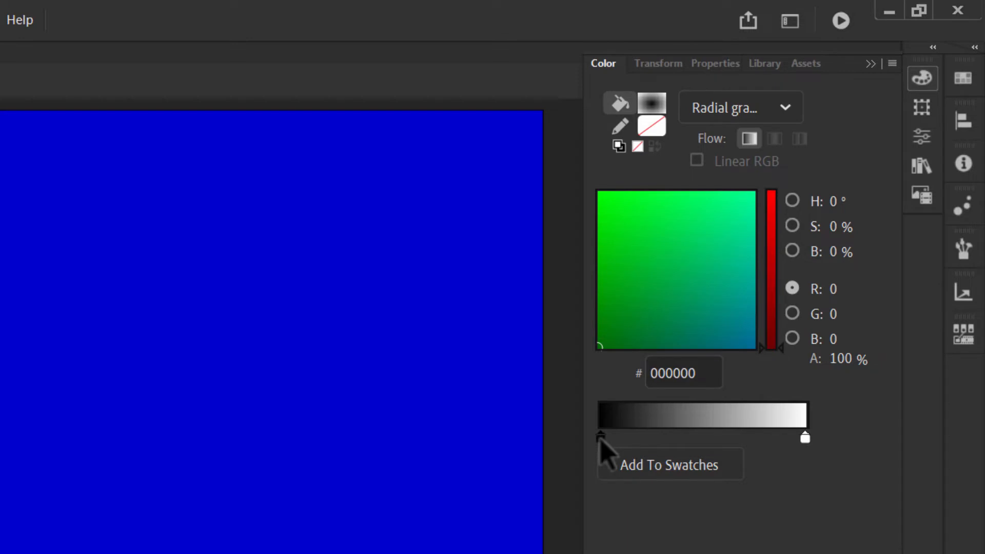
{"action": "double_click", "coordinate": [601, 437]}
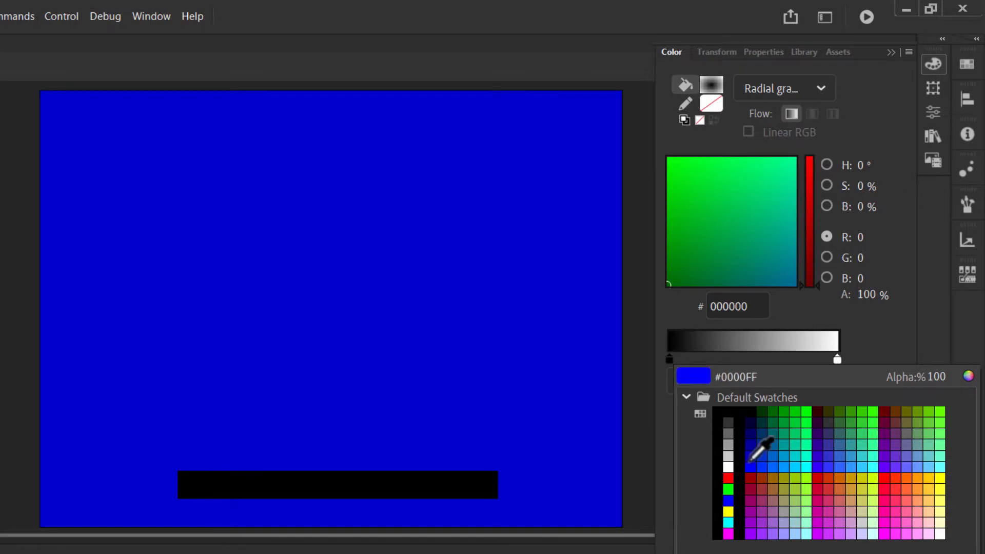
{"action": "left_click", "coordinate": [942, 502]}
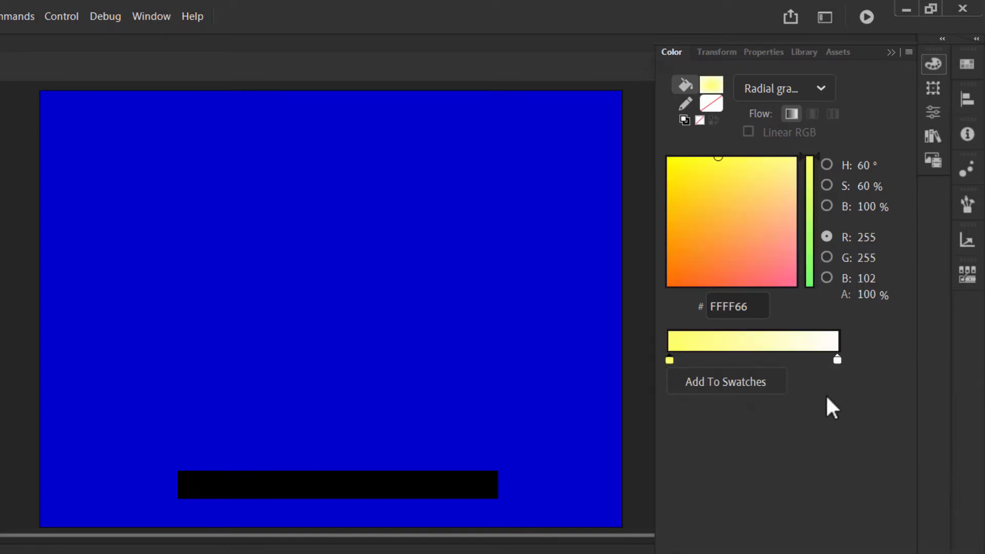
{"action": "left_click", "coordinate": [836, 359]}
{"action": "left_click", "coordinate": [836, 359]}
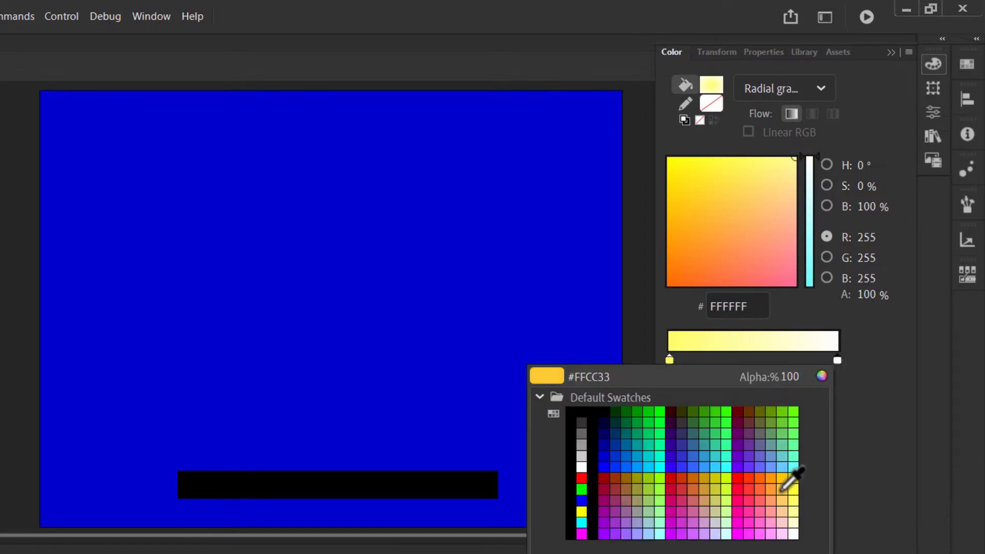
{"action": "left_click", "coordinate": [784, 473]}
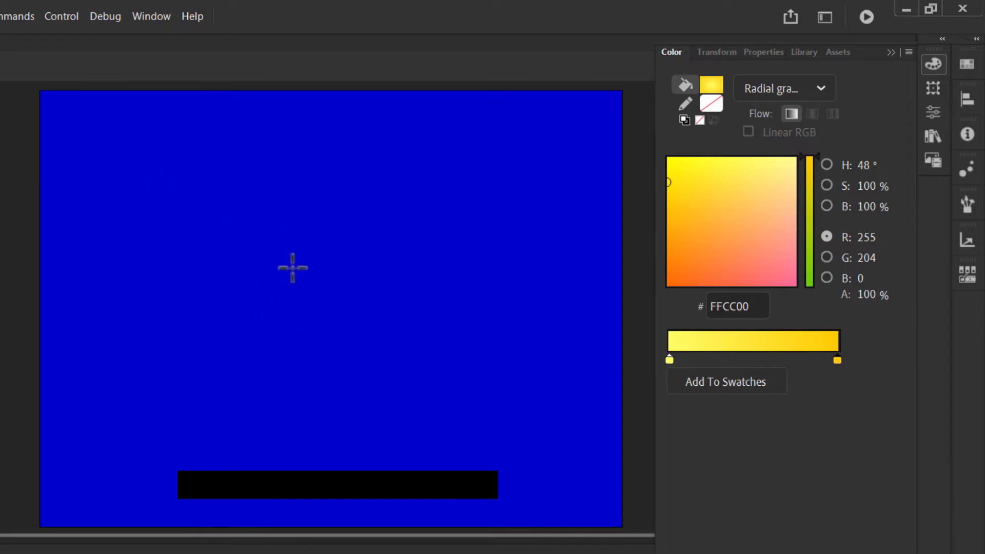
Step: Draw a yellow gradient ball on the Ball layer, then position and resize it near the upper-left corner of the blue stage
{"action": "left_click_drag", "start_coordinate": [288, 262], "coordinate": [342, 323]}
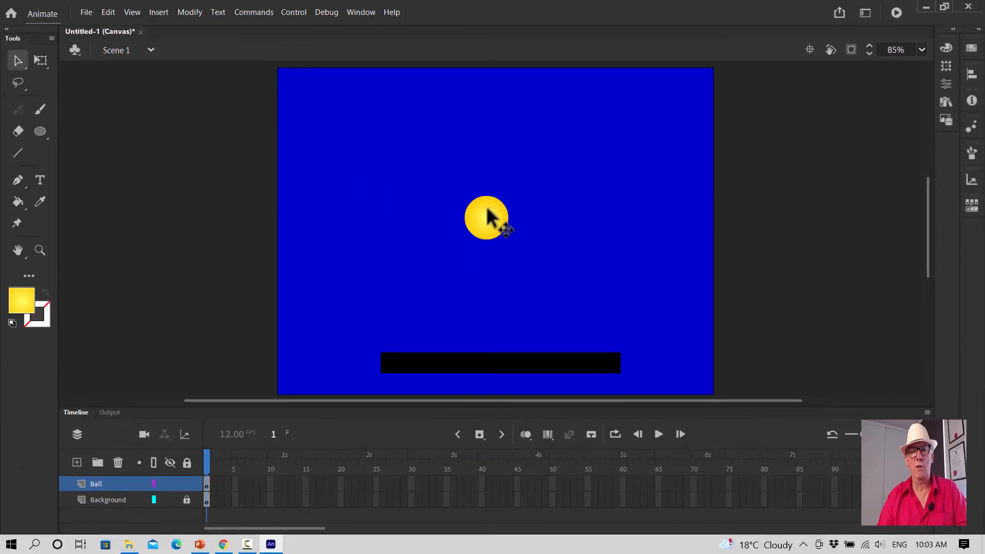
{"action": "left_click_drag", "start_coordinate": [485, 210], "coordinate": [356, 138]}
{"action": "left_click", "coordinate": [40, 60]}
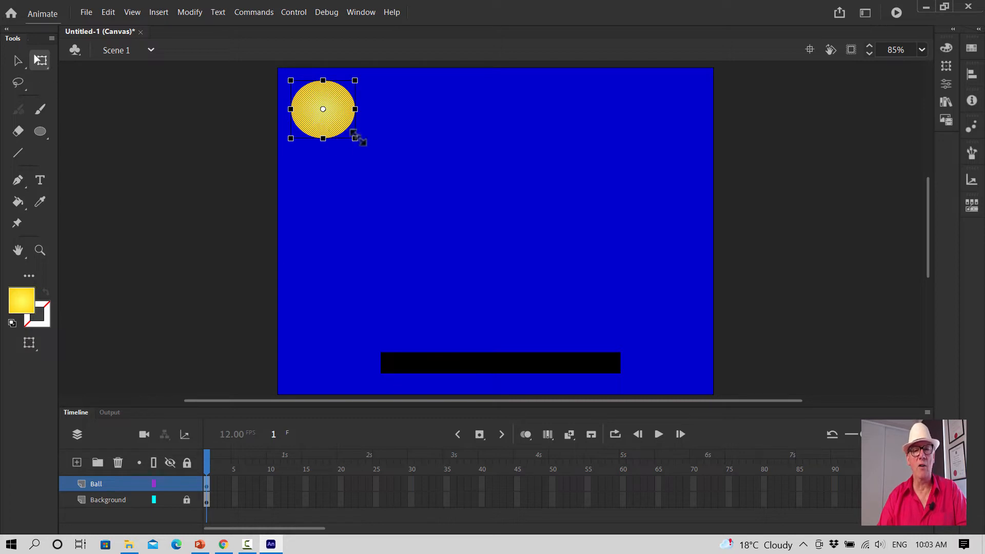
{"action": "left_click_drag", "start_coordinate": [356, 140], "coordinate": [348, 132]}
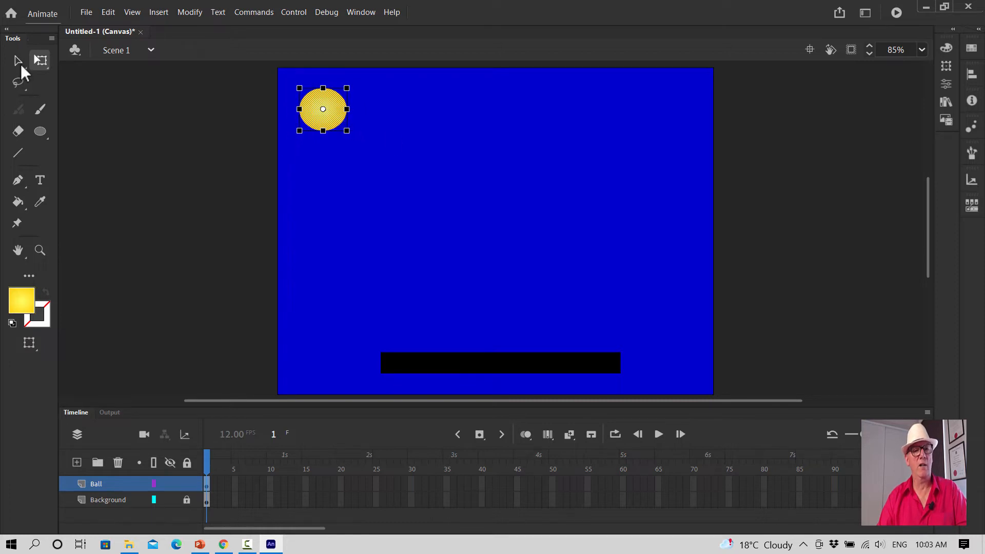
{"action": "left_click", "coordinate": [24, 63]}
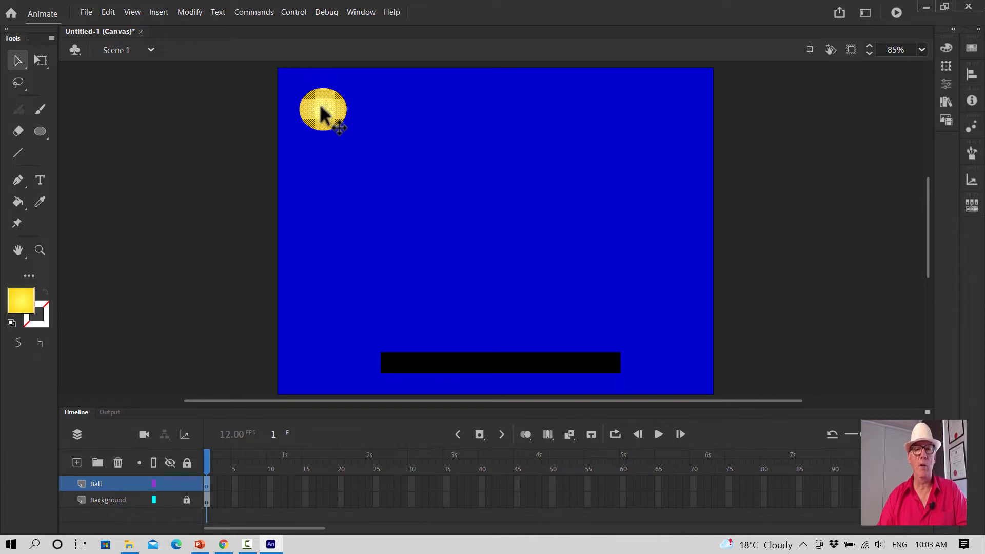
Step: Convert the yellow ball into a Movie Clip symbol named YellowBall_MC
{"action": "right_click", "coordinate": [322, 112]}
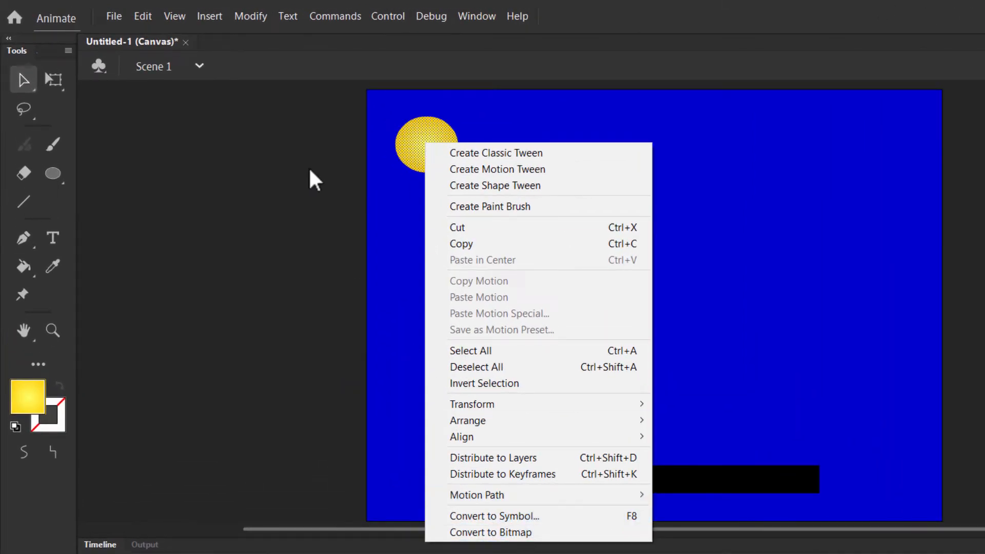
{"action": "left_click", "coordinate": [255, 20]}
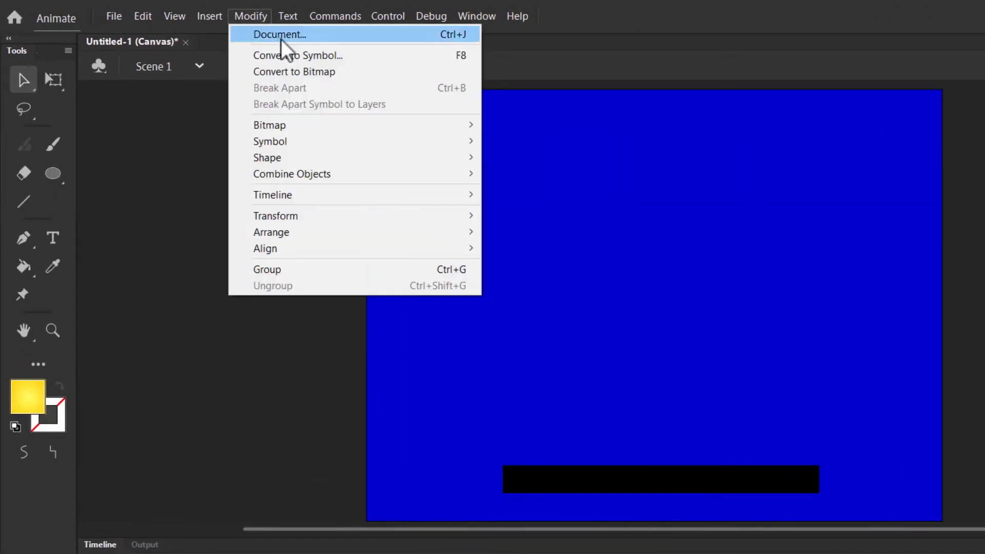
{"action": "left_click", "coordinate": [286, 55]}
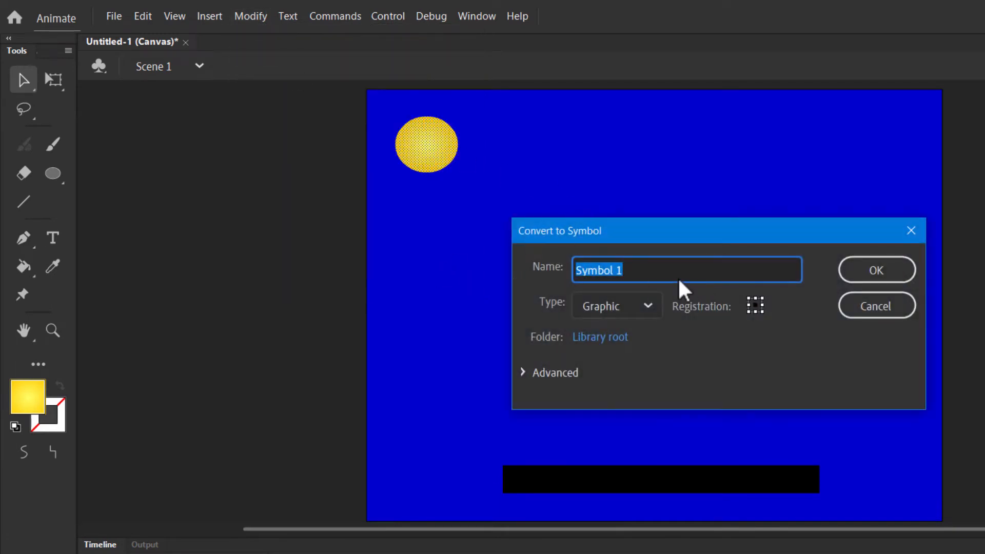
{"action": "left_click_drag", "start_coordinate": [690, 229], "coordinate": [666, 135]}
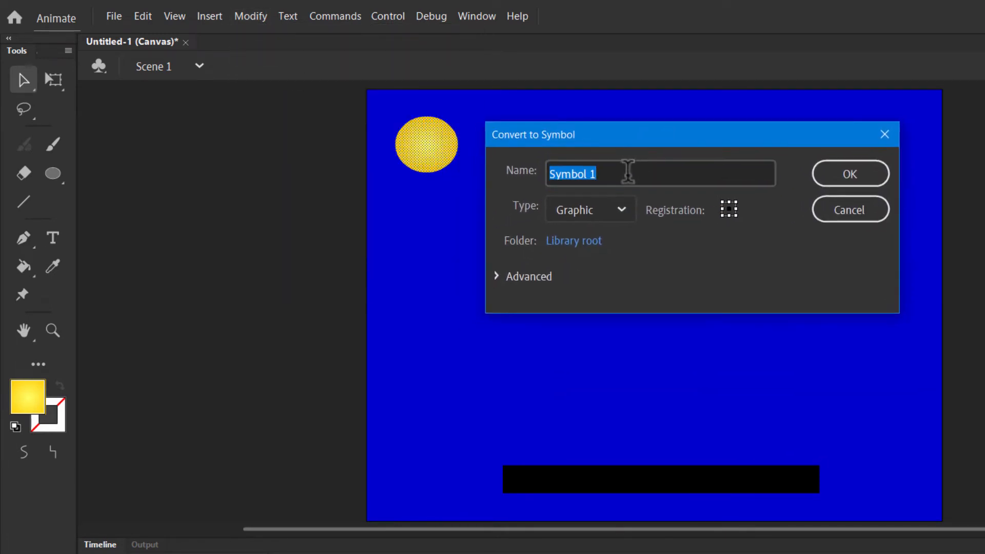
{"action": "left_click", "coordinate": [628, 171]}
{"action": "key", "text": "BackSpace"}
{"action": "key", "text": "BackSpace"}
{"action": "key", "text": "BackSpace"}
{"action": "key", "text": "BackSpace"}
{"action": "key", "text": "BackSpace"}
{"action": "key", "text": "BackSpace"}
{"action": "key", "text": "BackSpace"}
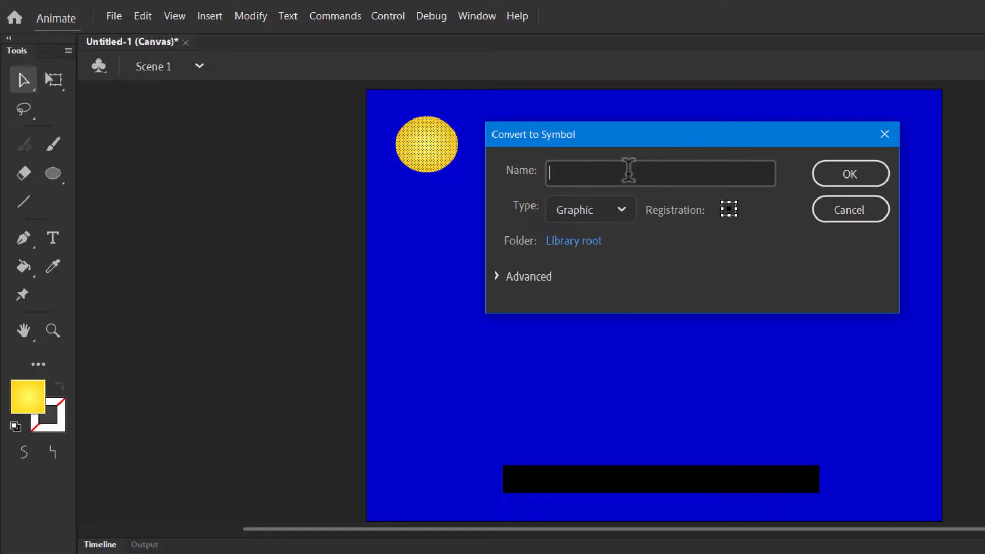
{"action": "type", "text": "Y"}
{"action": "type", "text": "ellow_Ba"}
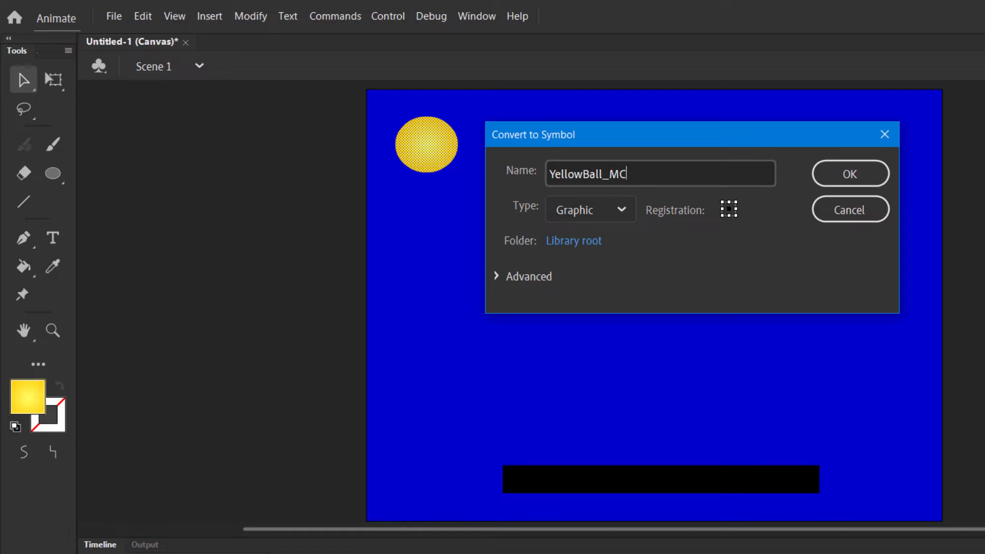
{"action": "type", "text": "ll_MC"}
{"action": "left_click", "coordinate": [622, 215]}
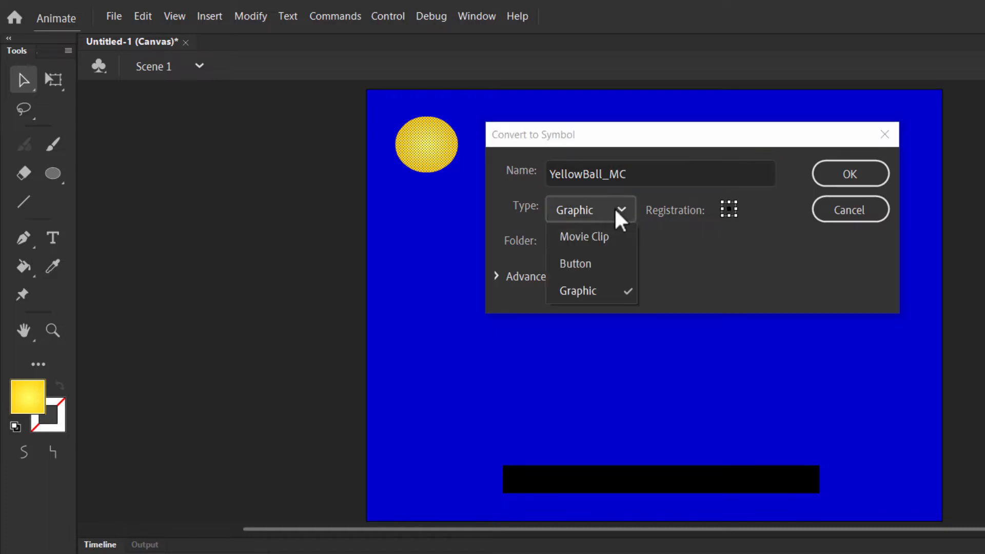
{"action": "left_click", "coordinate": [608, 237]}
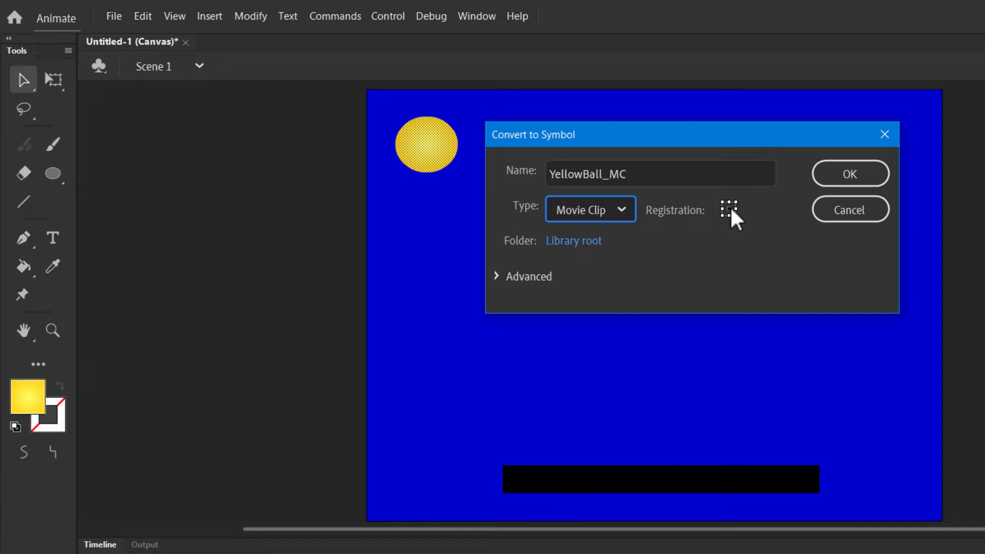
{"action": "left_click", "coordinate": [845, 177]}
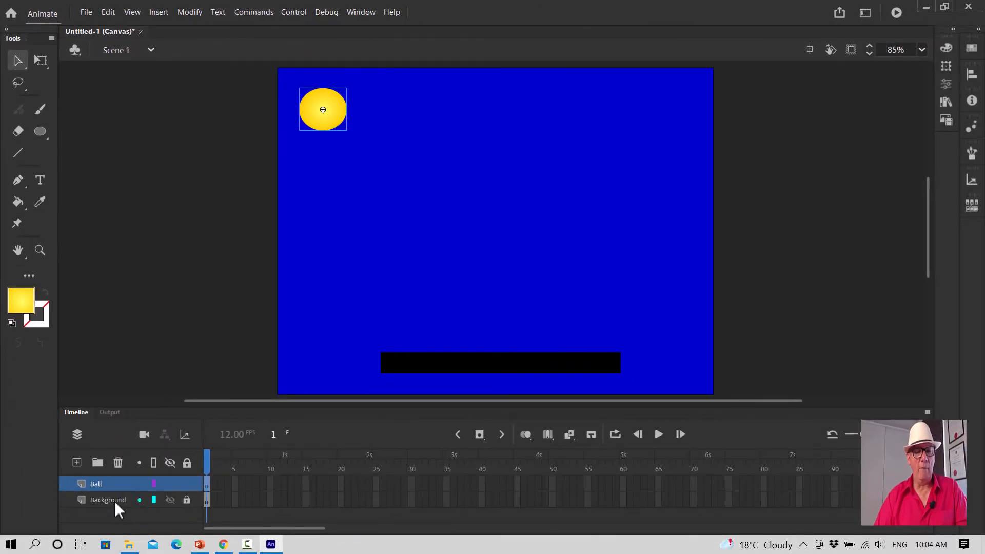
Step: Insert a keyframe at frame 24 of the Background layer
{"action": "left_click", "coordinate": [113, 499]}
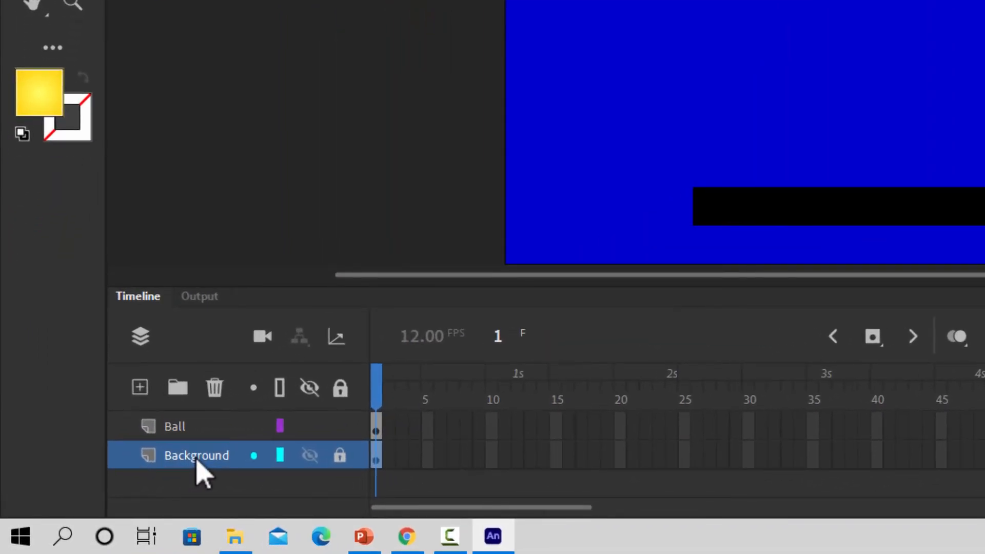
{"action": "left_click", "coordinate": [675, 460]}
{"action": "left_click_drag", "start_coordinate": [675, 462], "coordinate": [668, 453]}
{"action": "right_click", "coordinate": [668, 454]}
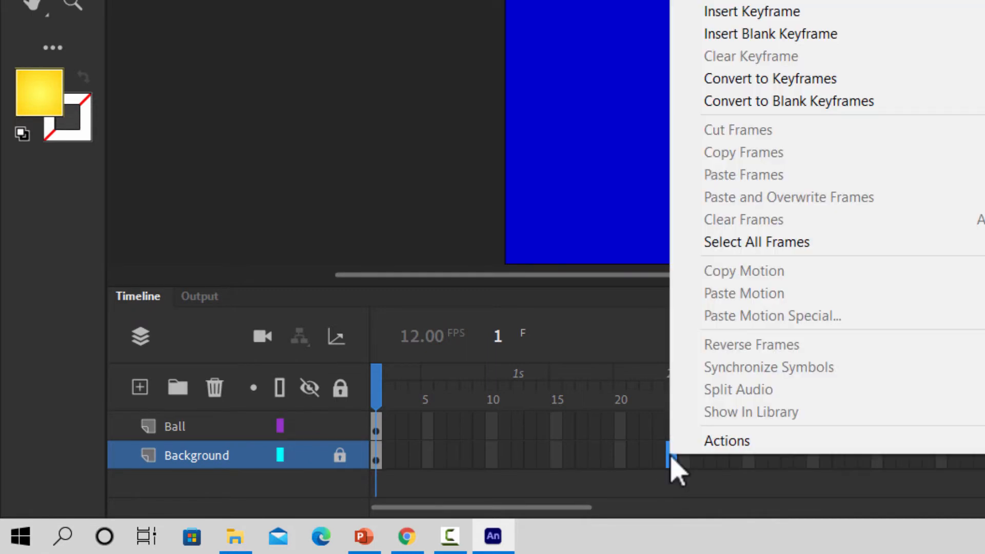
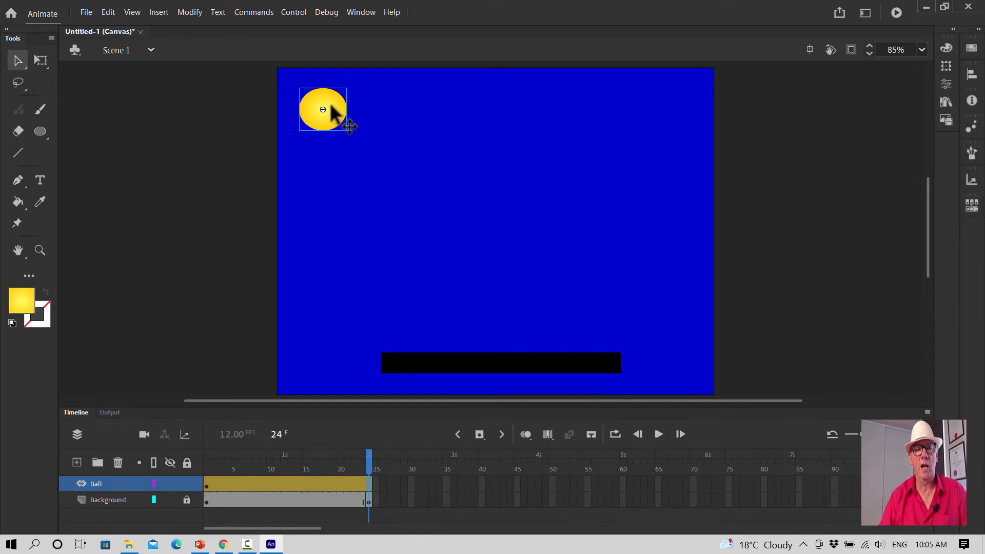
Step: At frame 24 of the Ball tween, move the ball straight across to the stage's upper-right corner and play the animation
{"action": "left_click_drag", "start_coordinate": [332, 110], "coordinate": [683, 112]}
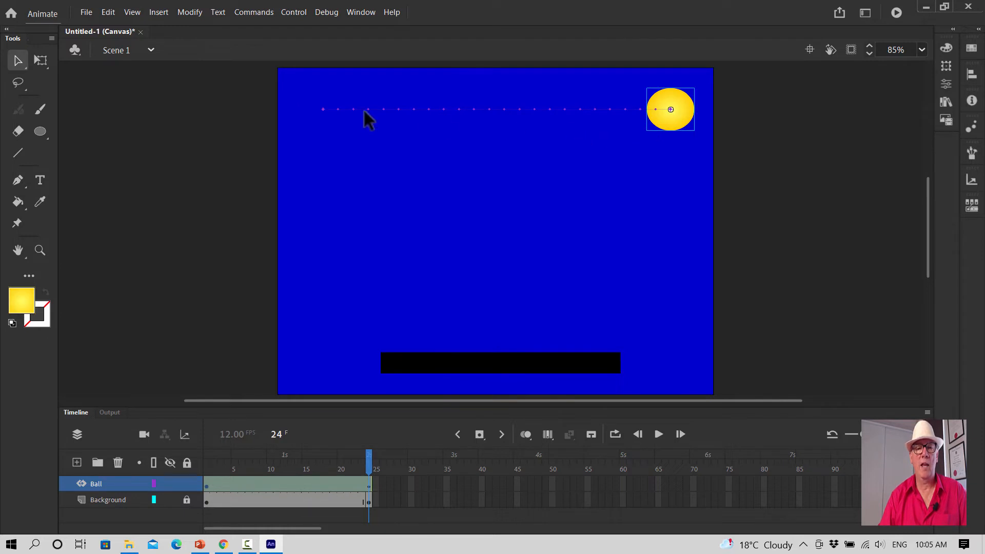
{"action": "left_click", "coordinate": [658, 432]}
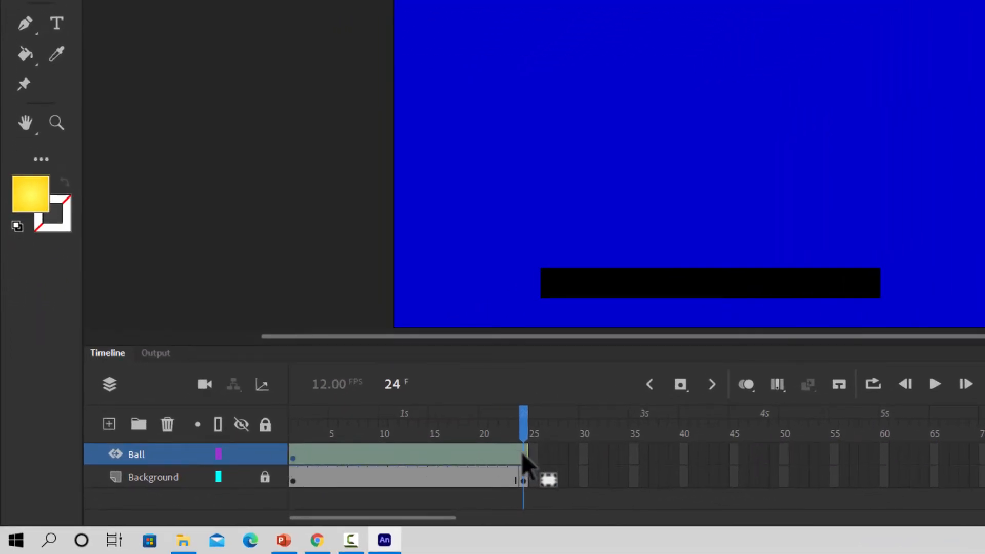
Step: Insert a Position keyframe at frame 12 of the Ball layer's motion tween
{"action": "left_click", "coordinate": [398, 451]}
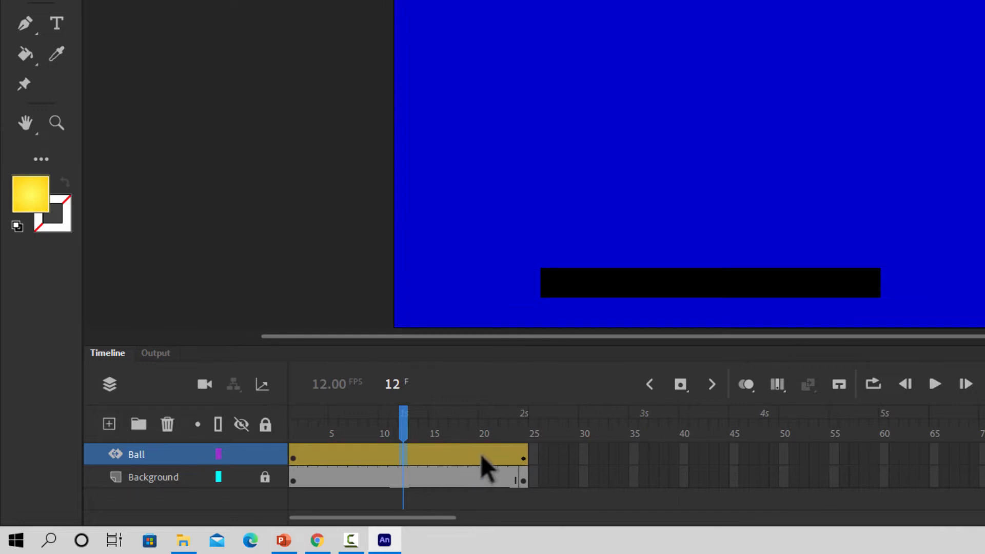
{"action": "right_click", "coordinate": [402, 458]}
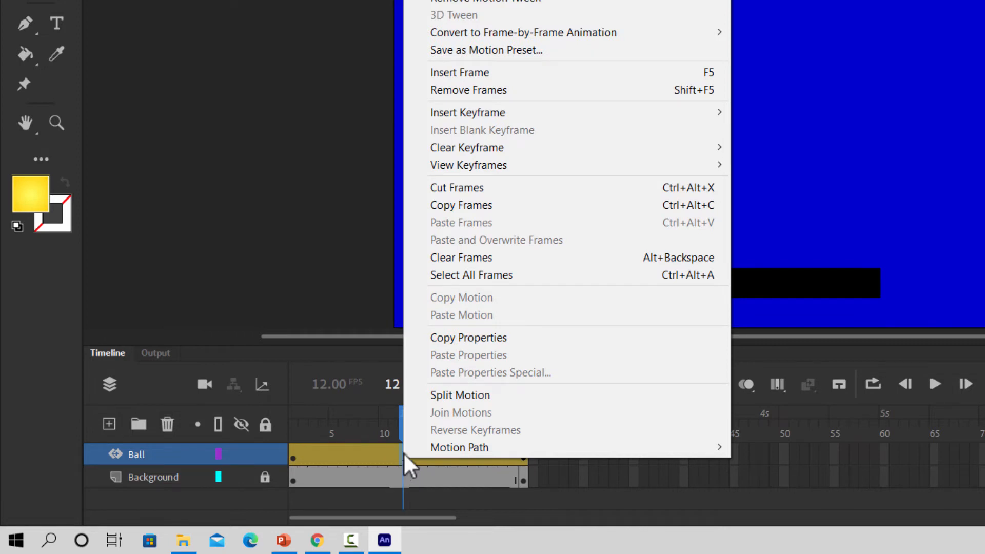
{"action": "mouse_move", "coordinate": [497, 119]}
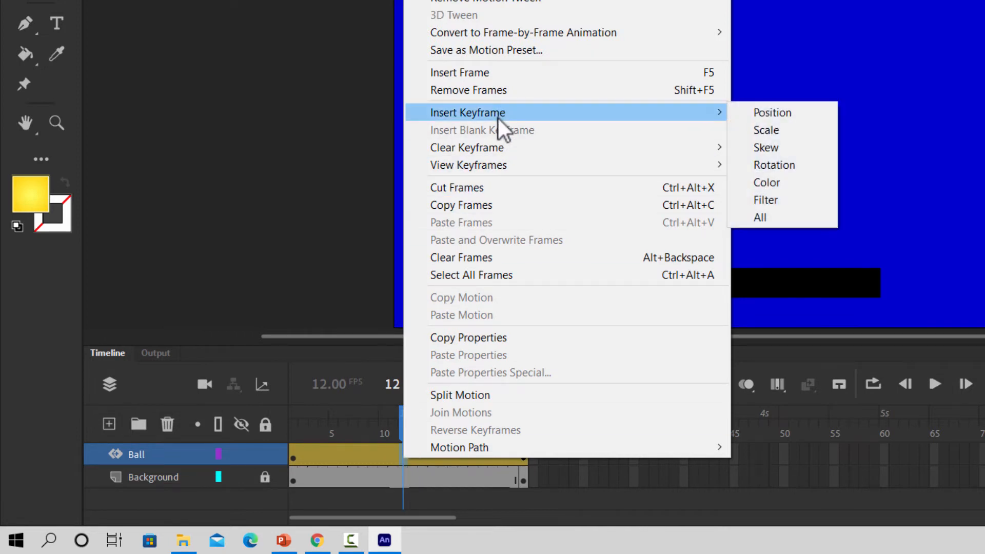
{"action": "left_click", "coordinate": [793, 109]}
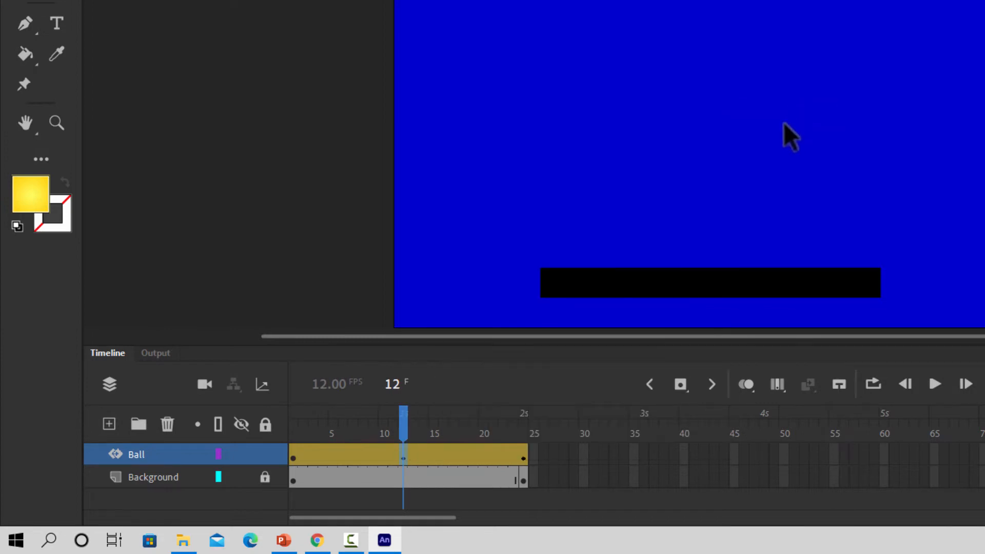
Step: Try moving the ball at frame 12 down onto the black platform, play the animation, and undo the move
{"action": "left_click_drag", "start_coordinate": [606, 17], "coordinate": [503, 359]}
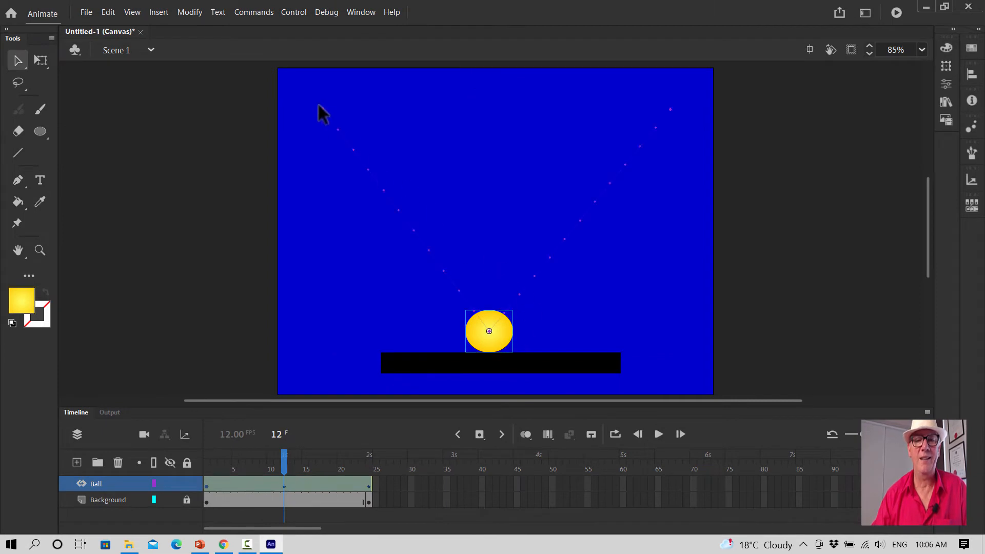
{"action": "left_click", "coordinate": [656, 434]}
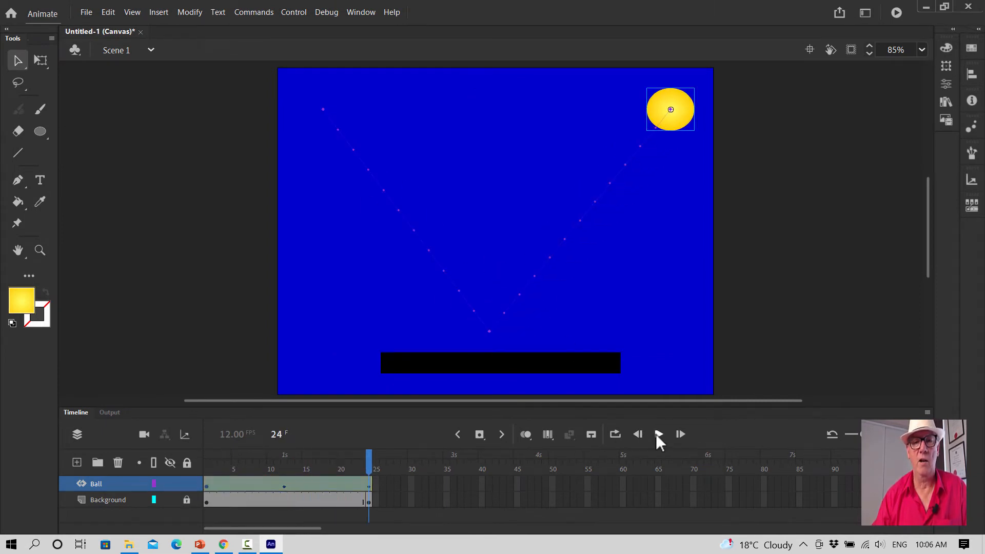
{"action": "left_click", "coordinate": [657, 434]}
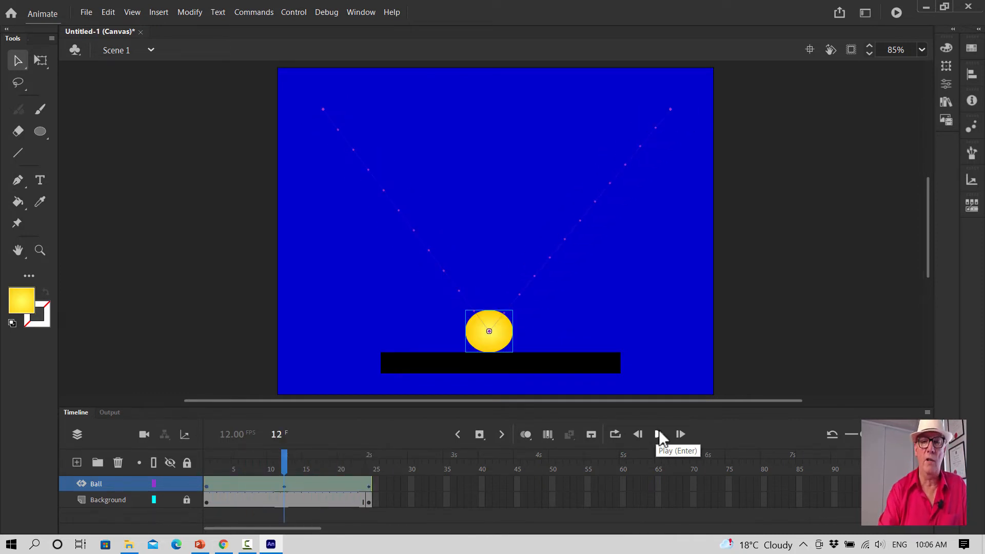
{"action": "key", "text": "ctrl+z"}
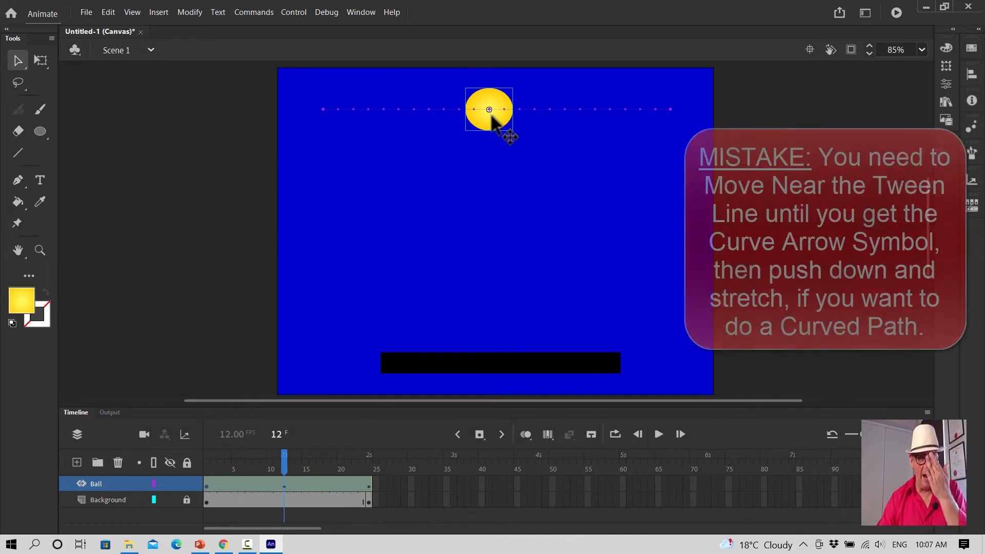
Step: Place the ball at frame 12 just above the middle of the black platform and play the V-shaped bounce
{"action": "left_click_drag", "start_coordinate": [491, 119], "coordinate": [505, 341]}
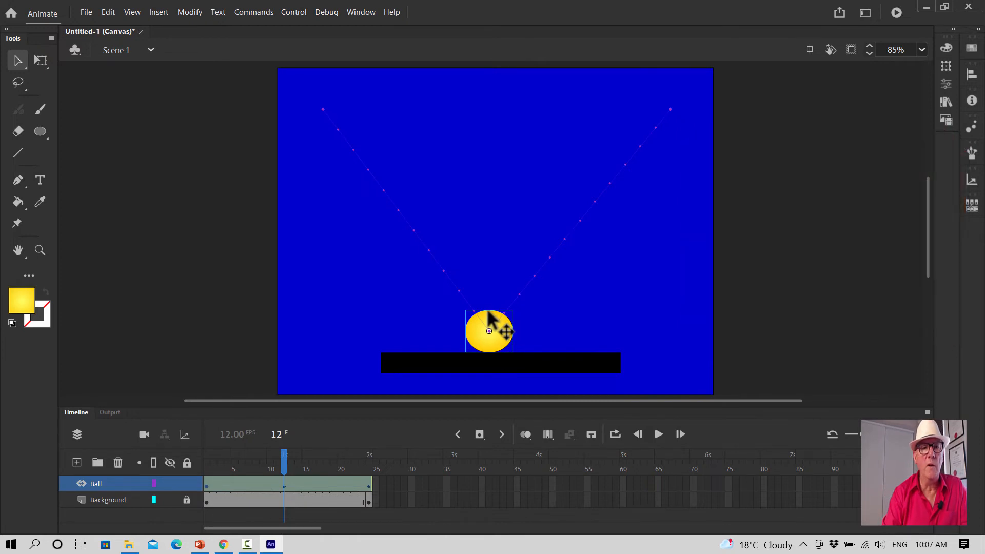
{"action": "key", "text": "ctrl+z"}
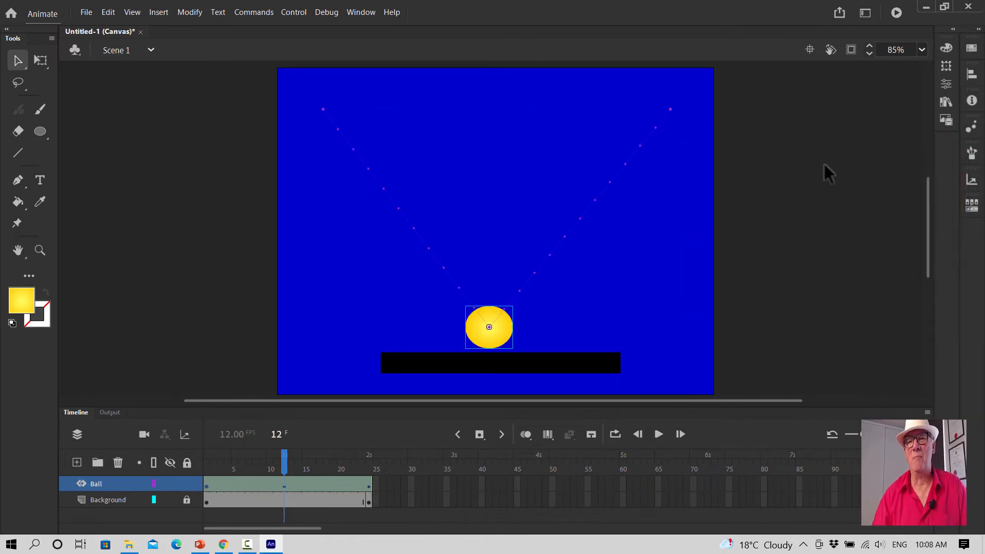
{"action": "left_click", "coordinate": [659, 435]}
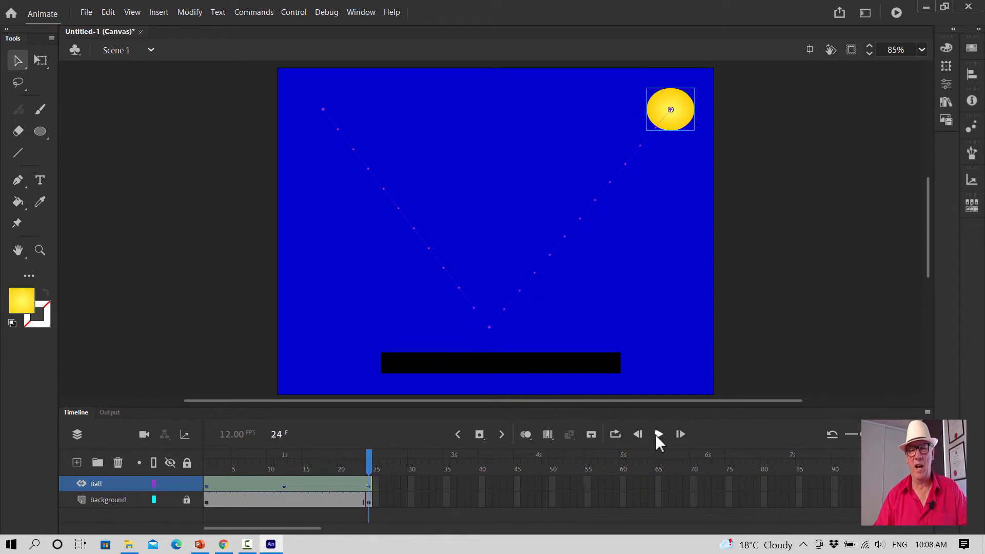
{"action": "left_click", "coordinate": [656, 434]}
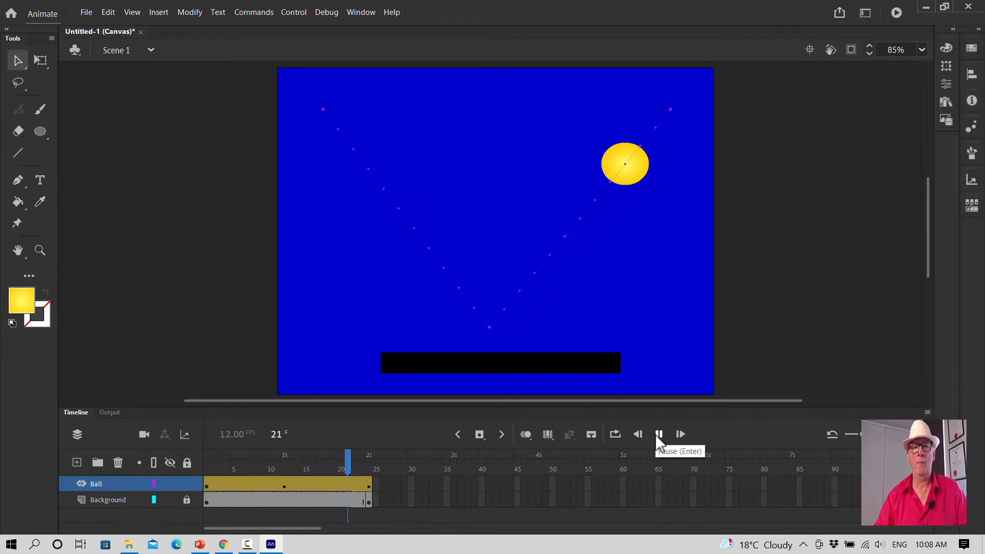
Step: Save the animation as an Animate document named Balllesson.fla in the current lesson folder
{"action": "left_click", "coordinate": [85, 12]}
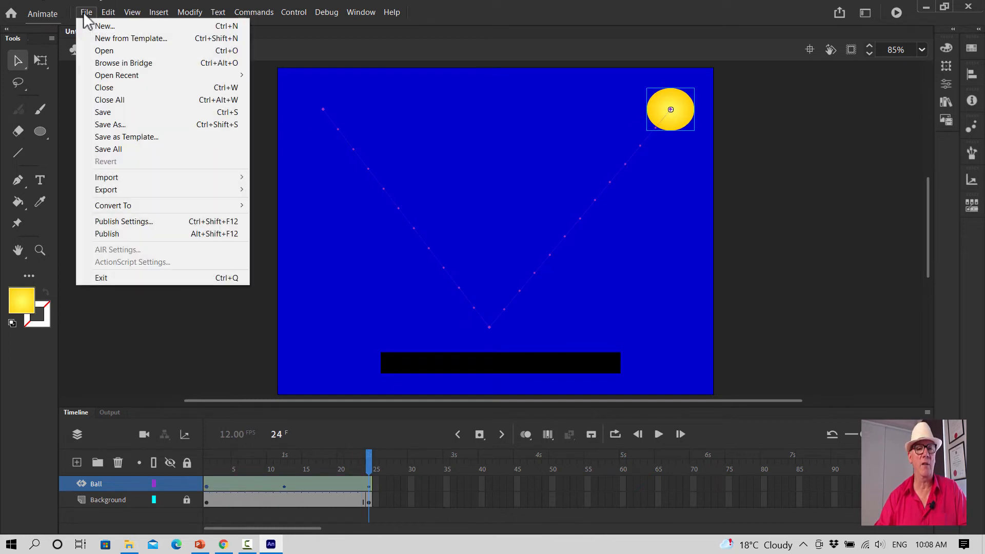
{"action": "left_click", "coordinate": [106, 123]}
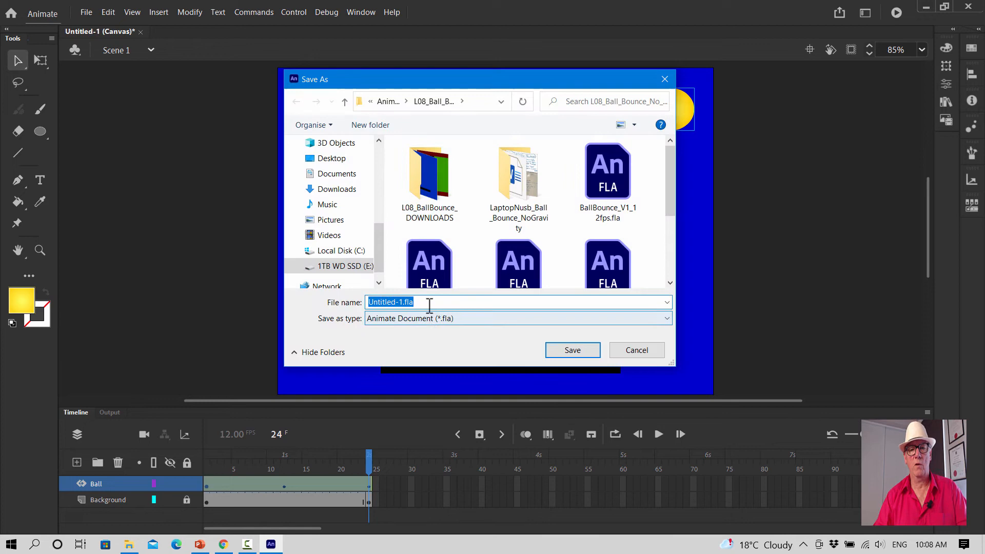
{"action": "left_click", "coordinate": [402, 302]}
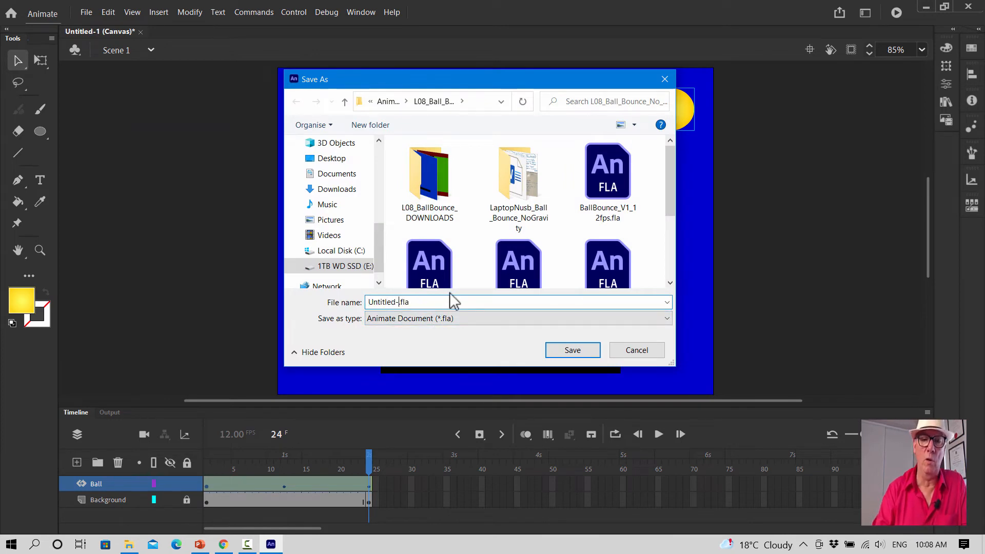
{"action": "key", "text": "BackSpace"}
{"action": "key", "text": "BackSpace"}
{"action": "key", "text": "BackSpace"}
{"action": "key", "text": "BackSpace"}
{"action": "key", "text": "BackSpace"}
{"action": "key", "text": "BackSpace"}
{"action": "key", "text": "BackSpace"}
{"action": "key", "text": "BackSpace"}
{"action": "key", "text": "BackSpace"}
{"action": "key", "text": "BackSpace"}
{"action": "type", "text": "Bal"}
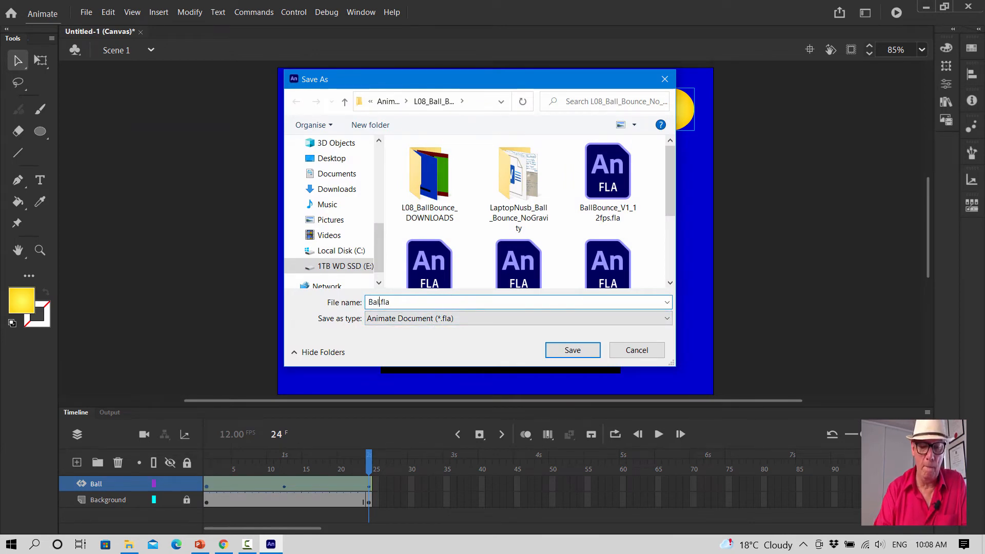
{"action": "type", "text": "llesson"}
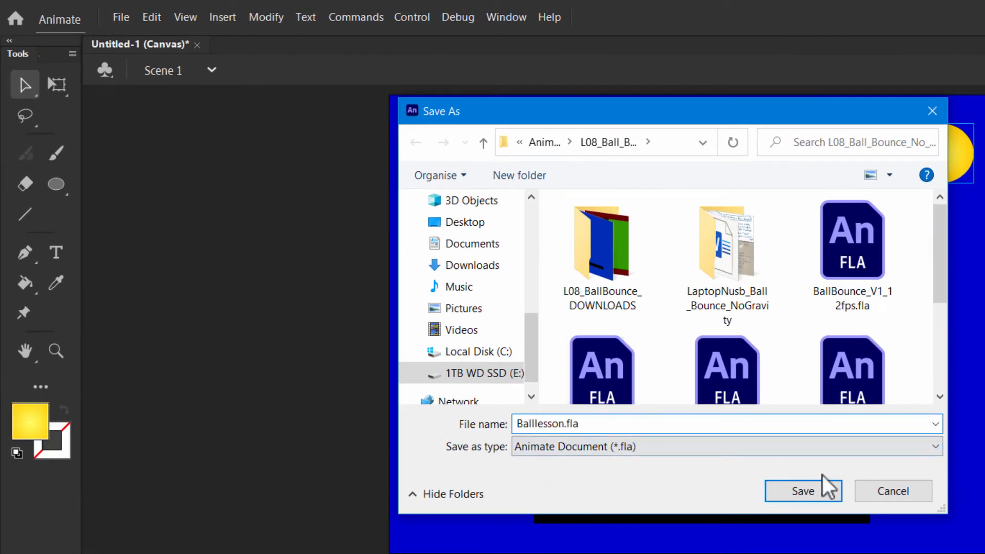
{"action": "left_click", "coordinate": [826, 490]}
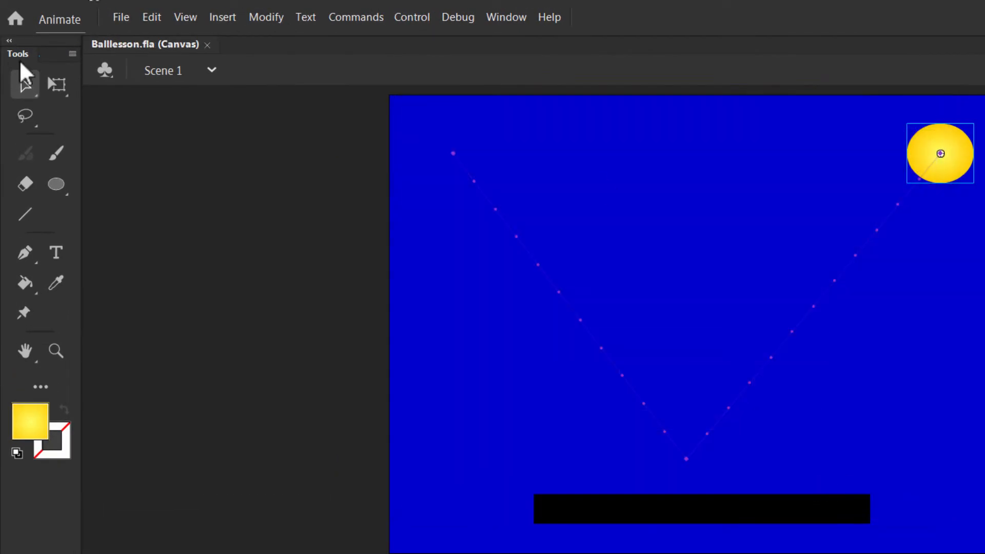
Step: Open the animated GIF export settings for the ball bounce animation
{"action": "left_click", "coordinate": [120, 21]}
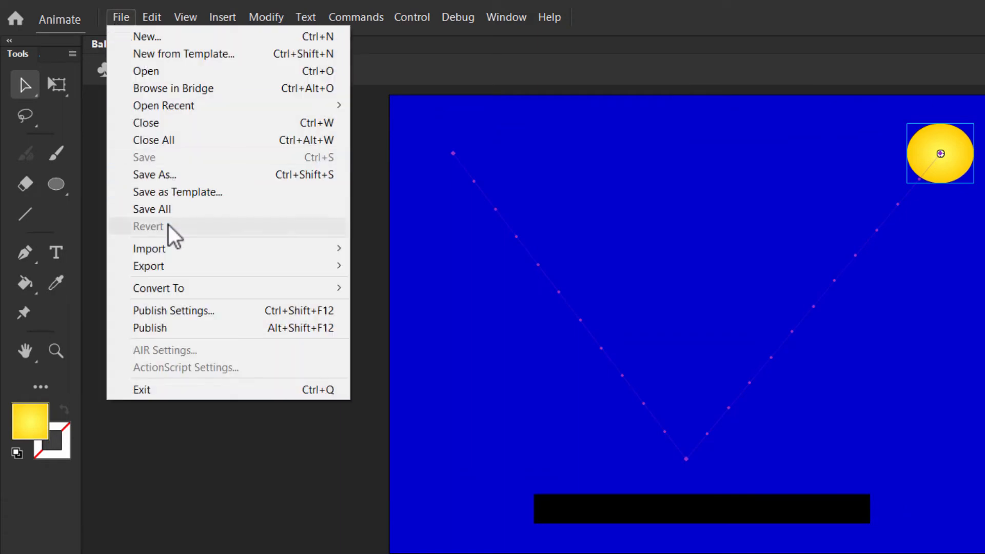
{"action": "mouse_move", "coordinate": [332, 277]}
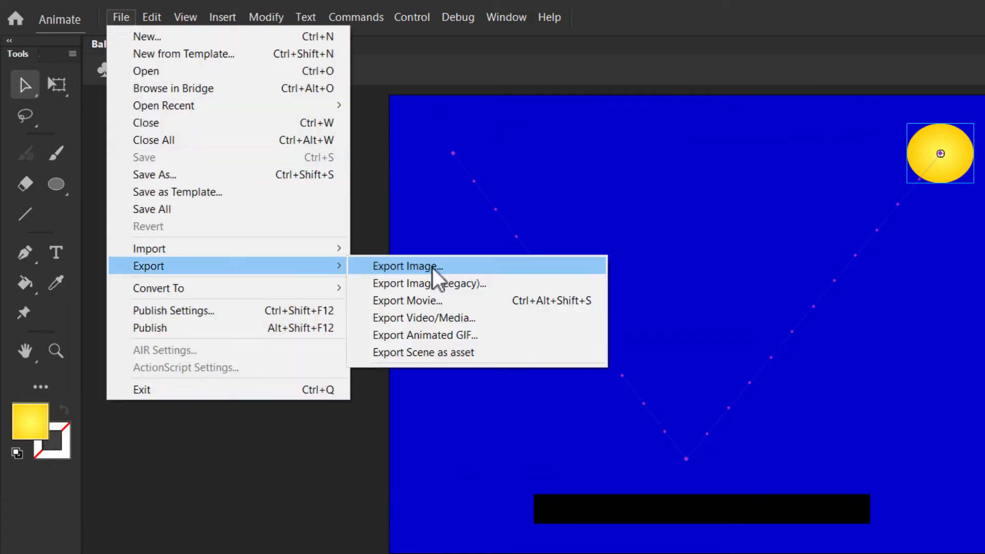
{"action": "left_click", "coordinate": [451, 342]}
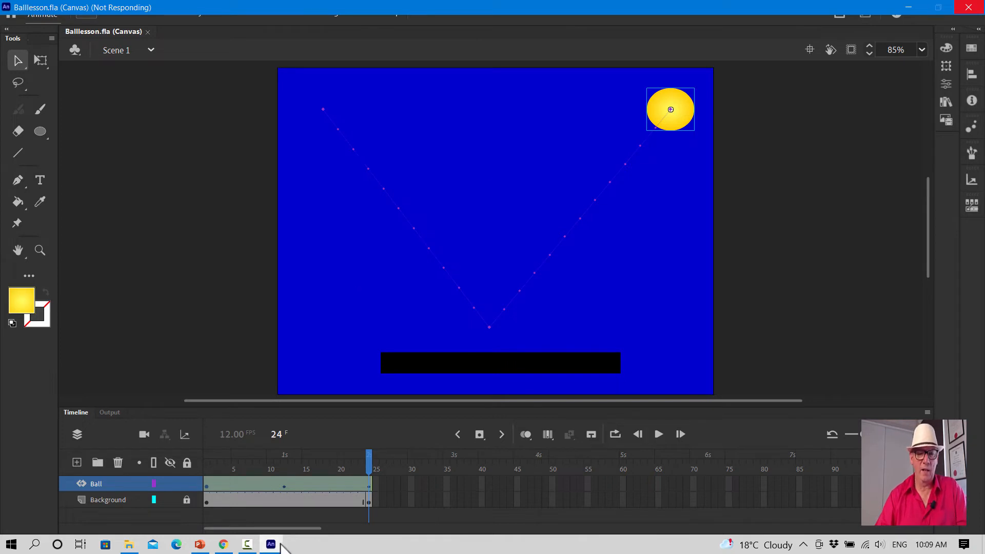
{"action": "mouse_move", "coordinate": [275, 548]}
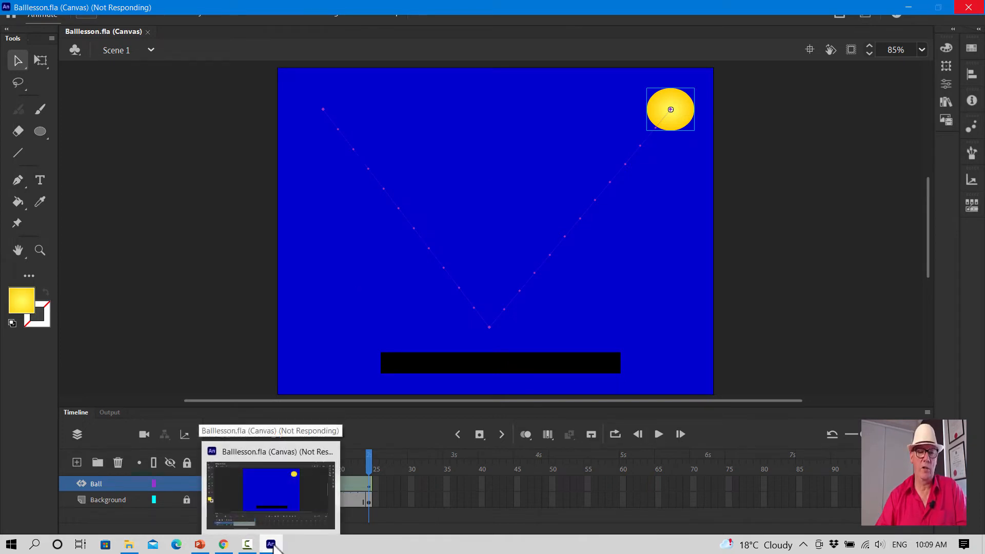
{"action": "right_click", "coordinate": [274, 547]}
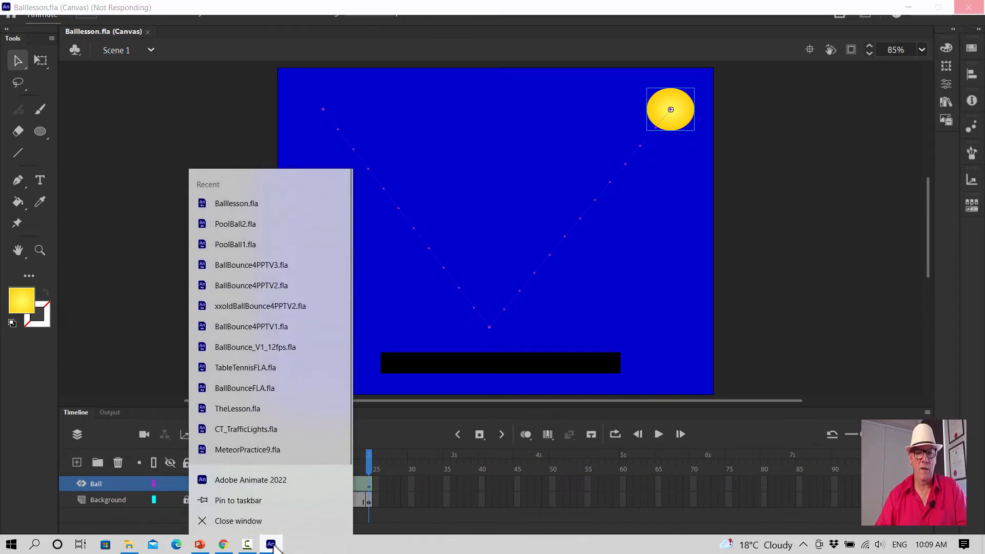
{"action": "left_click", "coordinate": [253, 524]}
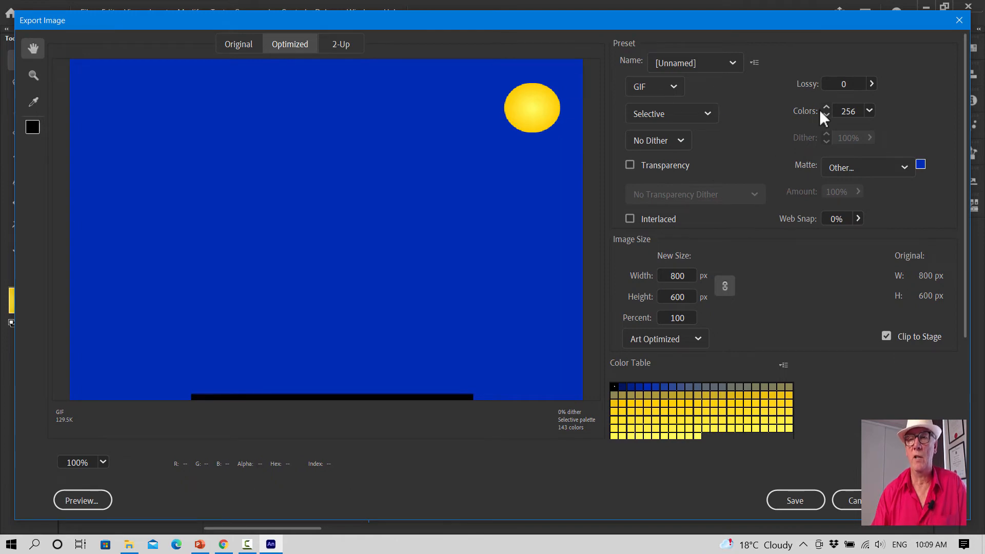
Step: Export the animation with the current GIF settings under the file name BalllessonGIF.gif
{"action": "left_click", "coordinate": [792, 501]}
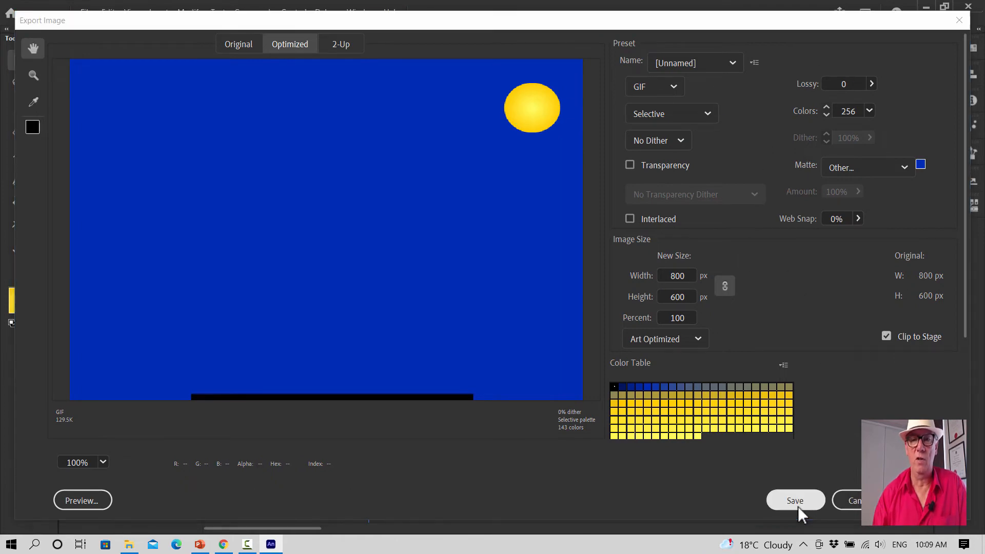
{"action": "left_click", "coordinate": [402, 303]}
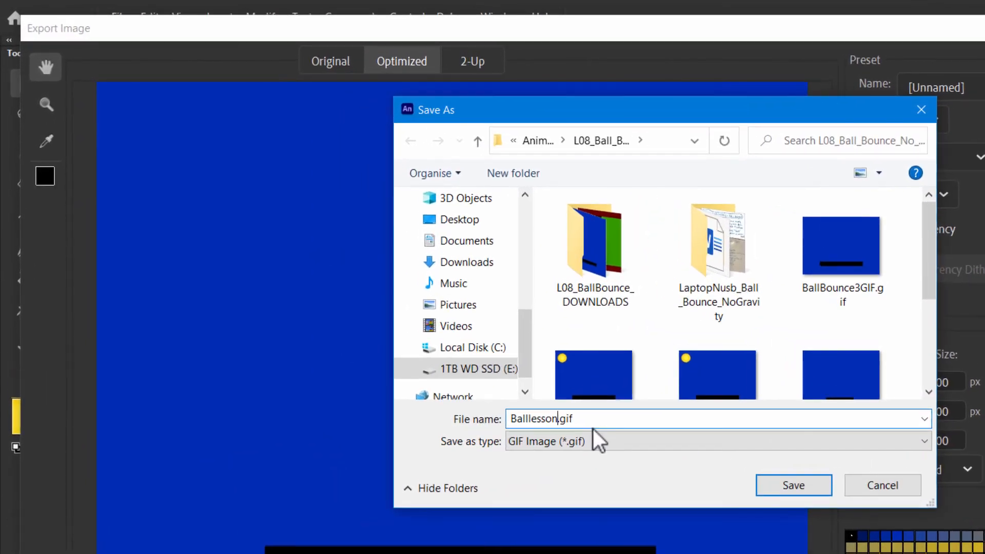
{"action": "type", "text": "GI"}
{"action": "type", "text": "F"}
{"action": "left_click", "coordinate": [784, 488]}
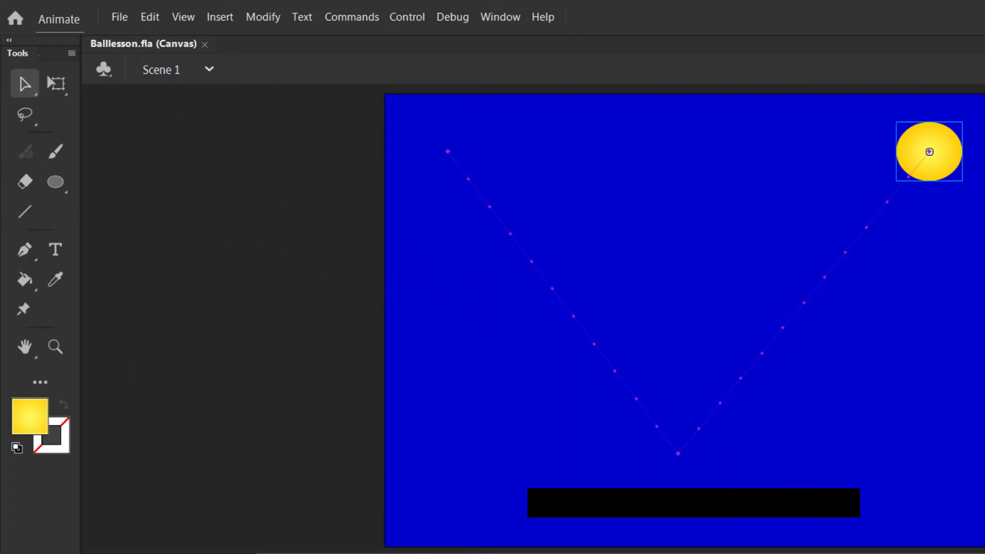
Step: Switch to File Explorer, view the exported BalllessonGIF.gif in Photos twice, and return to Animate
{"action": "key", "text": "super+e"}
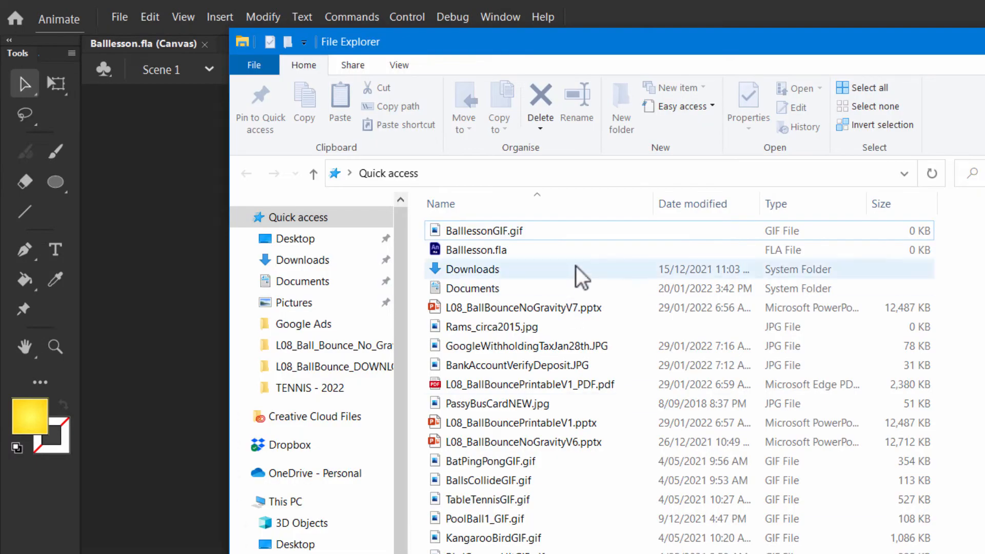
{"action": "double_click", "coordinate": [503, 232]}
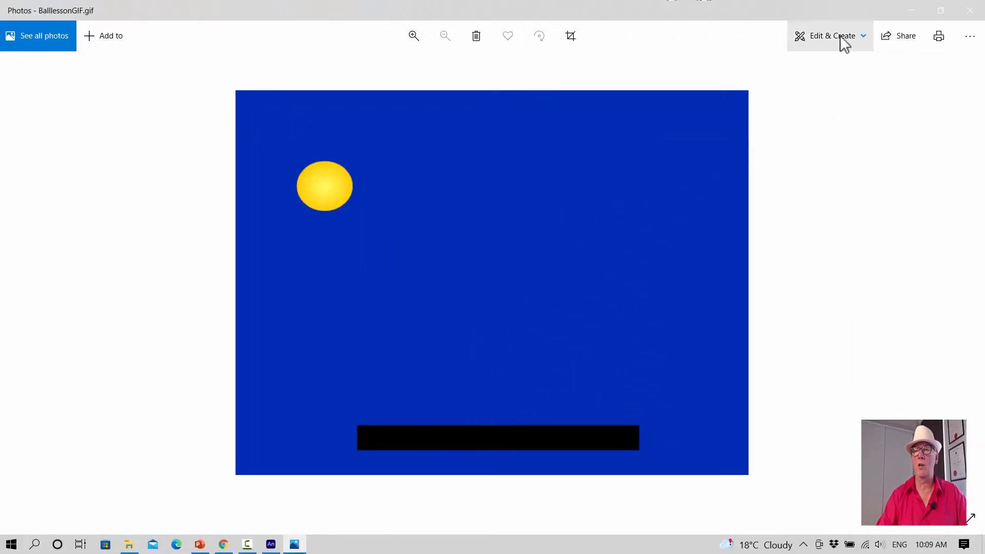
{"action": "left_click", "coordinate": [963, 15]}
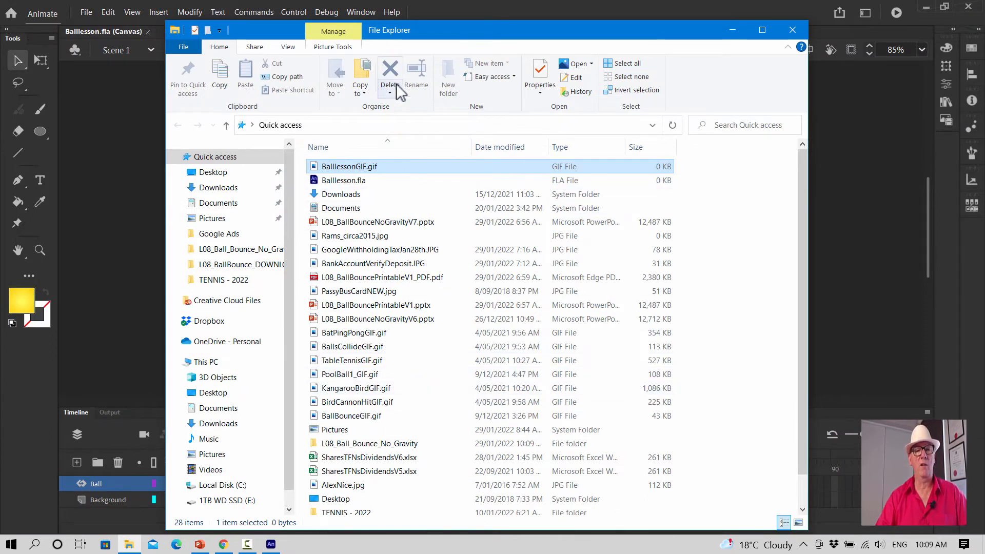
{"action": "double_click", "coordinate": [361, 165]}
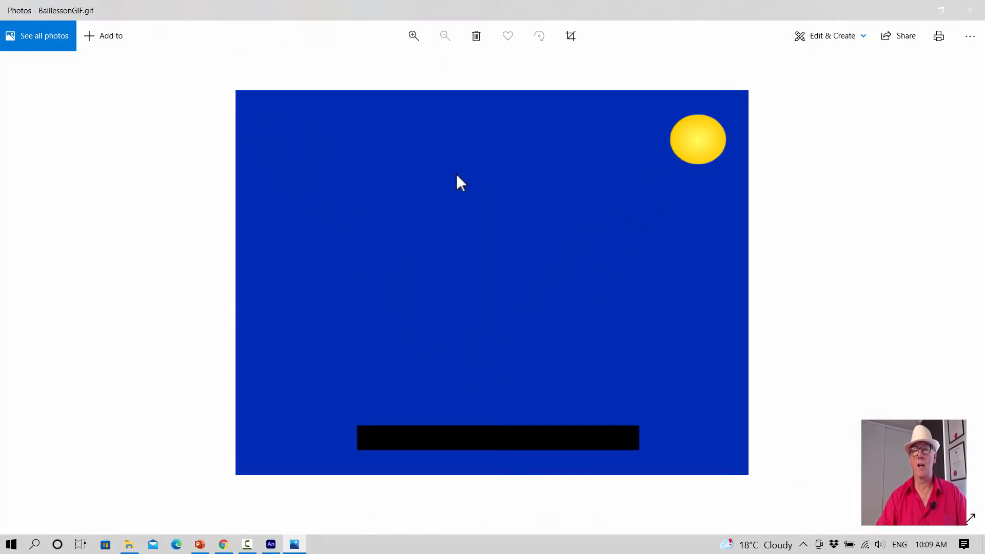
{"action": "left_click", "coordinate": [971, 11]}
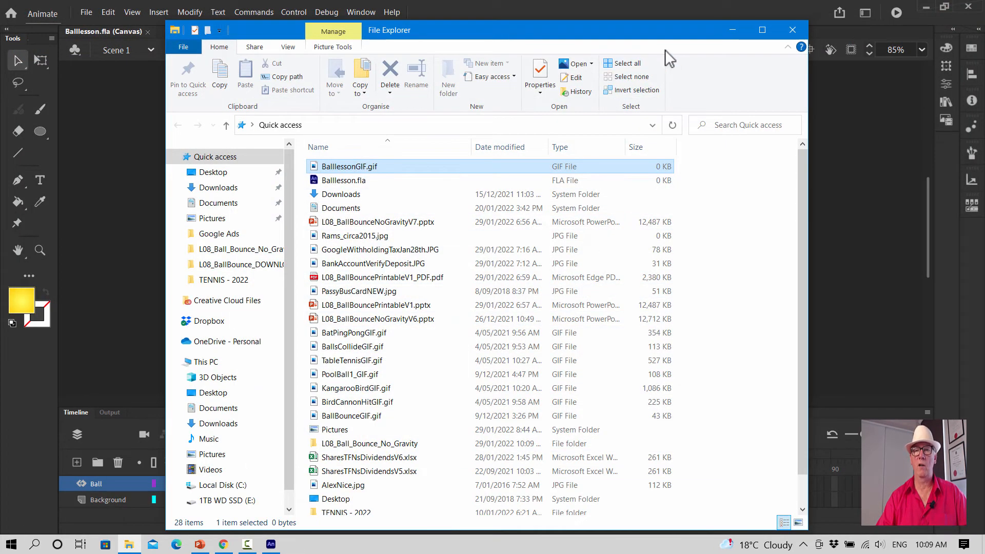
{"action": "left_click", "coordinate": [736, 27]}
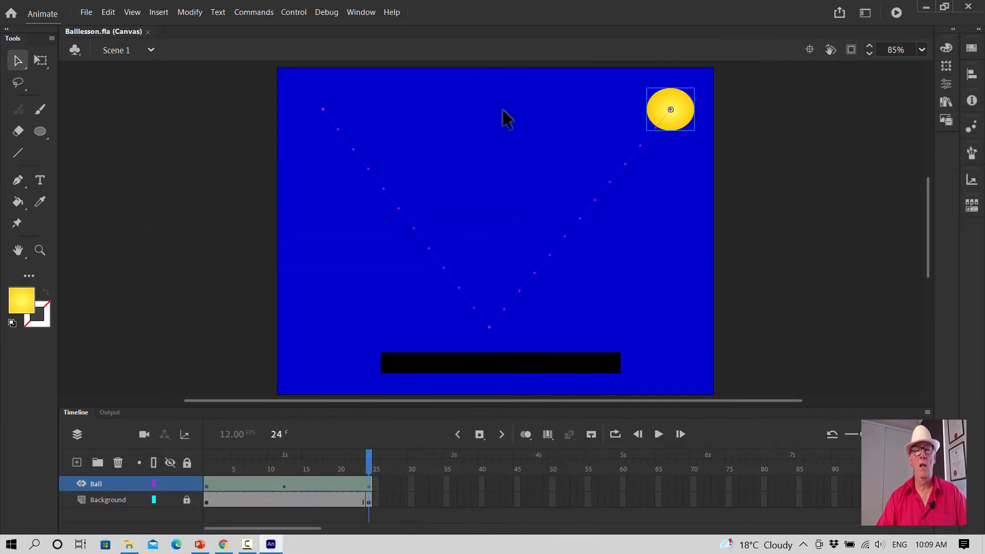
Step: At frame 1, move the ball off the stage just beyond its upper-left corner, with the stage shown at 50%
{"action": "left_click_drag", "start_coordinate": [367, 460], "coordinate": [206, 466]}
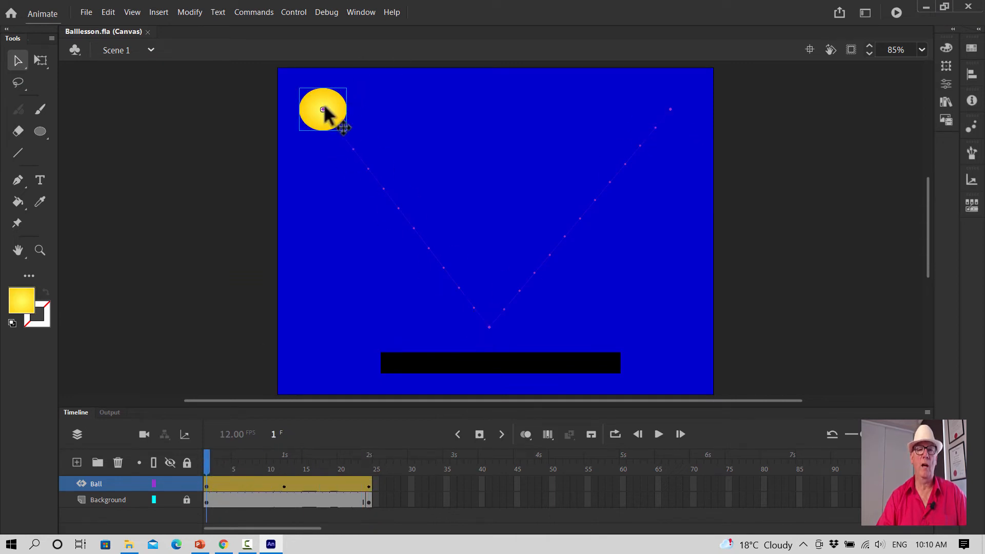
{"action": "left_click", "coordinate": [922, 50]}
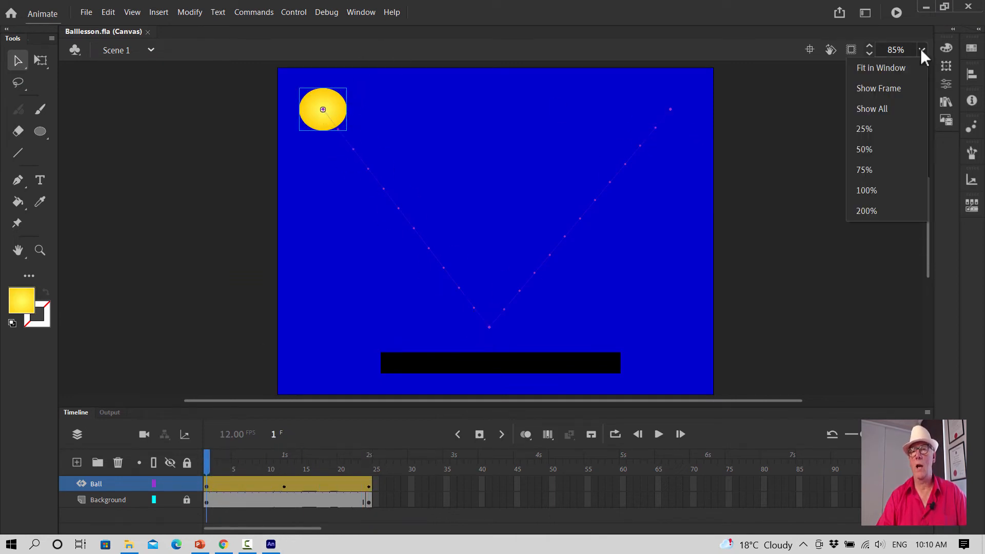
{"action": "left_click", "coordinate": [870, 152]}
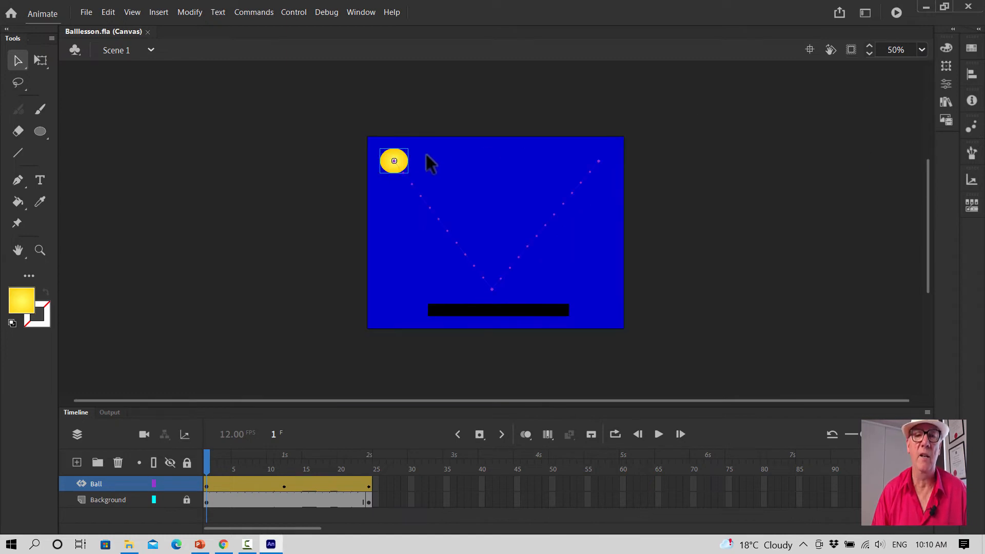
{"action": "left_click_drag", "start_coordinate": [400, 157], "coordinate": [366, 104]}
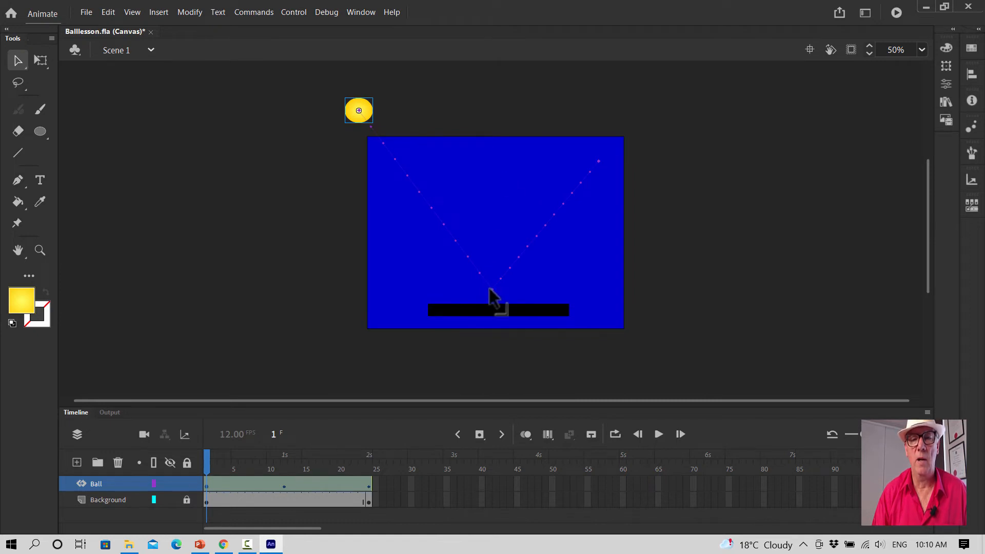
Step: At frame 24, move the ball off the stage just beyond its upper-right corner and play the animation
{"action": "left_click", "coordinate": [284, 483]}
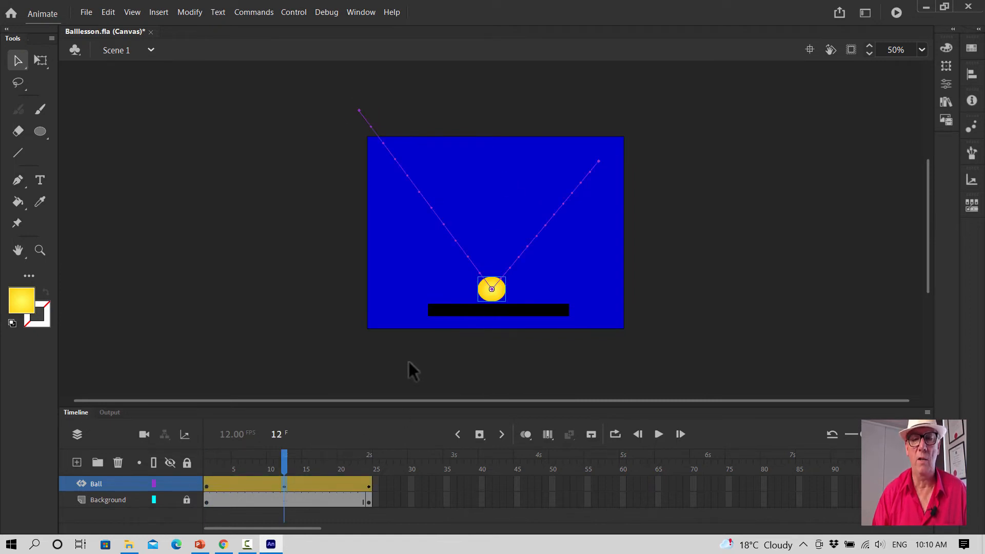
{"action": "left_click", "coordinate": [367, 485]}
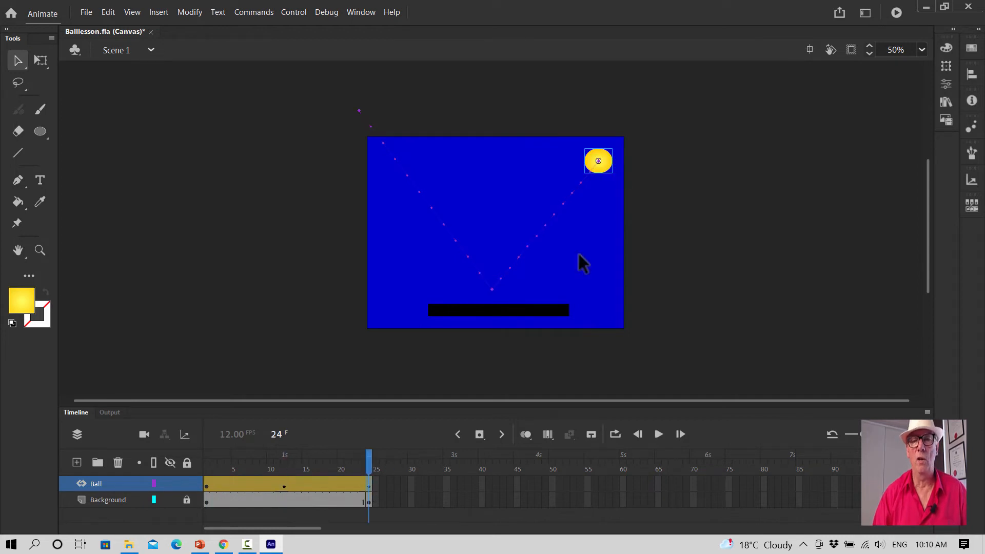
{"action": "left_click_drag", "start_coordinate": [605, 154], "coordinate": [646, 101]}
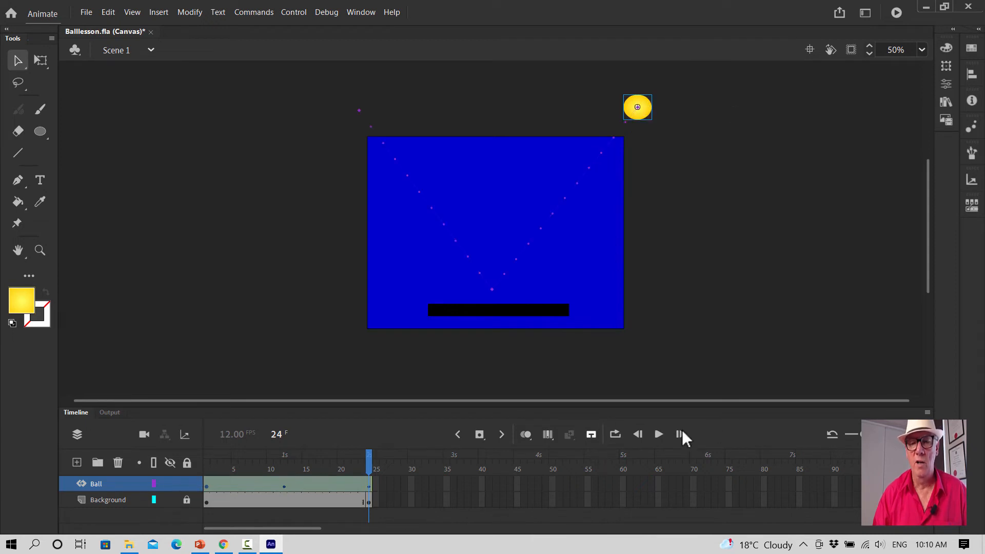
{"action": "left_click", "coordinate": [658, 435]}
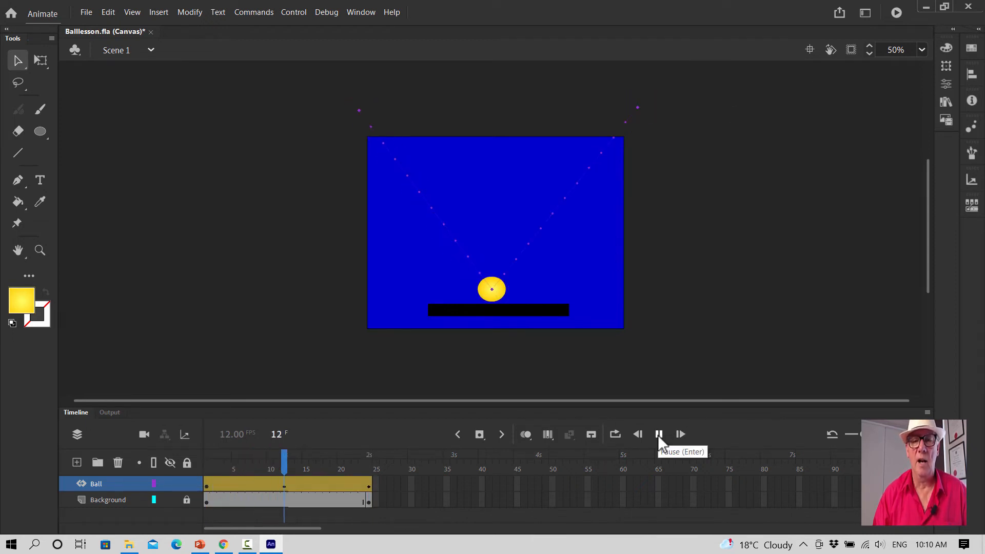
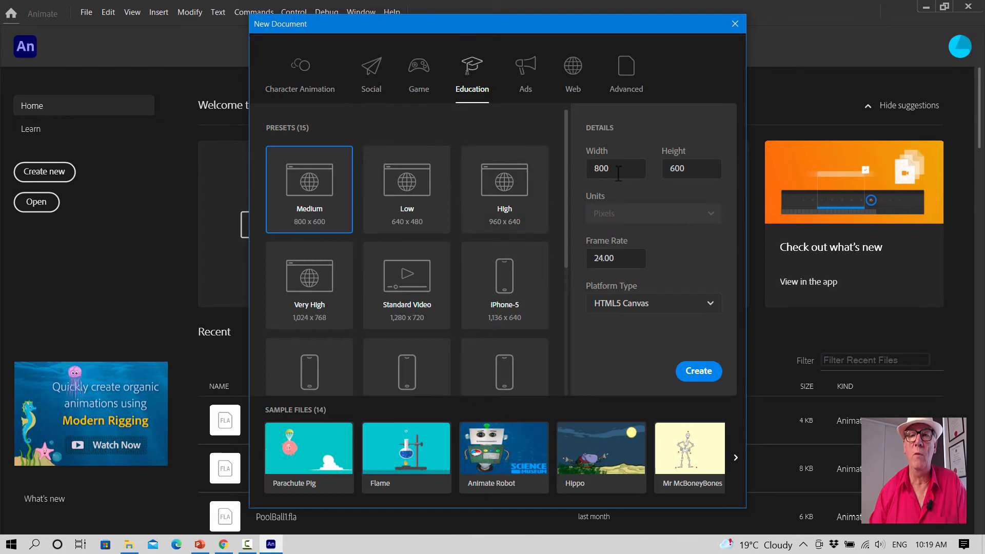
Step: Create a new HTML5 Canvas document 900 px wide and 500 px high at 24 fps
{"action": "left_click", "coordinate": [620, 168]}
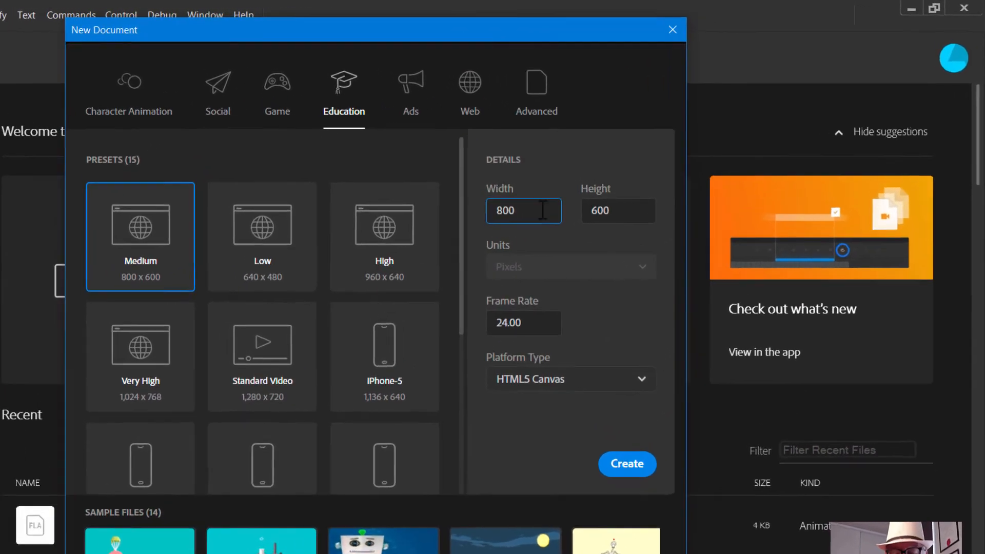
{"action": "double_click", "coordinate": [621, 173]}
{"action": "type", "text": "1"}
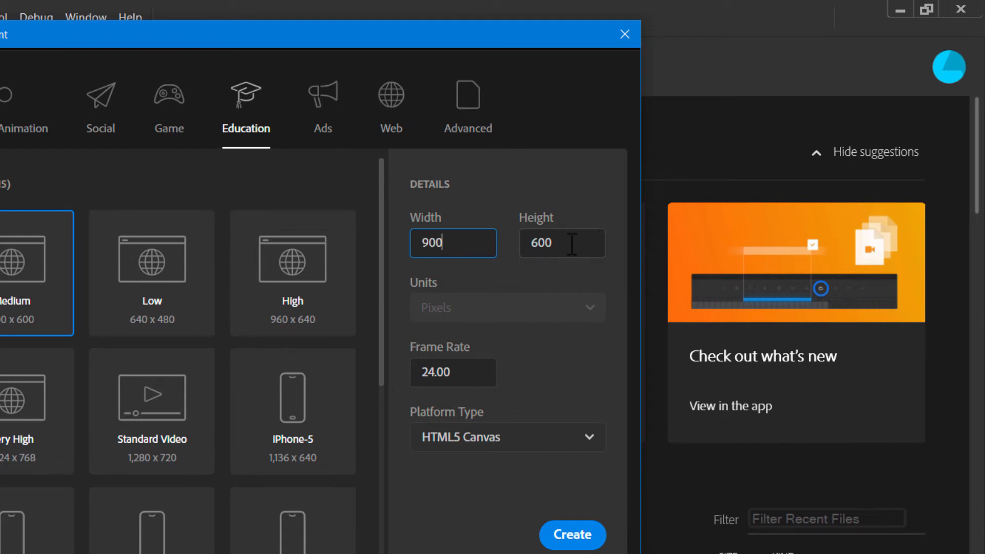
{"action": "left_click", "coordinate": [537, 242]}
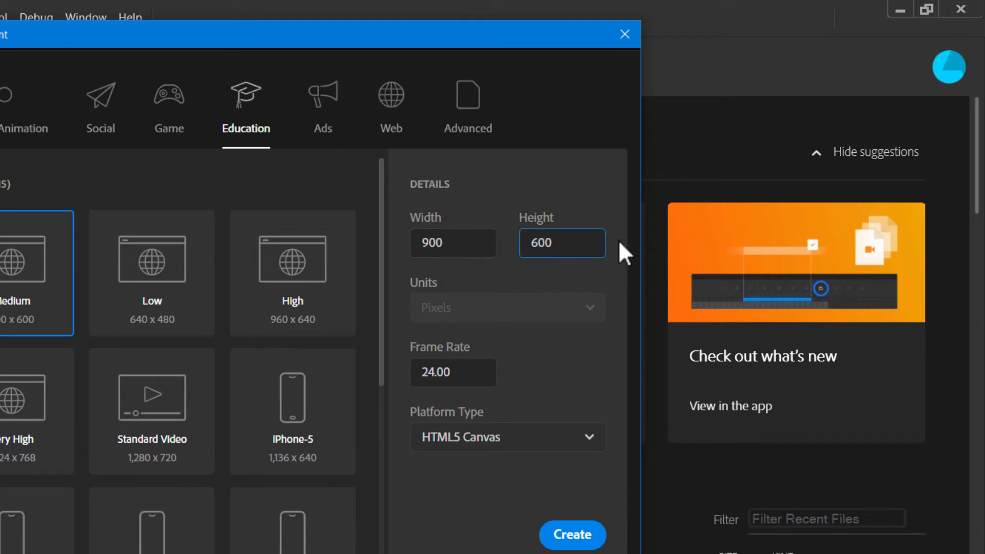
{"action": "key", "text": "ctrl+a"}
{"action": "type", "text": "15"}
{"action": "key", "text": "BackSpace"}
{"action": "key", "text": "BackSpace"}
{"action": "type", "text": "500"}
{"action": "left_click", "coordinate": [456, 369]}
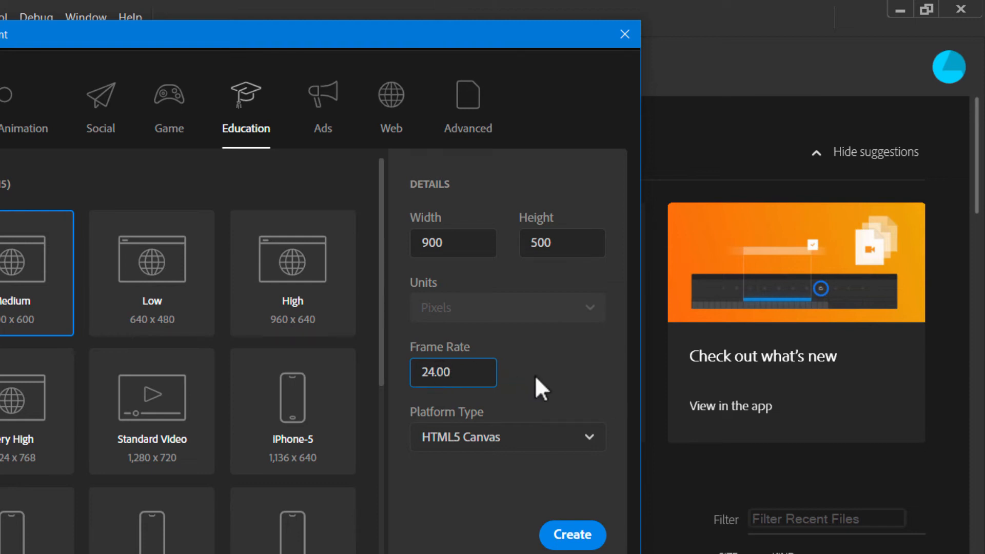
{"action": "left_click", "coordinate": [574, 536]}
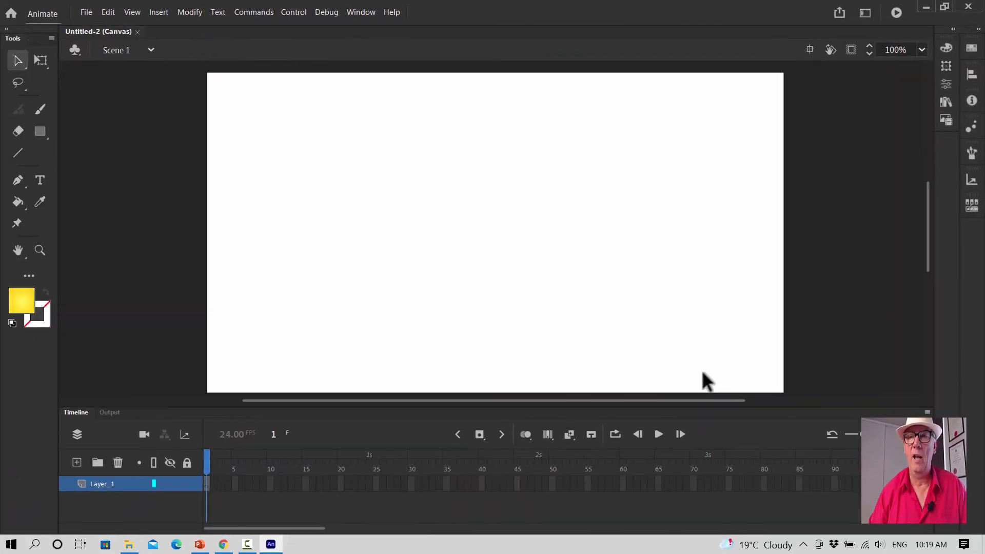
Step: Set the stage magnification to 95%
{"action": "left_click", "coordinate": [922, 49]}
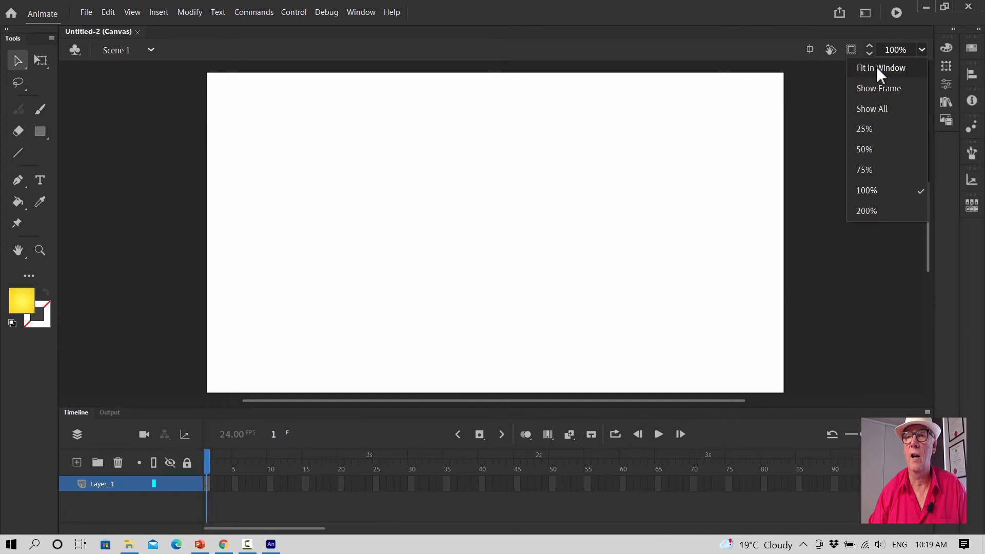
{"action": "left_click", "coordinate": [878, 67]}
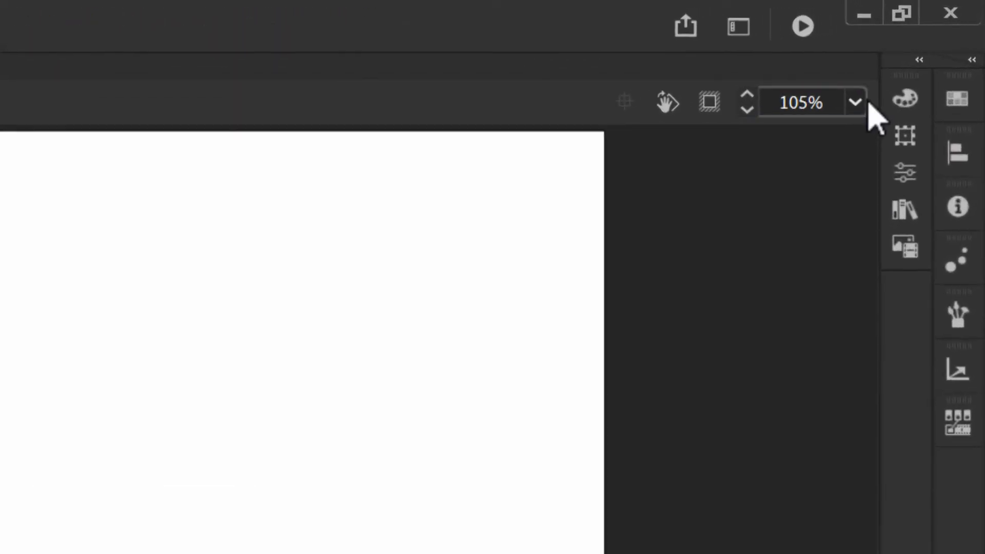
{"action": "key", "text": "BackSpace"}
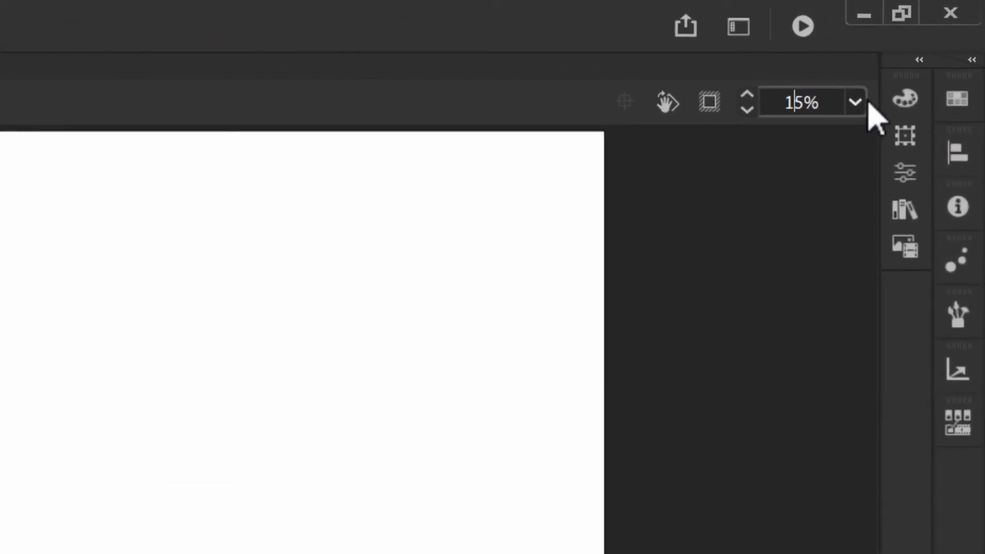
{"action": "key", "text": "BackSpace"}
{"action": "type", "text": "95"}
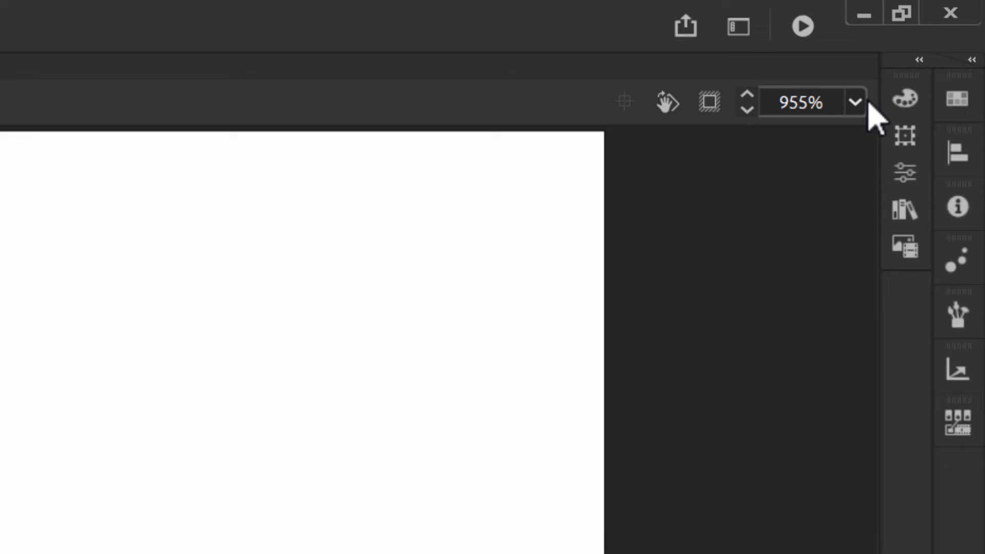
{"action": "key", "text": "BackSpace"}
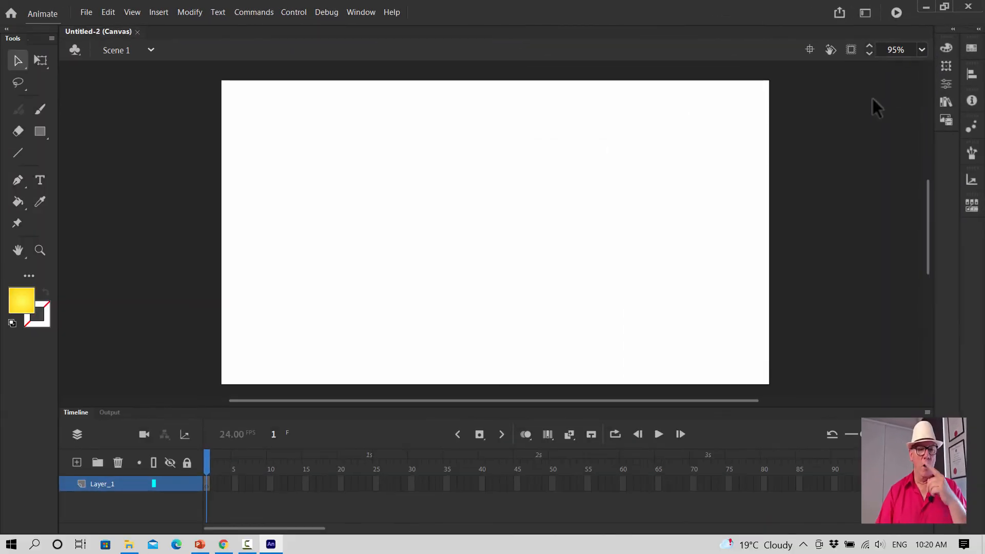
Step: Rename Layer_1 as Table
{"action": "double_click", "coordinate": [105, 478]}
{"action": "key", "text": "BackSpace"}
{"action": "type", "text": "T"}
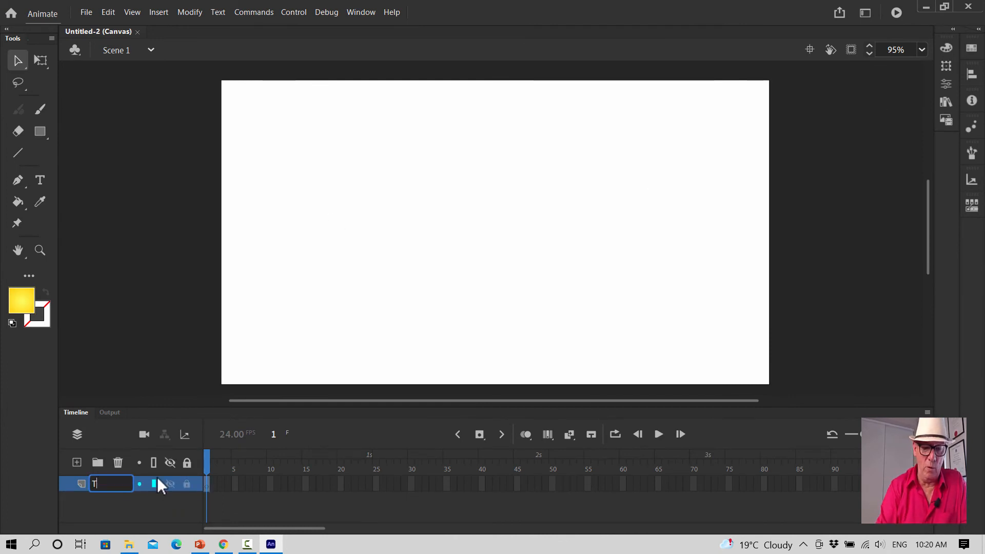
{"action": "type", "text": "anble"}
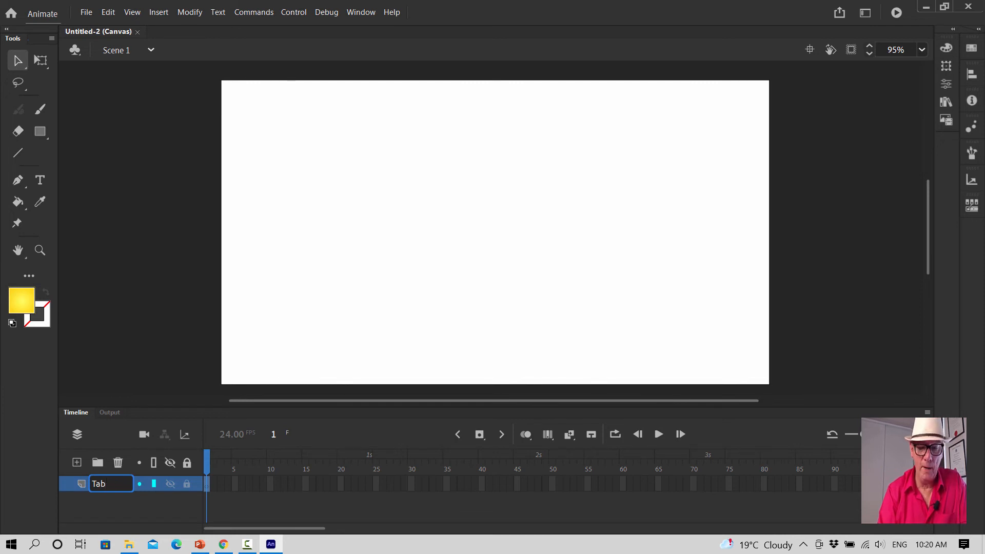
{"action": "key", "text": "Return"}
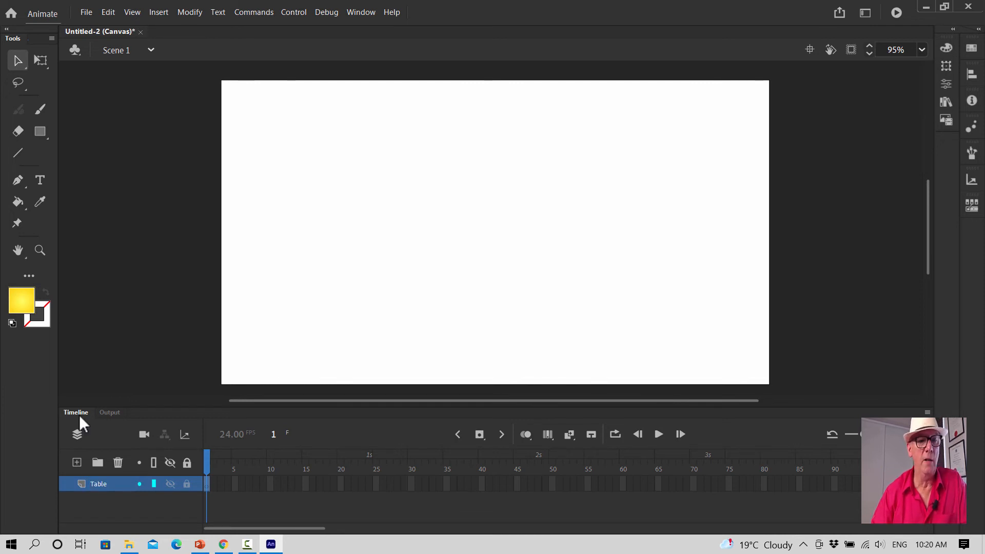
Step: Draw a dark red (#660000) rectangle without a stroke on the Table layer, covering the whole stage
{"action": "left_click", "coordinate": [40, 131]}
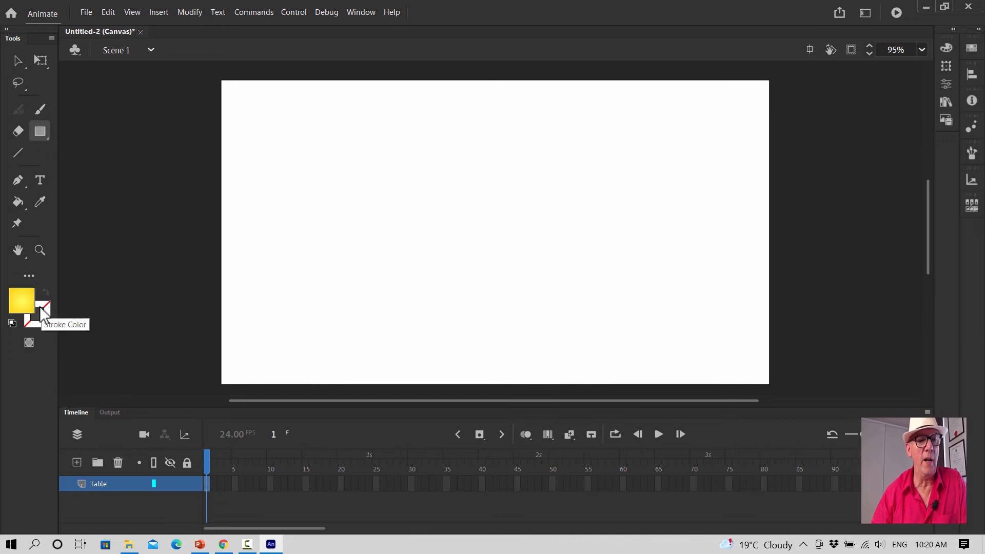
{"action": "left_click", "coordinate": [18, 304]}
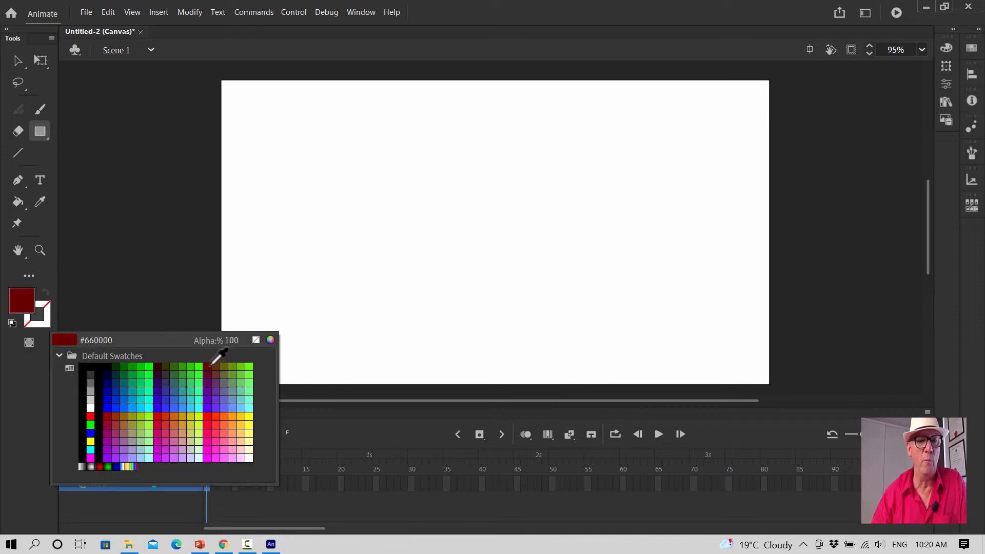
{"action": "left_click", "coordinate": [210, 364]}
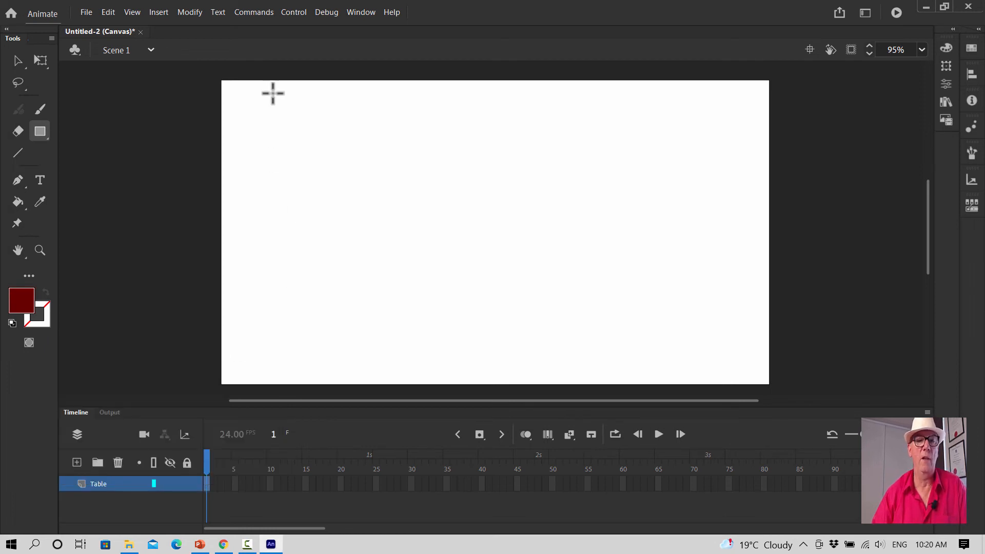
{"action": "left_click_drag", "start_coordinate": [221, 80], "coordinate": [771, 386]}
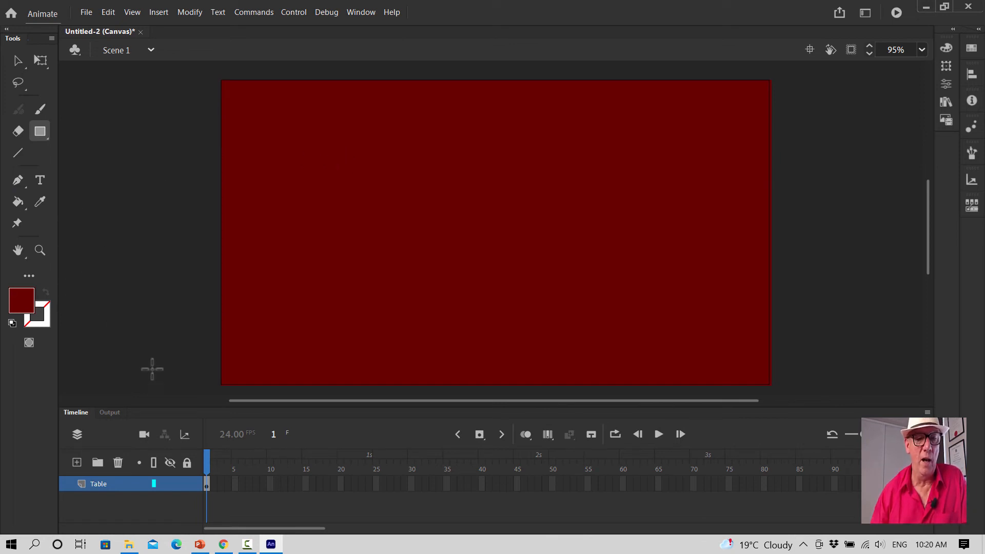
{"action": "left_click", "coordinate": [23, 68]}
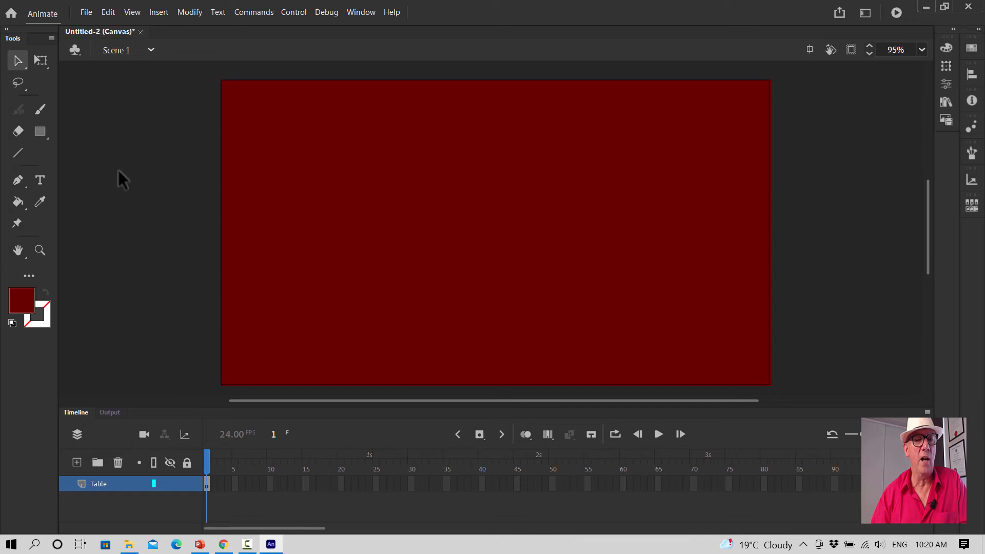
Step: Draw a green (#009900) rectangle inside the dark red one, leaving an even dark red border around it
{"action": "left_click", "coordinate": [26, 297]}
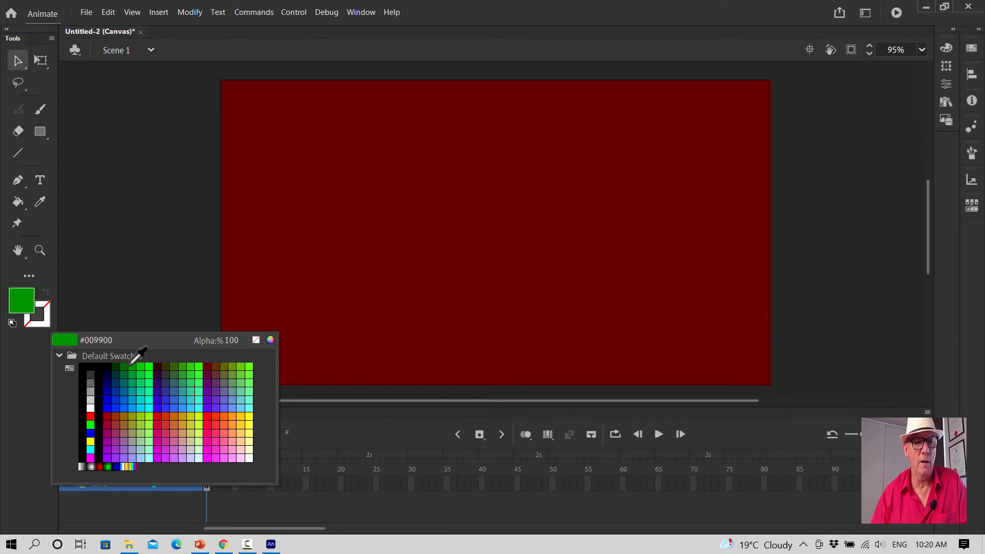
{"action": "left_click", "coordinate": [130, 363]}
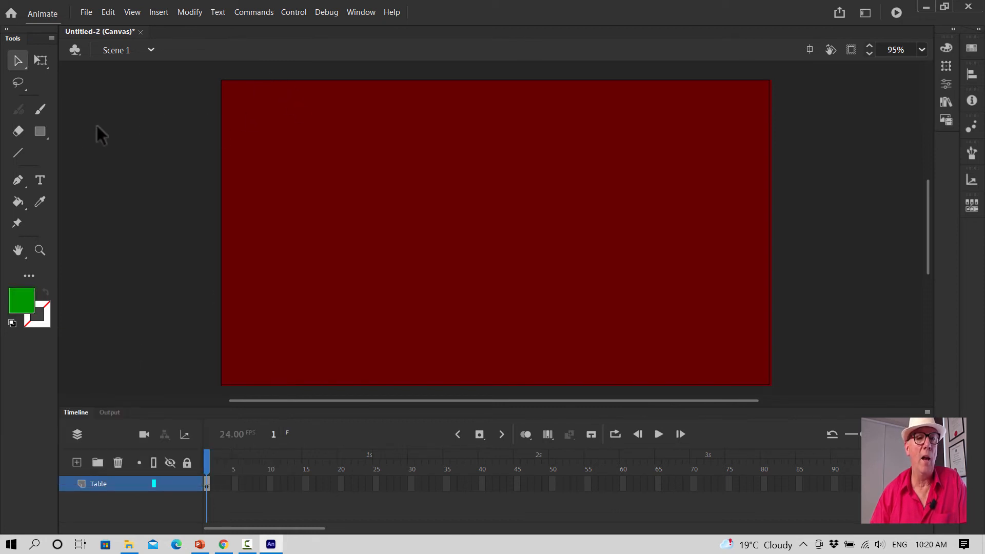
{"action": "left_click", "coordinate": [41, 128]}
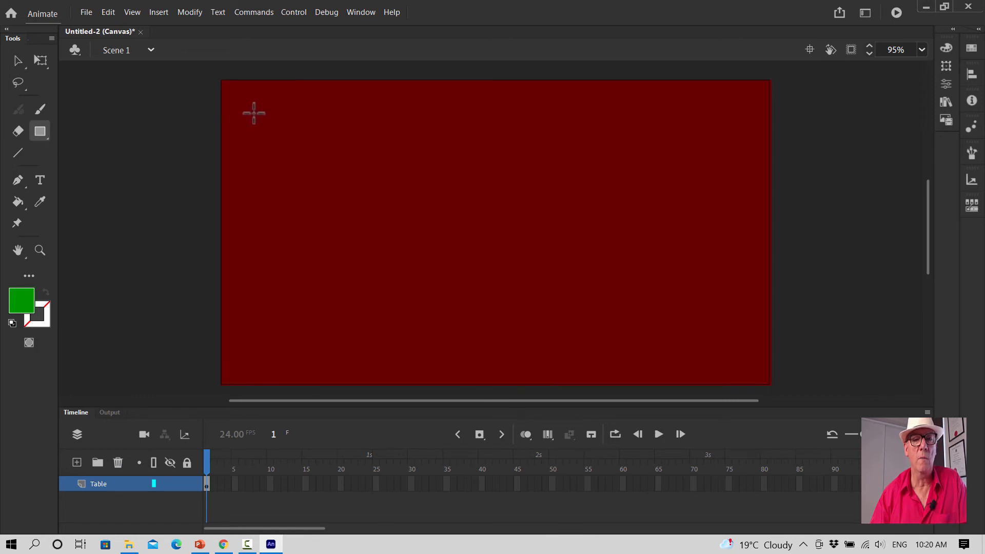
{"action": "left_click_drag", "start_coordinate": [256, 110], "coordinate": [741, 353]}
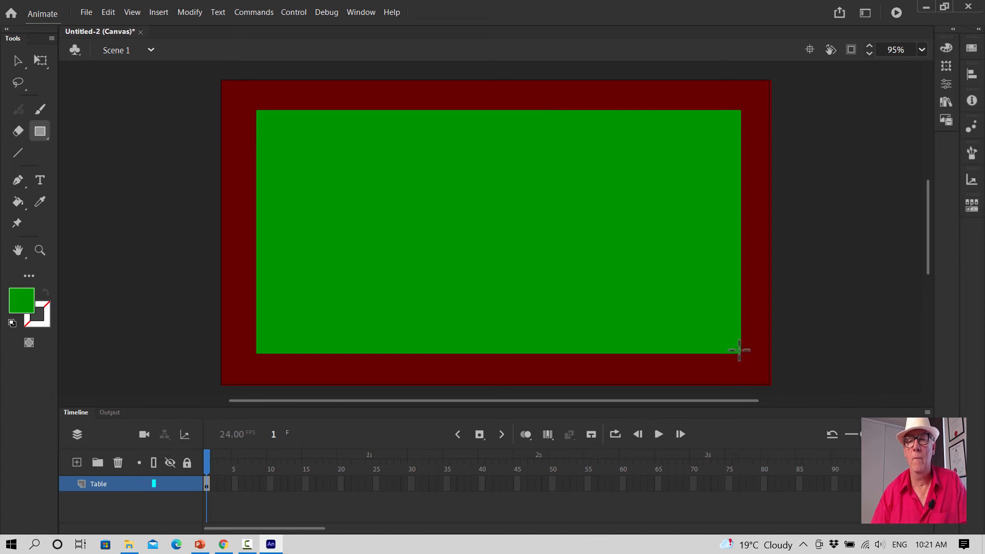
{"action": "left_click", "coordinate": [23, 60]}
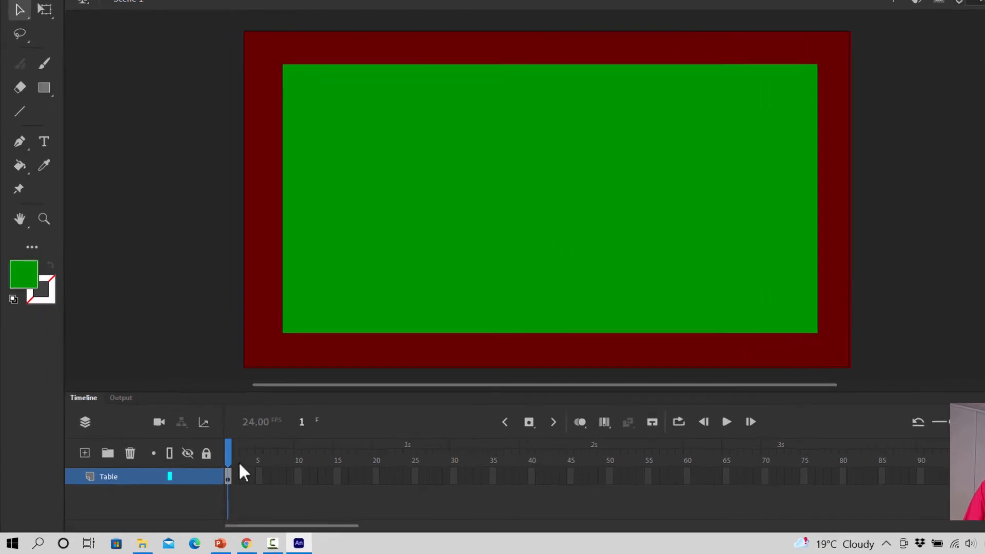
Step: Lock the Table layer and add a new layer named Pockets above it
{"action": "left_click", "coordinate": [187, 484]}
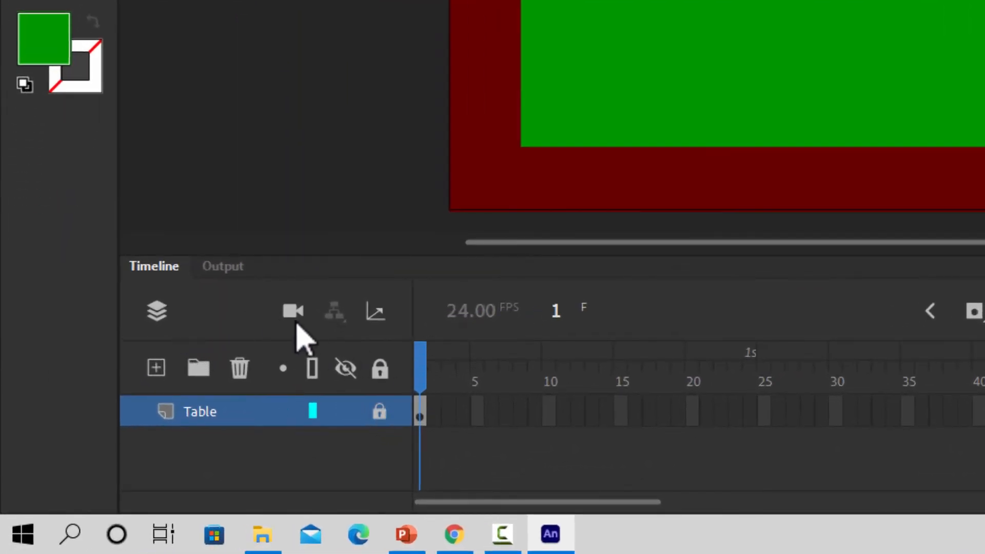
{"action": "left_click", "coordinate": [157, 368]}
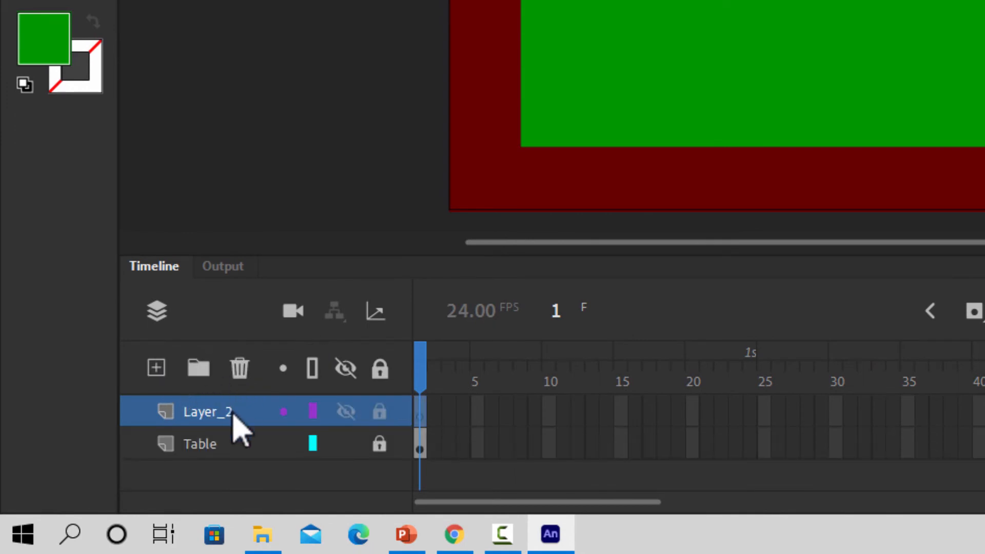
{"action": "double_click", "coordinate": [235, 411]}
{"action": "type", "text": "Pockets"}
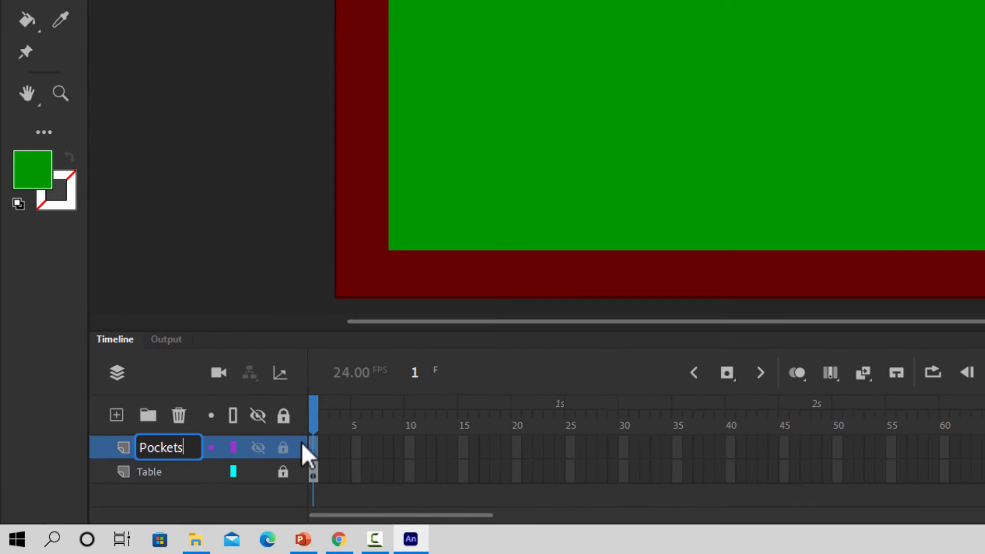
{"action": "key", "text": "Return"}
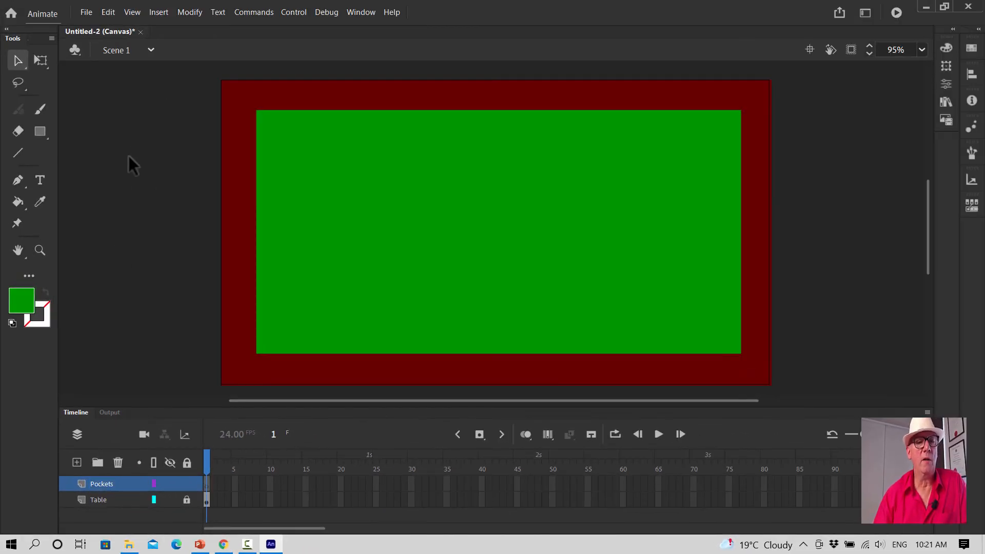
Step: Draw a small dark blue (#000099) square on the Pockets layer, off the stage beyond its left edge
{"action": "left_click", "coordinate": [44, 132]}
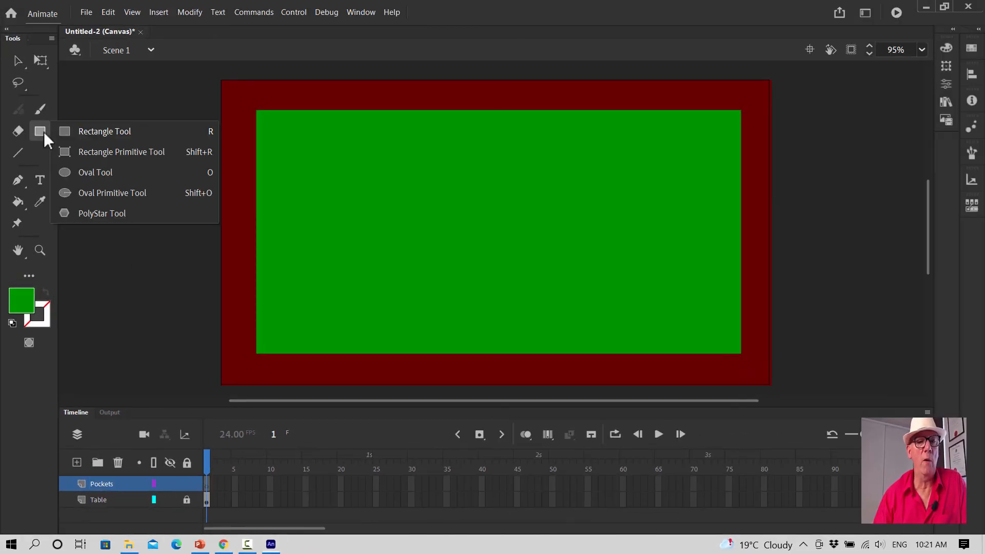
{"action": "left_click", "coordinate": [84, 128]}
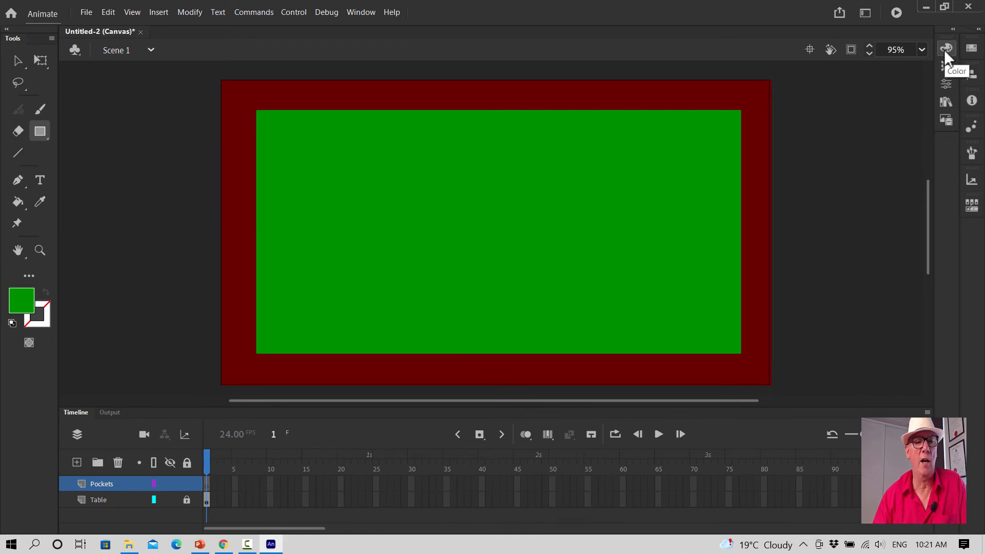
{"action": "left_click", "coordinate": [22, 303]}
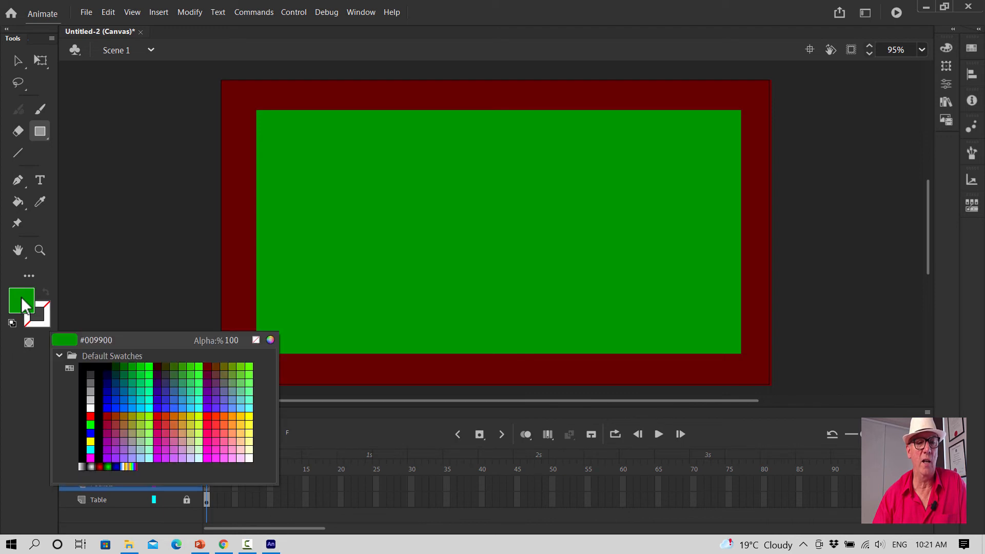
{"action": "left_click", "coordinate": [110, 385]}
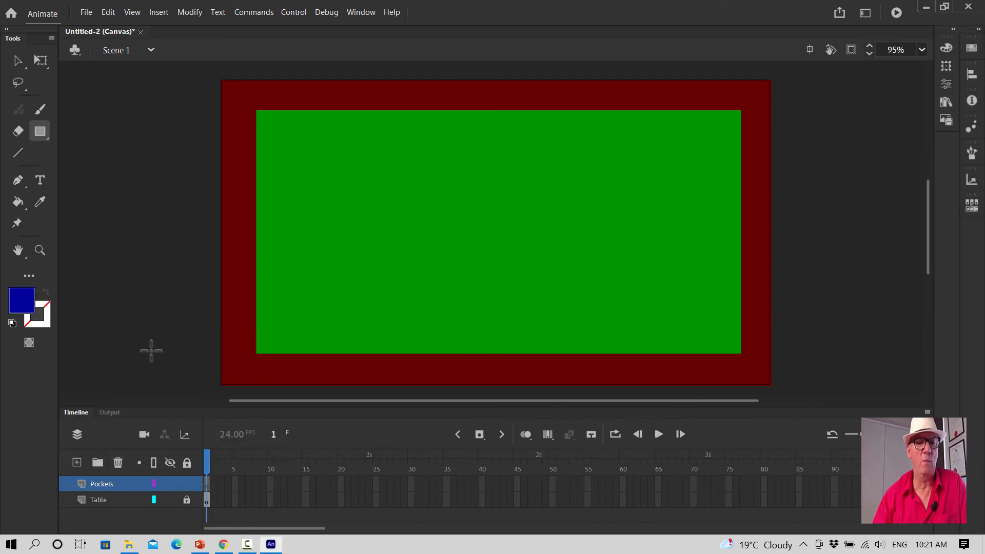
{"action": "mouse_move", "coordinate": [150, 242]}
{"action": "left_mouse_down"}
{"action": "mouse_move", "coordinate": [157, 280]}
{"action": "mouse_move", "coordinate": [207, 297]}
{"action": "left_mouse_up"}
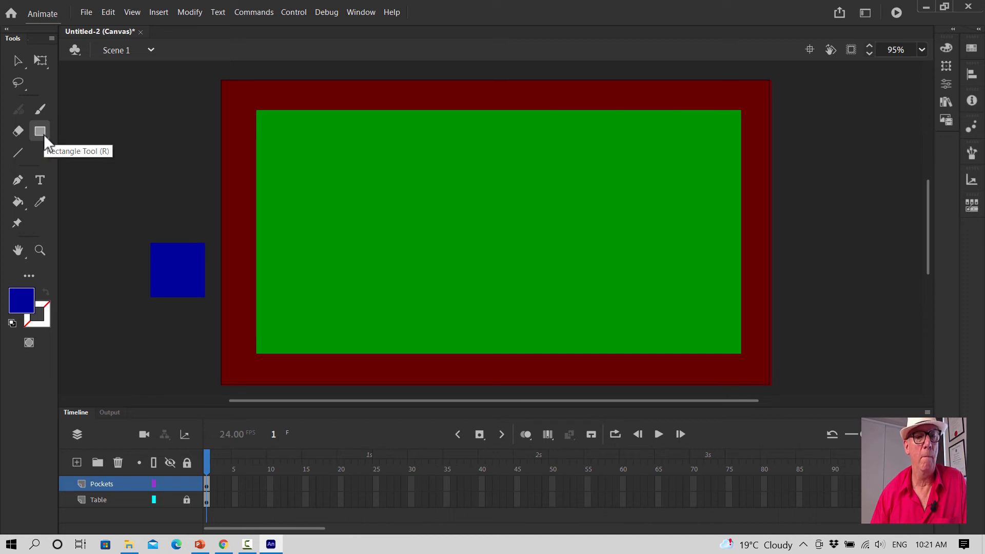
Step: Draw two black circles with the Oval tool in the empty area left of the stage, beside the blue square
{"action": "left_click", "coordinate": [45, 134]}
{"action": "left_click", "coordinate": [92, 171]}
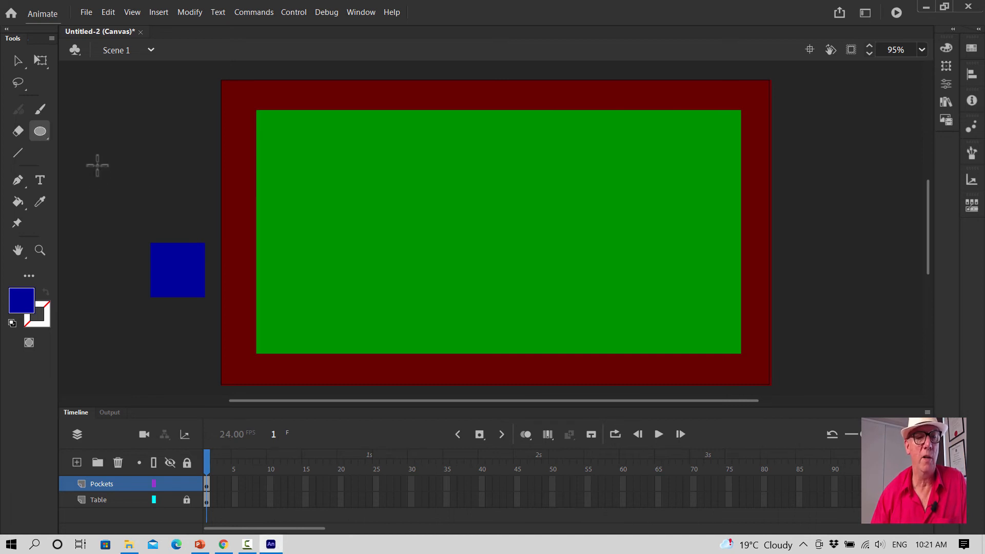
{"action": "left_click", "coordinate": [17, 301]}
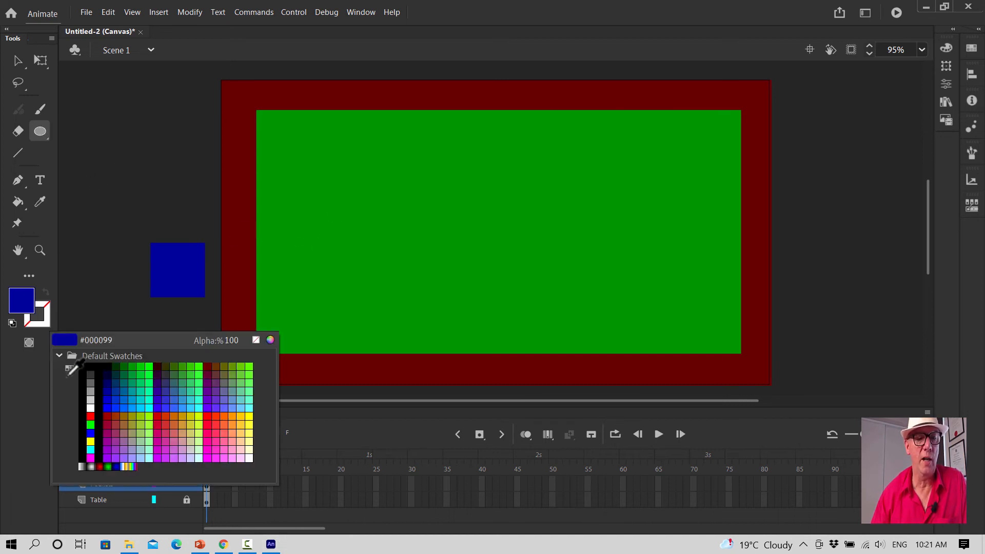
{"action": "left_click", "coordinate": [90, 366]}
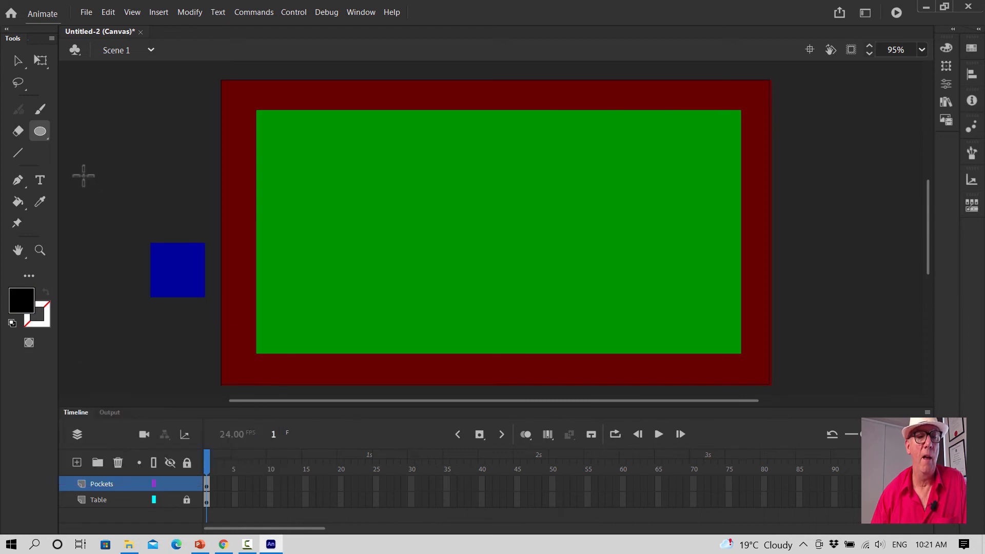
{"action": "left_click_drag", "start_coordinate": [96, 178], "coordinate": [126, 214]}
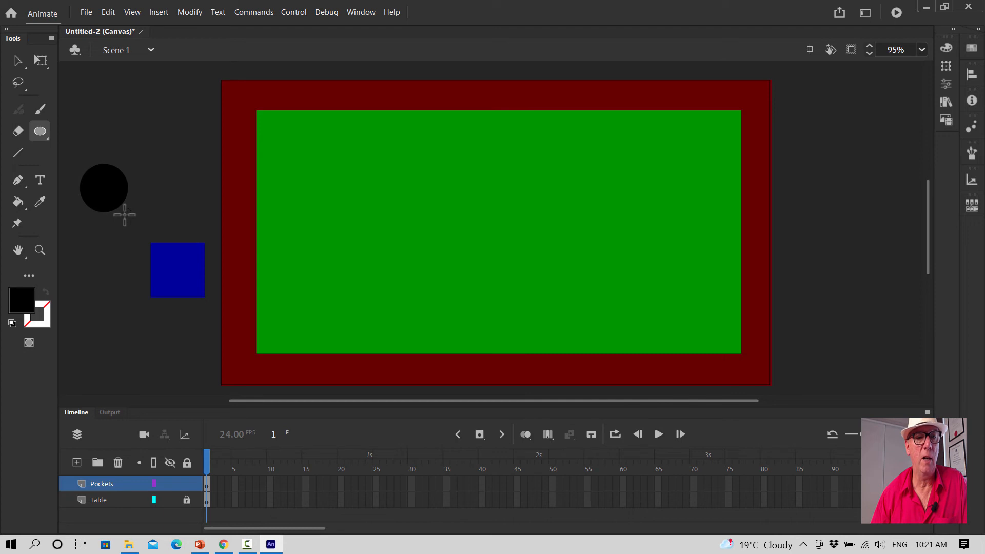
{"action": "left_click_drag", "start_coordinate": [74, 268], "coordinate": [120, 321]}
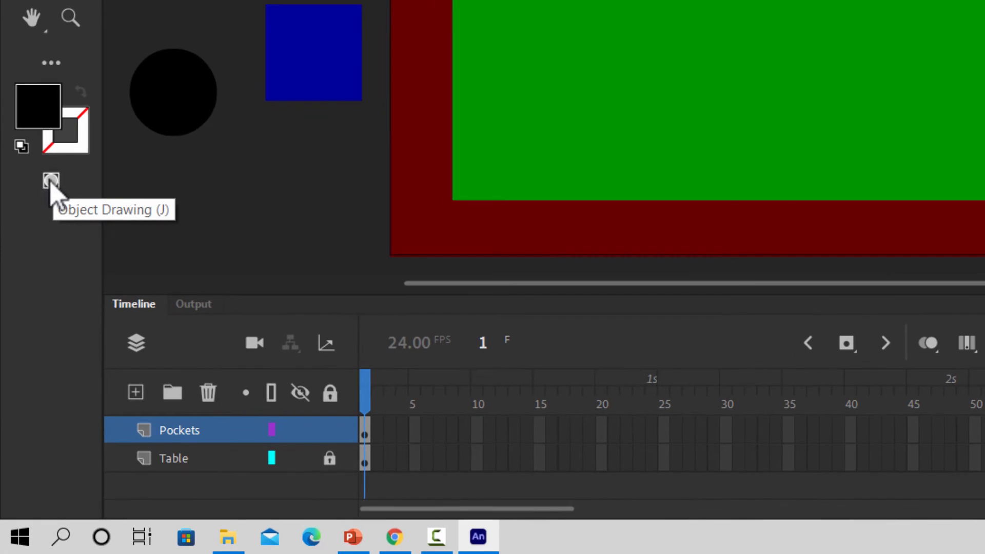
Step: Draw a third black circle above the other two with Object Drawing turned on, and select it
{"action": "left_click", "coordinate": [51, 181]}
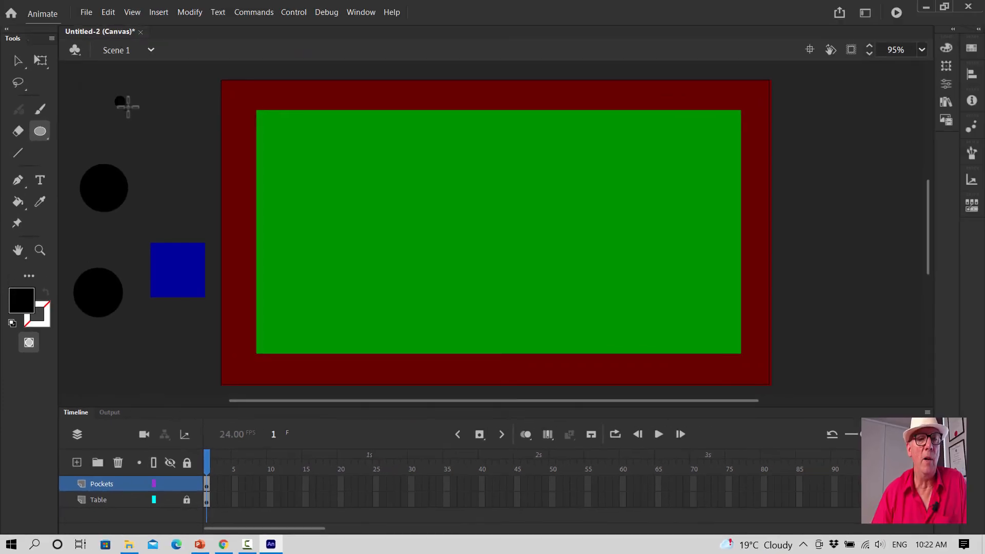
{"action": "left_click_drag", "start_coordinate": [114, 95], "coordinate": [167, 145]}
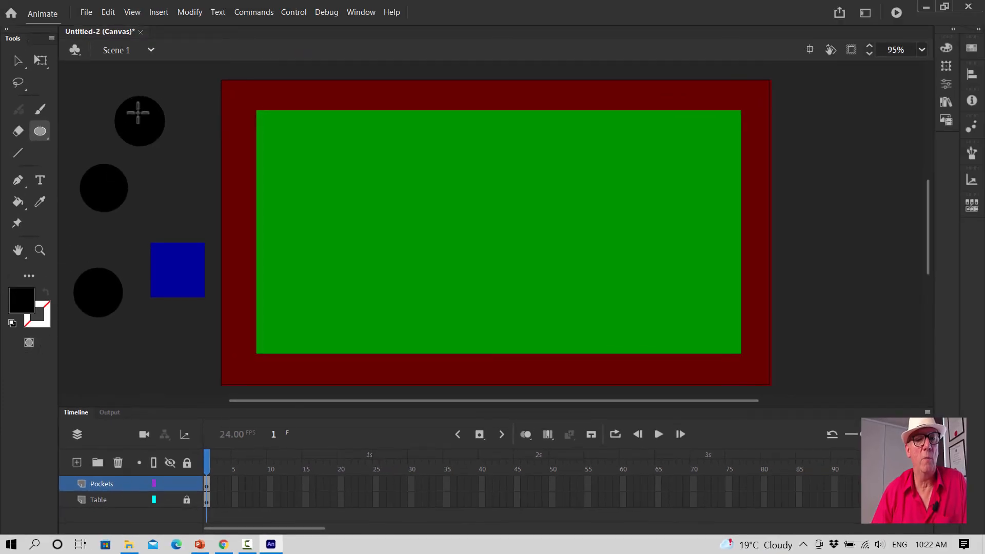
{"action": "left_click", "coordinate": [18, 62]}
{"action": "left_click", "coordinate": [132, 125]}
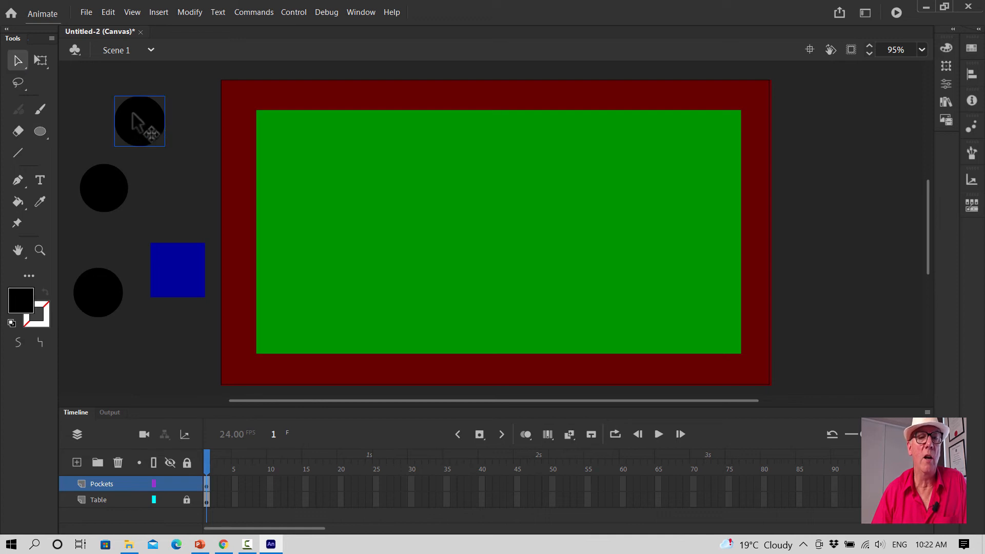
Step: Delete the topmost black circle, the one made with Object Drawing, from the area left of the stage
{"action": "left_click", "coordinate": [105, 189]}
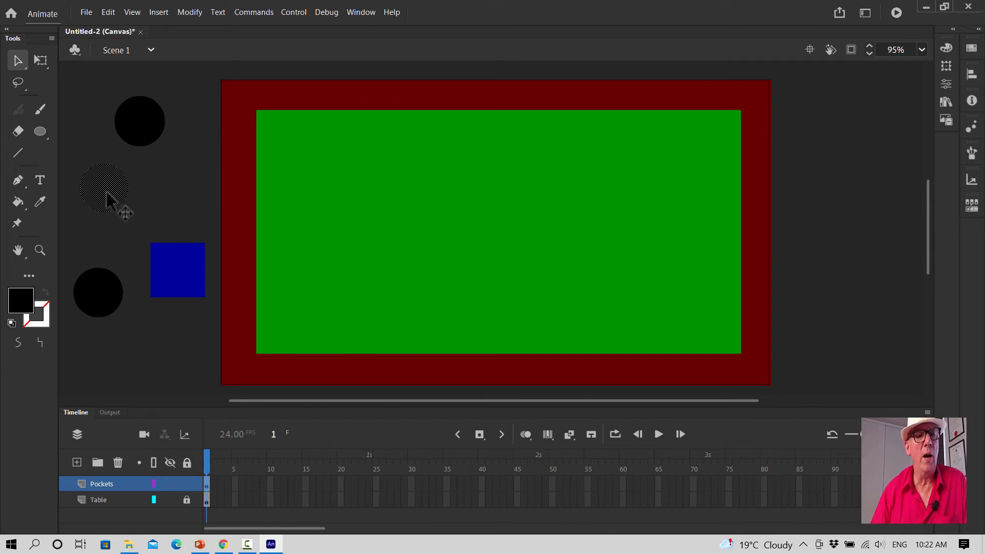
{"action": "left_click", "coordinate": [41, 132]}
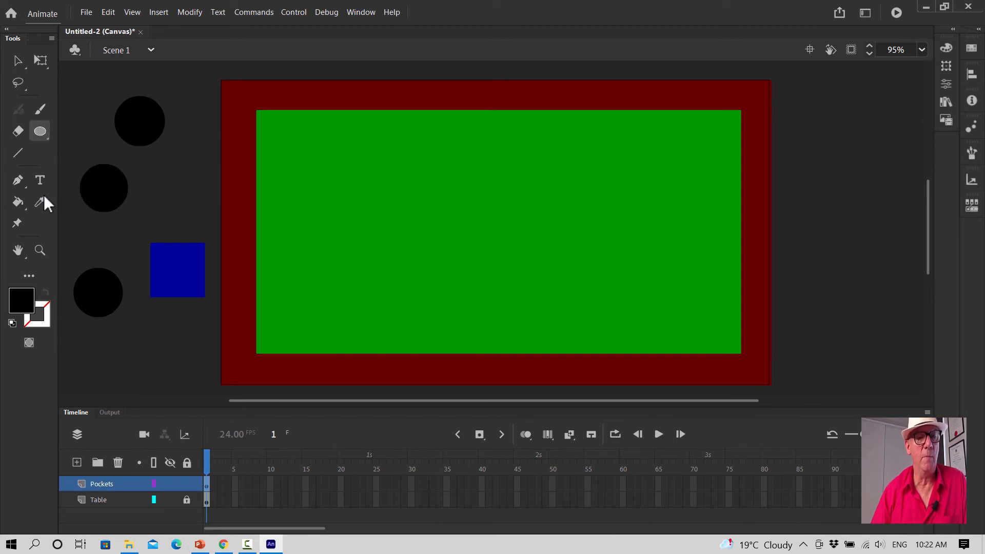
{"action": "left_click", "coordinate": [28, 342]}
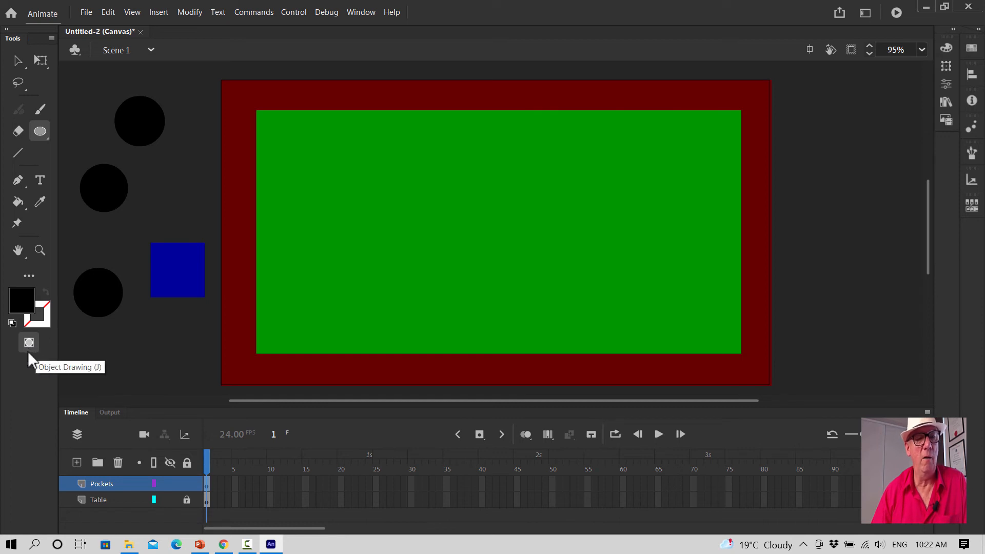
{"action": "left_click", "coordinate": [15, 60]}
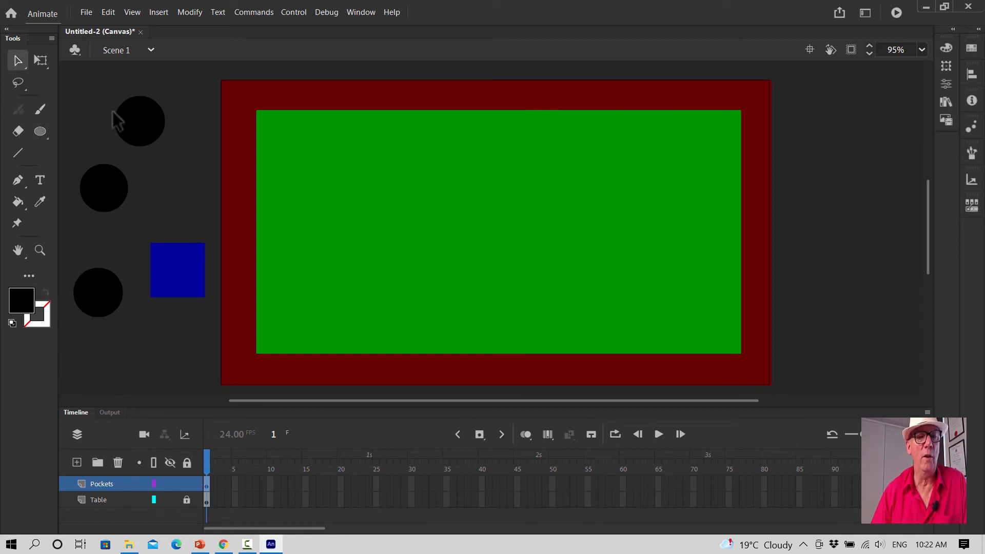
{"action": "left_click", "coordinate": [141, 118]}
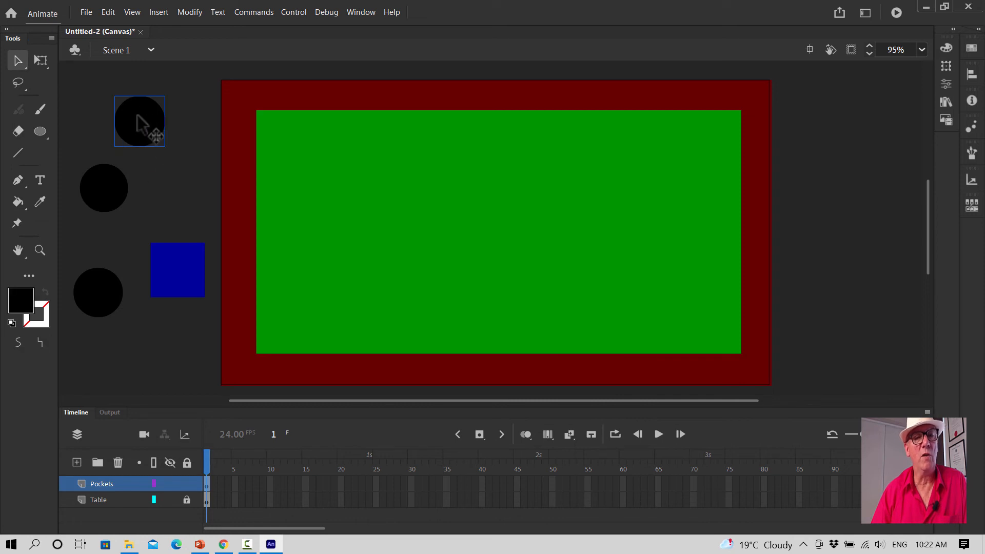
{"action": "mouse_move", "coordinate": [138, 116]}
{"action": "left_mouse_down"}
{"action": "mouse_move", "coordinate": [158, 98]}
{"action": "mouse_move", "coordinate": [121, 104]}
{"action": "mouse_move", "coordinate": [131, 103]}
{"action": "left_mouse_up"}
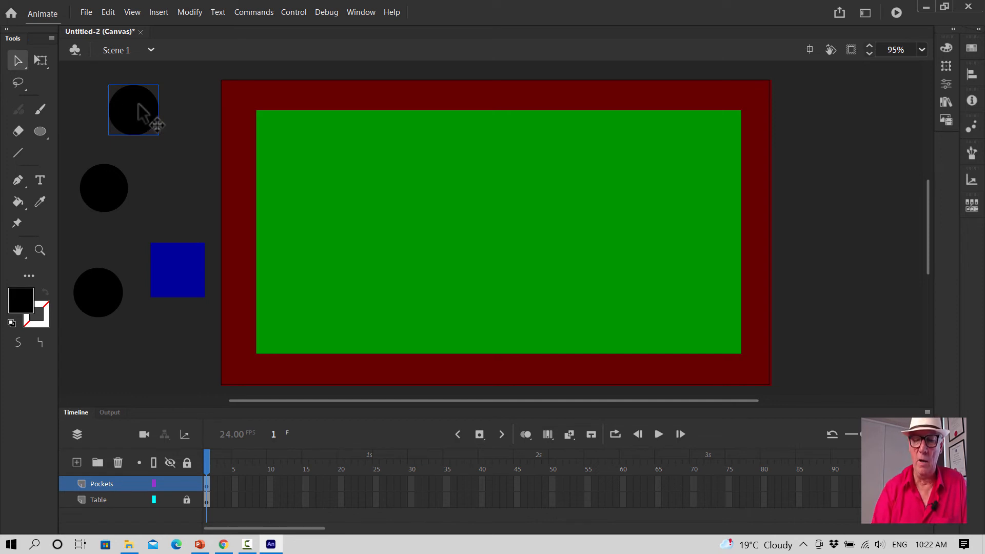
{"action": "key", "text": "Delete"}
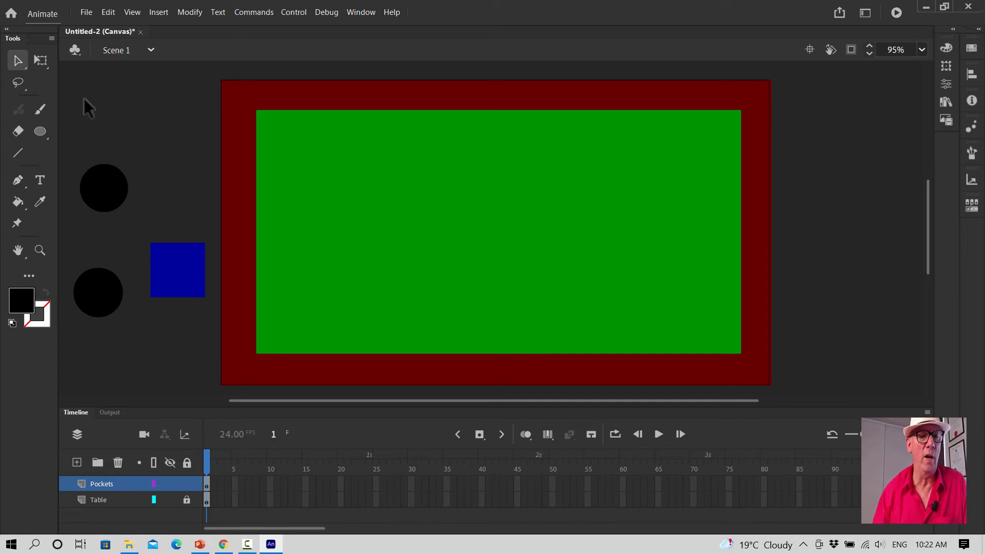
Step: Cut away the lower half of the upper black circle by overlapping it with the blue square and moving the square back off
{"action": "left_click", "coordinate": [41, 133]}
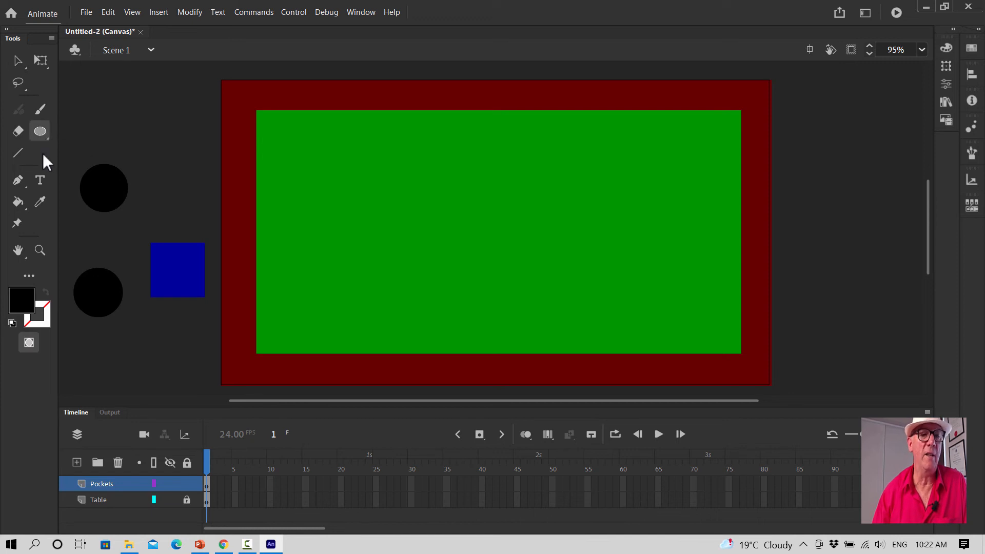
{"action": "left_click", "coordinate": [17, 59]}
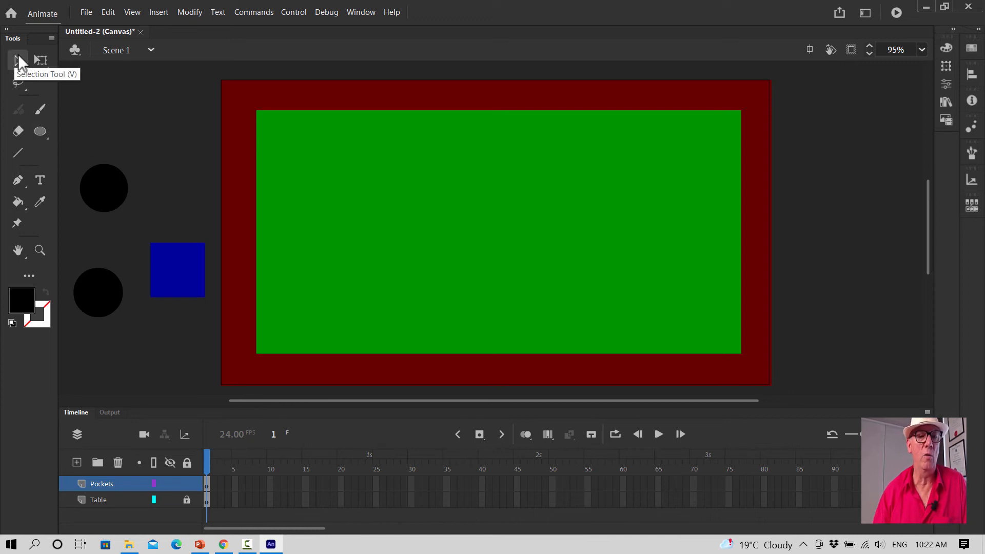
{"action": "left_click", "coordinate": [169, 275]}
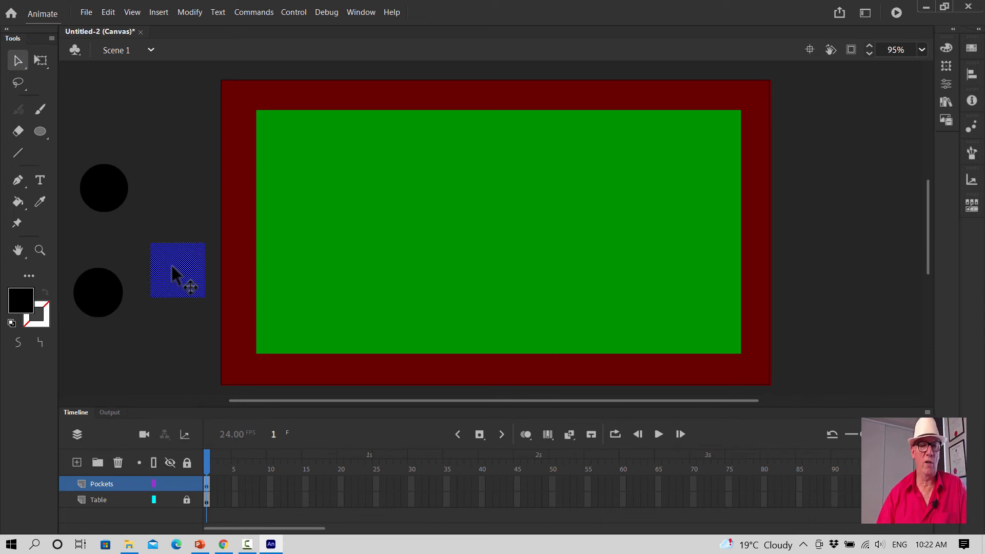
{"action": "left_click_drag", "start_coordinate": [176, 272], "coordinate": [104, 217]}
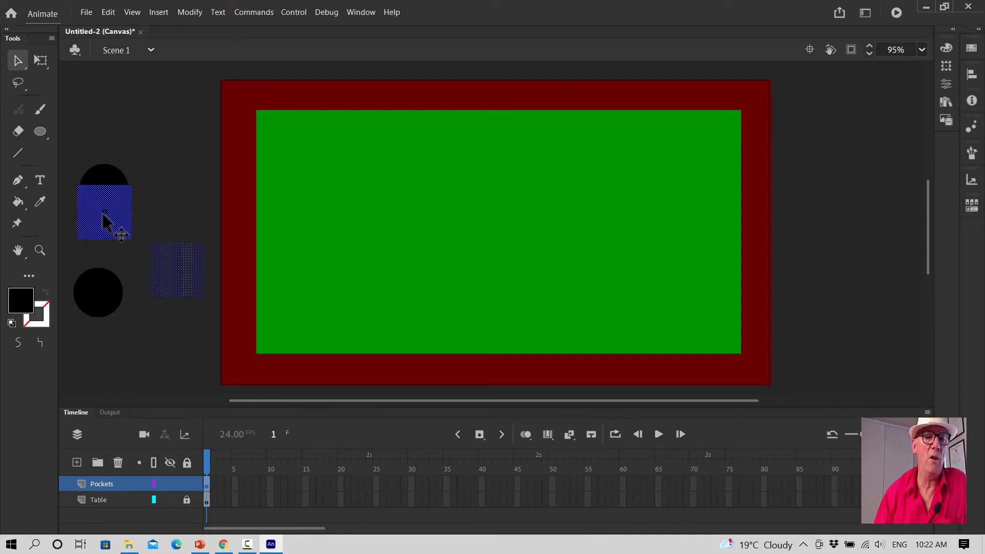
{"action": "left_click_drag", "start_coordinate": [104, 216], "coordinate": [104, 216]}
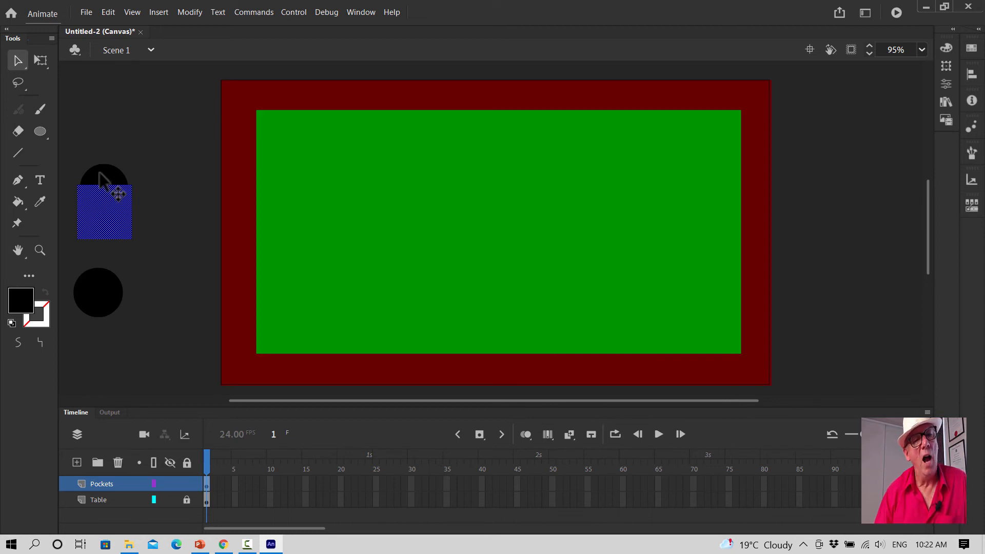
{"action": "left_click_drag", "start_coordinate": [112, 210], "coordinate": [187, 248]}
{"action": "left_click", "coordinate": [174, 195]}
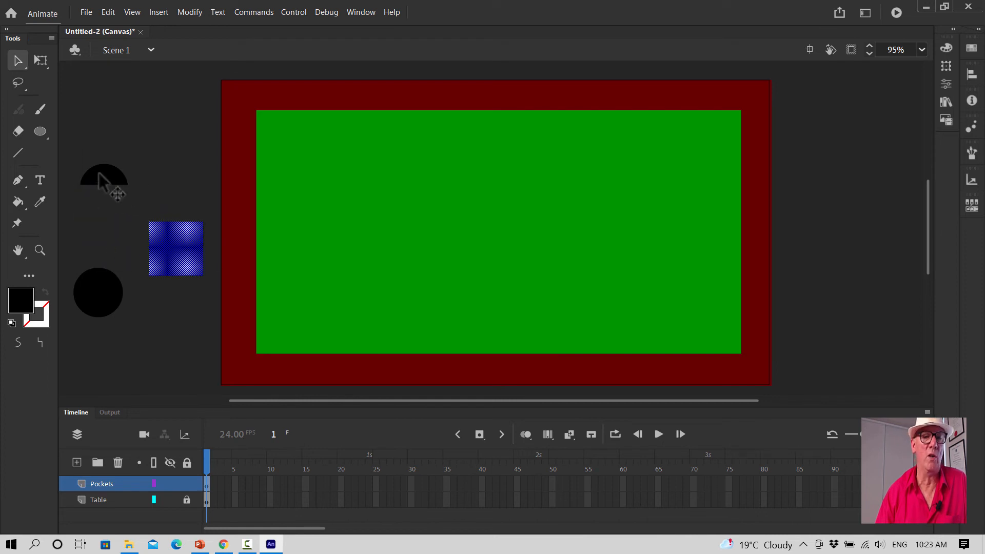
Step: Convert the remaining black half circle into a Graphic symbol named SidePocket
{"action": "left_click", "coordinate": [101, 177]}
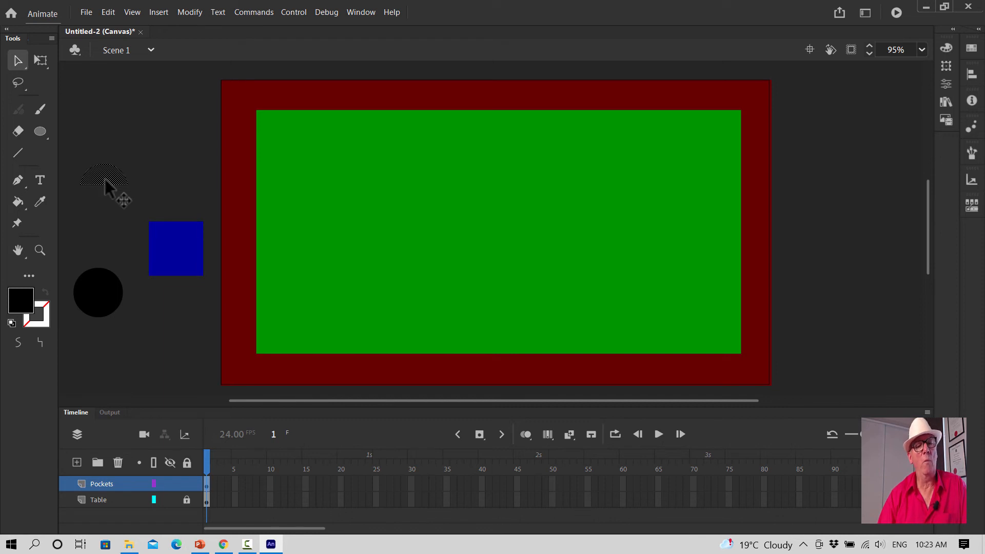
{"action": "right_click", "coordinate": [106, 184]}
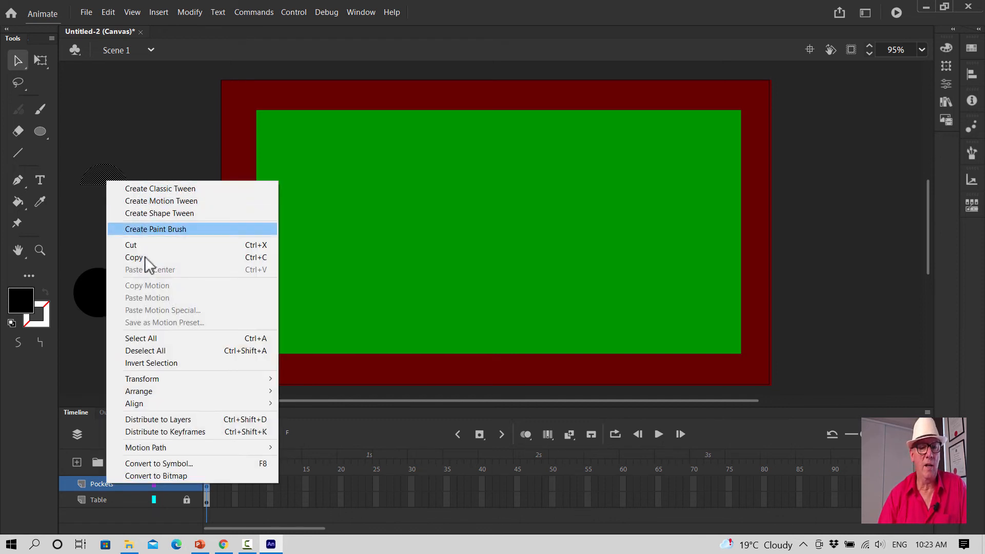
{"action": "left_click", "coordinate": [171, 462]}
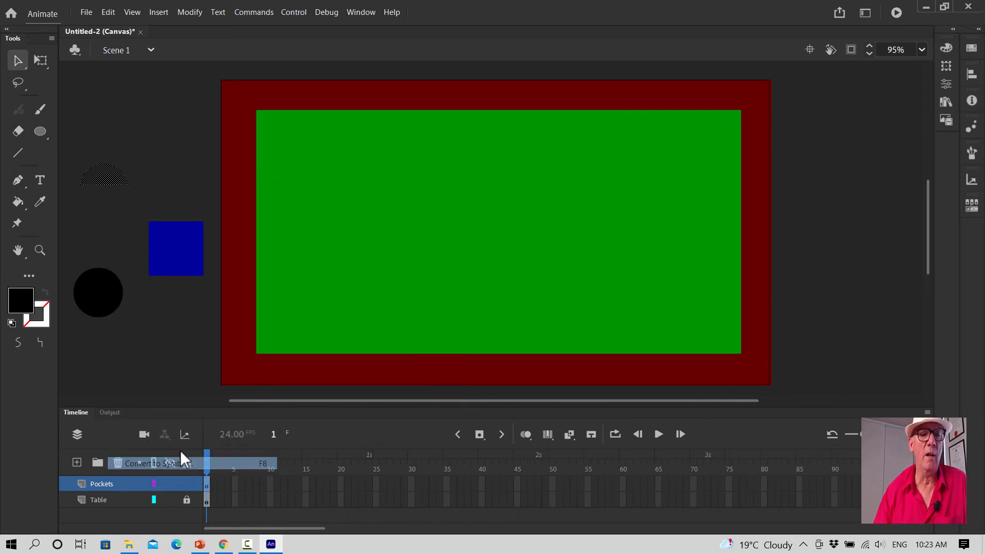
{"action": "left_click", "coordinate": [461, 158]}
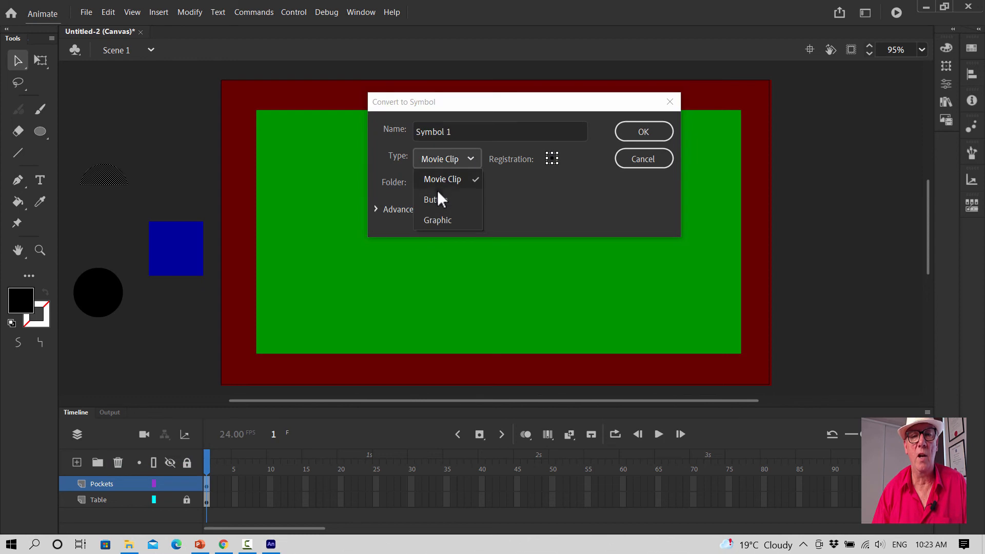
{"action": "left_click", "coordinate": [435, 220]}
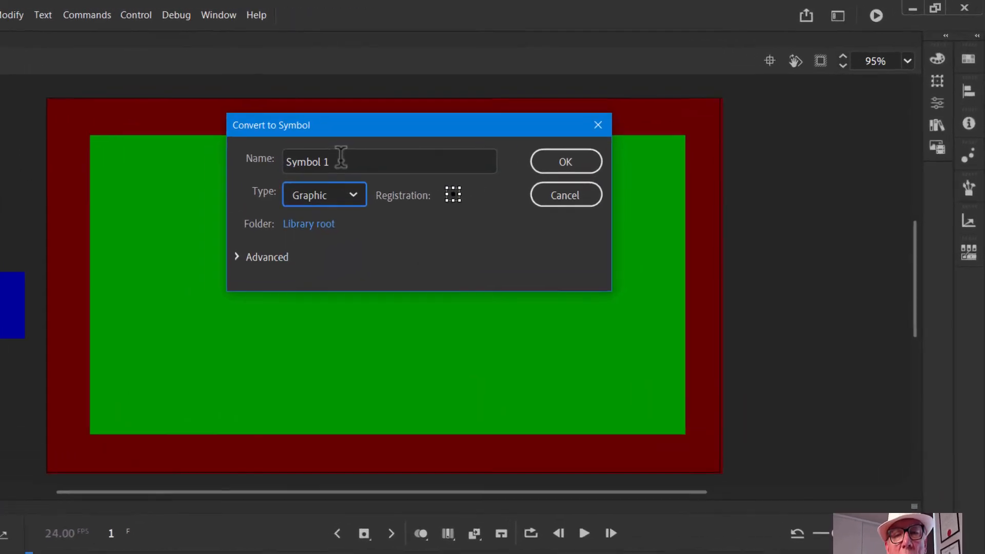
{"action": "left_click", "coordinate": [340, 161]}
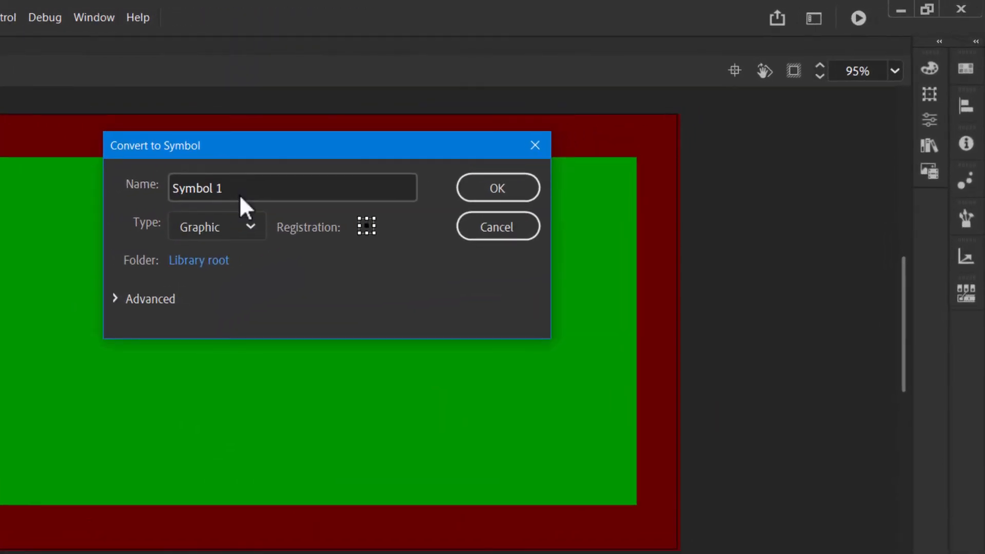
{"action": "key", "text": "BackSpace"}
{"action": "key", "text": "BackSpace"}
{"action": "key", "text": "BackSpace"}
{"action": "key", "text": "BackSpace"}
{"action": "key", "text": "BackSpace"}
{"action": "key", "text": "BackSpace"}
{"action": "key", "text": "BackSpace"}
{"action": "key", "text": "BackSpace"}
{"action": "type", "text": "sidep"}
{"action": "key", "text": "BackSpace"}
{"action": "key", "text": "BackSpace"}
{"action": "key", "text": "BackSpace"}
{"action": "key", "text": "BackSpace"}
{"action": "key", "text": "BackSpace"}
{"action": "type", "text": "SidePocket"}
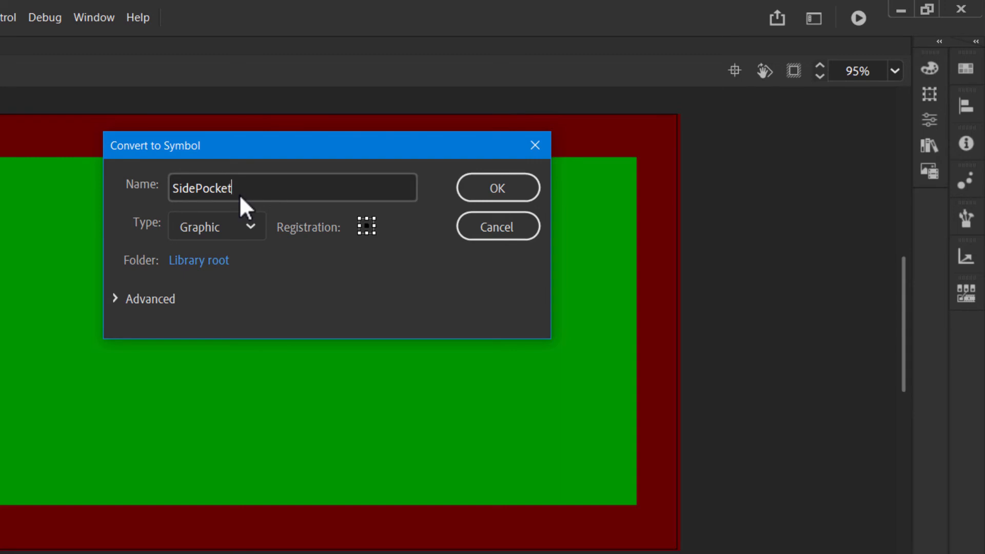
{"action": "left_click", "coordinate": [514, 194]}
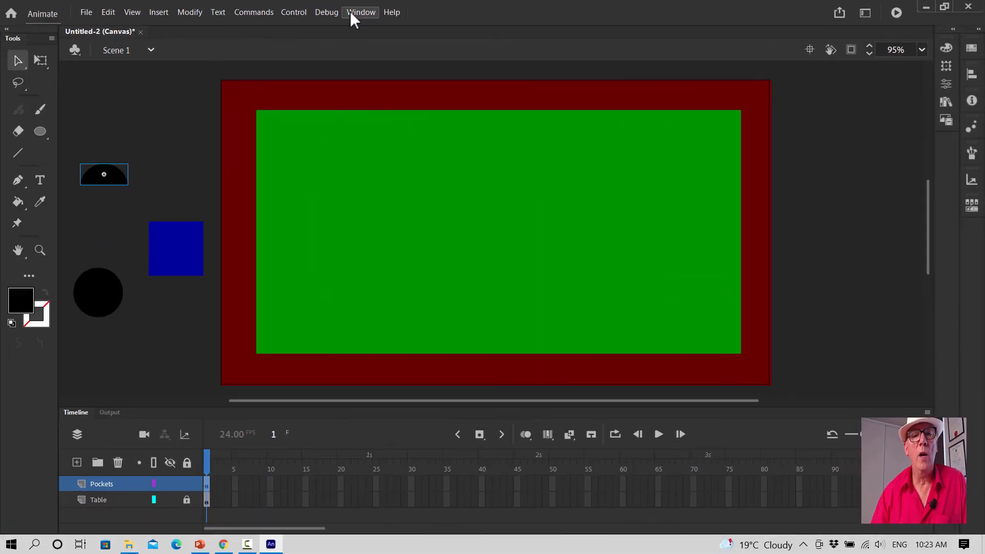
Step: Place a SidePocket instance from the library at the middle of the green area's bottom edge
{"action": "left_click", "coordinate": [354, 13]}
{"action": "left_click", "coordinate": [396, 157]}
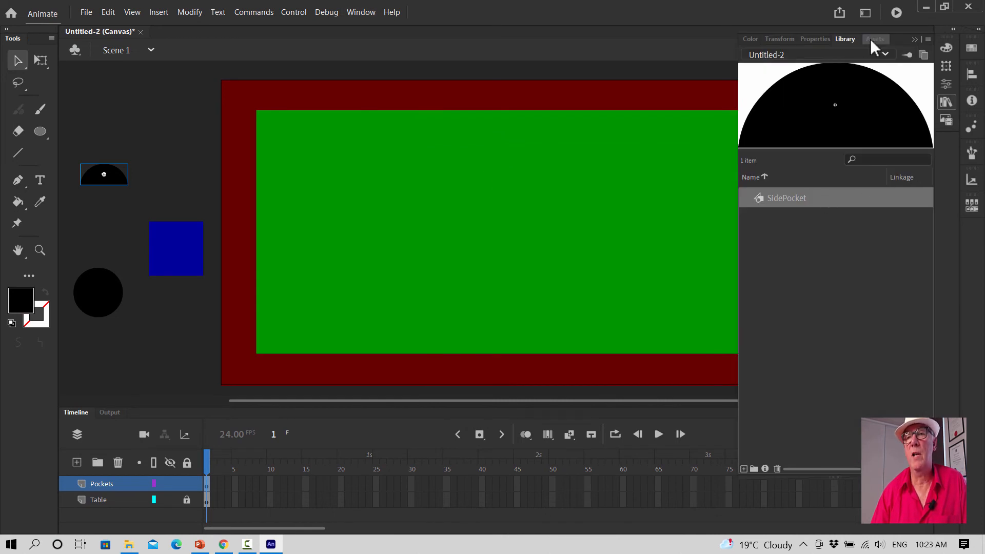
{"action": "left_click", "coordinate": [843, 40]}
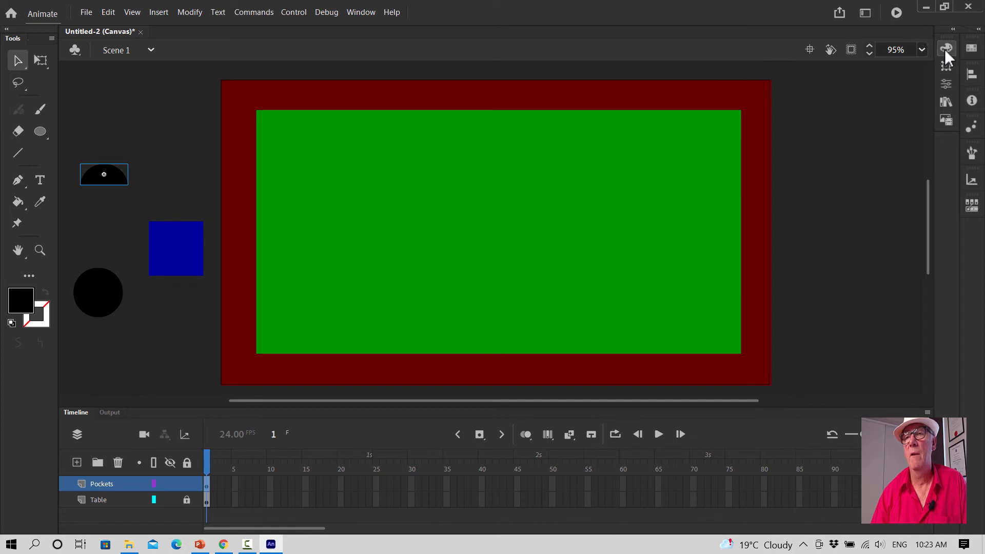
{"action": "left_click", "coordinate": [947, 84]}
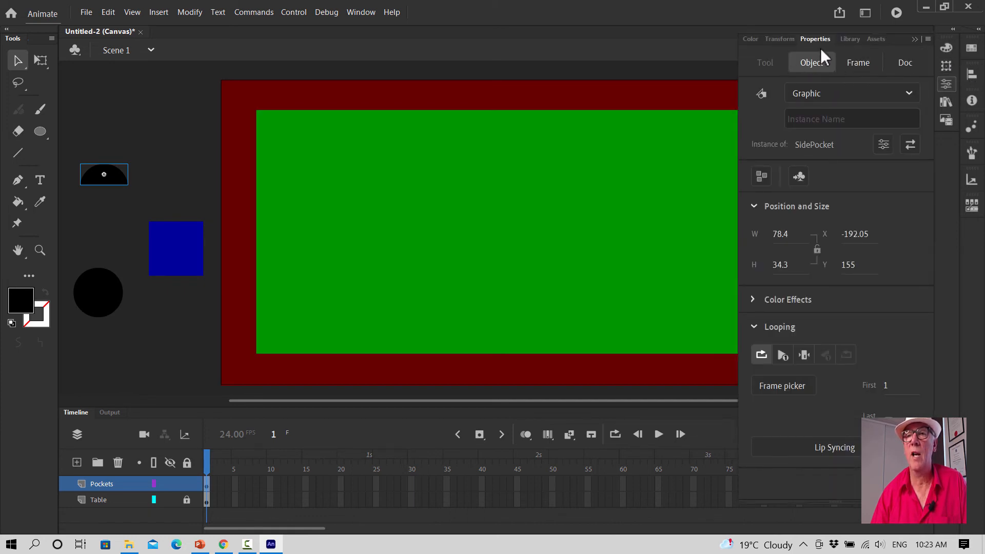
{"action": "left_click", "coordinate": [848, 39]}
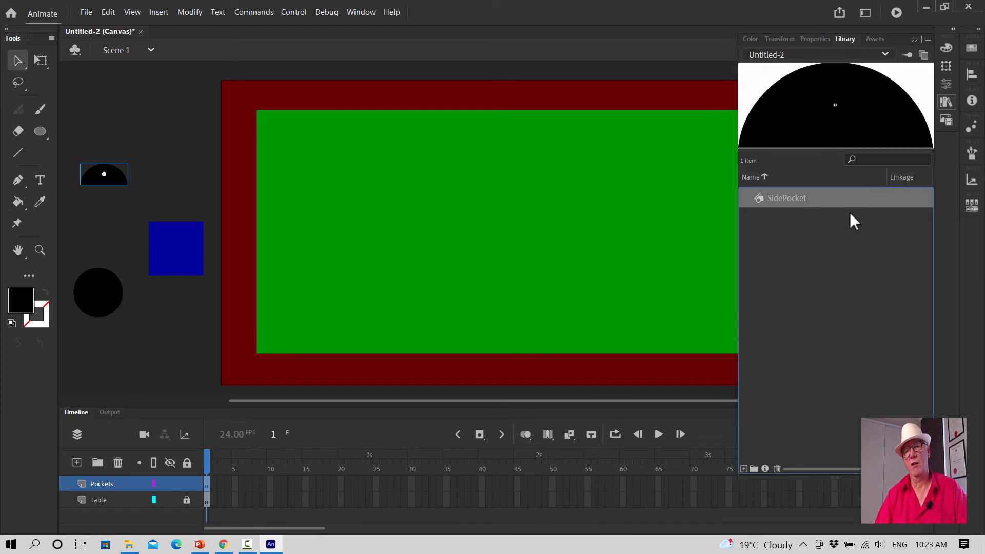
{"action": "left_click_drag", "start_coordinate": [539, 199], "coordinate": [513, 344]}
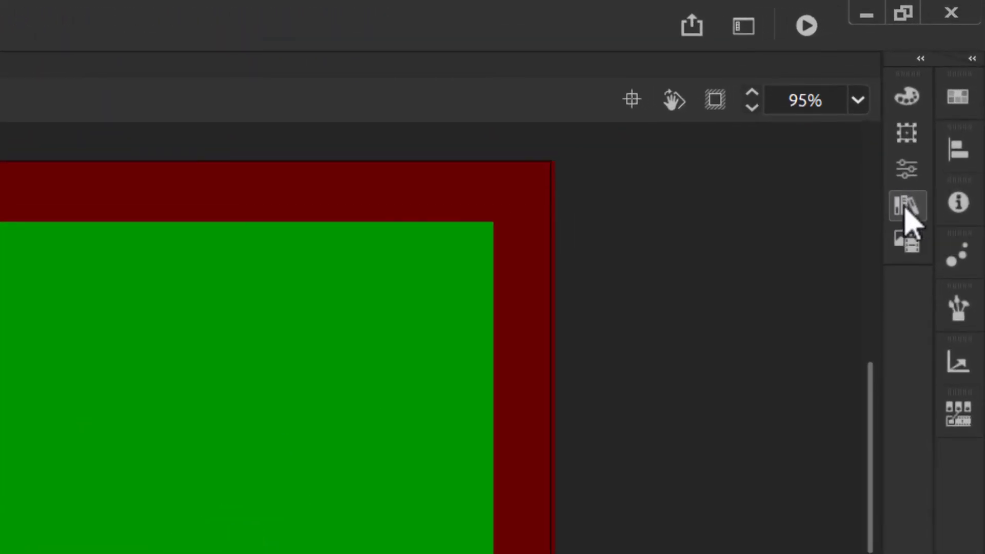
Step: Place a second SidePocket instance in the upper middle of the green area and flip it vertically
{"action": "left_click", "coordinate": [904, 209]}
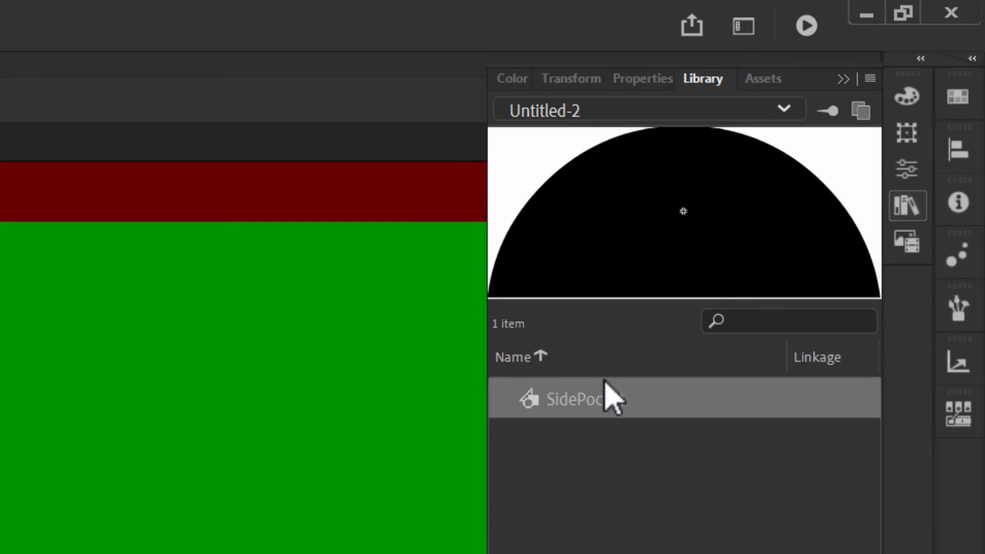
{"action": "left_click", "coordinate": [611, 405]}
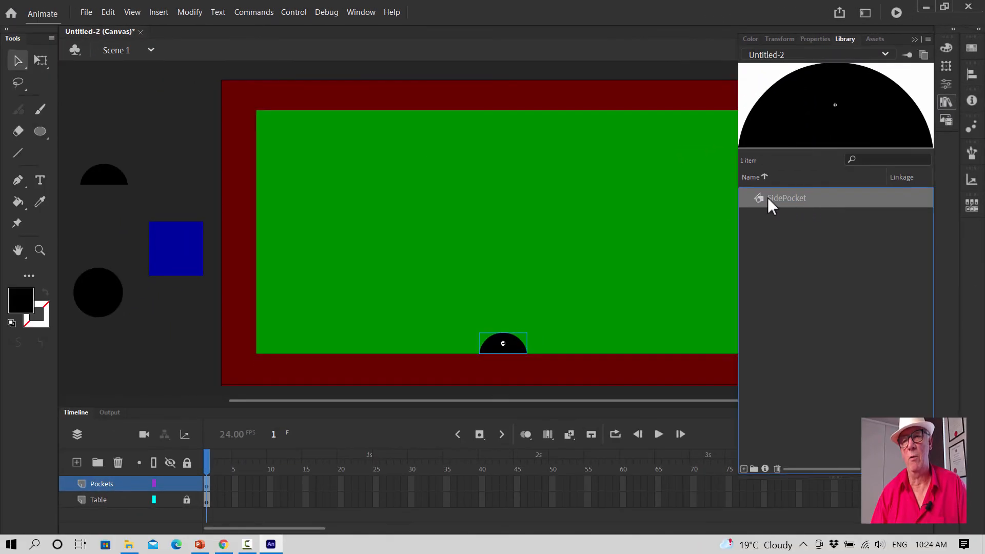
{"action": "left_click_drag", "start_coordinate": [515, 181], "coordinate": [515, 181]}
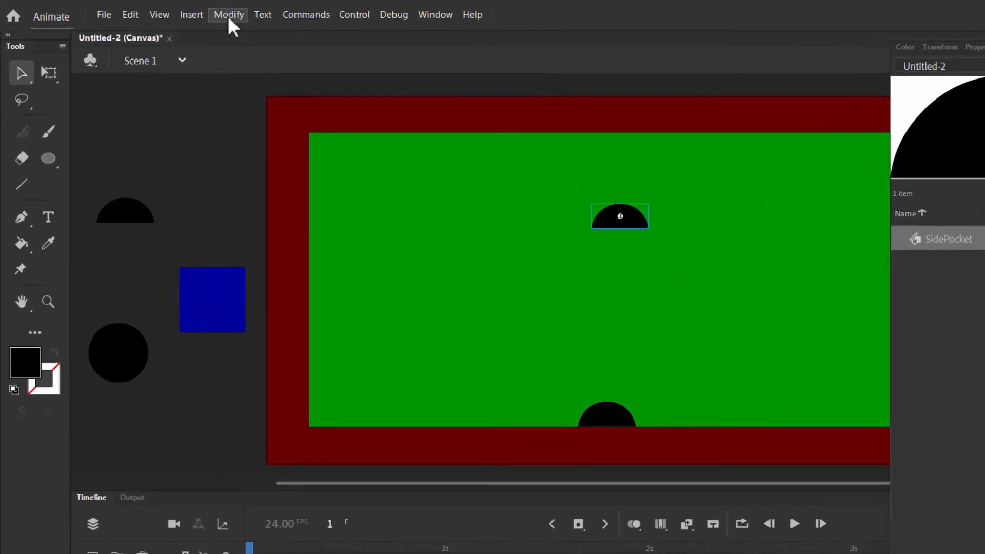
{"action": "left_click", "coordinate": [190, 12]}
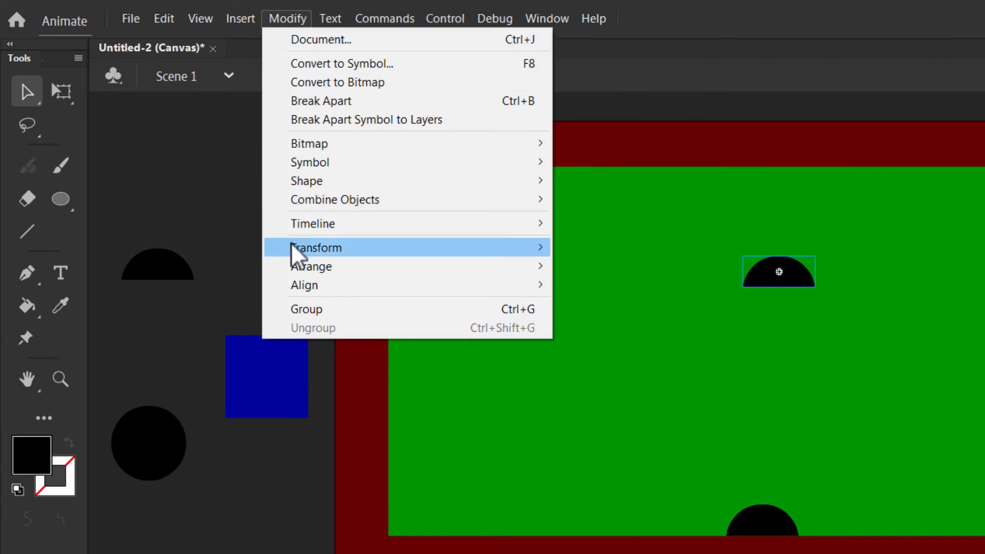
{"action": "mouse_move", "coordinate": [297, 251]}
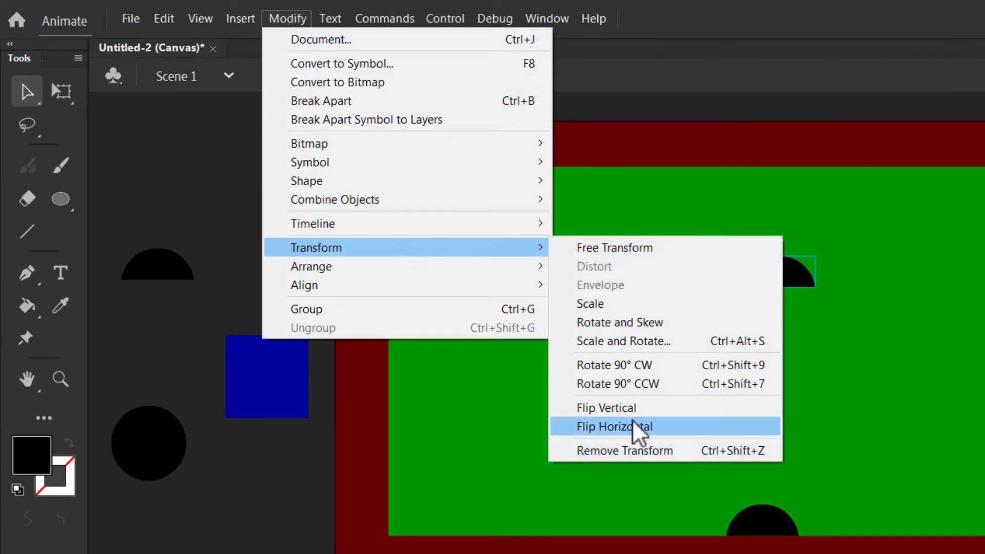
{"action": "left_click", "coordinate": [633, 410]}
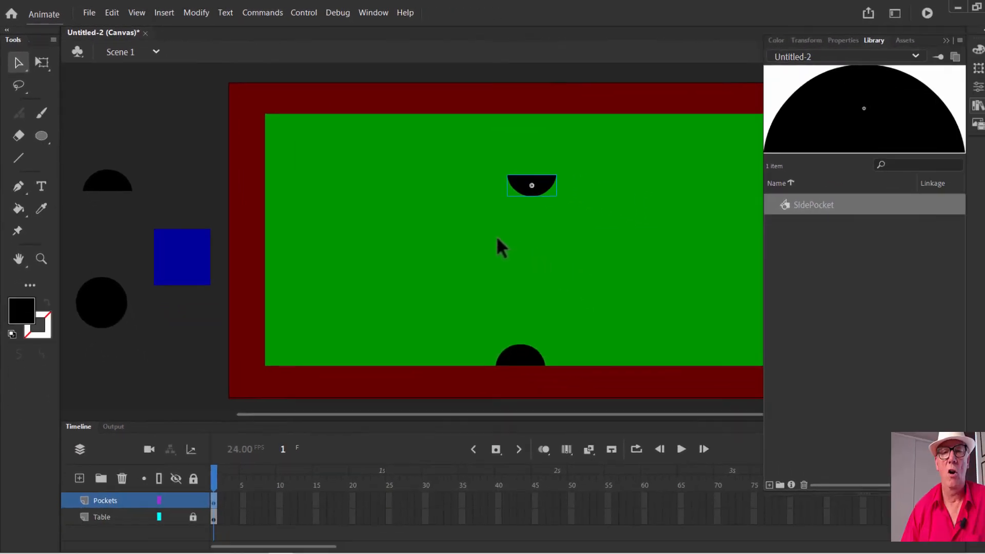
Step: Try rotating the flipped SidePocket instance with the Free Transform tool
{"action": "left_click", "coordinate": [40, 61]}
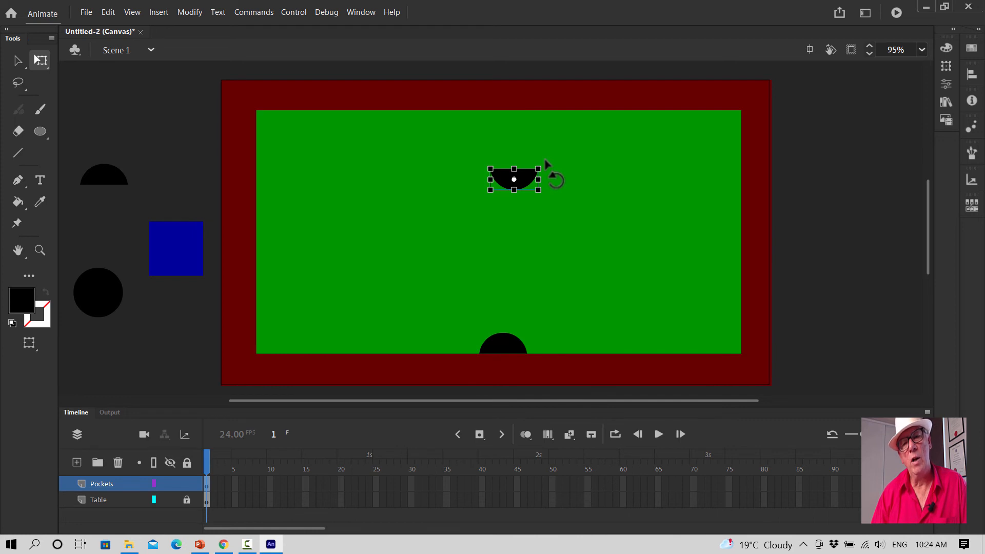
{"action": "mouse_move", "coordinate": [545, 163]}
{"action": "left_mouse_down"}
{"action": "mouse_move", "coordinate": [545, 197]}
{"action": "mouse_move", "coordinate": [545, 147]}
{"action": "mouse_move", "coordinate": [546, 164]}
{"action": "left_mouse_up"}
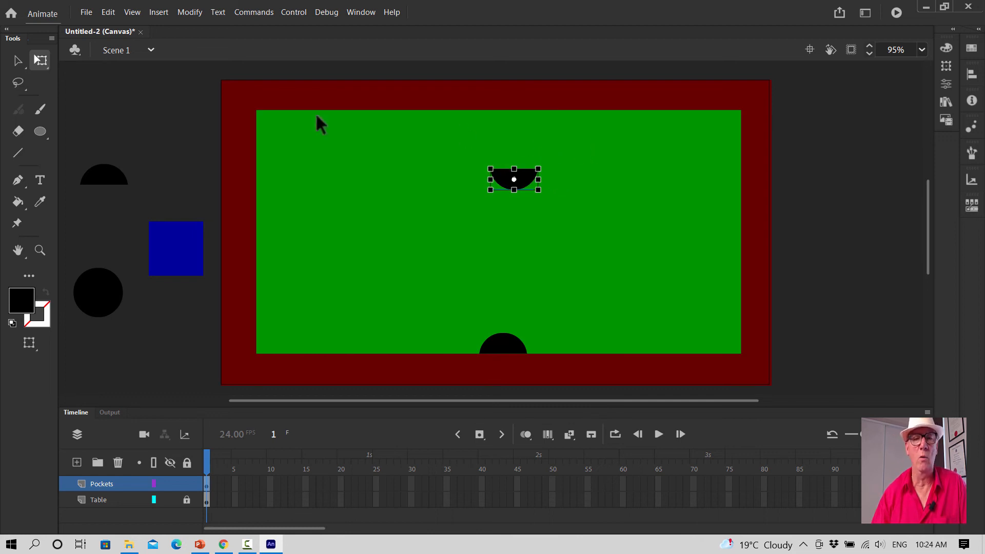
{"action": "left_click", "coordinate": [17, 60]}
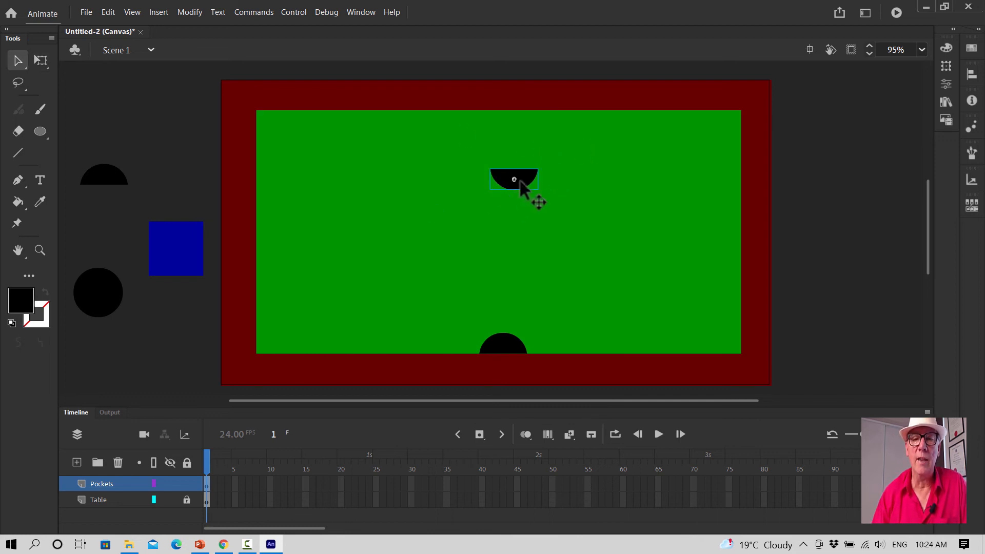
Step: Move the flipped SidePocket instance to the middle of the green area's top edge
{"action": "left_click_drag", "start_coordinate": [507, 190], "coordinate": [510, 119]}
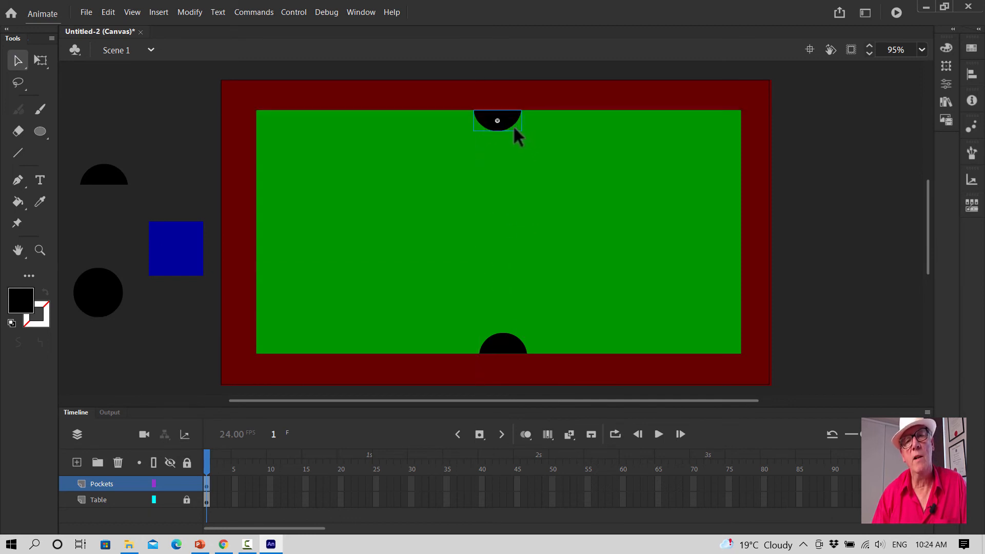
{"action": "left_click", "coordinate": [516, 144]}
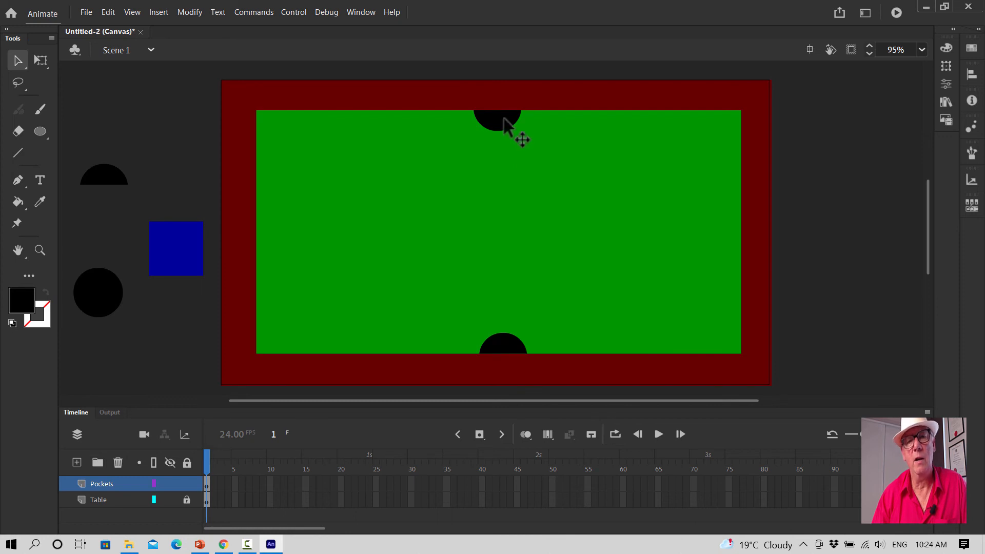
{"action": "left_click_drag", "start_coordinate": [500, 121], "coordinate": [503, 119]}
{"action": "left_click", "coordinate": [598, 154]}
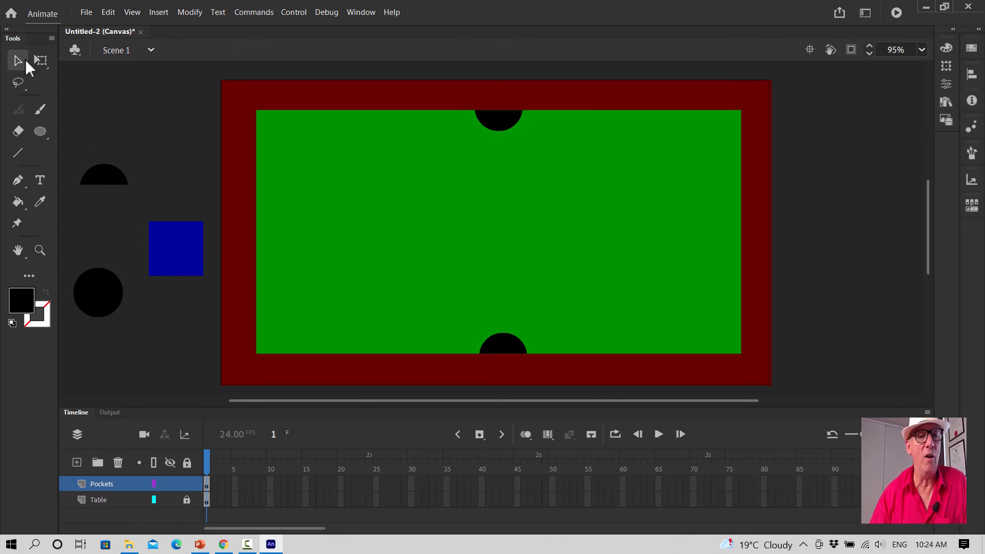
Step: Cut away the lower half of the loose black circle with the blue square and lay the square over the remaining right half
{"action": "left_click_drag", "start_coordinate": [169, 233], "coordinate": [93, 312]}
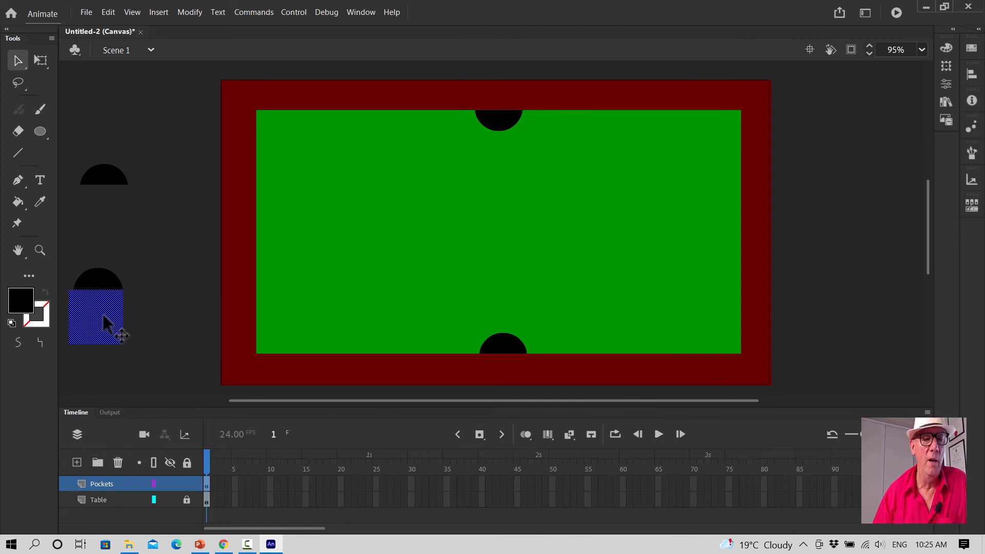
{"action": "left_click_drag", "start_coordinate": [103, 316], "coordinate": [131, 279]}
{"action": "left_click", "coordinate": [176, 296]}
{"action": "left_click", "coordinate": [104, 313]}
{"action": "left_click", "coordinate": [169, 308]}
{"action": "left_click", "coordinate": [182, 292]}
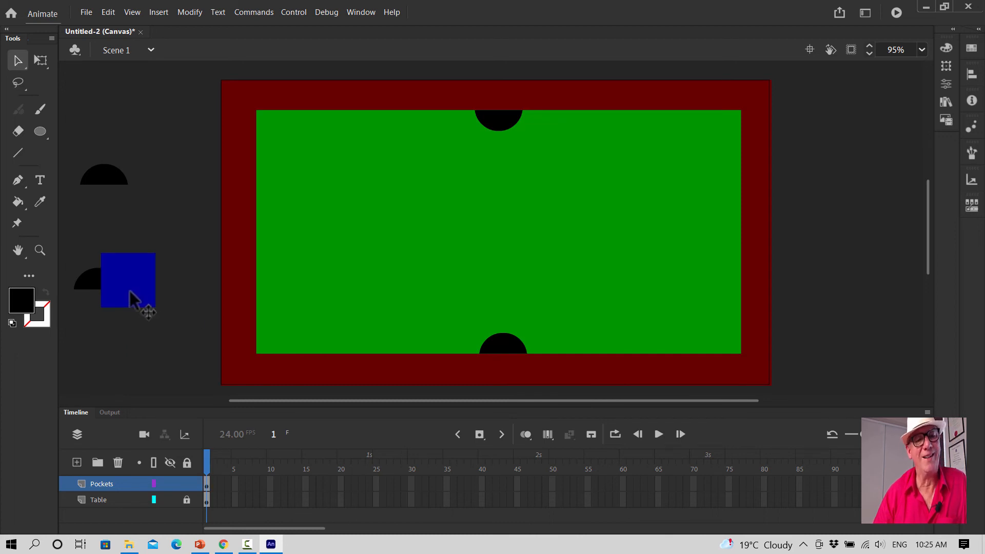
Step: Pull the blue square clear of the black half circle so only its left quarter is left
{"action": "left_click", "coordinate": [144, 303]}
{"action": "left_click_drag", "start_coordinate": [128, 280], "coordinate": [169, 280]}
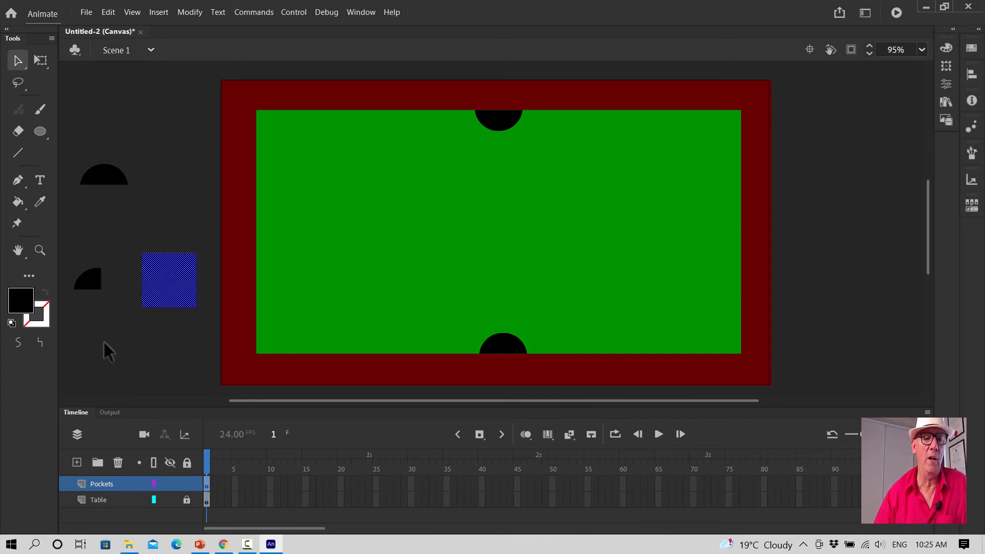
{"action": "key", "text": "ctrl+z"}
{"action": "left_click", "coordinate": [131, 371]}
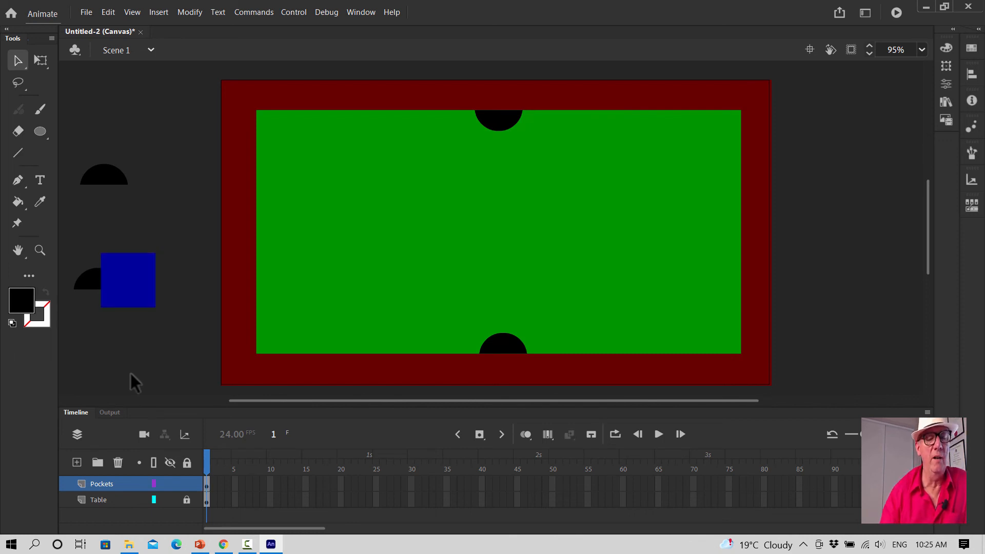
{"action": "left_click", "coordinate": [141, 290]}
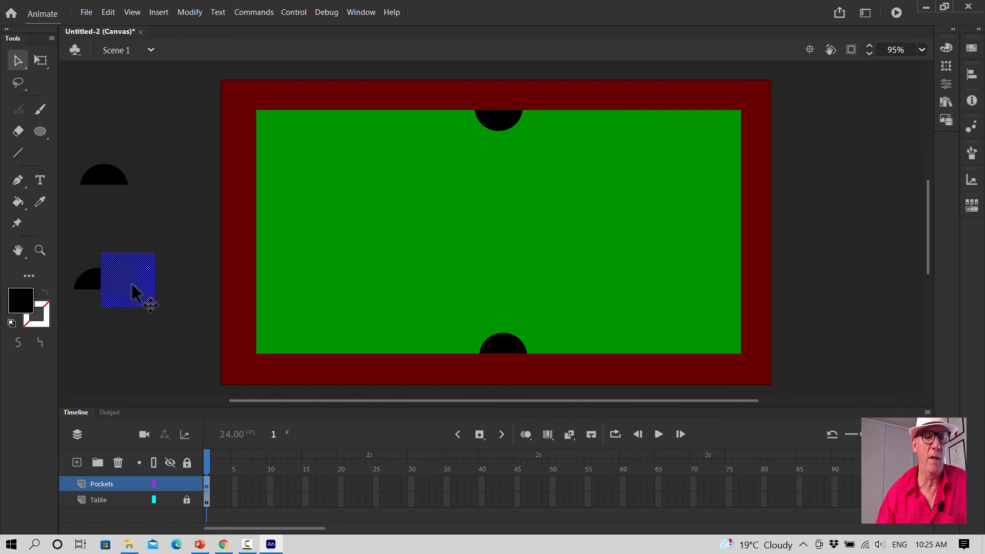
{"action": "left_click_drag", "start_coordinate": [131, 290], "coordinate": [179, 290]}
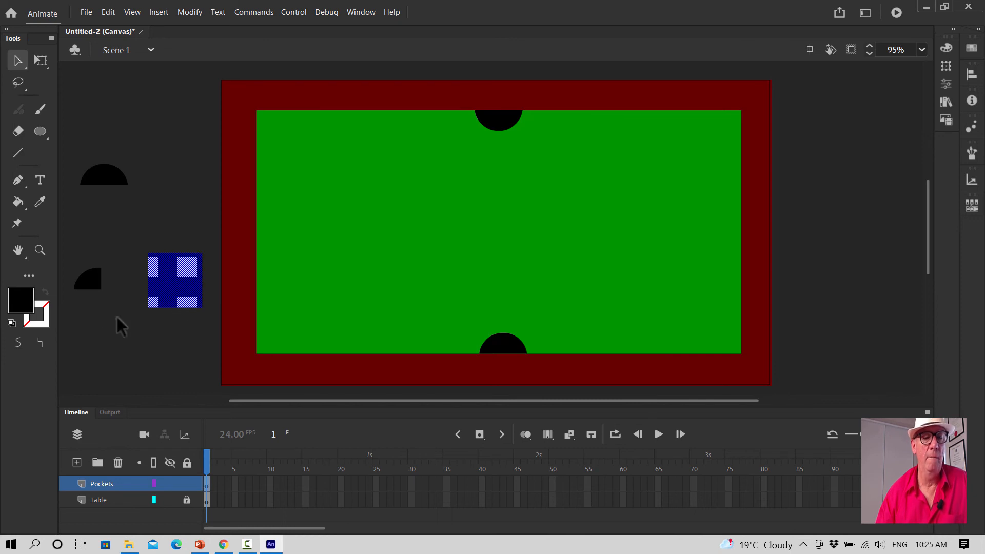
Step: Convert the black quarter circle into a Graphic symbol named CornerPocket
{"action": "left_click", "coordinate": [95, 284]}
{"action": "right_click", "coordinate": [85, 282]}
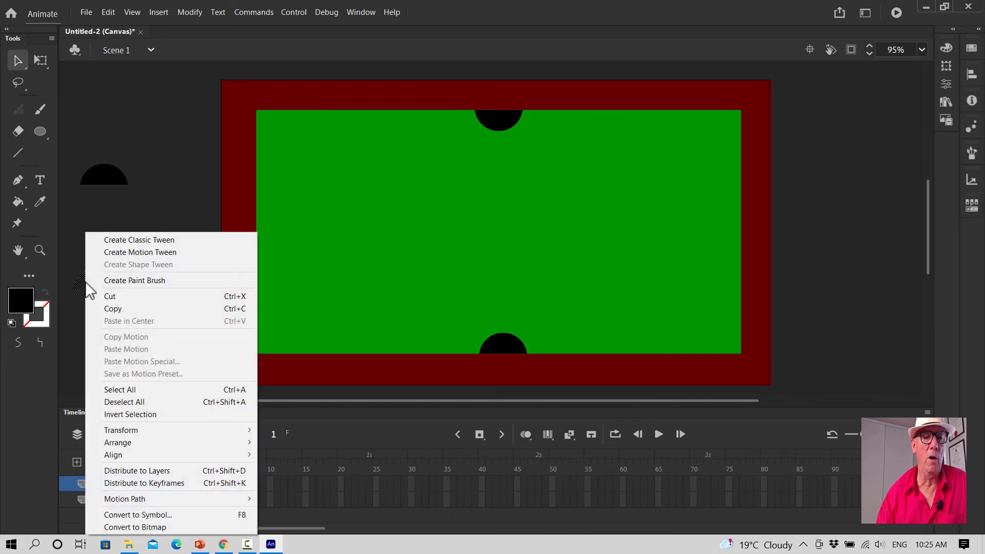
{"action": "left_click", "coordinate": [148, 516]}
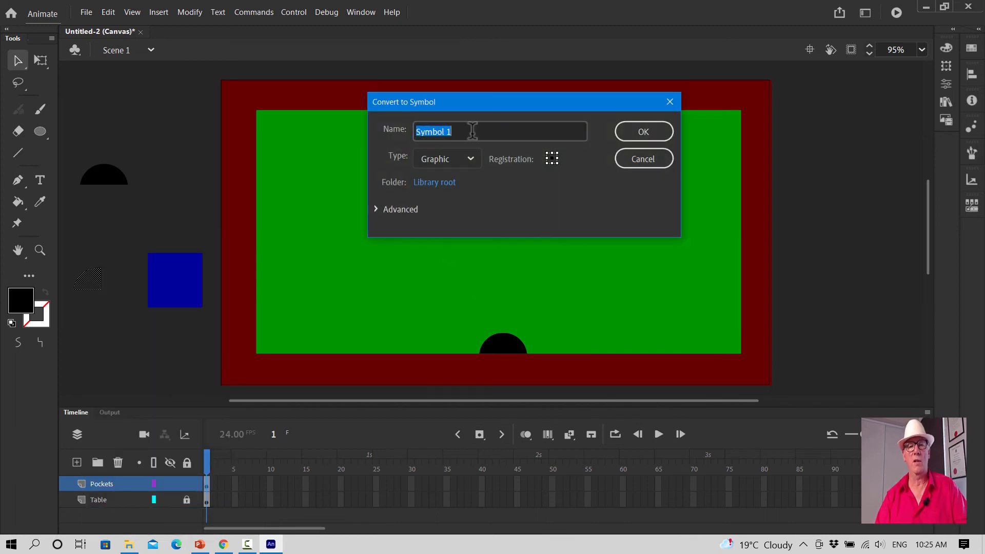
{"action": "left_click", "coordinate": [468, 131]}
{"action": "key", "text": "BackSpace"}
{"action": "key", "text": "BackSpace"}
{"action": "key", "text": "BackSpace"}
{"action": "key", "text": "BackSpace"}
{"action": "key", "text": "BackSpace"}
{"action": "key", "text": "BackSpace"}
{"action": "key", "text": "BackSpace"}
{"action": "key", "text": "BackSpace"}
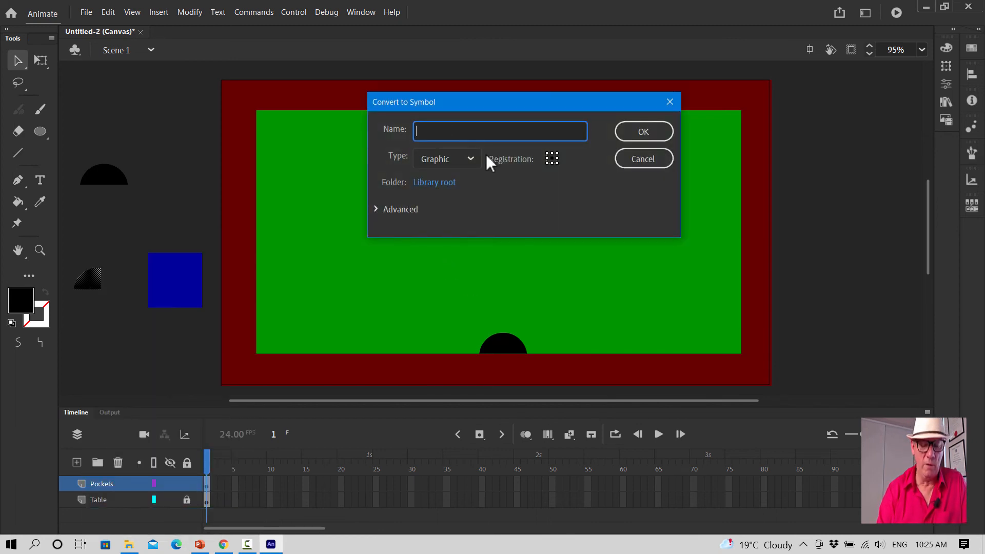
{"action": "type", "text": "CornerPocket"}
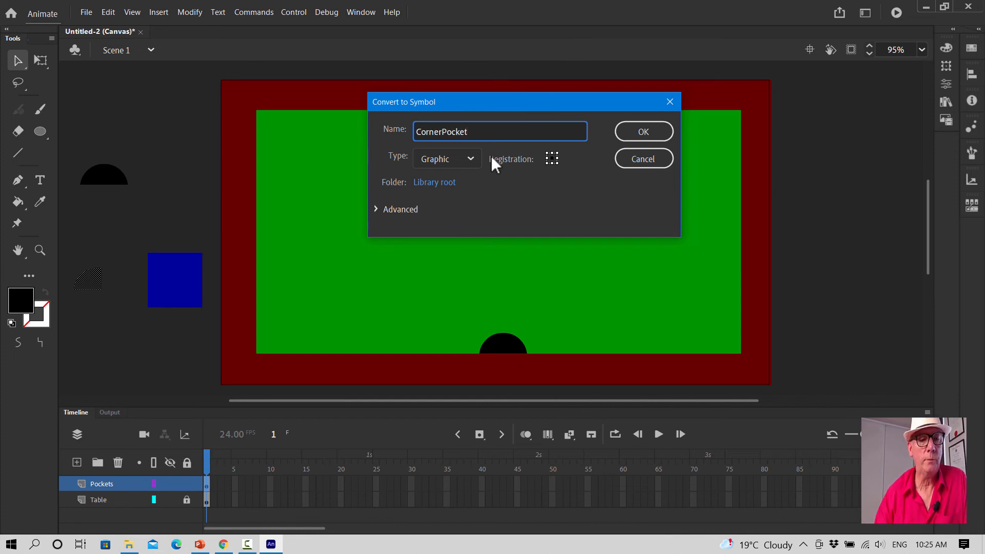
{"action": "left_click", "coordinate": [650, 134]}
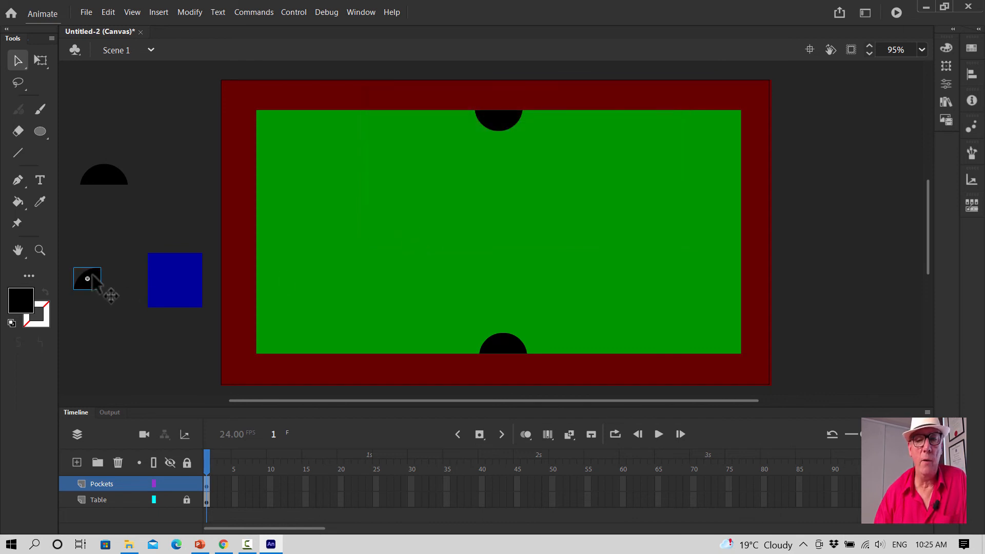
Step: Place the CornerPocket instance in the bottom-right corner of the green area
{"action": "left_click_drag", "start_coordinate": [92, 275], "coordinate": [602, 305]}
{"action": "left_click_drag", "start_coordinate": [713, 334], "coordinate": [734, 342]}
{"action": "left_click", "coordinate": [817, 335]}
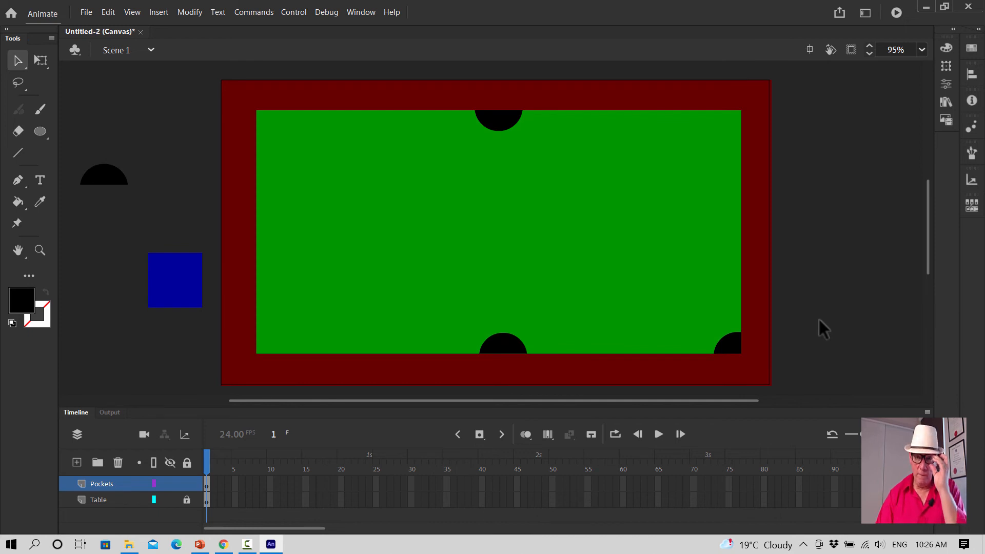
Step: Widen the bottom-right corner pocket slightly with Free Transform and nudge it back into the corner
{"action": "left_click", "coordinate": [732, 347]}
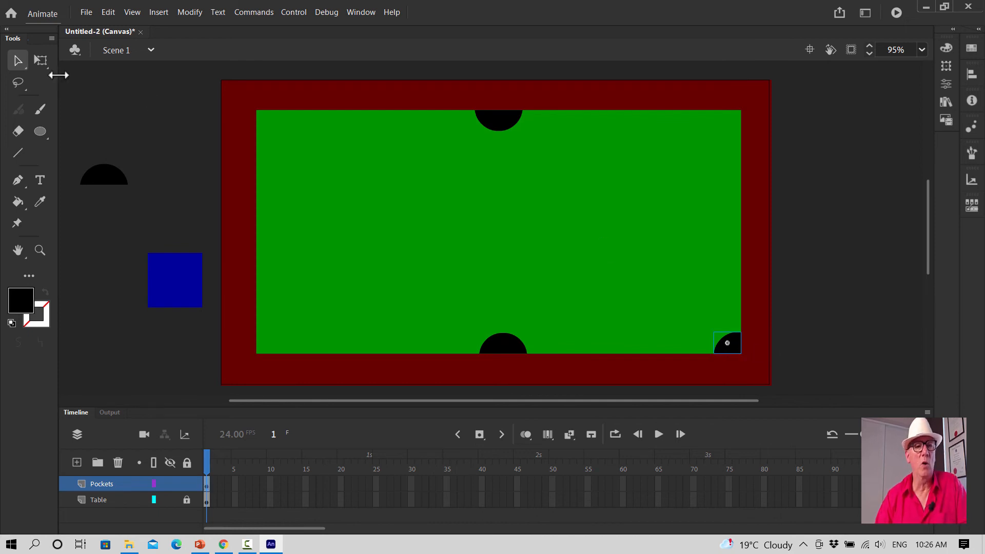
{"action": "left_click", "coordinate": [41, 61]}
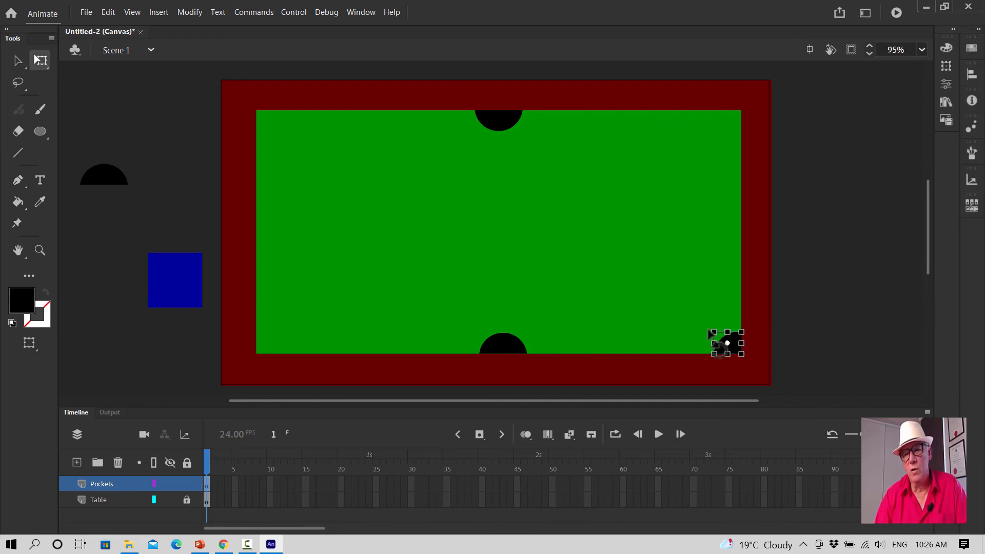
{"action": "mouse_move", "coordinate": [713, 332]}
{"action": "left_mouse_down"}
{"action": "mouse_move", "coordinate": [703, 322]}
{"action": "mouse_move", "coordinate": [707, 329]}
{"action": "left_mouse_up"}
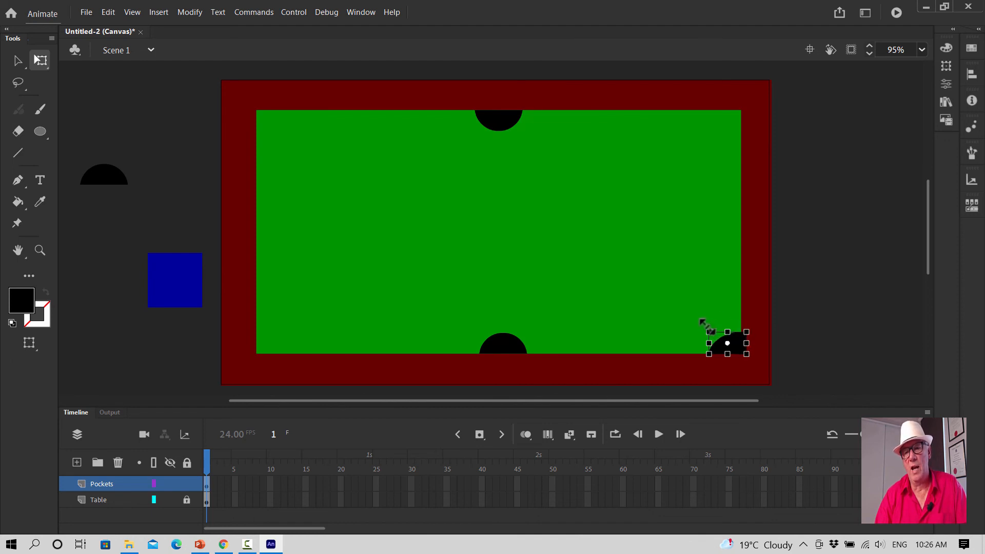
{"action": "key", "text": "Left"}
{"action": "key", "text": "Left"}
{"action": "key", "text": "Left"}
{"action": "key", "text": "Left"}
{"action": "key", "text": "Left"}
{"action": "key", "text": "Left"}
{"action": "key", "text": "Left"}
{"action": "key", "text": "Left"}
{"action": "key", "text": "Left"}
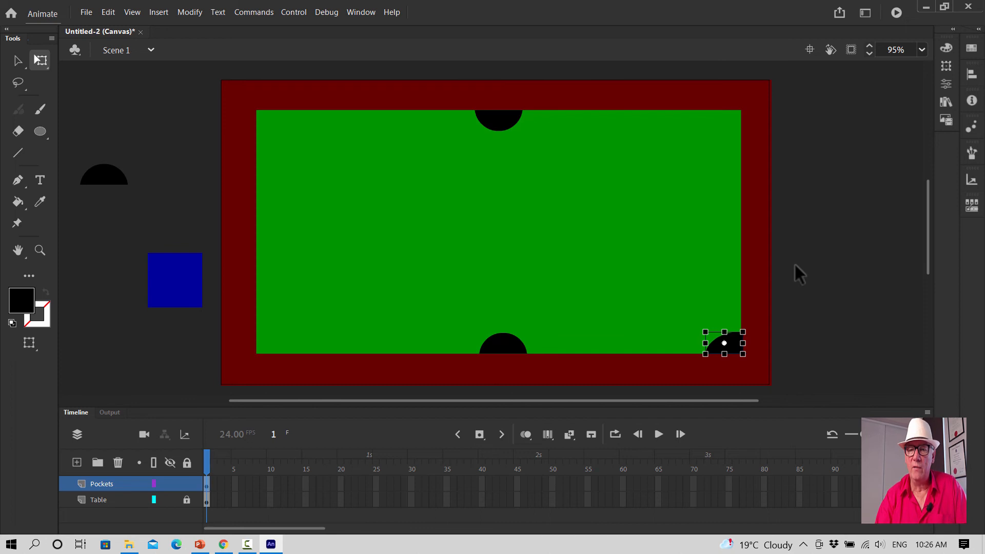
{"action": "key", "text": "Right"}
{"action": "key", "text": "Right"}
{"action": "key", "text": "Right"}
{"action": "key", "text": "Right"}
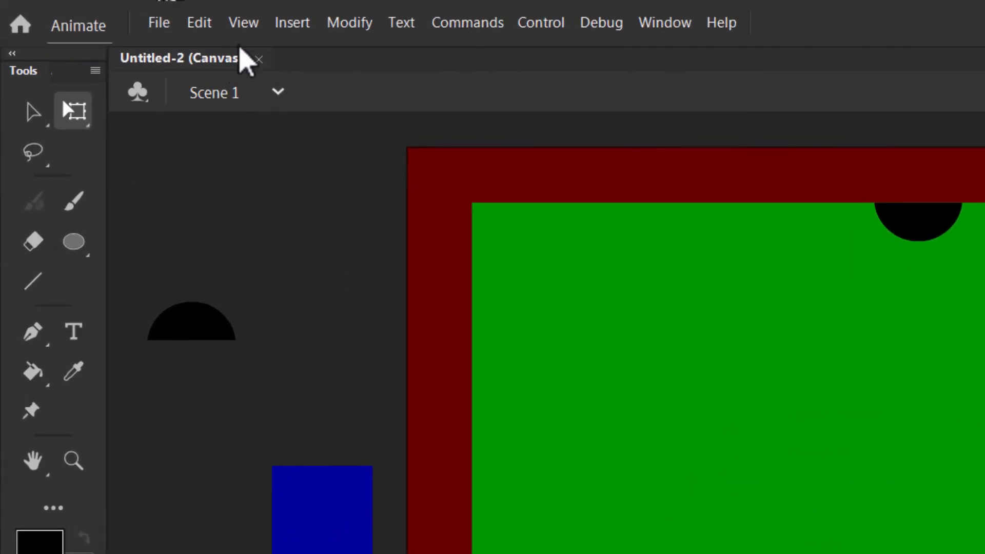
Step: Paste a copy of the widened corner pocket, move it to the upper right of the green area and rotate it half a turn
{"action": "left_click", "coordinate": [201, 23]}
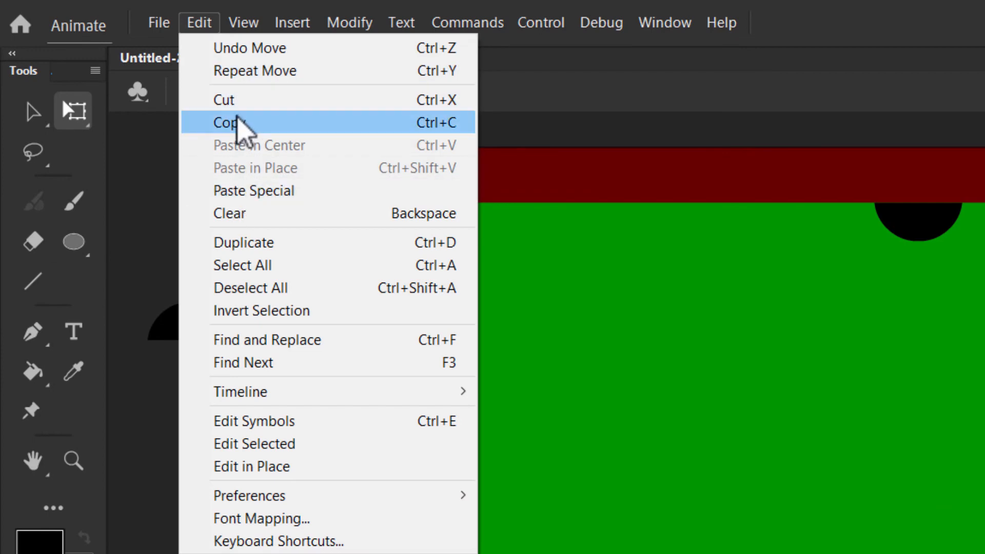
{"action": "left_click", "coordinate": [236, 126]}
{"action": "left_click", "coordinate": [202, 22]}
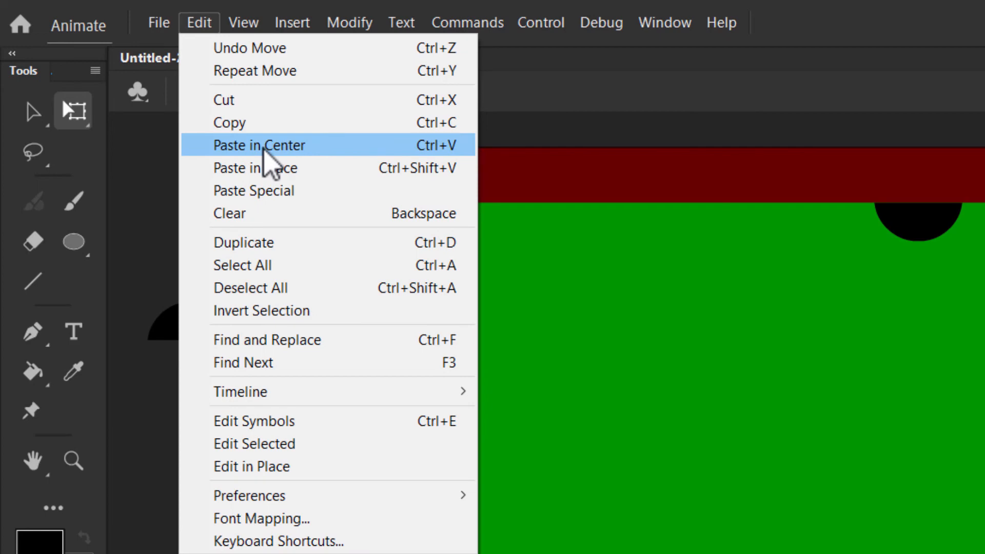
{"action": "left_click", "coordinate": [266, 149]}
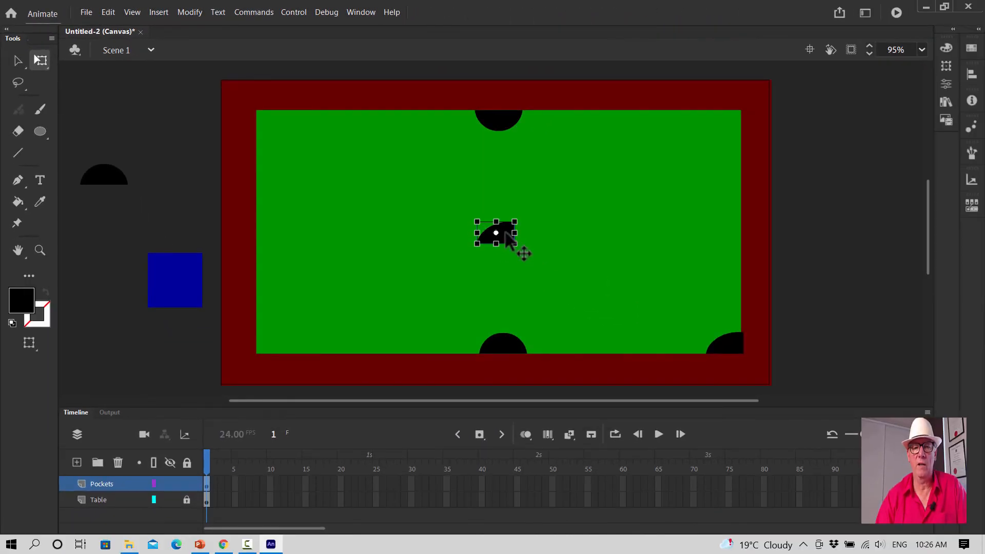
{"action": "left_click_drag", "start_coordinate": [509, 236], "coordinate": [595, 166]}
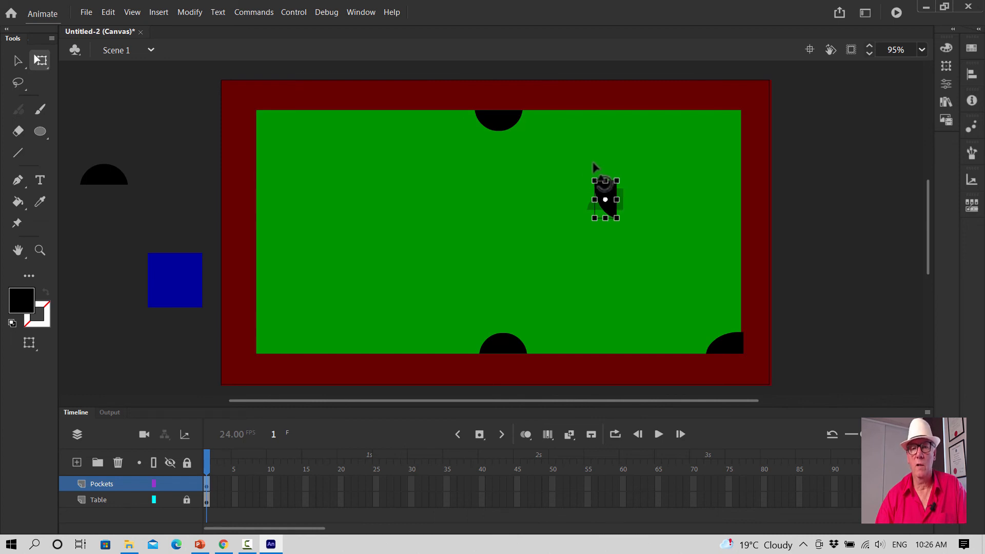
{"action": "left_click_drag", "start_coordinate": [592, 163], "coordinate": [587, 210]}
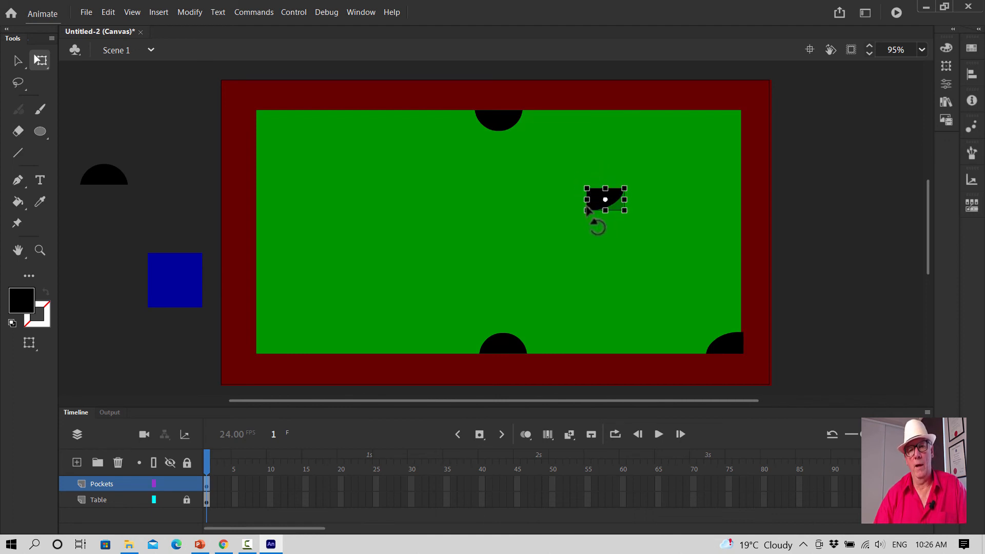
Step: Flip the copied corner pocket vertically and place it in the bottom-left corner of the green area
{"action": "left_click", "coordinate": [189, 13]}
{"action": "mouse_move", "coordinate": [208, 163]}
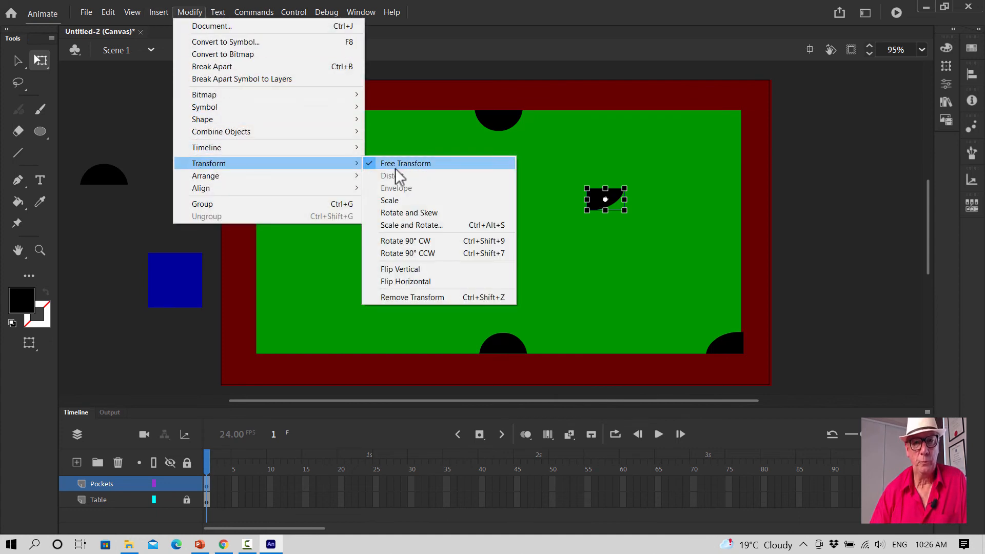
{"action": "left_click", "coordinate": [402, 270]}
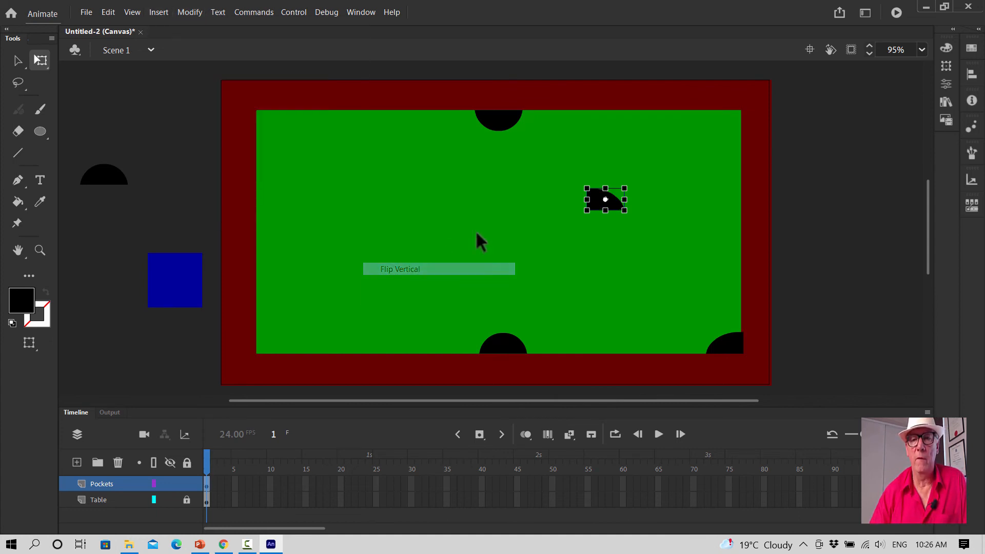
{"action": "left_click_drag", "start_coordinate": [615, 200], "coordinate": [286, 342]}
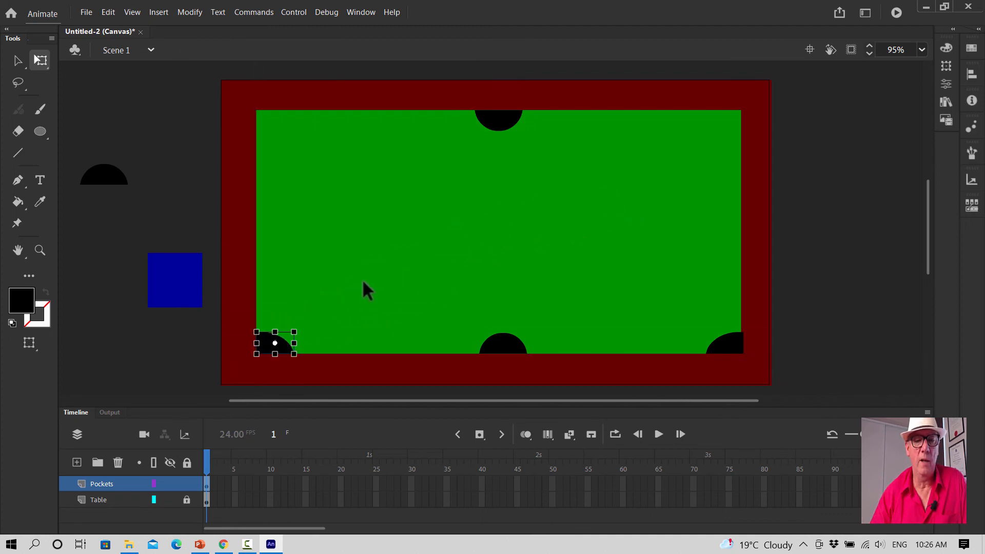
{"action": "left_click", "coordinate": [386, 285]}
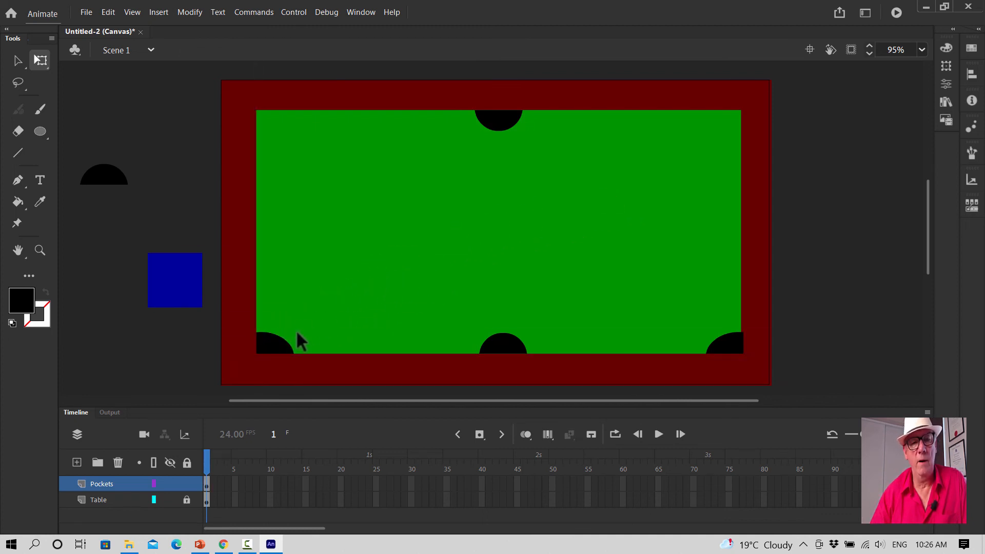
Step: Place a vertically flipped copy of the bottom-left corner pocket in the green area's top-left corner
{"action": "left_click", "coordinate": [276, 341]}
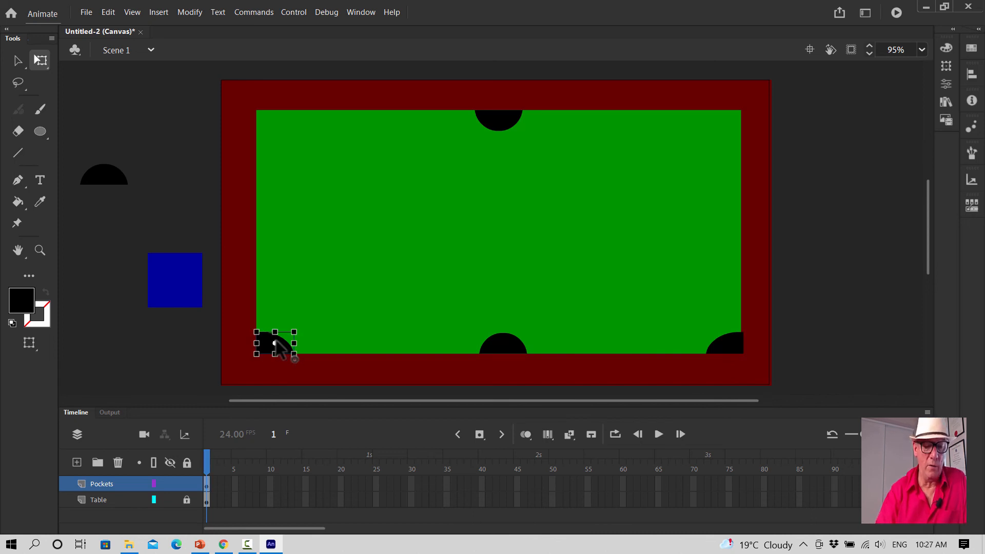
{"action": "key", "text": "ctrl+c"}
{"action": "key", "text": "ctrl+v"}
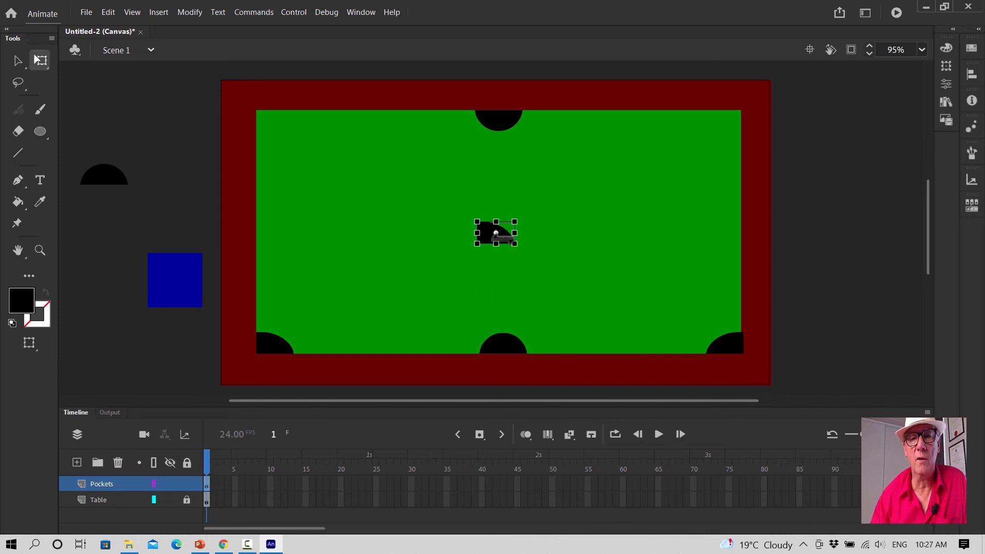
{"action": "left_click_drag", "start_coordinate": [502, 237], "coordinate": [318, 140]}
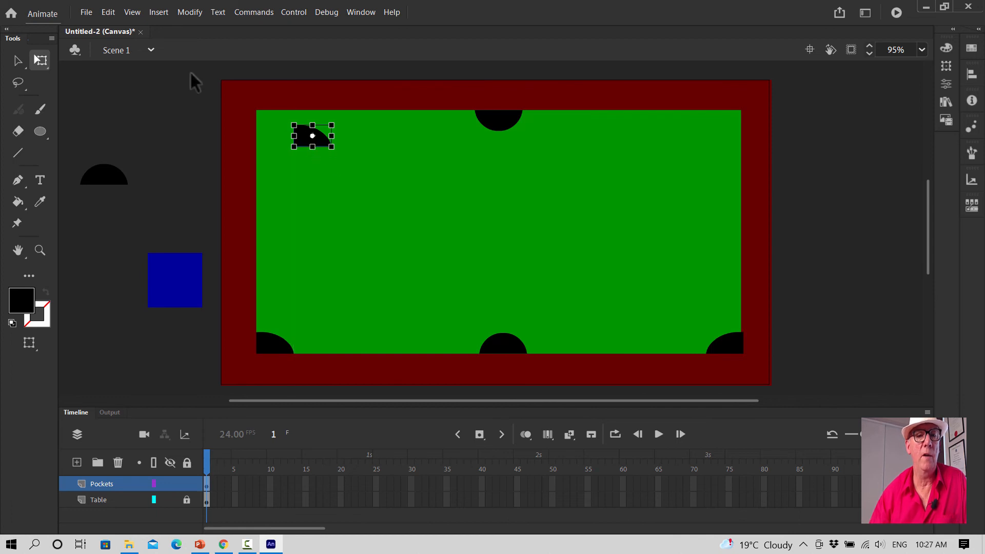
{"action": "left_click", "coordinate": [177, 12]}
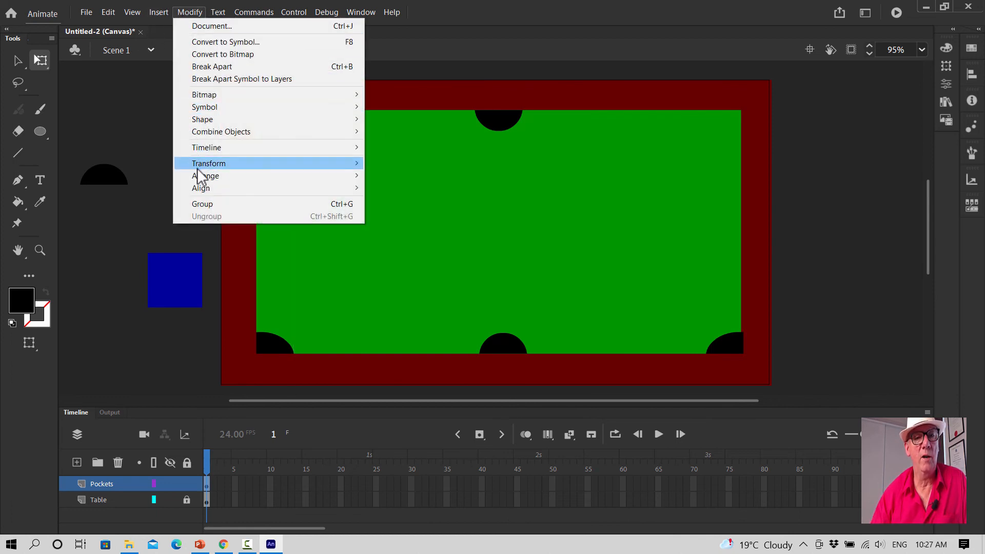
{"action": "mouse_move", "coordinate": [354, 164]}
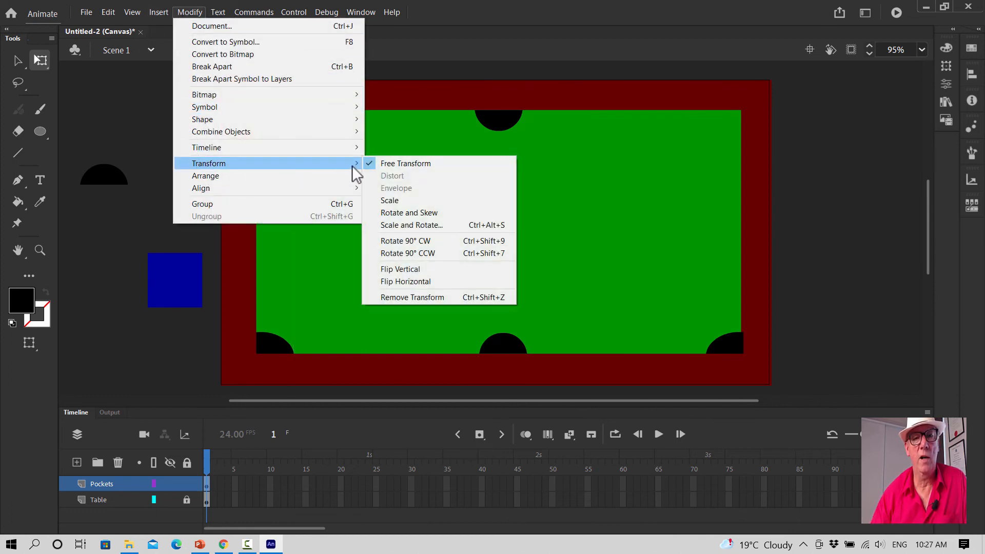
{"action": "left_click", "coordinate": [413, 270]}
{"action": "left_click_drag", "start_coordinate": [333, 140], "coordinate": [300, 139]}
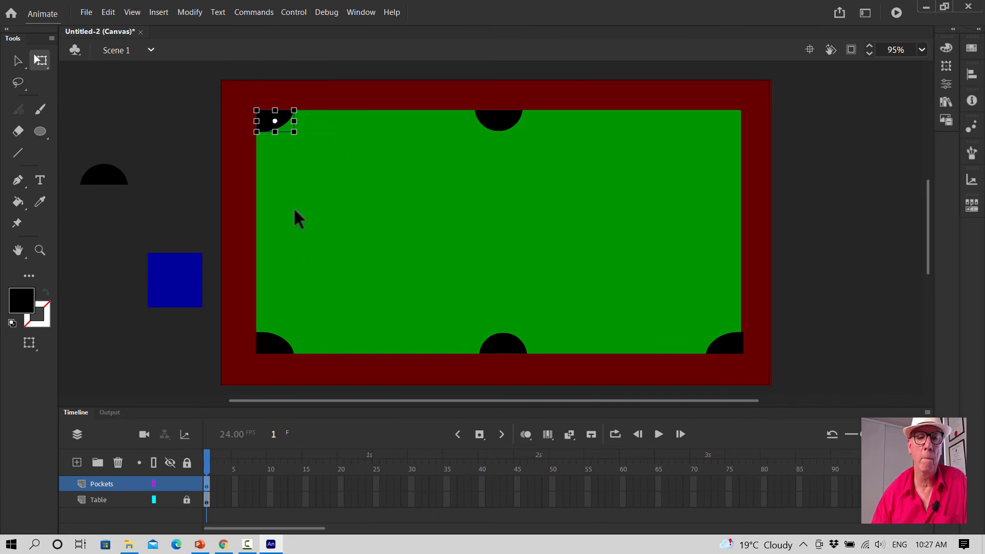
Step: Paste a copy of the bottom-right corner pocket, flip it vertically and place it in the green area's top-right corner
{"action": "left_click", "coordinate": [347, 245]}
{"action": "left_click", "coordinate": [275, 116]}
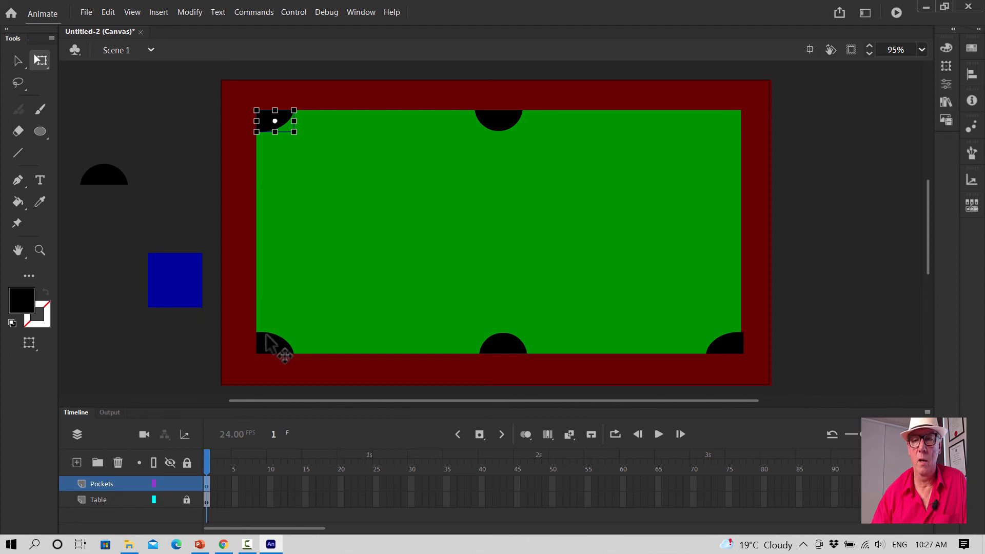
{"action": "left_click", "coordinate": [722, 341]}
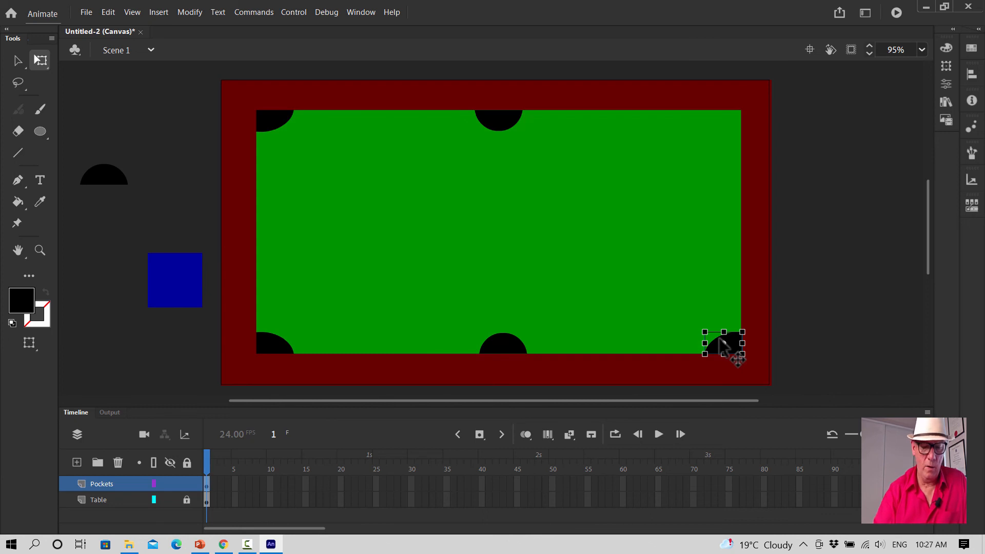
{"action": "key", "text": "ctrl+v"}
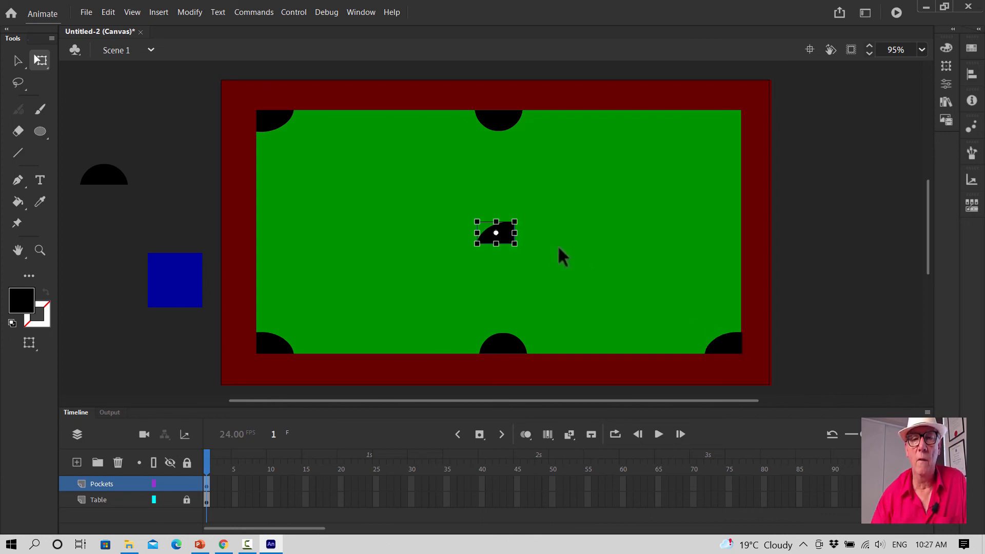
{"action": "left_click", "coordinate": [190, 12]}
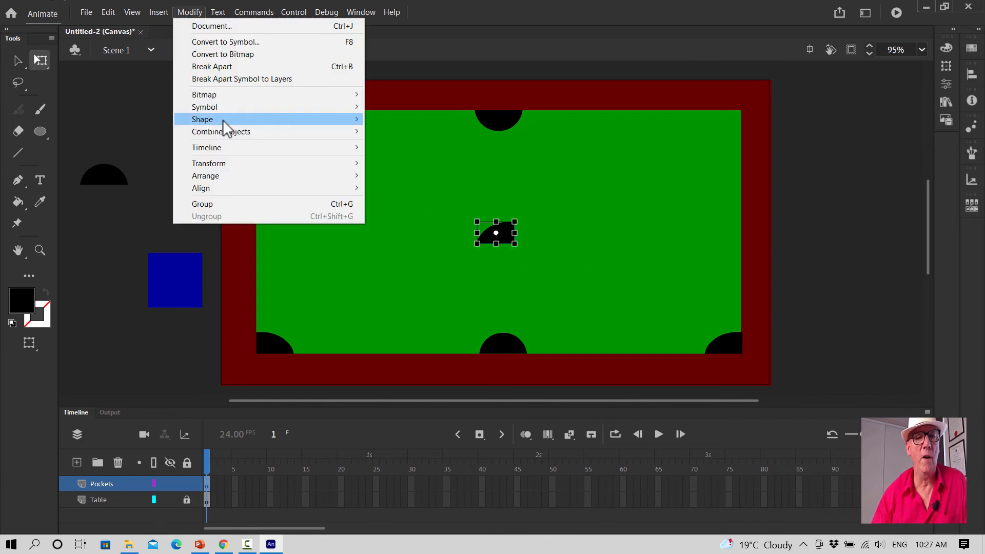
{"action": "mouse_move", "coordinate": [336, 168]}
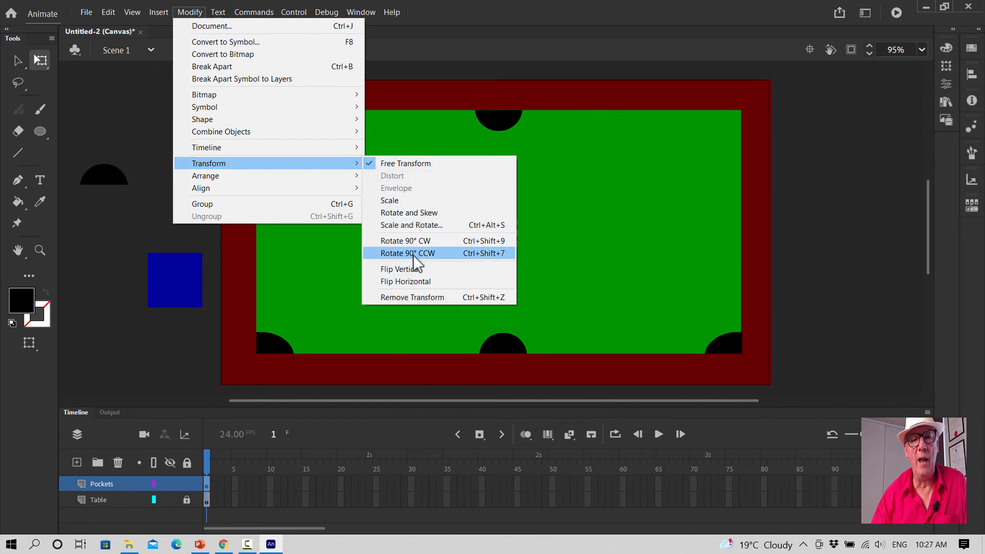
{"action": "left_click", "coordinate": [416, 270]}
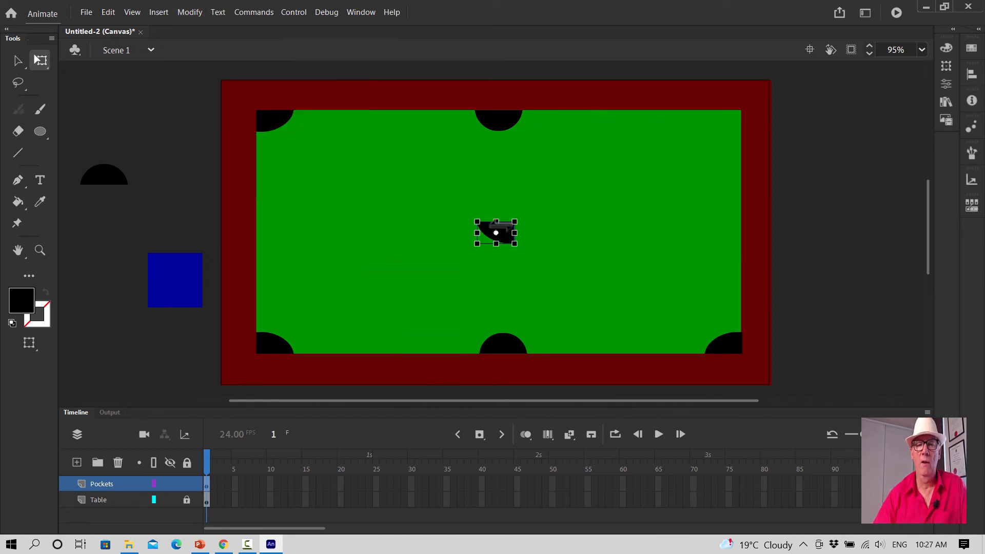
{"action": "left_click_drag", "start_coordinate": [500, 228], "coordinate": [729, 113]}
{"action": "left_click", "coordinate": [814, 159]}
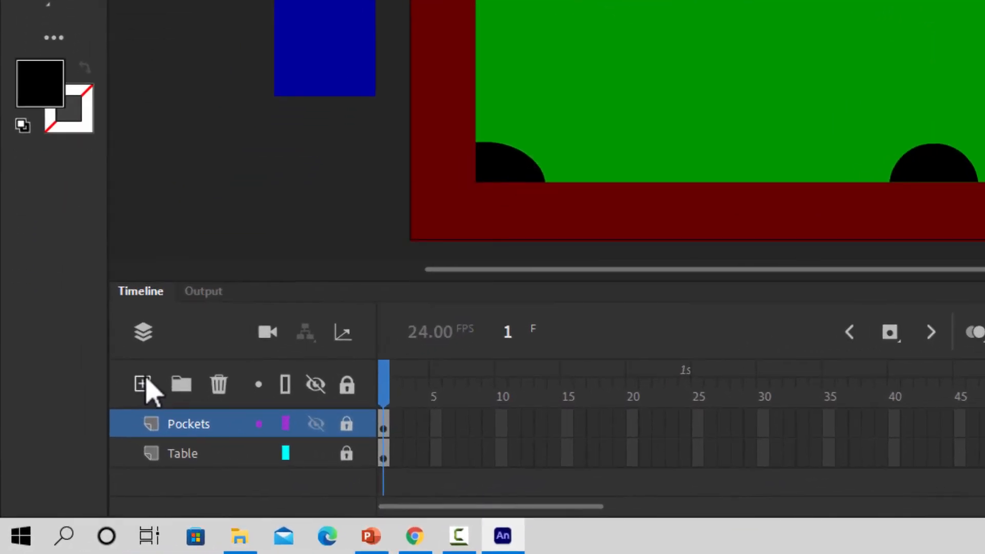
Step: Add a new layer above Pockets and name it ball
{"action": "left_click", "coordinate": [142, 384]}
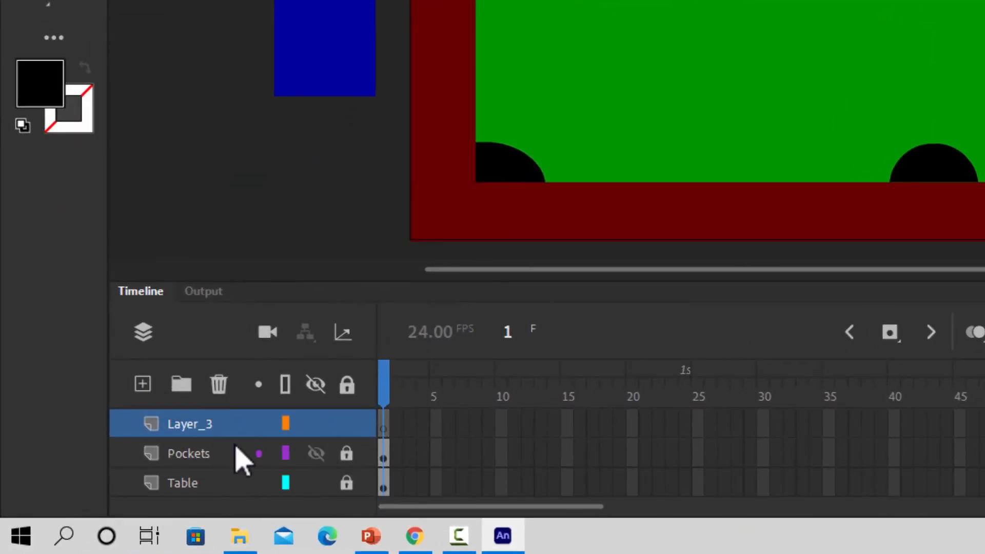
{"action": "double_click", "coordinate": [208, 424]}
{"action": "key", "text": "BackSpace"}
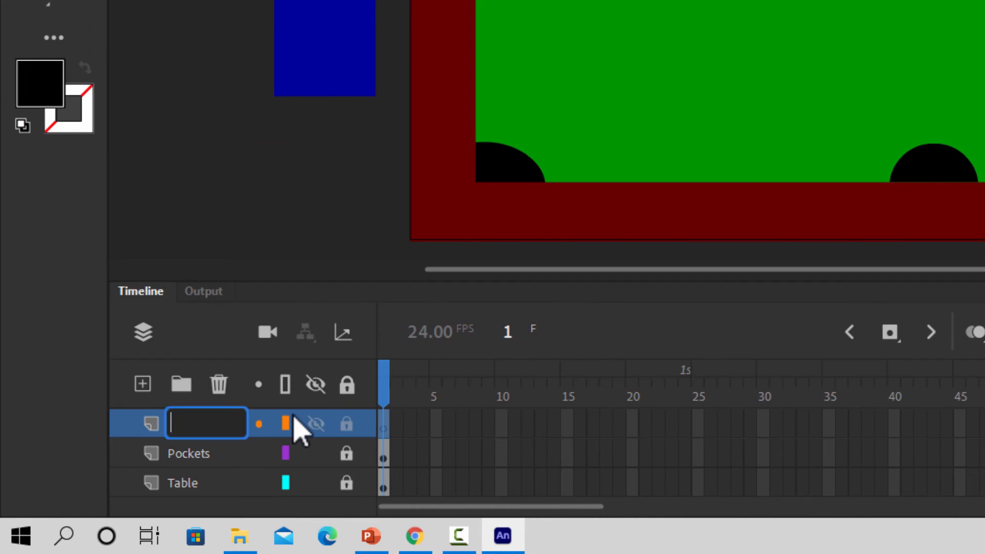
{"action": "type", "text": "ball"}
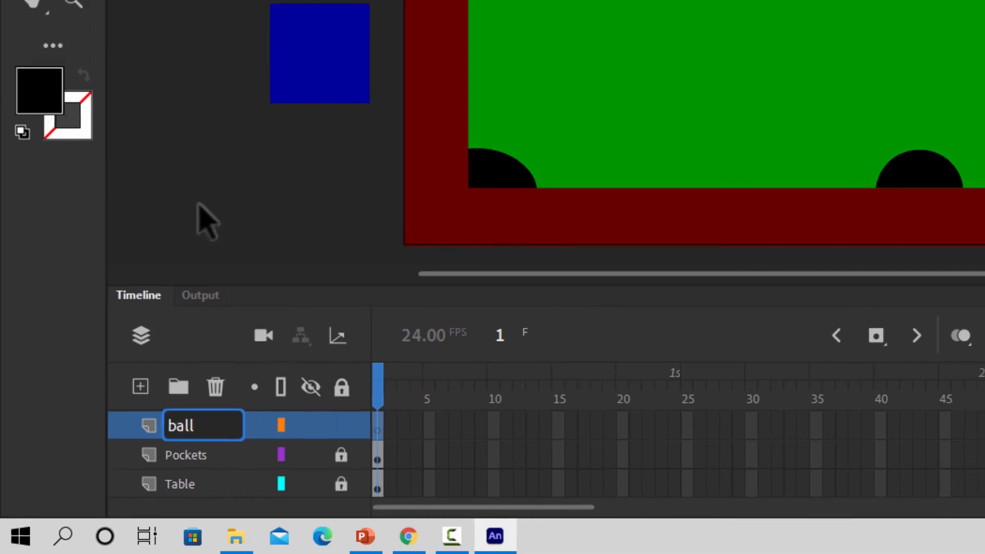
{"action": "key", "text": "Return"}
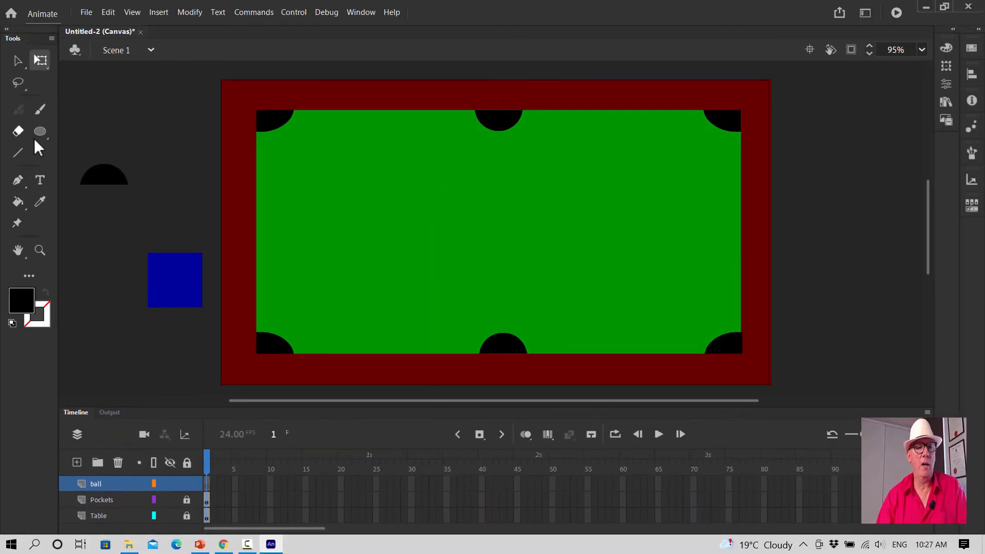
Step: Delete the spare black half-circle and the blue square beside the stage from the Pockets layer and lock that layer again
{"action": "left_click", "coordinate": [41, 136]}
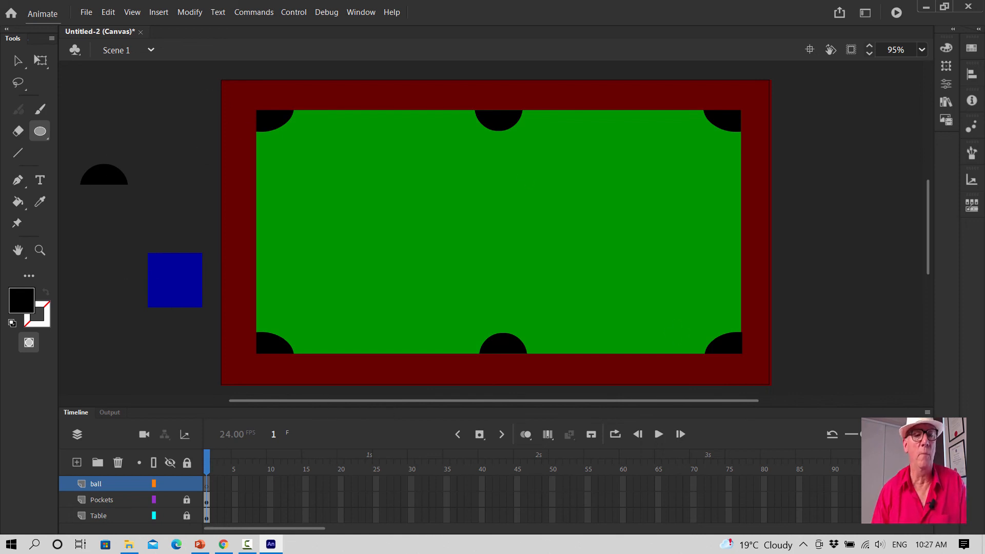
{"action": "key", "text": "v"}
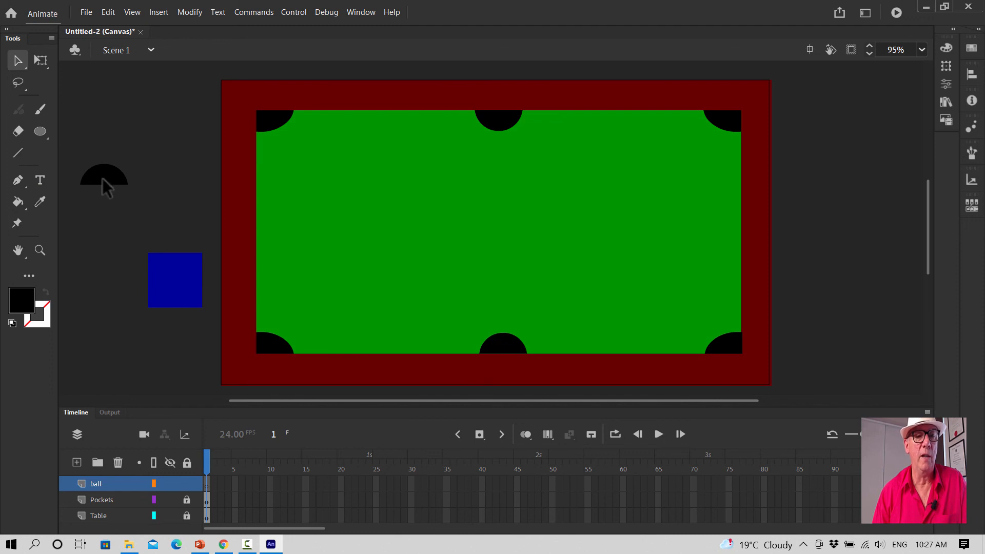
{"action": "left_click", "coordinate": [100, 499]}
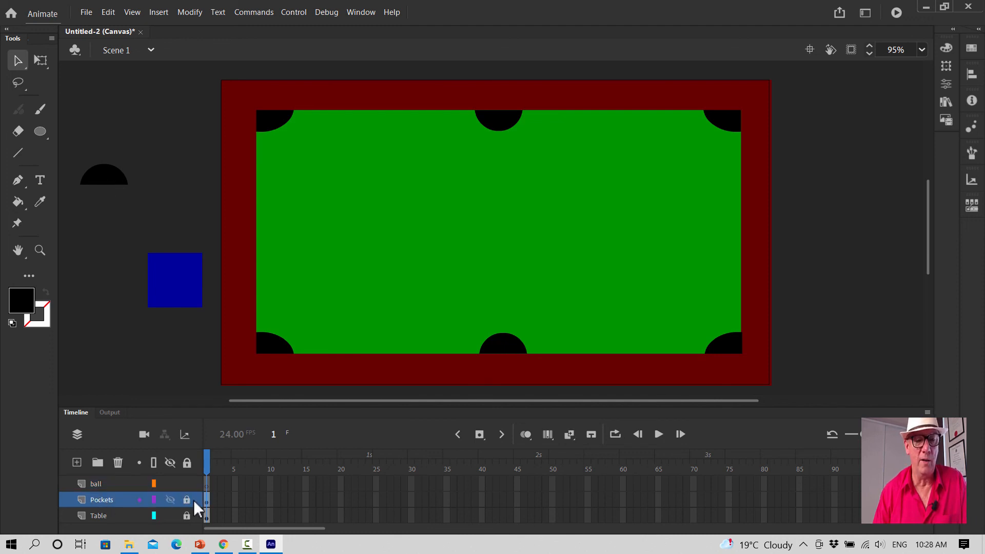
{"action": "left_click", "coordinate": [104, 175]}
{"action": "key", "text": "Delete"}
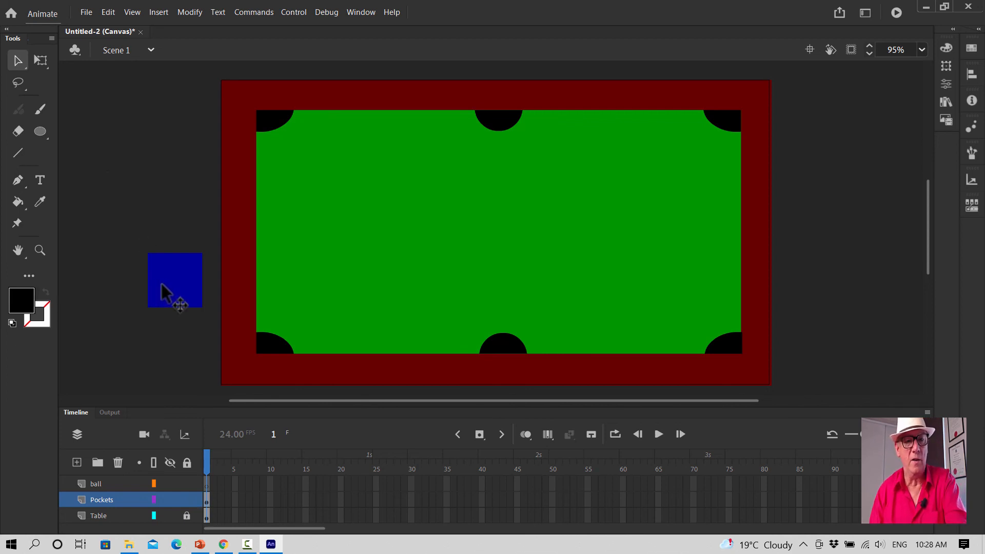
{"action": "left_click", "coordinate": [187, 500]}
Step: Choose the Oval tool for the ball layer and set its fill to a radial gradient
{"action": "left_click", "coordinate": [91, 484]}
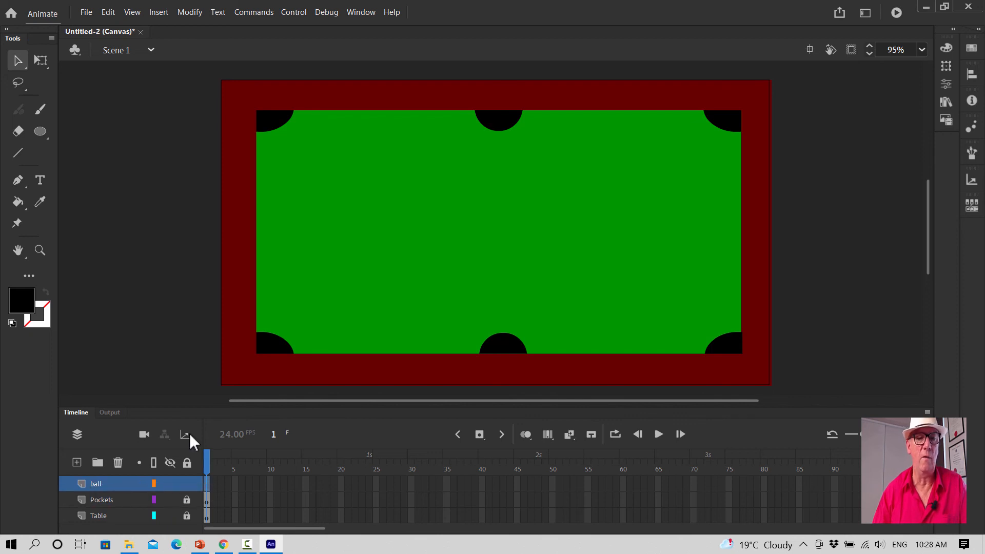
{"action": "left_click", "coordinate": [41, 129]}
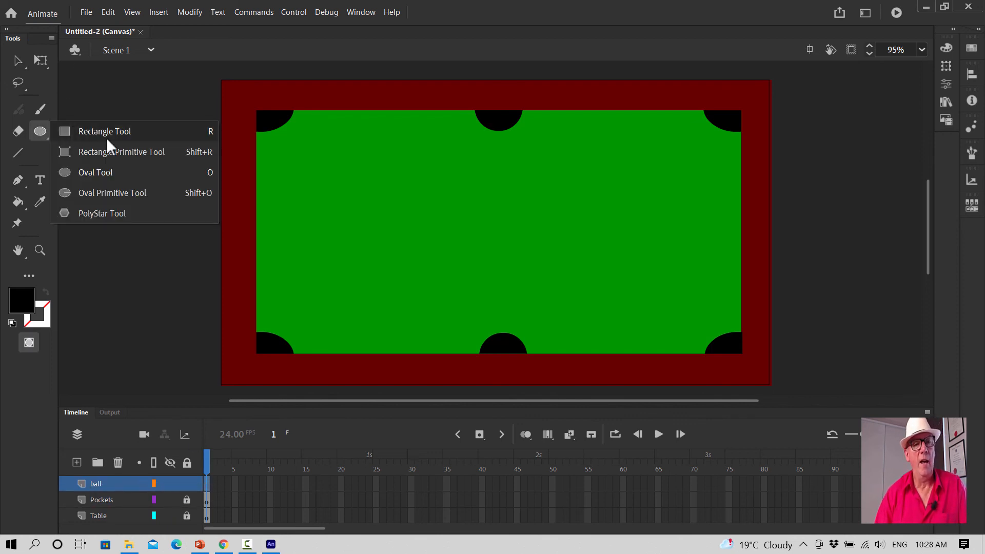
{"action": "left_click", "coordinate": [103, 173]}
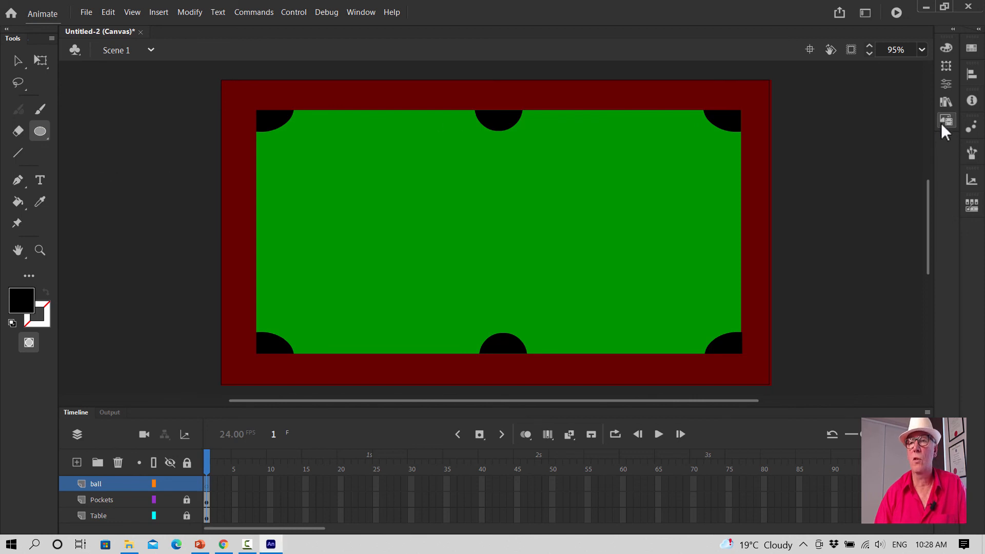
{"action": "left_click", "coordinate": [945, 48]}
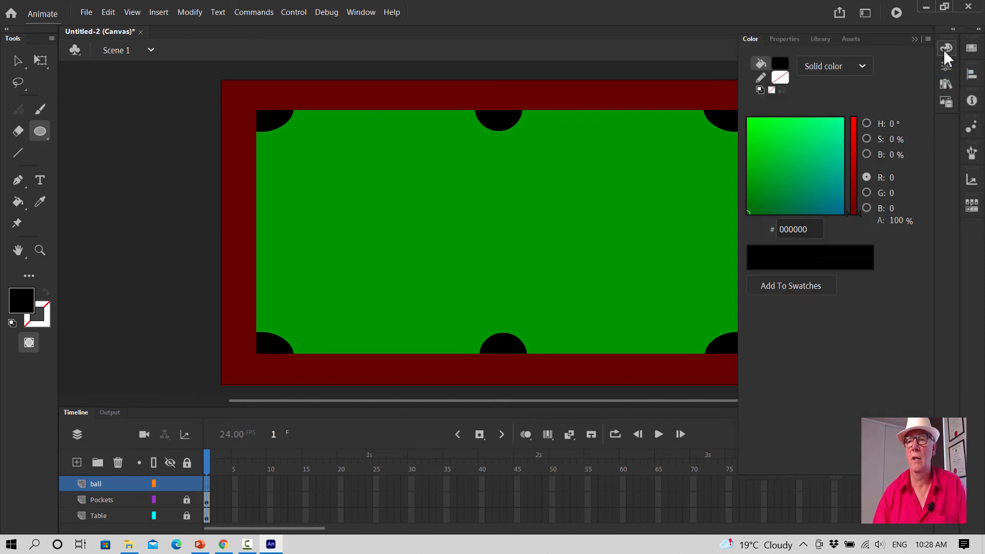
{"action": "left_click", "coordinate": [861, 66]}
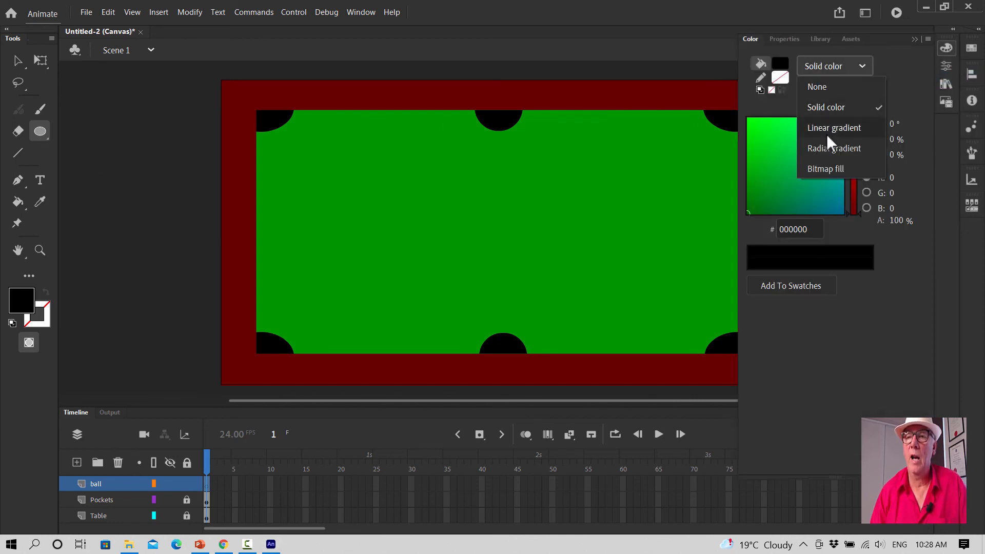
{"action": "left_click", "coordinate": [764, 65]}
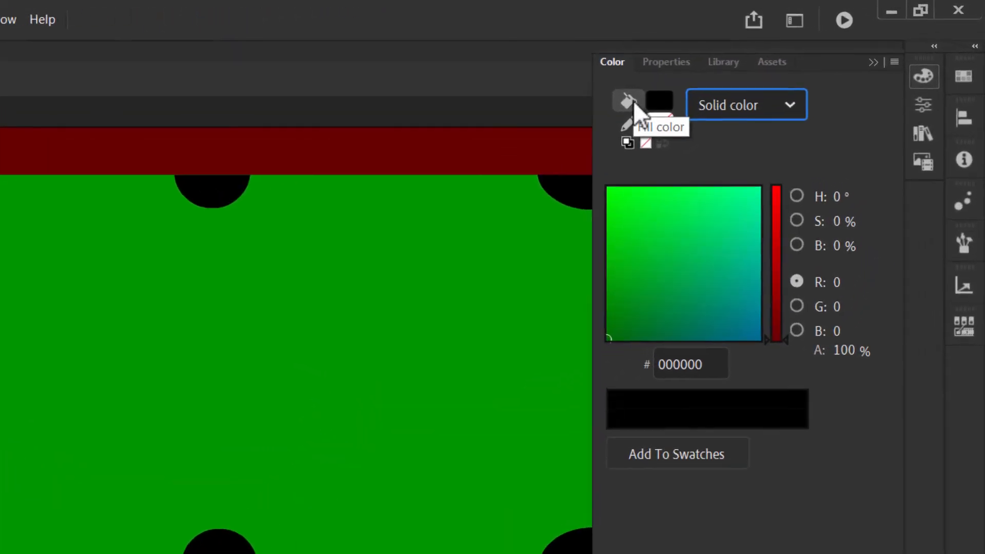
{"action": "left_click", "coordinate": [783, 114]}
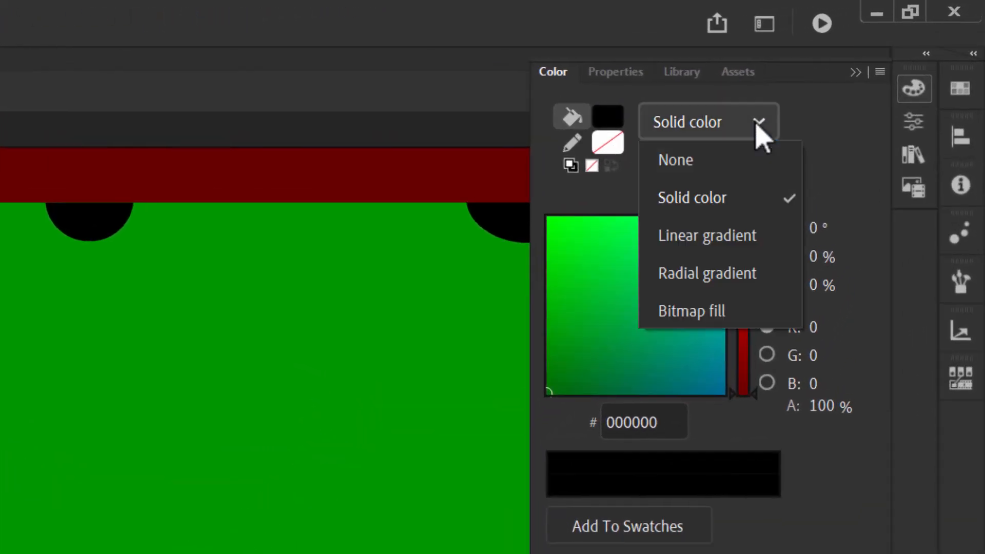
{"action": "left_click", "coordinate": [733, 277]}
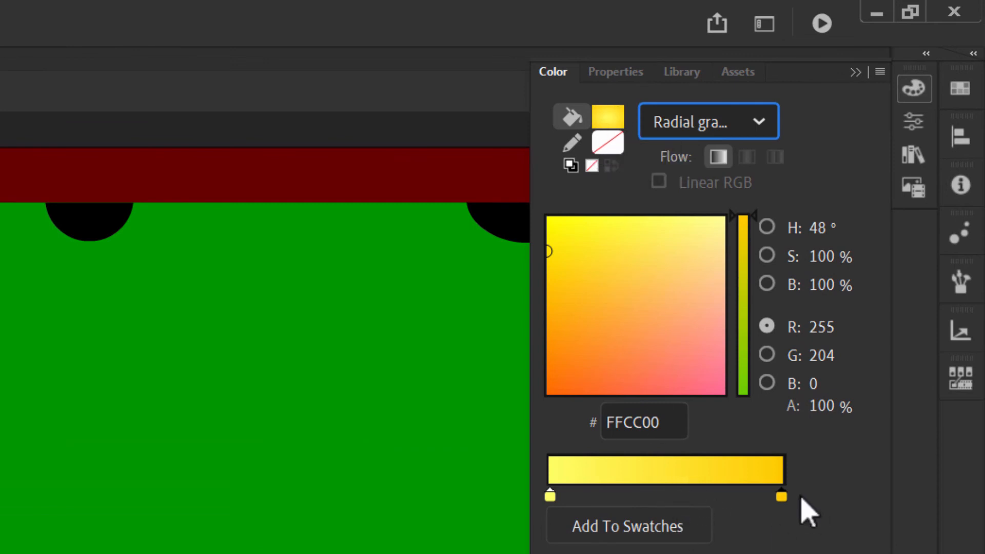
Step: Set the radial gradient's start colour to #FF9900 and its end colour to #FF0000
{"action": "double_click", "coordinate": [550, 496]}
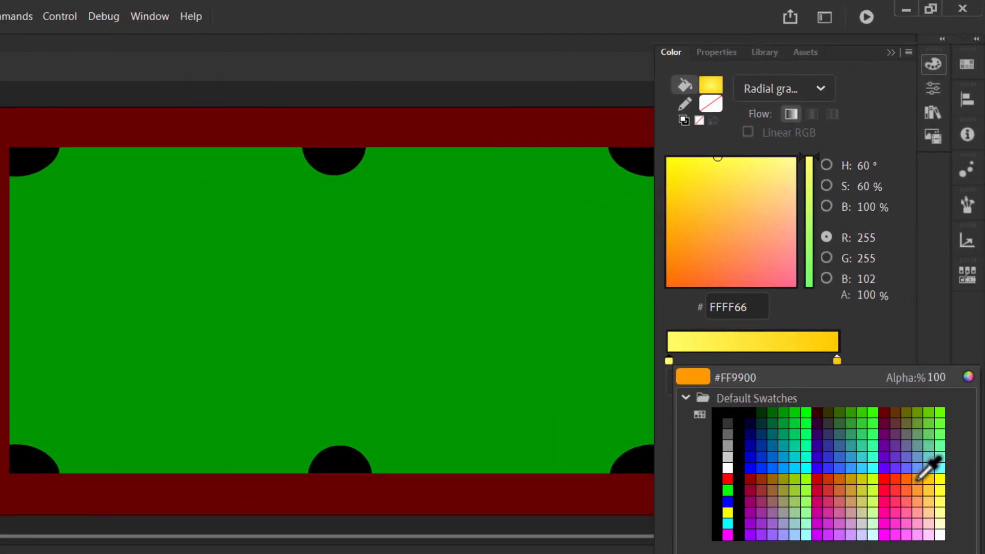
{"action": "left_click", "coordinate": [918, 478]}
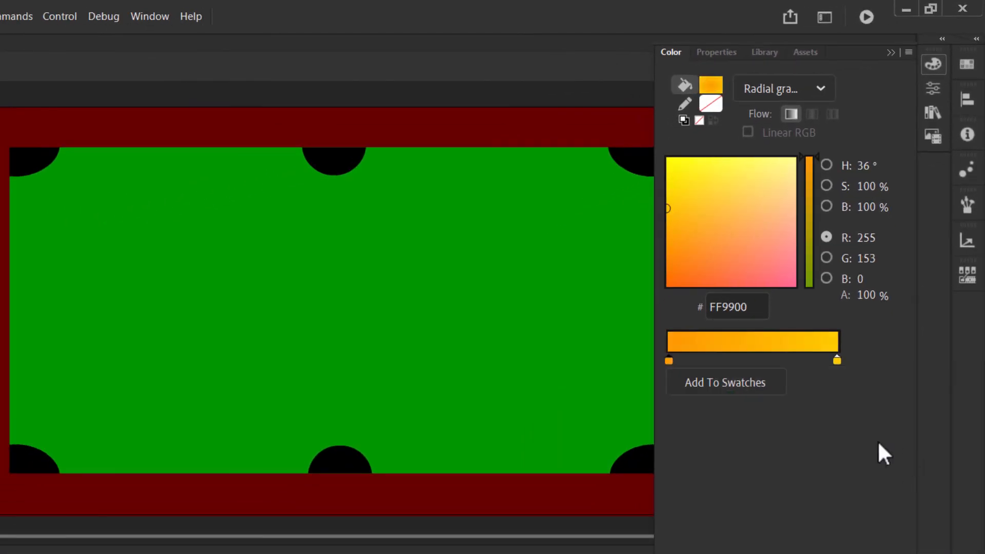
{"action": "double_click", "coordinate": [836, 362]}
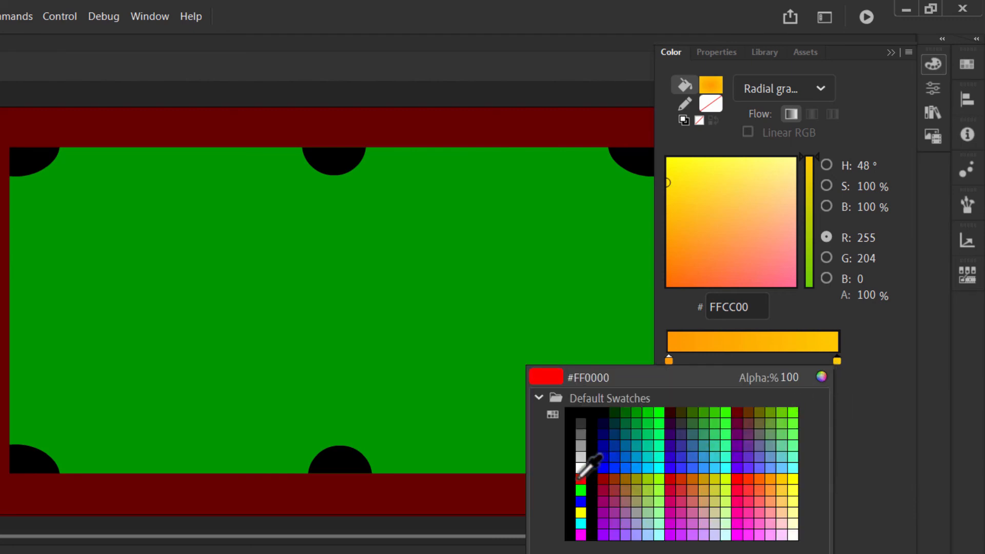
{"action": "left_click", "coordinate": [580, 478]}
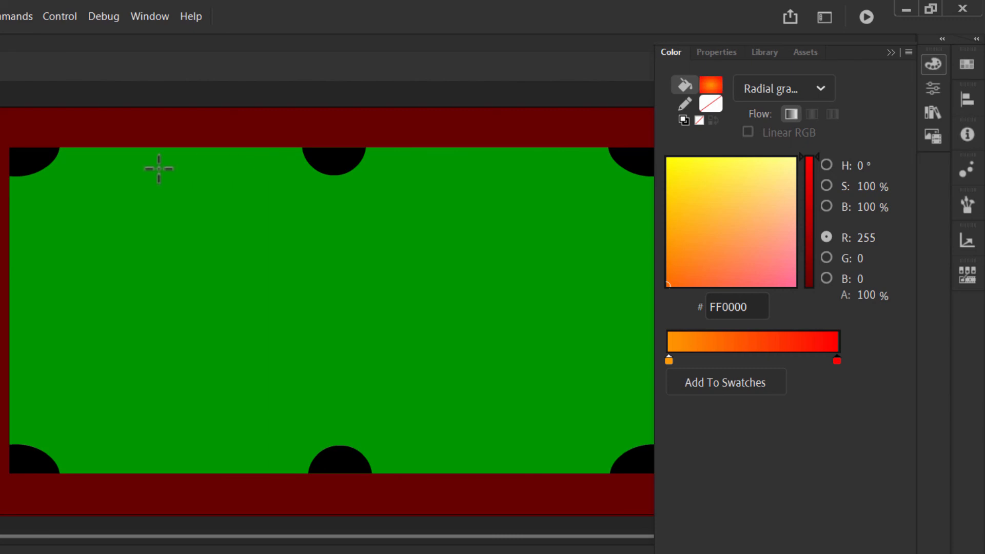
Step: Draw a small circle against the green area's top edge, between the left and middle pockets, and convert it to a Graphic symbol named RedBall
{"action": "mouse_move", "coordinate": [184, 148]}
{"action": "left_mouse_down"}
{"action": "mouse_move", "coordinate": [215, 190]}
{"action": "mouse_move", "coordinate": [225, 187]}
{"action": "left_mouse_up"}
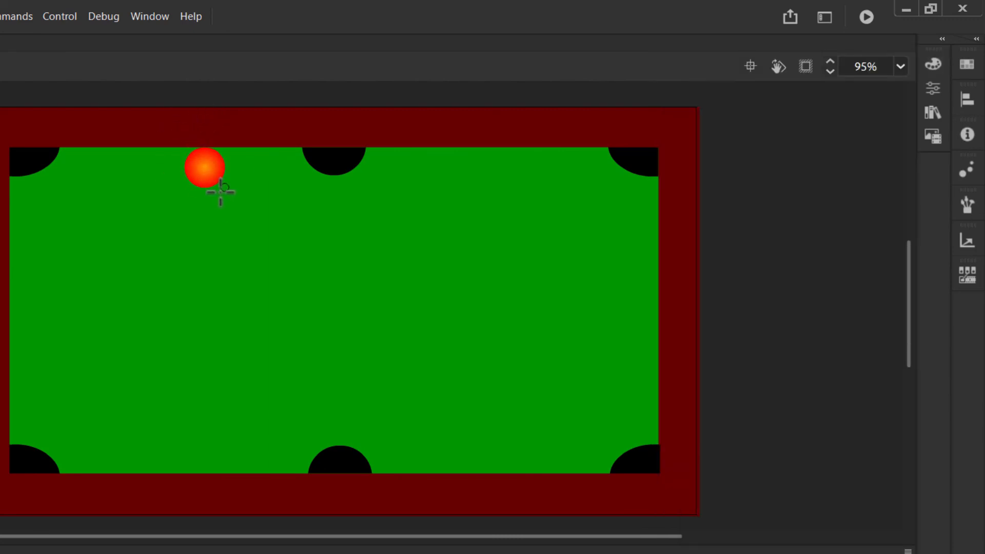
{"action": "left_click", "coordinate": [24, 61]}
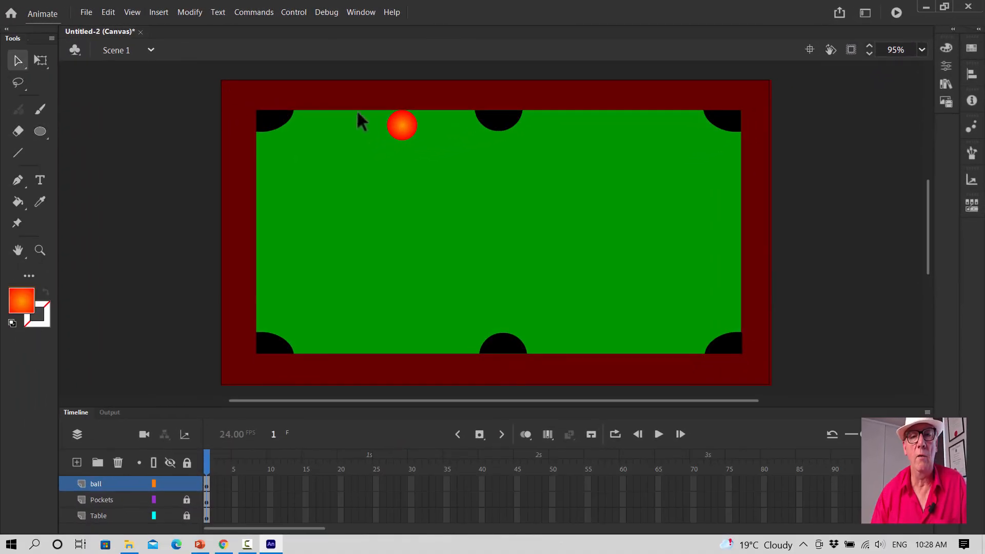
{"action": "right_click", "coordinate": [402, 129]}
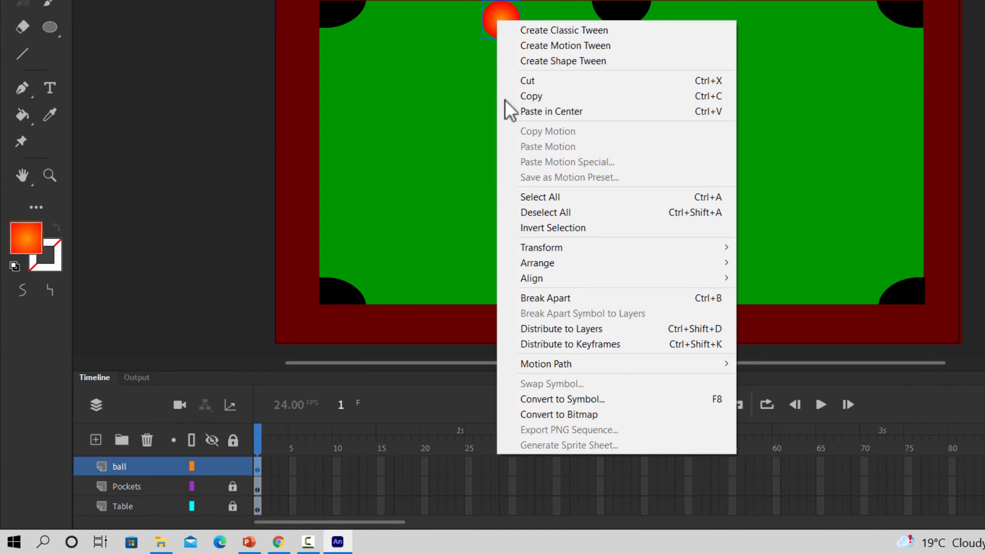
{"action": "left_click", "coordinate": [581, 403]}
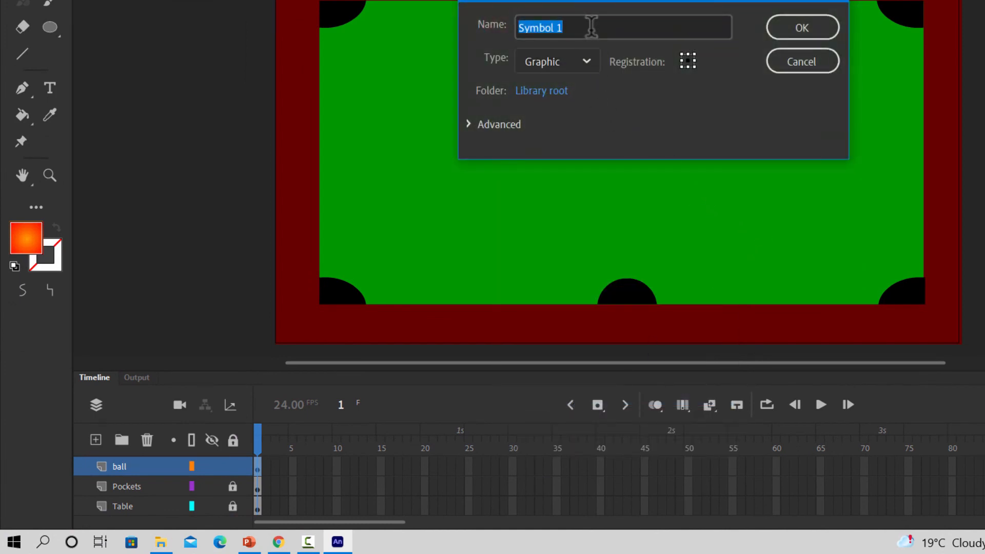
{"action": "left_click", "coordinate": [592, 26]}
{"action": "key", "text": "BackSpace"}
{"action": "key", "text": "BackSpace"}
{"action": "key", "text": "BackSpace"}
{"action": "key", "text": "BackSpace"}
{"action": "key", "text": "BackSpace"}
{"action": "key", "text": "BackSpace"}
{"action": "key", "text": "BackSpace"}
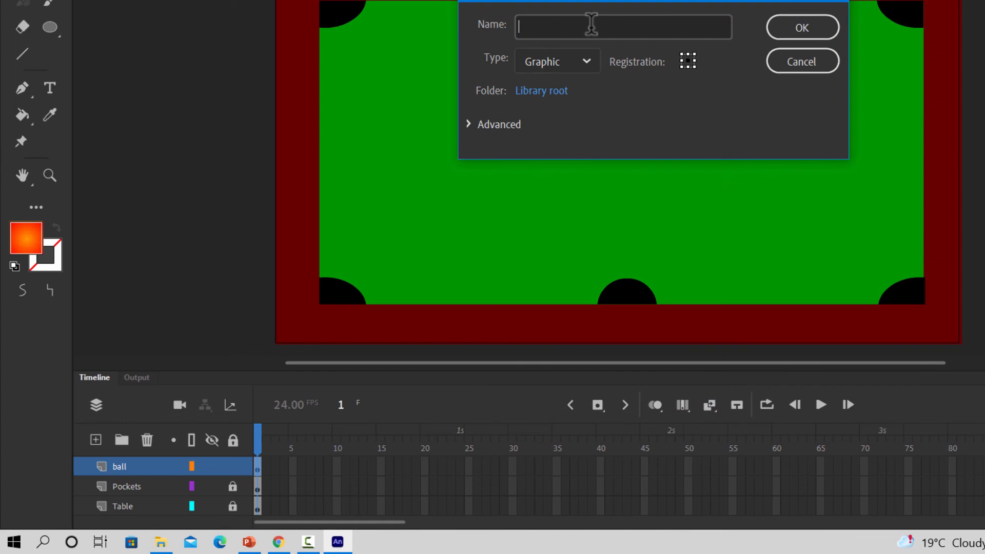
{"action": "type", "text": "RedBall"}
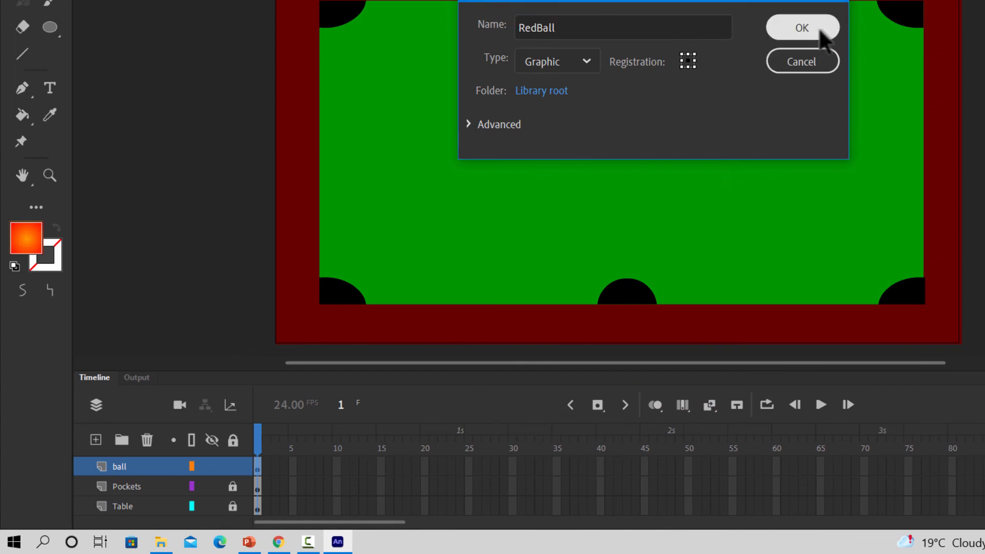
{"action": "left_click", "coordinate": [824, 29]}
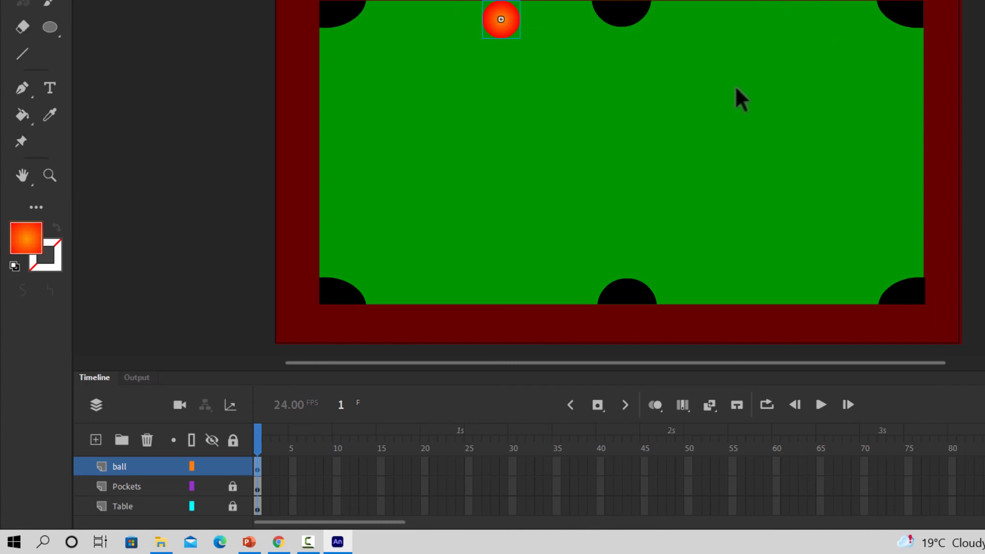
Step: Convert the ball to a Movie Clip symbol named RedBall_MC
{"action": "right_click", "coordinate": [501, 22]}
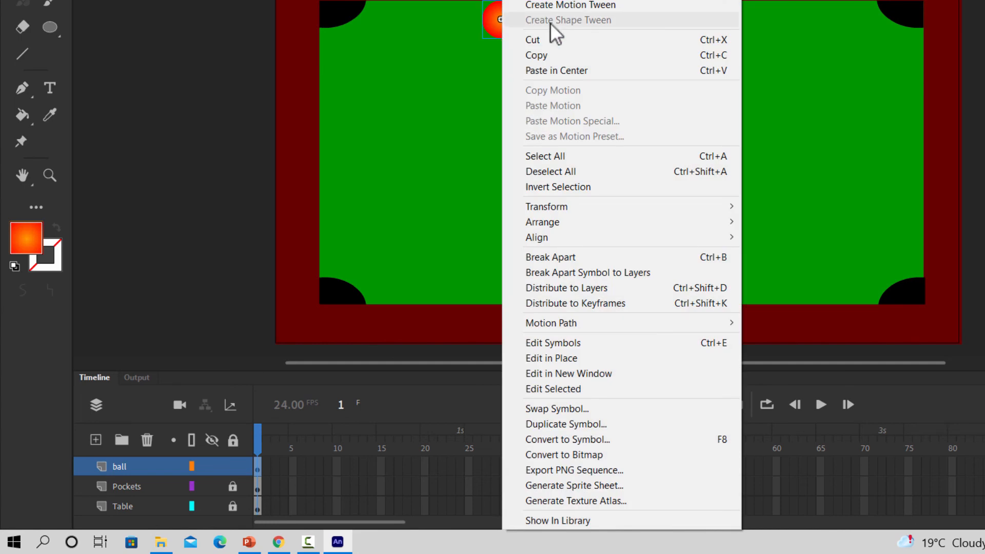
{"action": "left_click", "coordinate": [567, 440]}
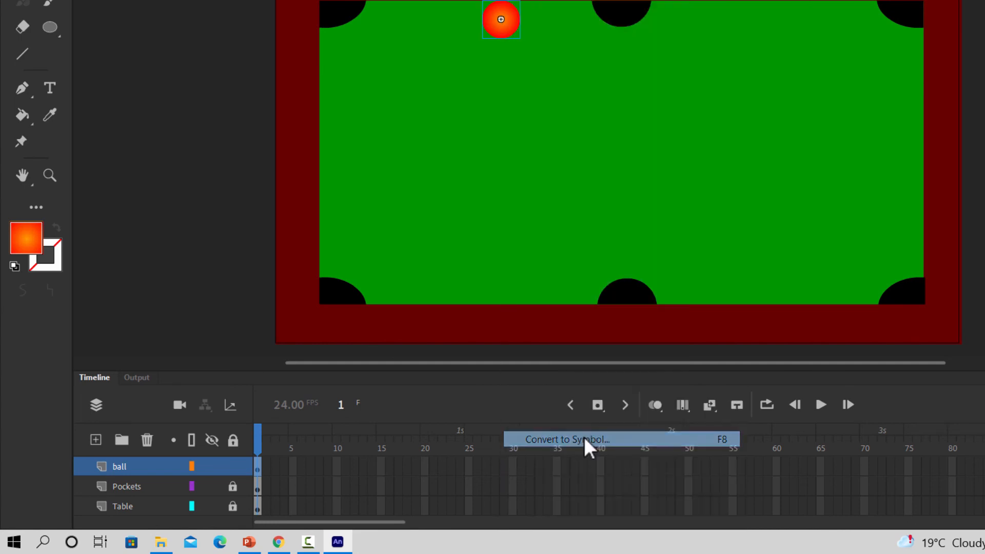
{"action": "left_click", "coordinate": [585, 61]}
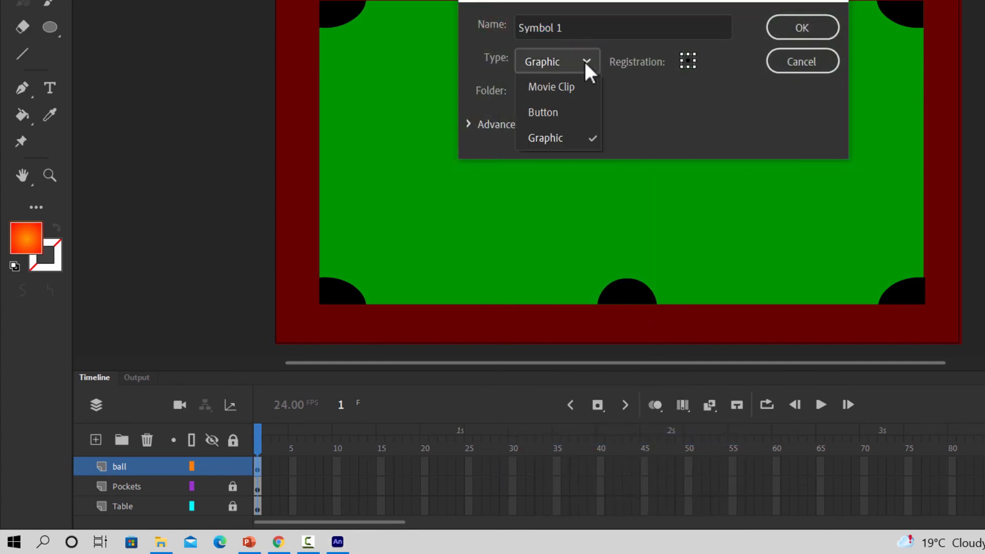
{"action": "left_click", "coordinate": [564, 77]}
{"action": "left_click", "coordinate": [587, 26]}
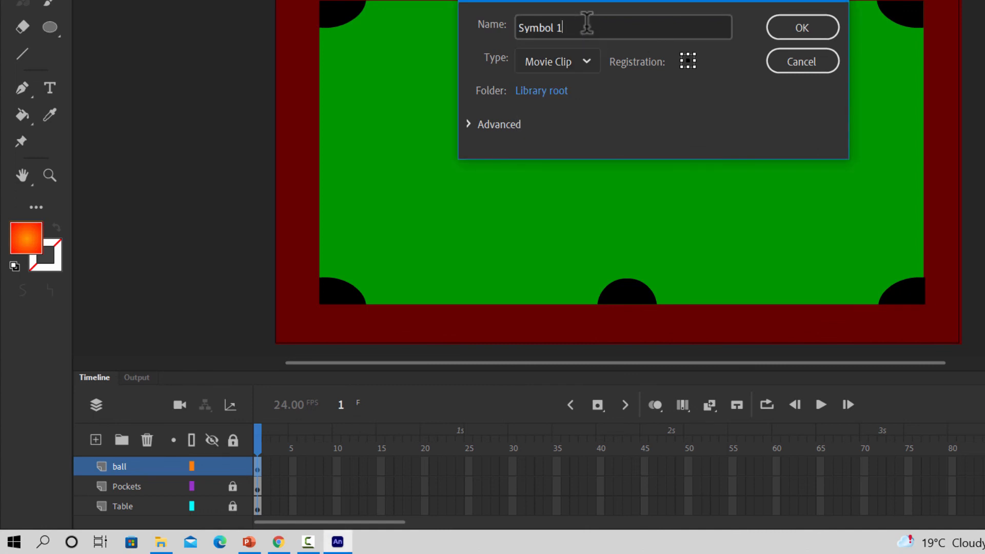
{"action": "key", "text": "BackSpace"}
{"action": "key", "text": "BackSpace"}
{"action": "key", "text": "BackSpace"}
{"action": "type", "text": "RedBall_MC"}
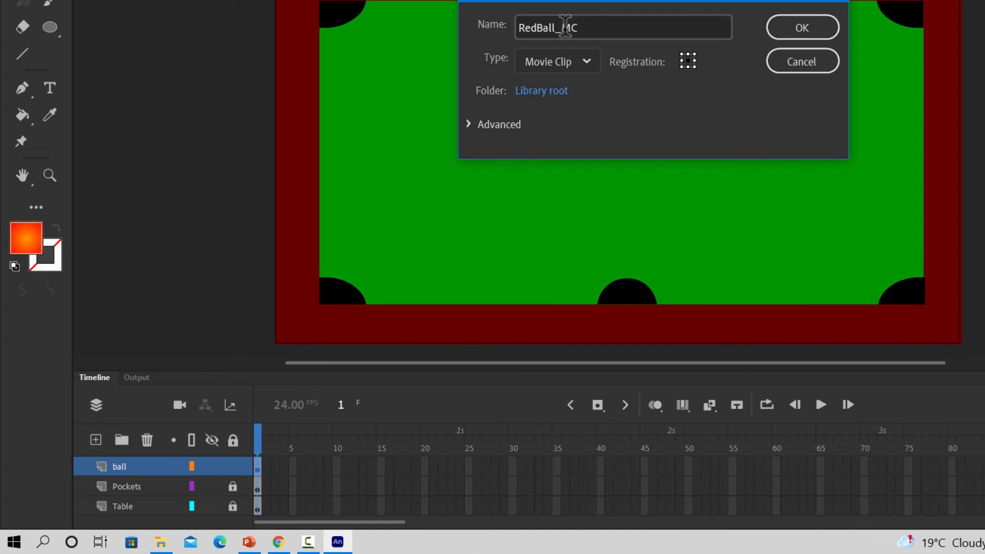
{"action": "left_click", "coordinate": [814, 29]}
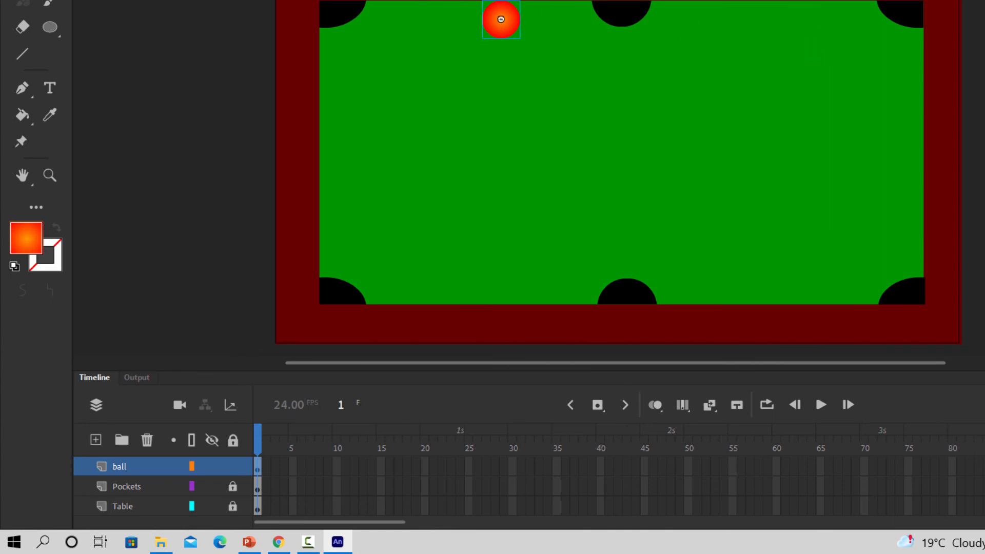
Step: Create a motion tween on the ball and insert keyframes at frame 24 of the Table and Pockets layers
{"action": "left_click", "coordinate": [267, 5]}
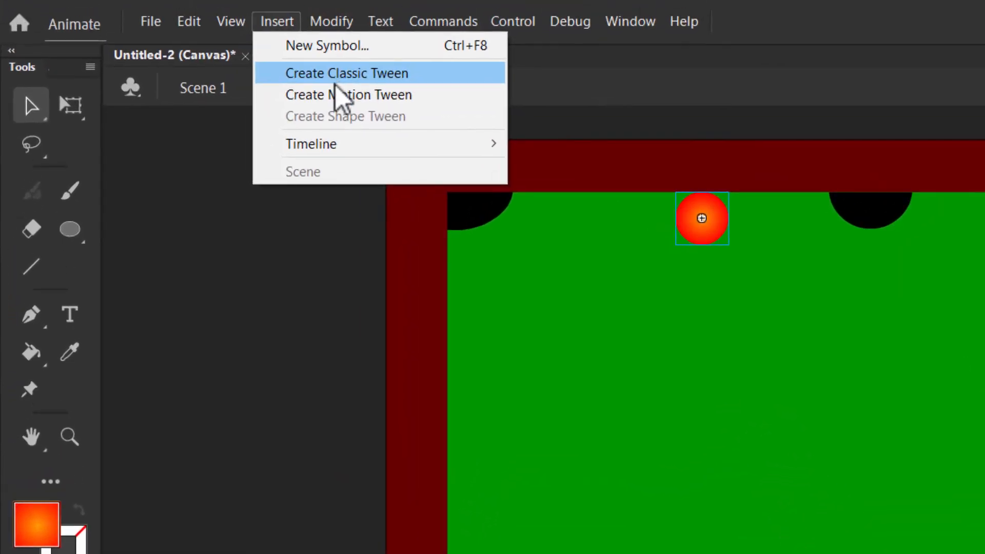
{"action": "left_click", "coordinate": [339, 96]}
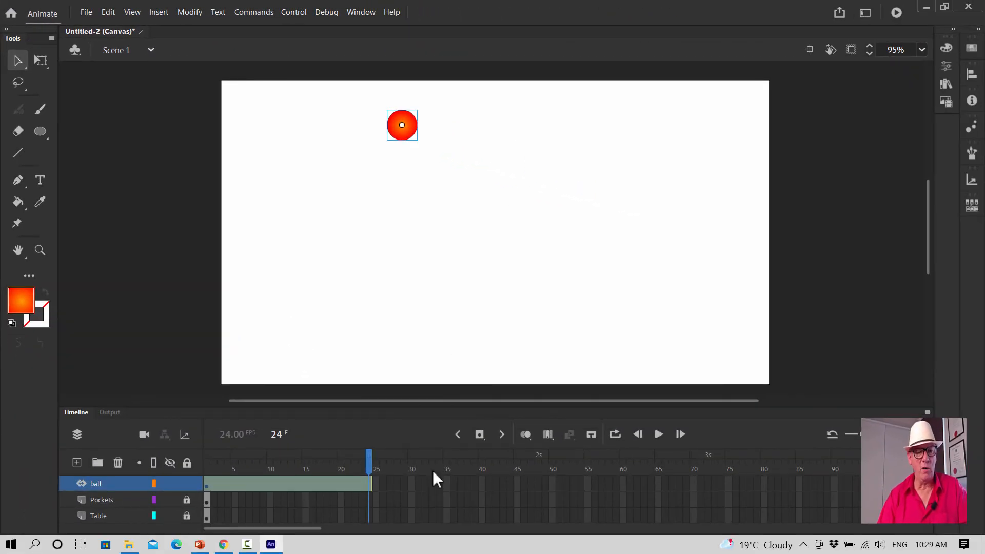
{"action": "left_click", "coordinate": [369, 516]}
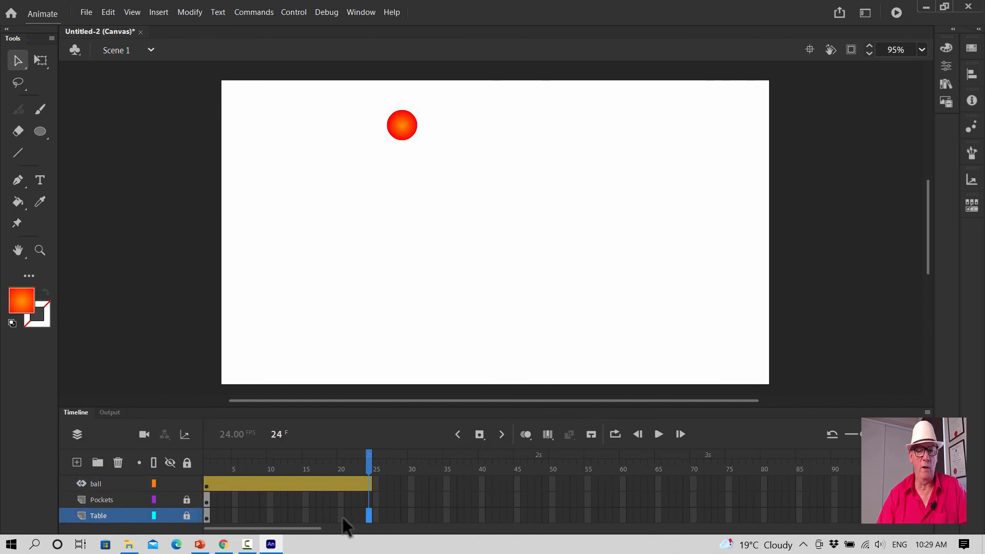
{"action": "right_click", "coordinate": [370, 515]}
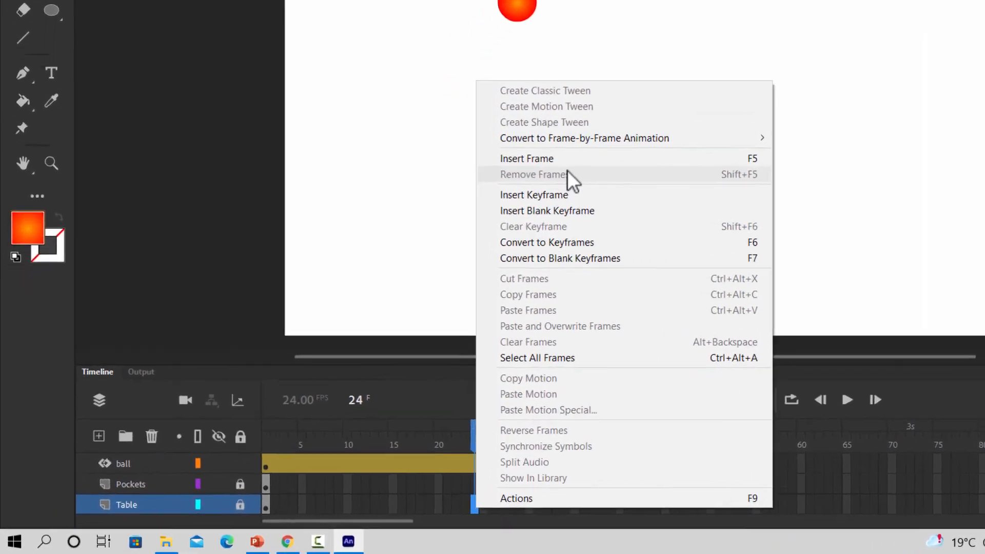
{"action": "left_click", "coordinate": [459, 261]}
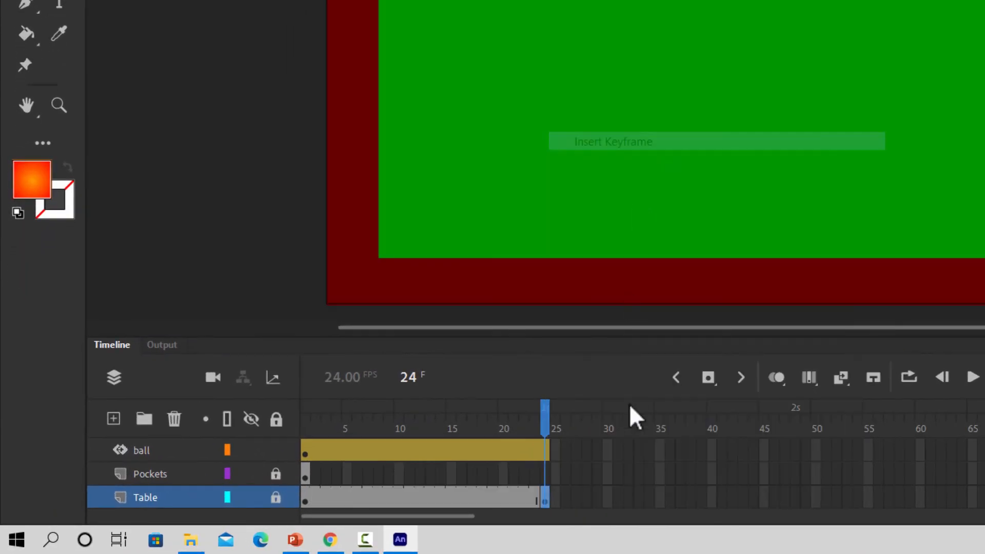
{"action": "left_click", "coordinate": [545, 469]}
{"action": "right_click", "coordinate": [545, 470]}
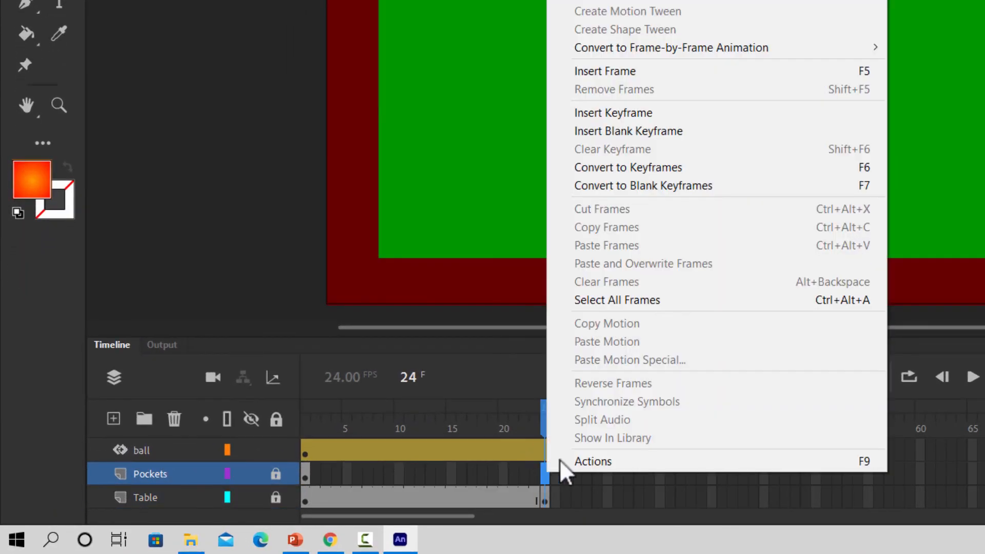
{"action": "left_click", "coordinate": [676, 113]}
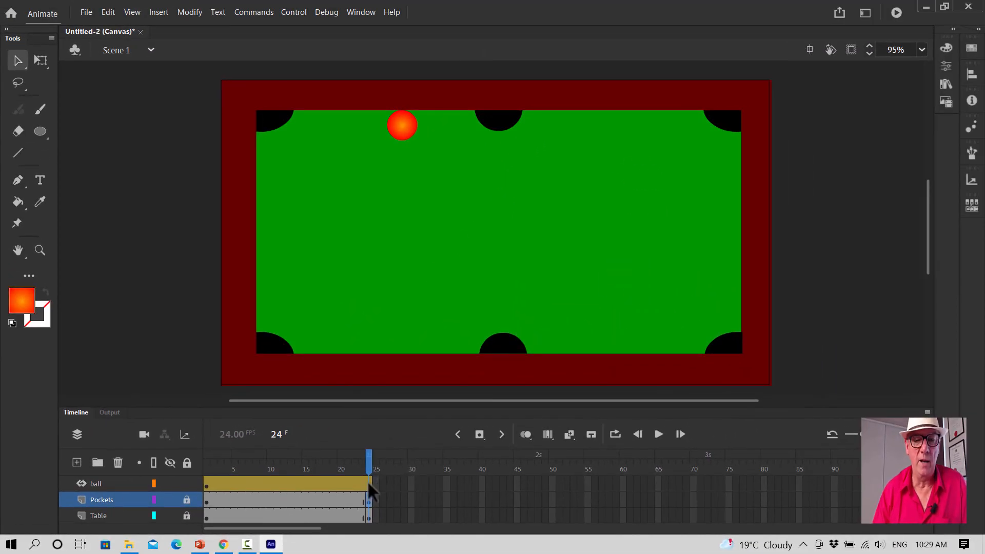
Step: At frame 24, move the ball into the table's bottom middle pocket and play the tween
{"action": "left_click", "coordinate": [368, 482]}
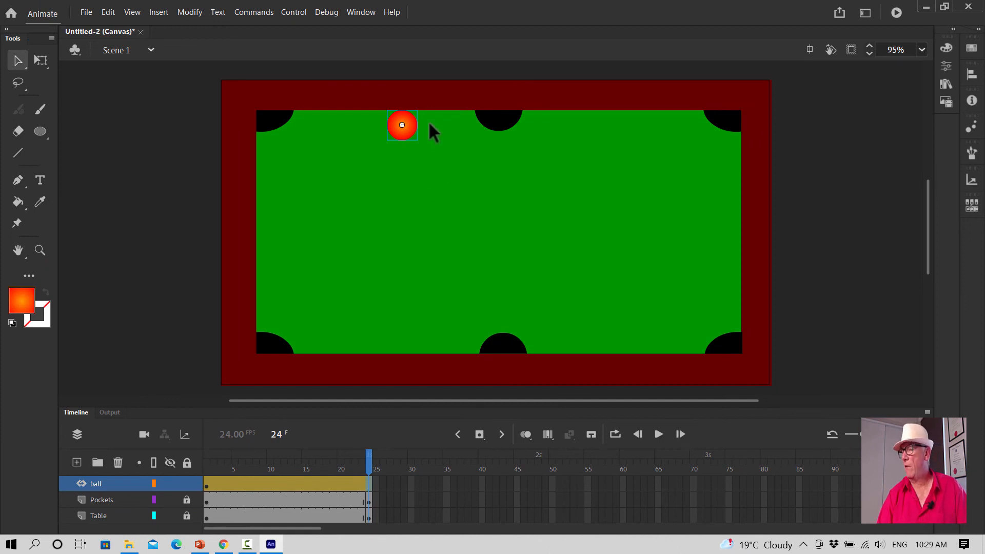
{"action": "left_click_drag", "start_coordinate": [412, 137], "coordinate": [508, 342]}
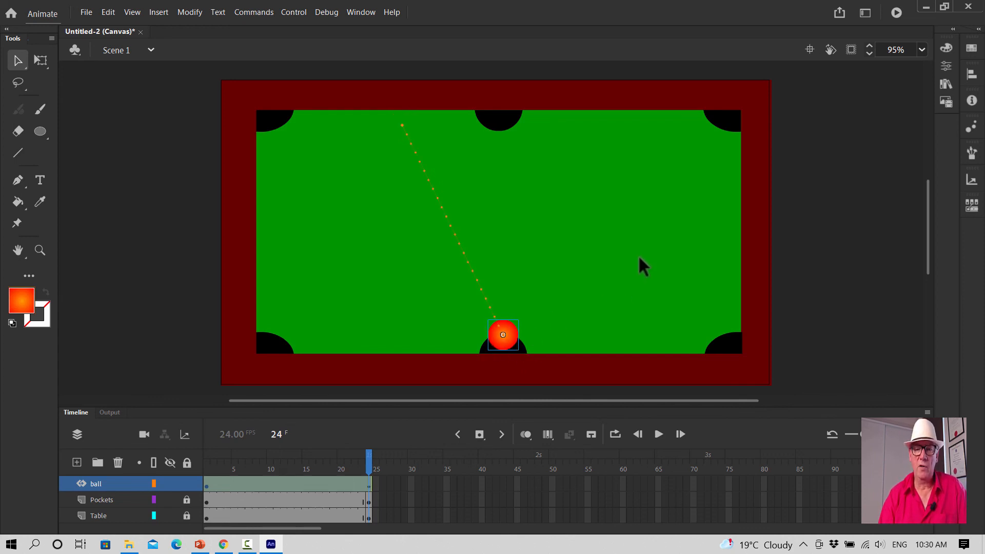
{"action": "key", "text": "Down"}
{"action": "key", "text": "Down"}
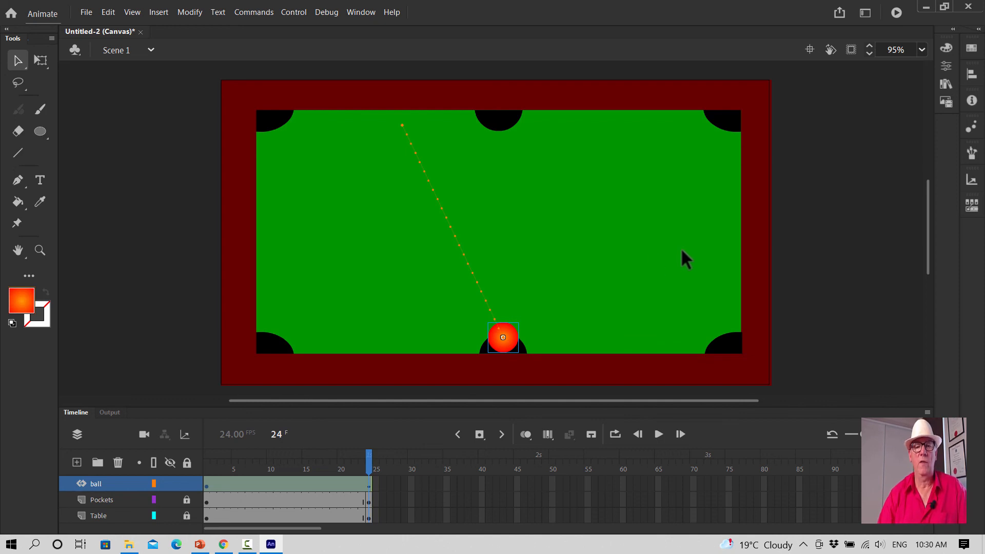
{"action": "left_click", "coordinate": [659, 435]}
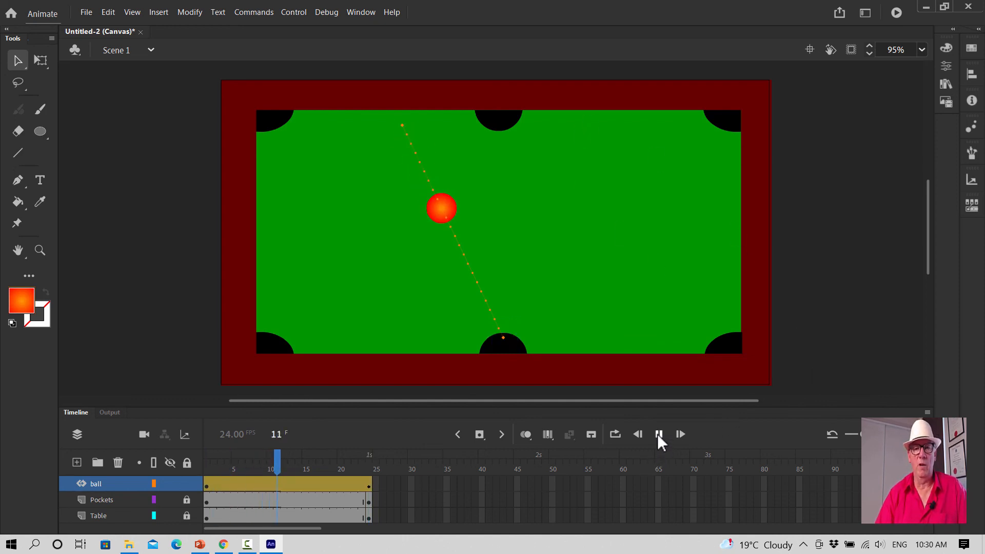
{"action": "left_click", "coordinate": [657, 433]}
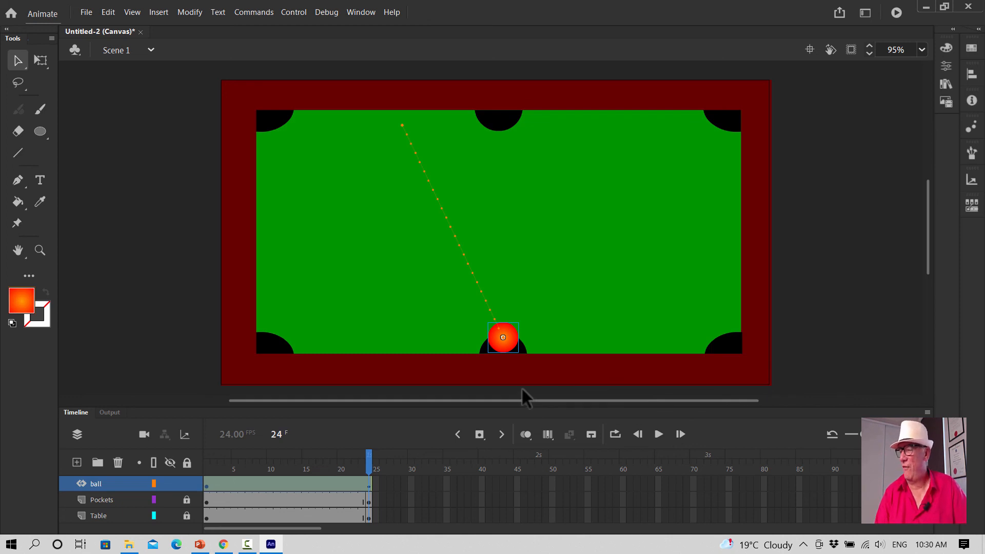
Step: Insert a position keyframe at frame 5 and move the ball against the green area's bottom edge, just right of the middle pocket
{"action": "left_click", "coordinate": [233, 482]}
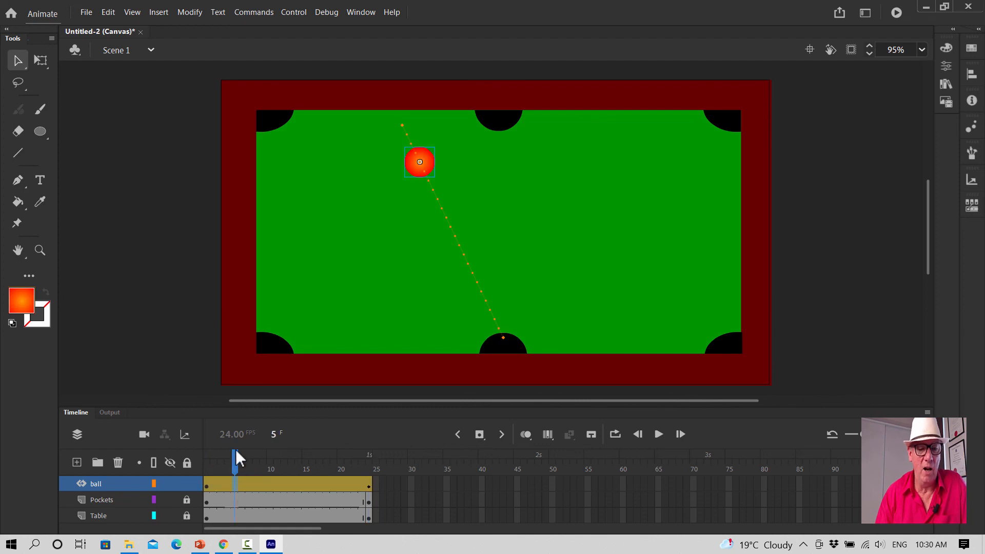
{"action": "right_click", "coordinate": [232, 481]}
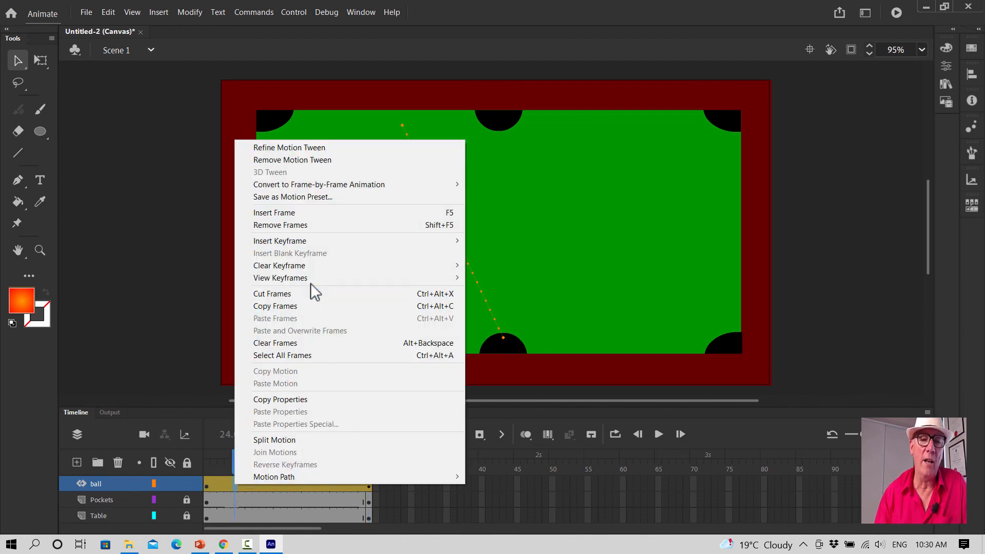
{"action": "mouse_move", "coordinate": [309, 241]}
{"action": "left_click", "coordinate": [491, 240]}
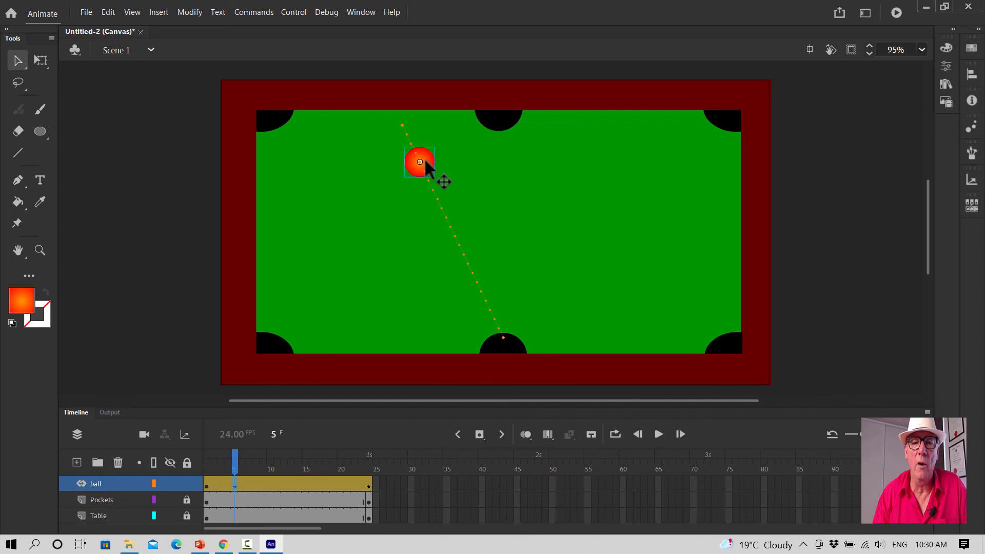
{"action": "left_click_drag", "start_coordinate": [425, 160], "coordinate": [581, 338]}
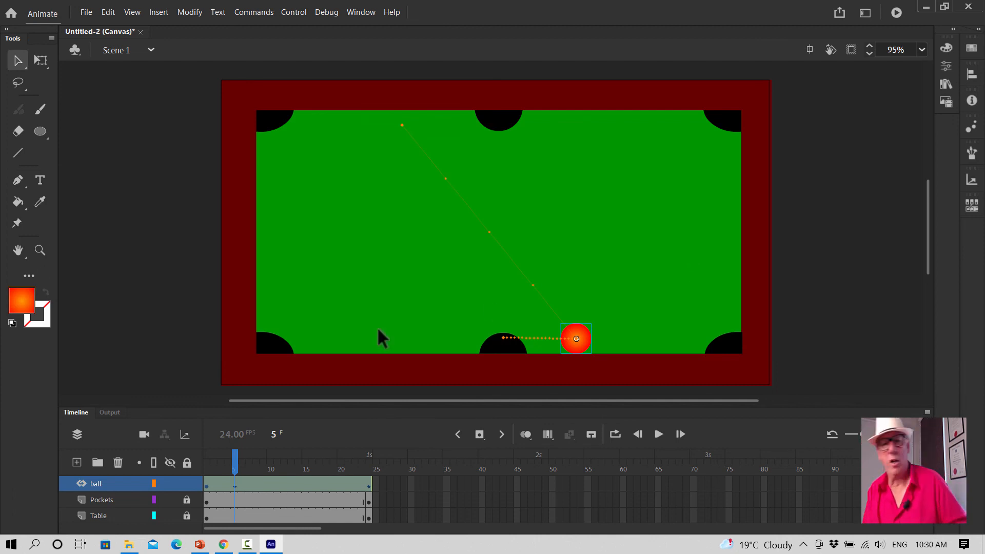
Step: Insert a position keyframe at frame 8, move the ball to the green area's top edge between the middle and right pockets, and play the animation
{"action": "left_click", "coordinate": [262, 469]}
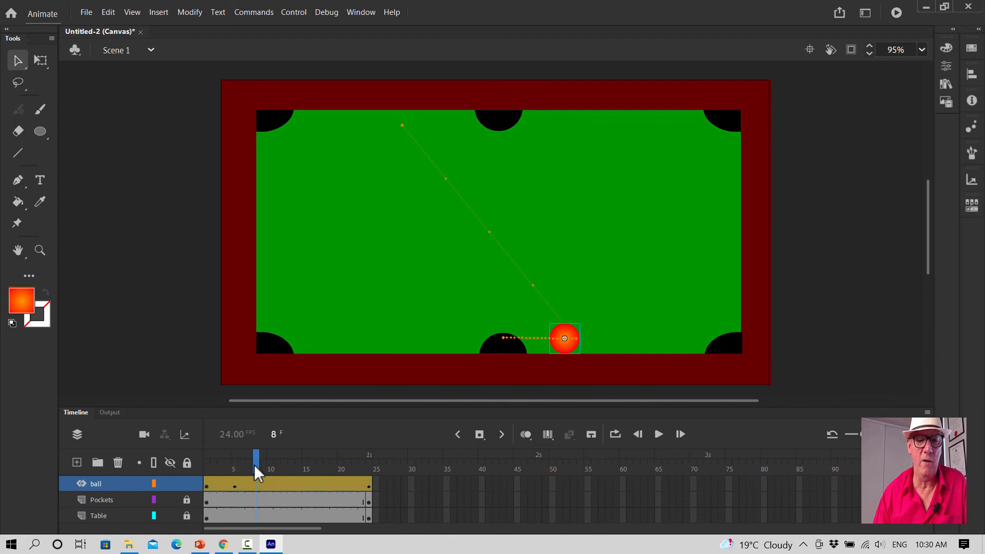
{"action": "right_click", "coordinate": [256, 484]}
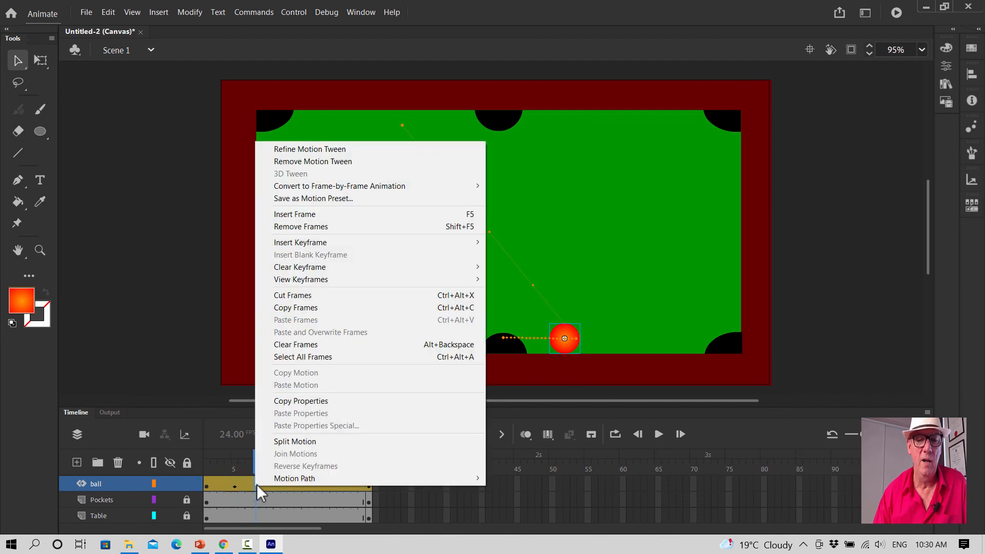
{"action": "mouse_move", "coordinate": [344, 242]}
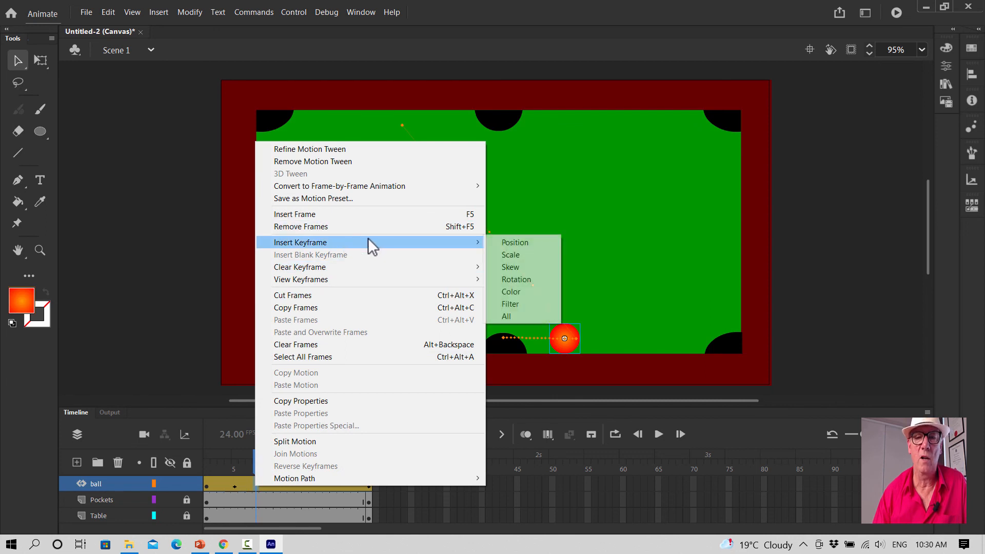
{"action": "left_click", "coordinate": [511, 242]}
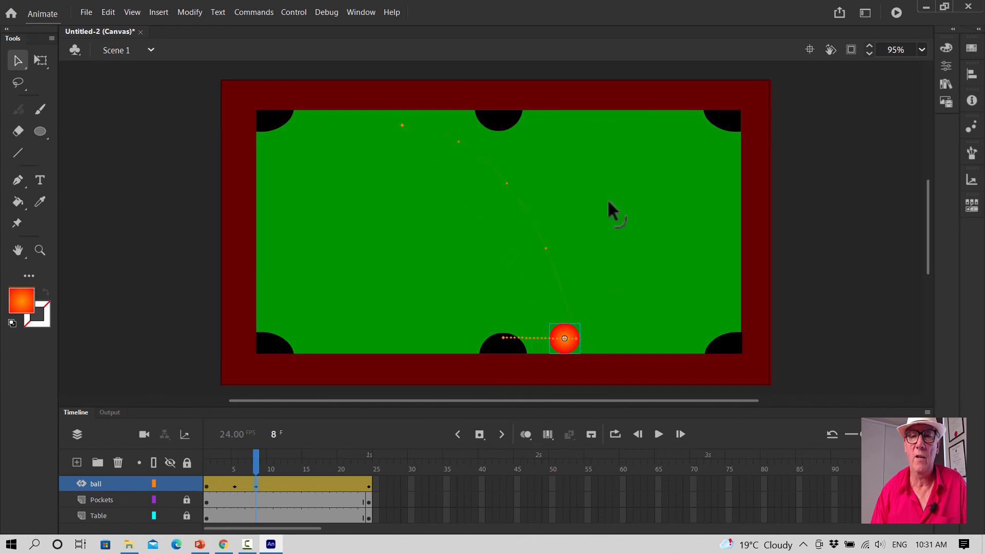
{"action": "left_click_drag", "start_coordinate": [625, 116], "coordinate": [626, 113]}
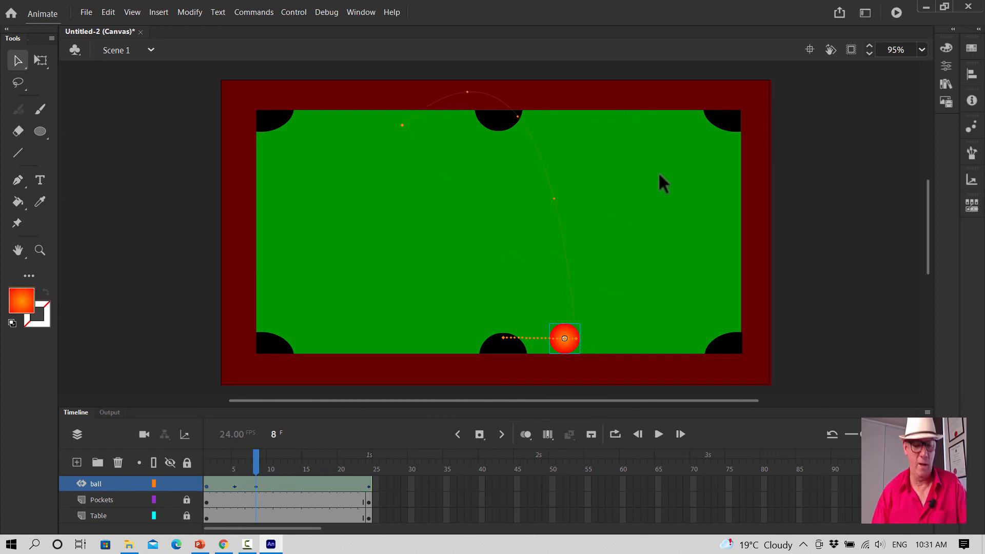
{"action": "key", "text": "ctrl+z"}
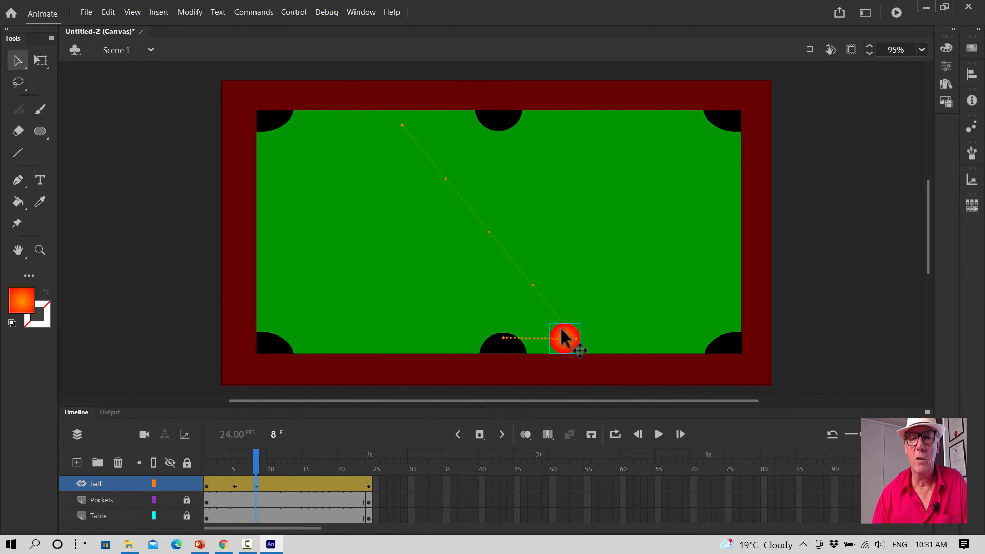
{"action": "left_click_drag", "start_coordinate": [562, 333], "coordinate": [625, 121]}
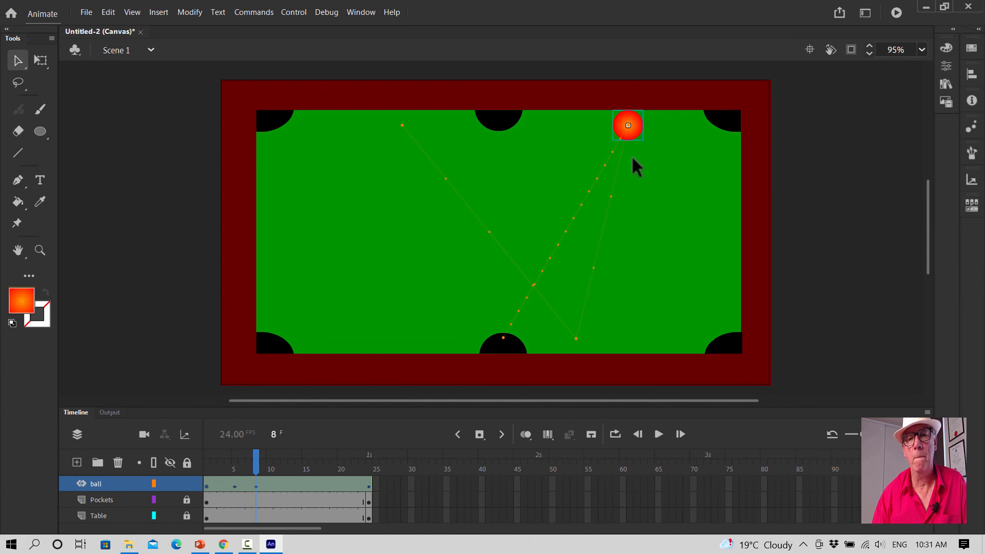
{"action": "left_click", "coordinate": [658, 433]}
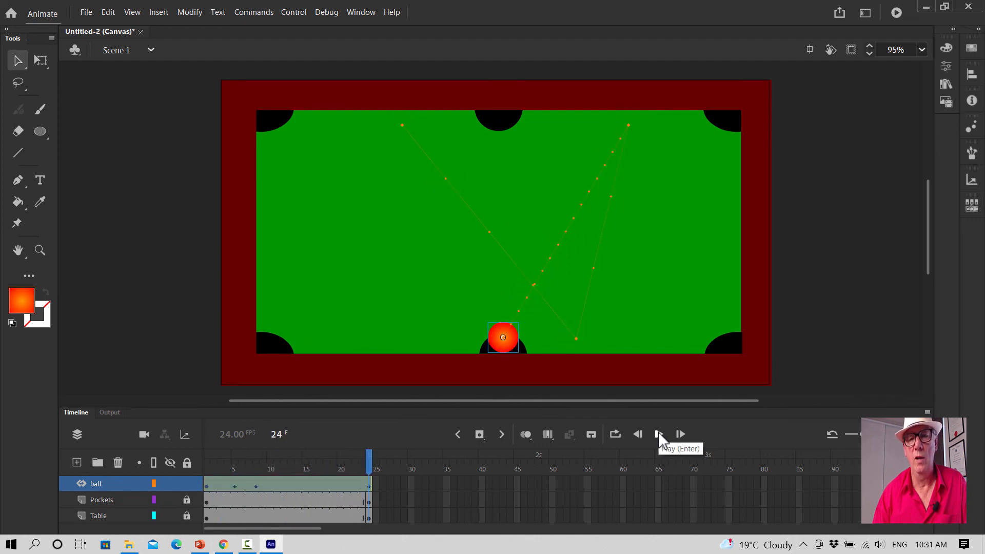
{"action": "left_click", "coordinate": [660, 436]}
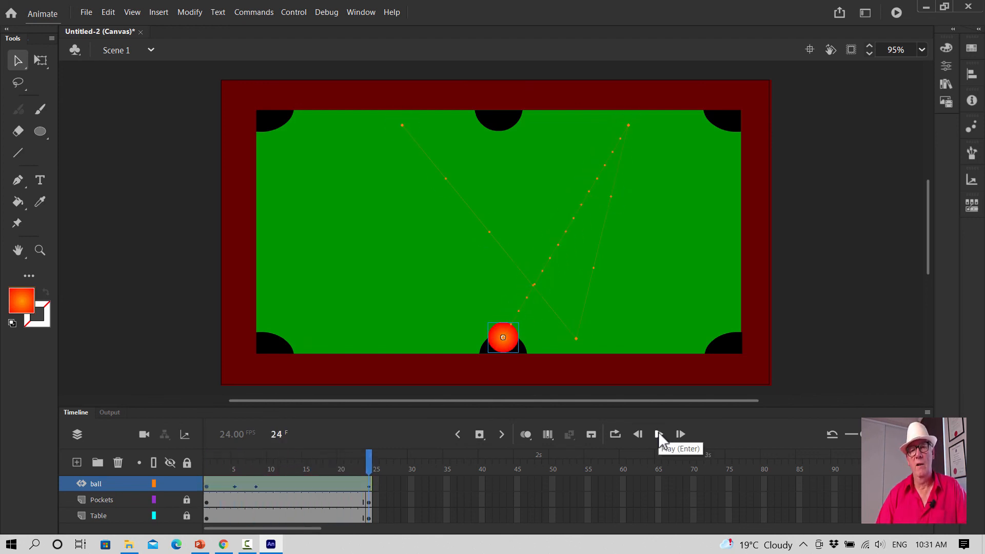
{"action": "left_click", "coordinate": [659, 435]}
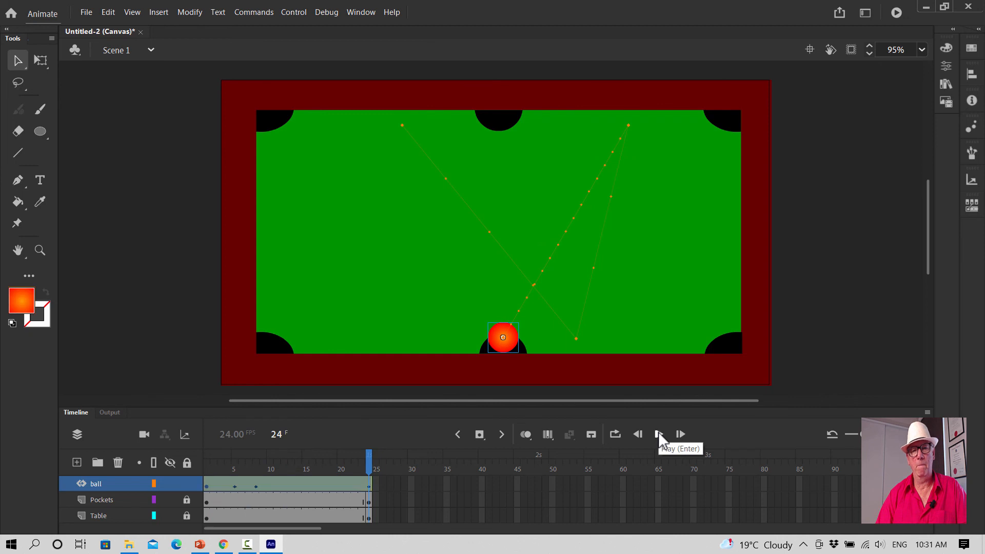
{"action": "left_click", "coordinate": [659, 435]}
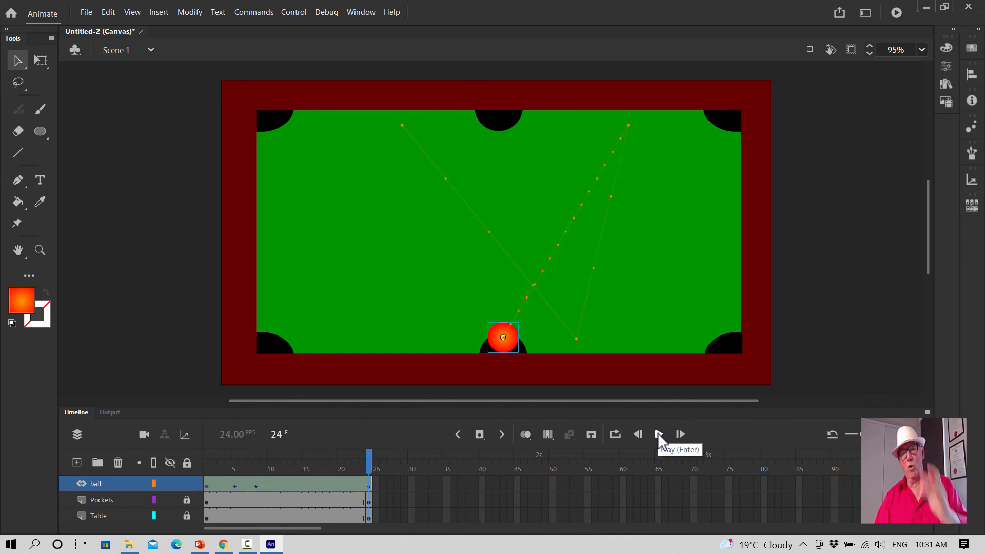
{"action": "left_click", "coordinate": [286, 485]}
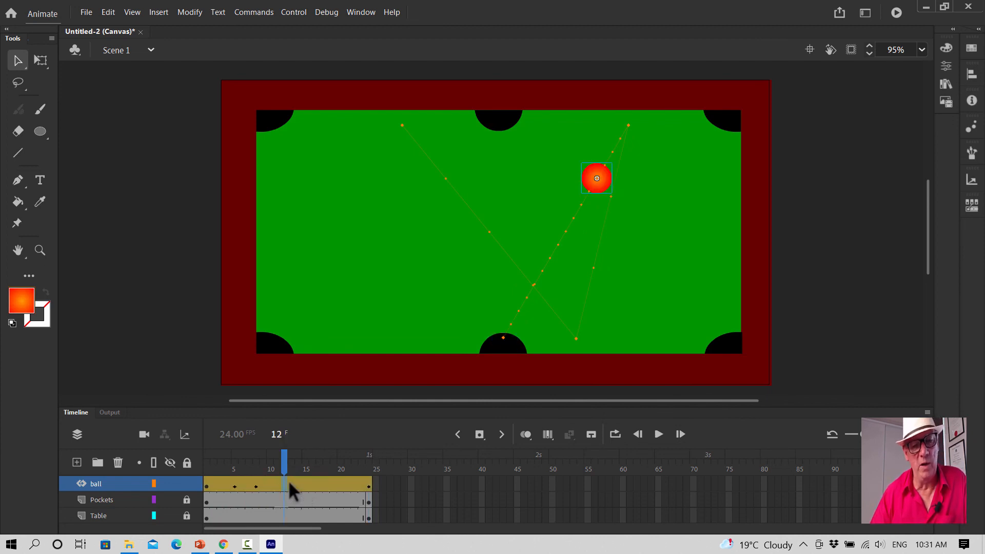
{"action": "left_click", "coordinate": [305, 485]}
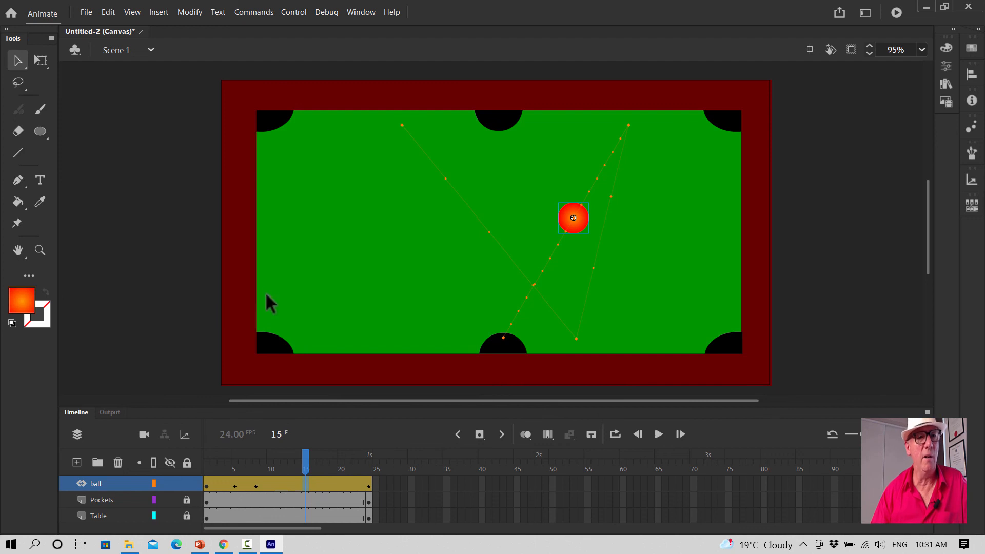
Step: Save the document as an Animate file named PoolBalllesson1 in the current lesson folder
{"action": "left_click", "coordinate": [87, 13]}
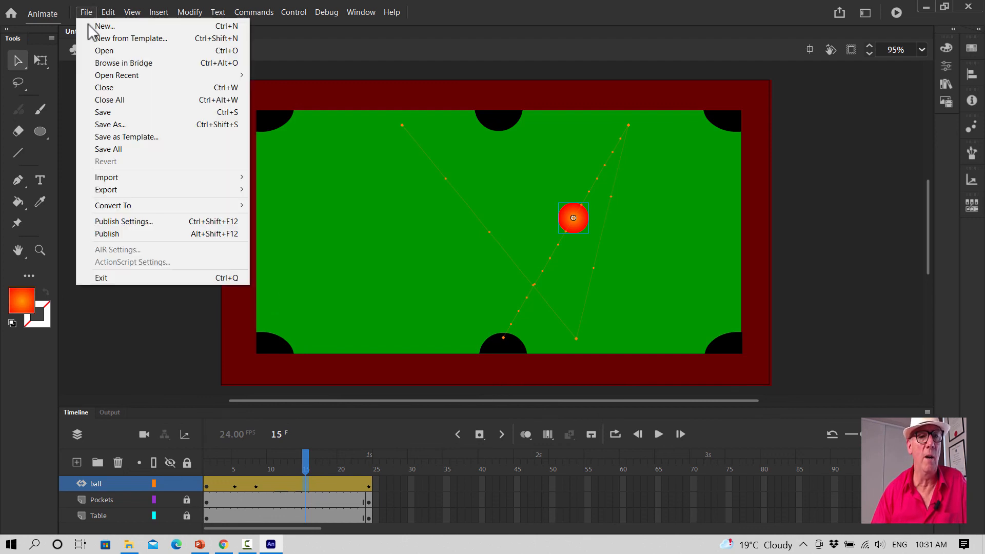
{"action": "mouse_move", "coordinate": [130, 191]}
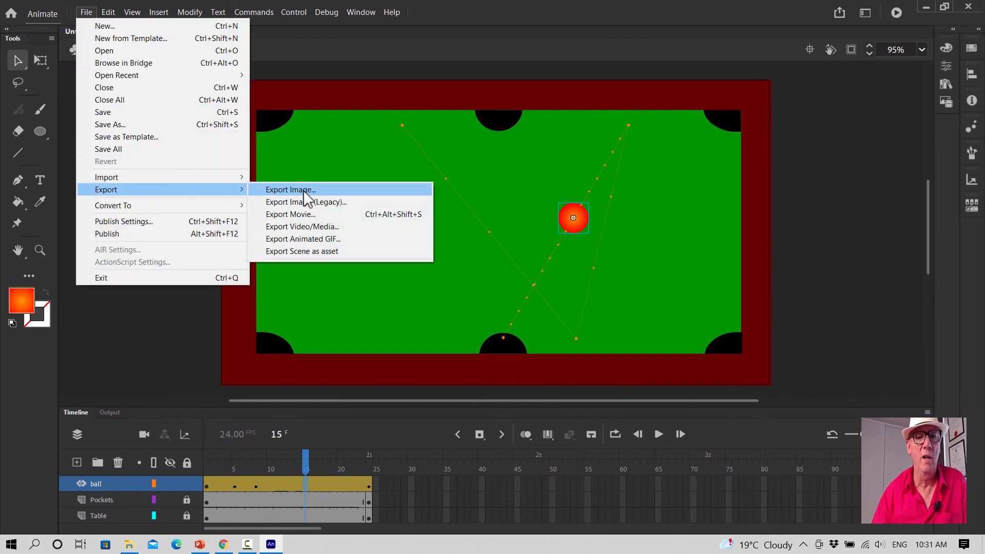
{"action": "left_click", "coordinate": [114, 125]}
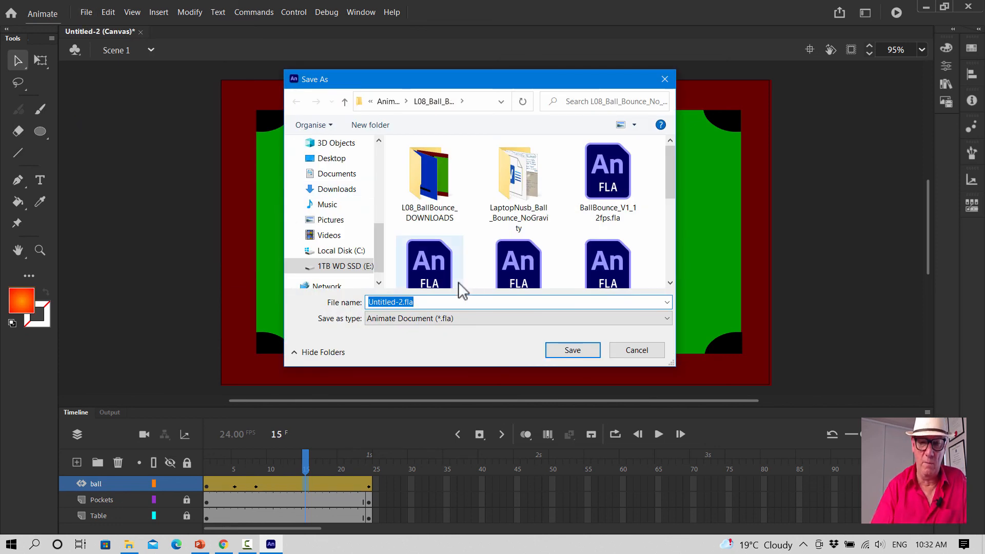
{"action": "key", "text": "BackSpace"}
{"action": "type", "text": "Po"}
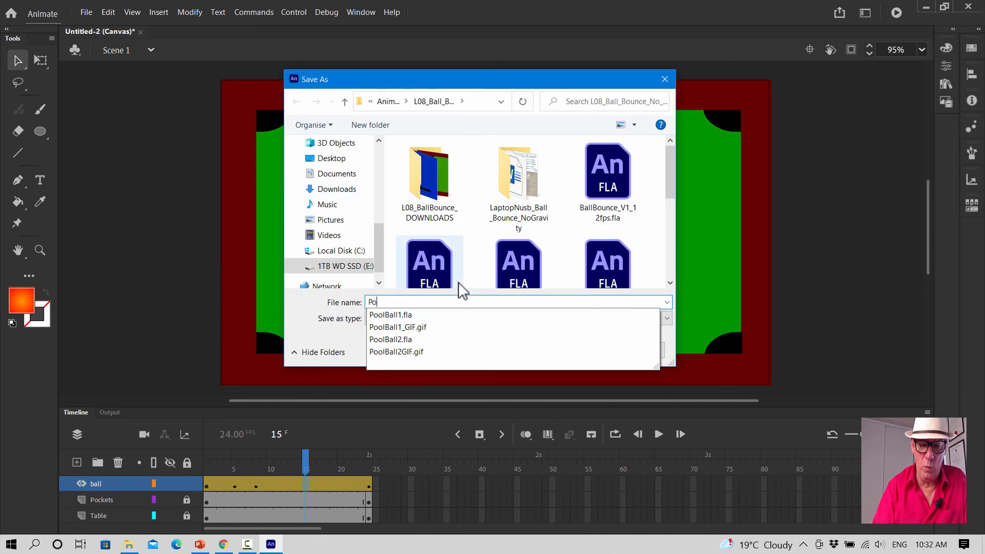
{"action": "type", "text": "olBall"}
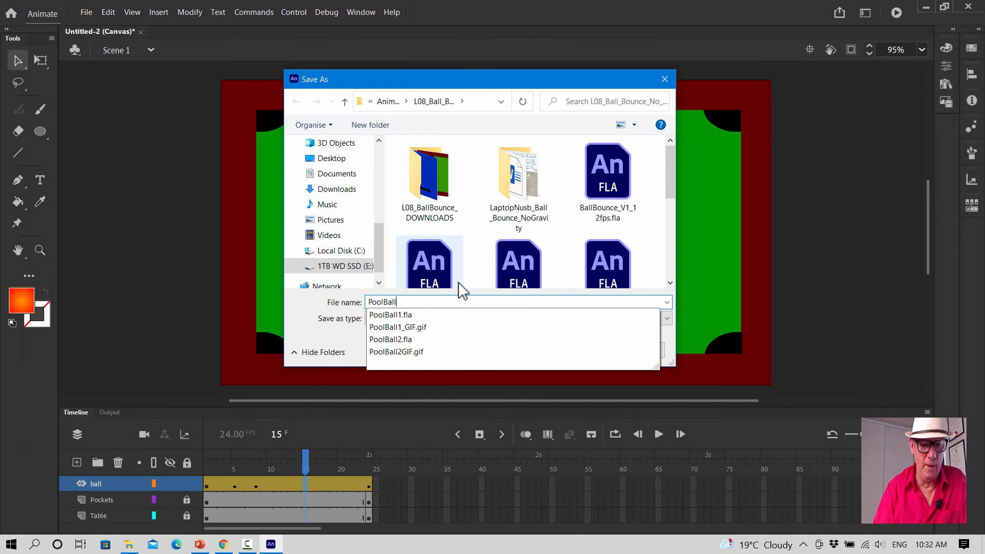
{"action": "type", "text": "lesson1"}
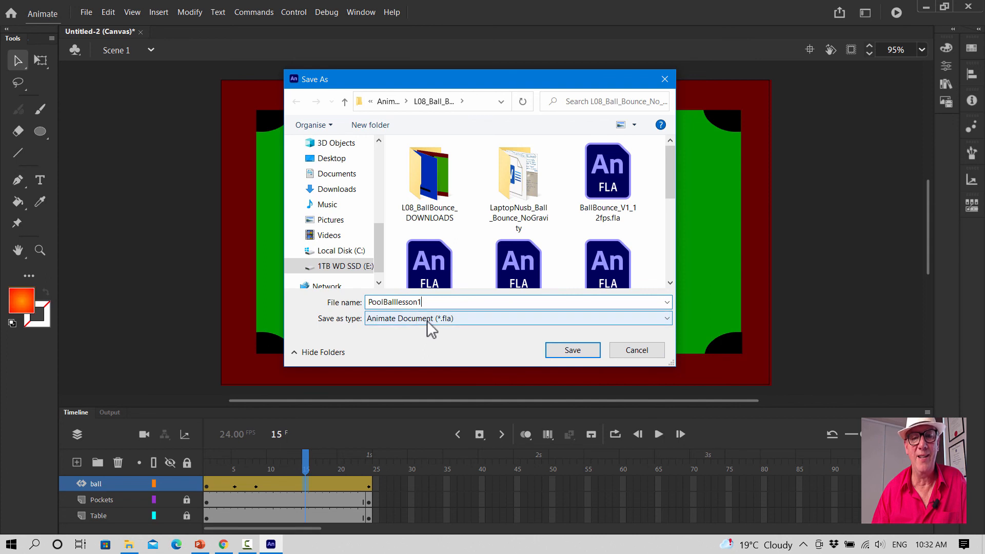
{"action": "left_click", "coordinate": [559, 349]}
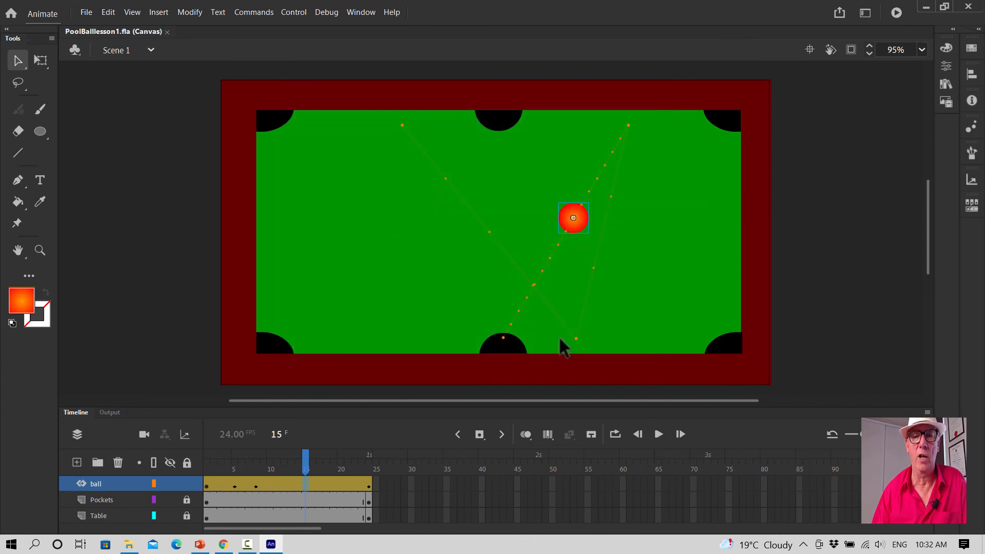
Step: Export the animation as an animated GIF at 900 x 500 px, named PoolBalllesson1GIF.gif
{"action": "left_click", "coordinate": [86, 12]}
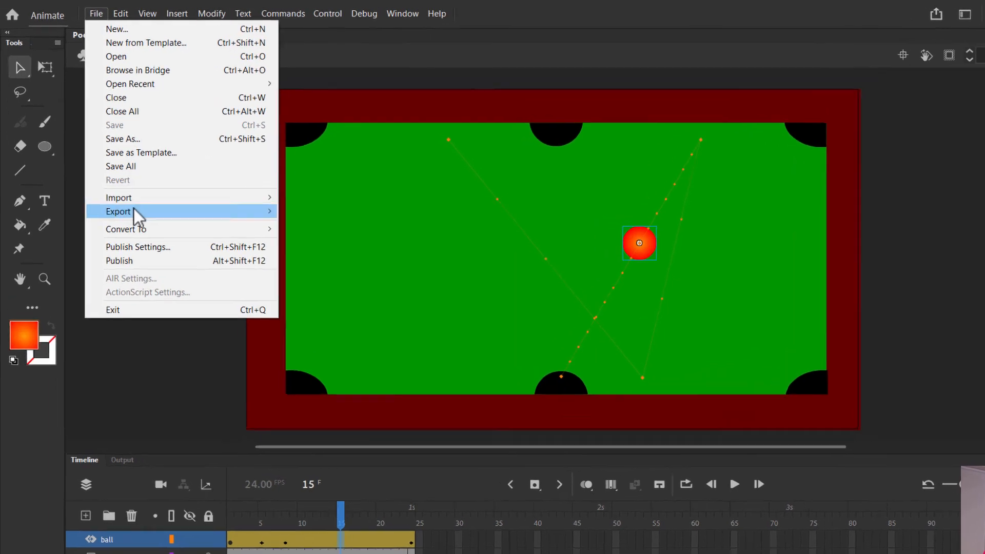
{"action": "mouse_move", "coordinate": [120, 188]}
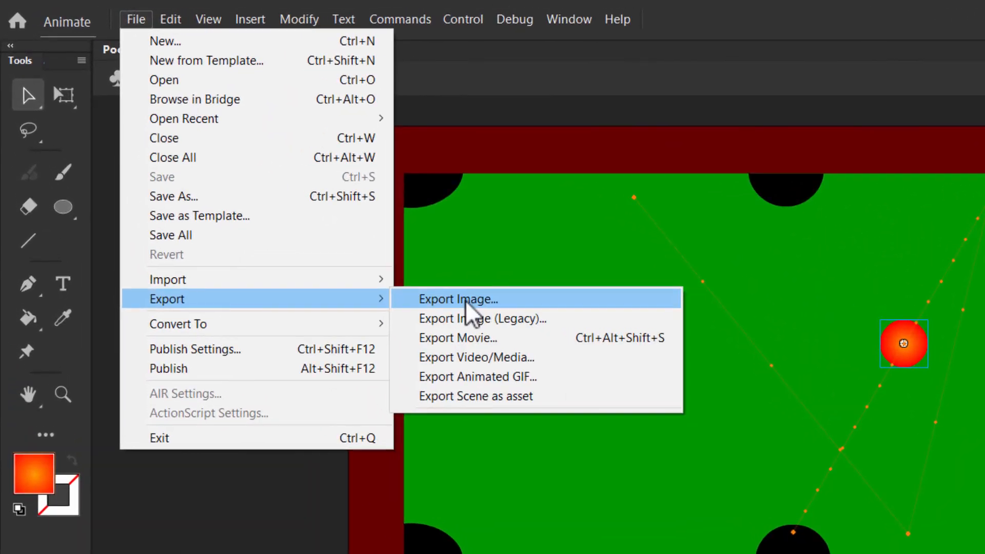
{"action": "left_click", "coordinate": [485, 377]}
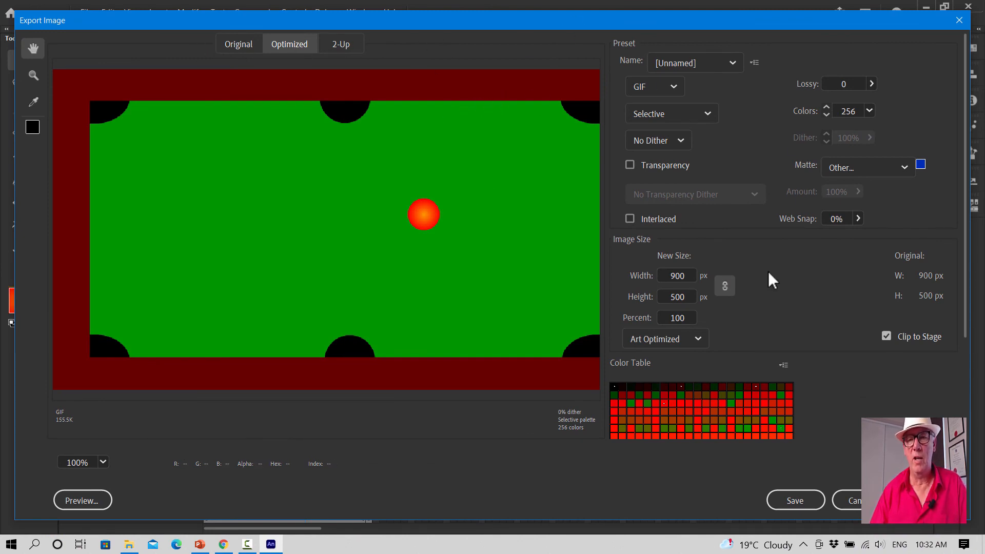
{"action": "left_click", "coordinate": [795, 500]}
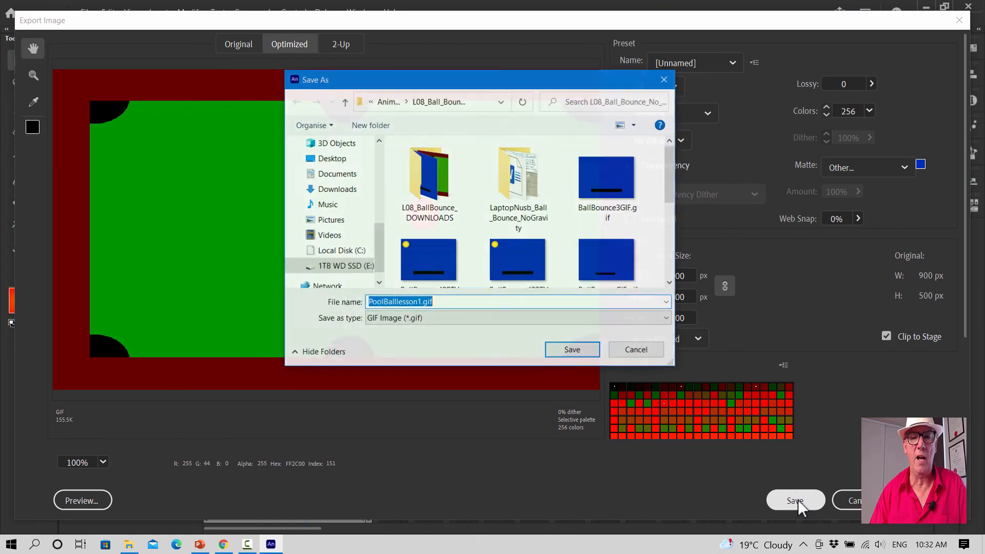
{"action": "left_click", "coordinate": [433, 302]}
{"action": "left_click", "coordinate": [421, 302]}
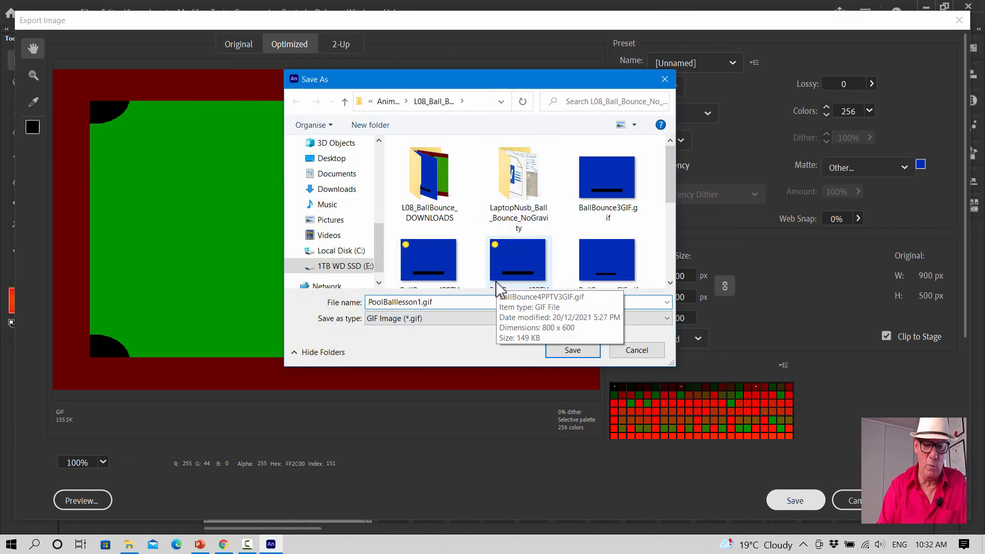
{"action": "type", "text": "GIF"}
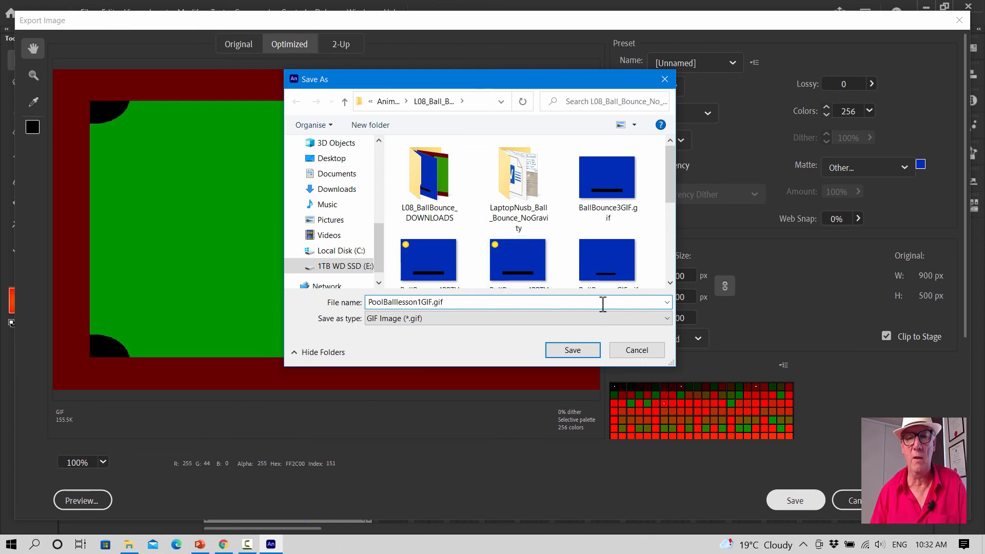
{"action": "left_click", "coordinate": [576, 353]}
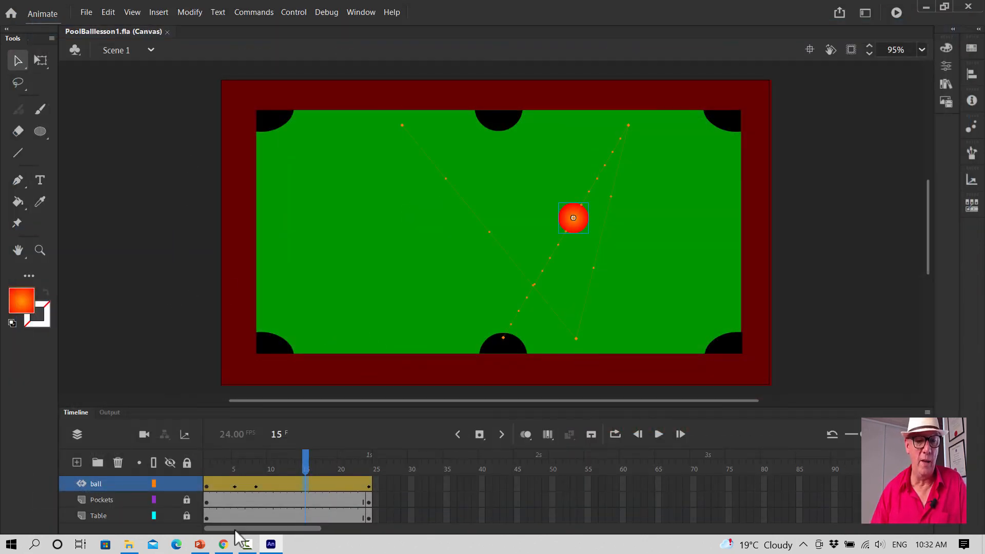
Step: Switch to File Explorer, open PoolBalllesson1GIF.gif to watch the exported animation, and close the viewer
{"action": "left_click", "coordinate": [129, 544]}
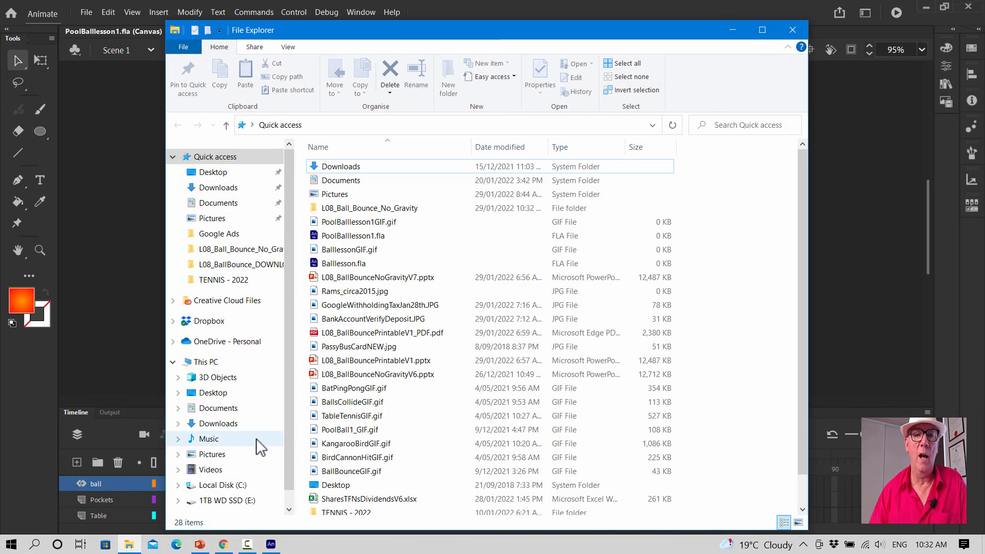
{"action": "left_click", "coordinate": [359, 222]}
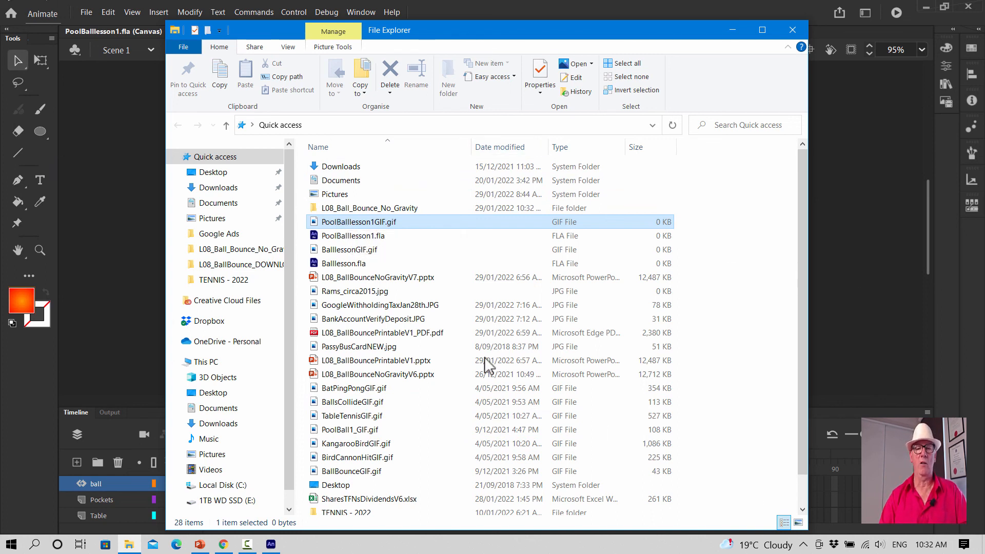
{"action": "double_click", "coordinate": [373, 224]}
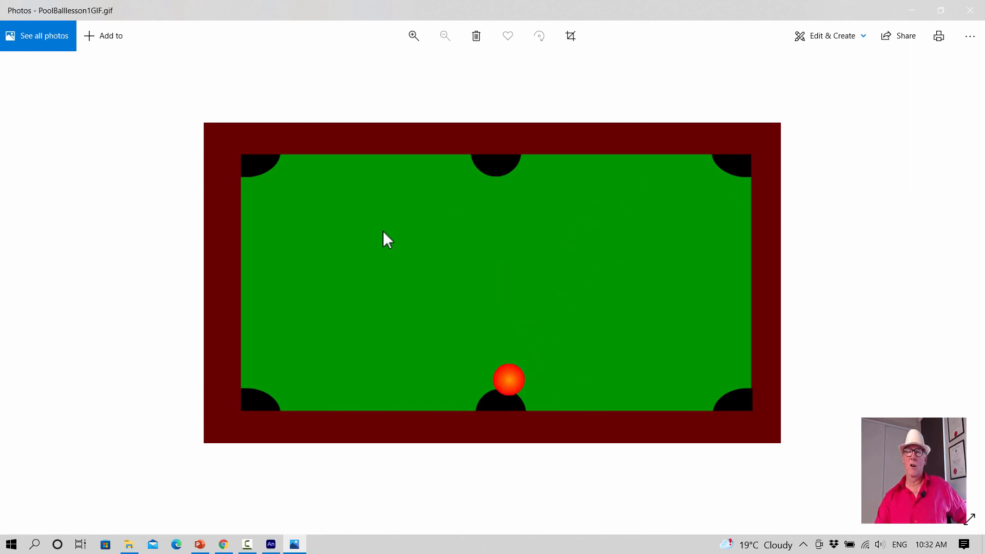
{"action": "left_click", "coordinate": [970, 11]}
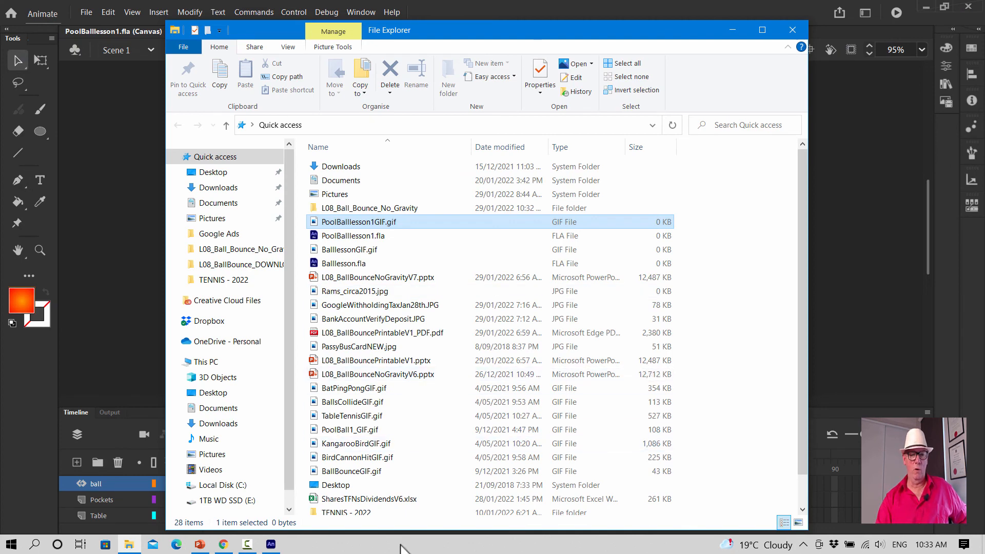
{"action": "left_click", "coordinate": [200, 545]}
{"action": "left_click", "coordinate": [73, 63]}
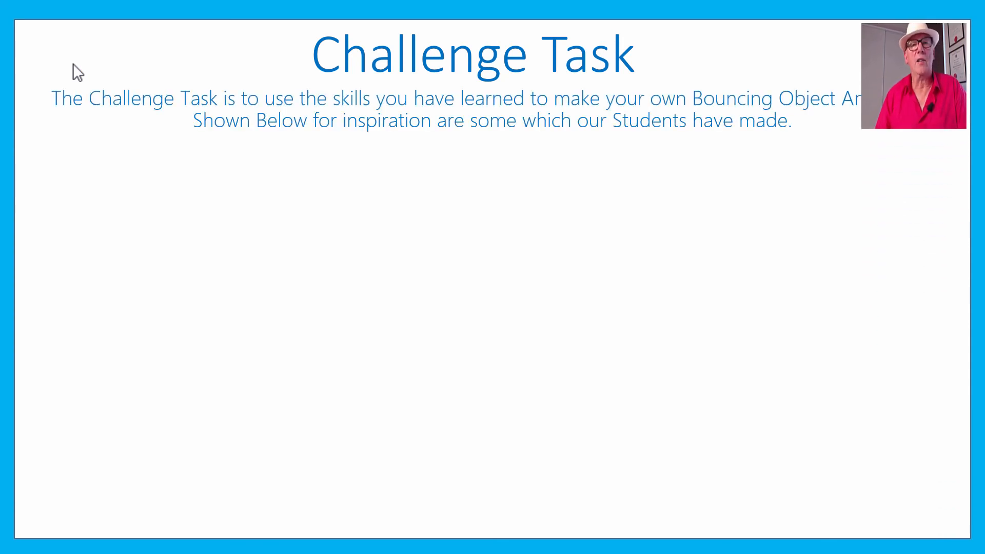
{"action": "left_click", "coordinate": [73, 63]}
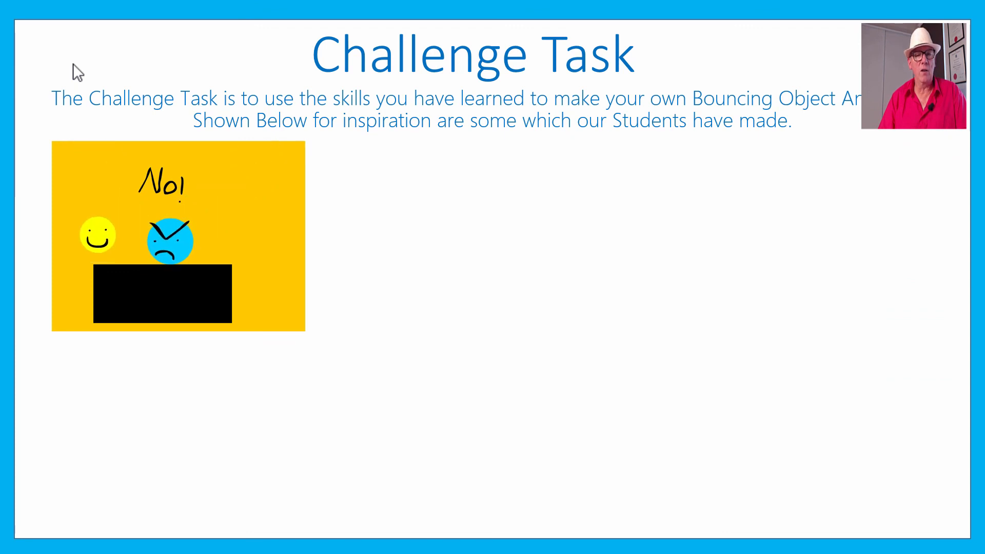
{"action": "left_click", "coordinate": [73, 63]}
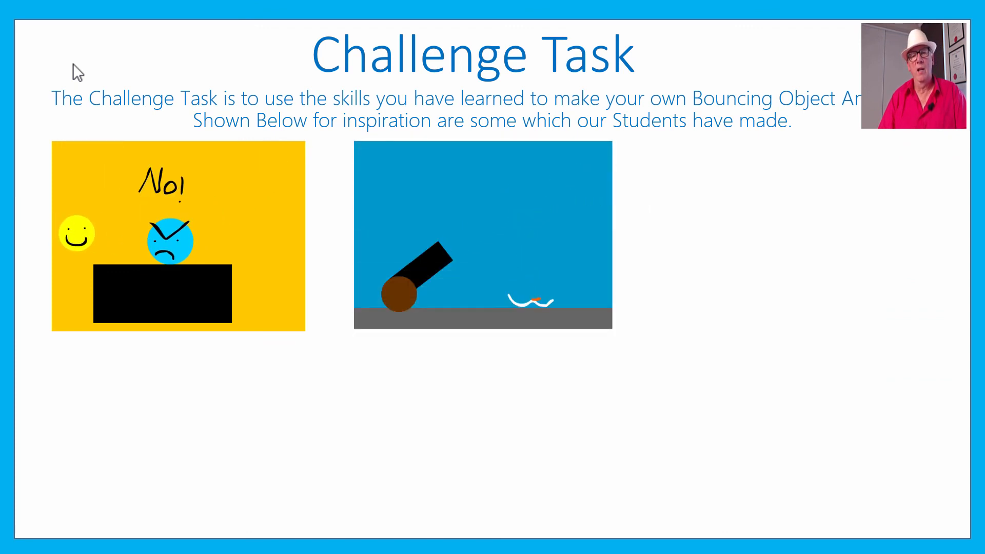